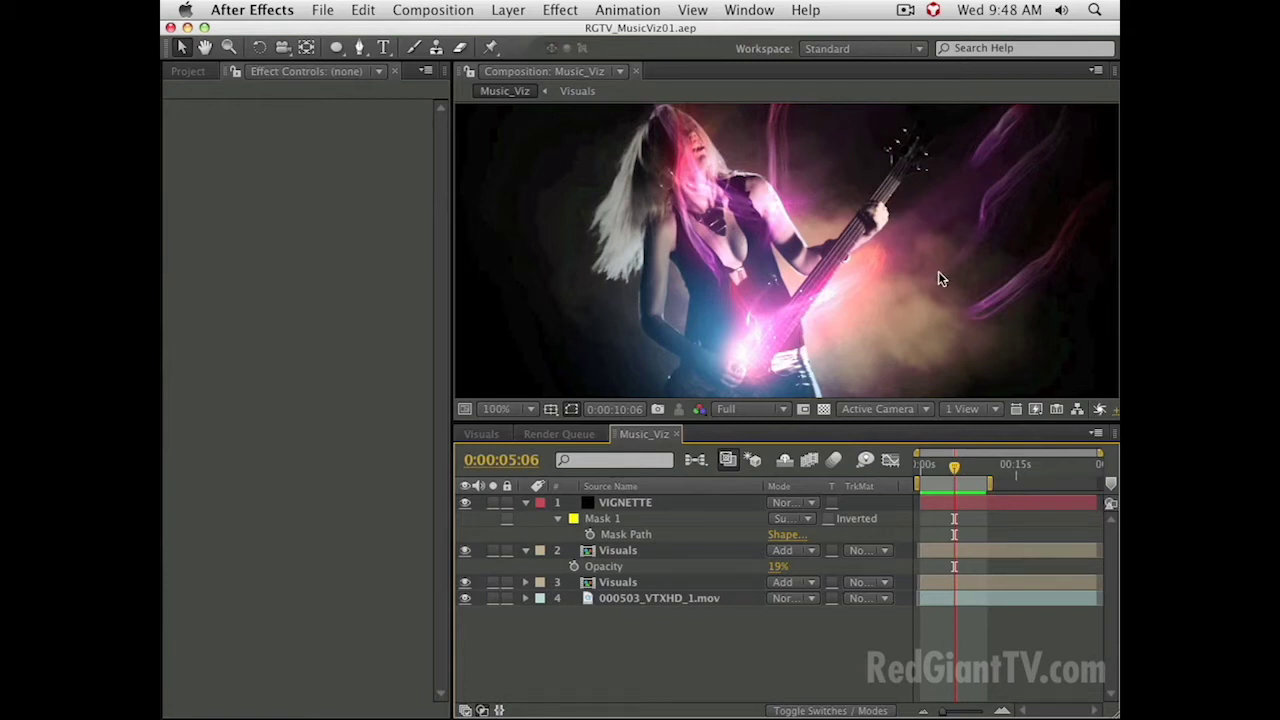
- Open the Music_Viz_Comp_Main composition and scrub through the guitarist footage to review the performer's movement
{"action": "mouse_move", "coordinate": [952, 488]}
{"action": "left_mouse_down"}
{"action": "mouse_move", "coordinate": [931, 466]}
{"action": "mouse_move", "coordinate": [950, 483]}
{"action": "mouse_move", "coordinate": [933, 488]}
{"action": "mouse_move", "coordinate": [953, 491]}
{"action": "left_mouse_up"}
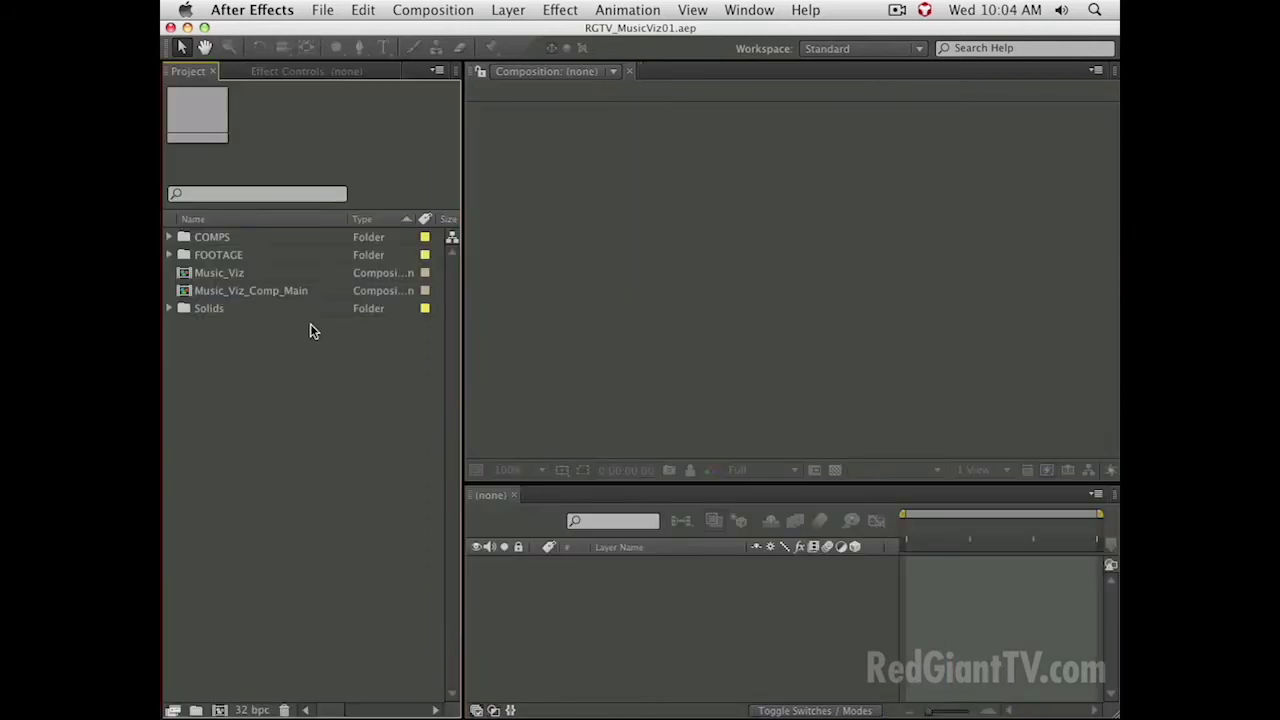
{"action": "double_click", "coordinate": [287, 286]}
{"action": "left_click_drag", "start_coordinate": [932, 531], "coordinate": [948, 531]}
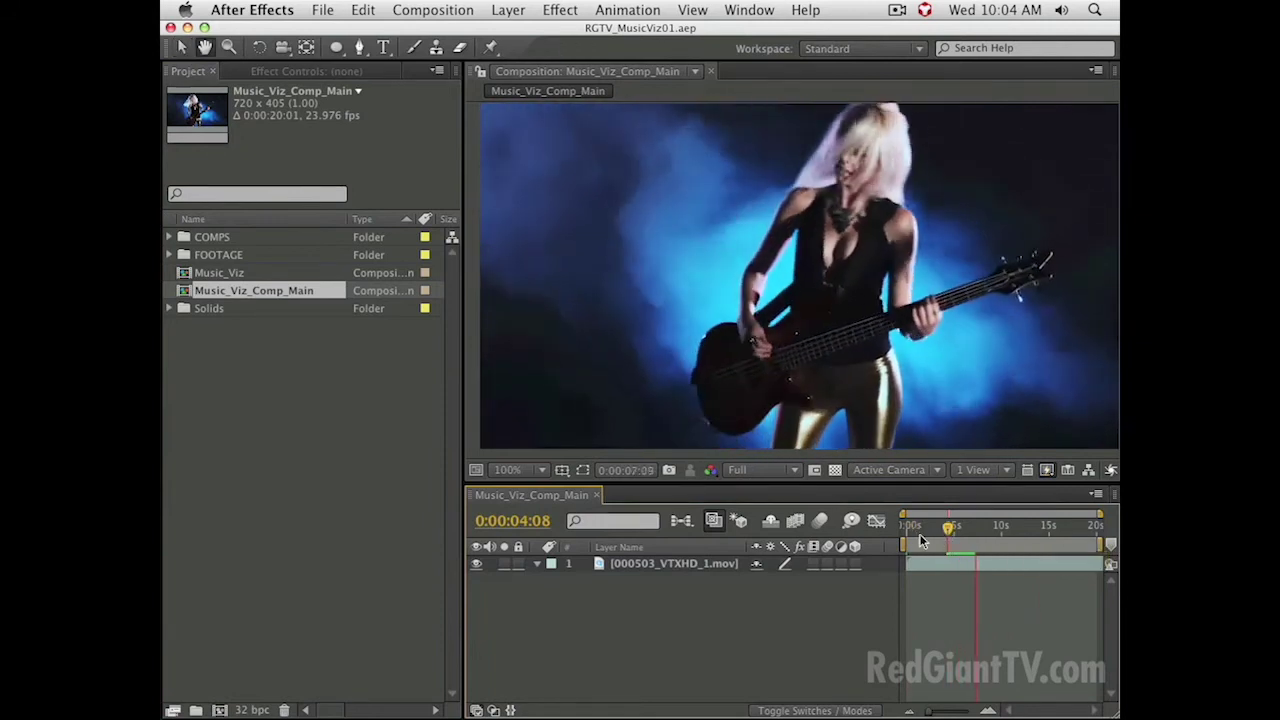
{"action": "left_click_drag", "start_coordinate": [945, 543], "coordinate": [1028, 550]}
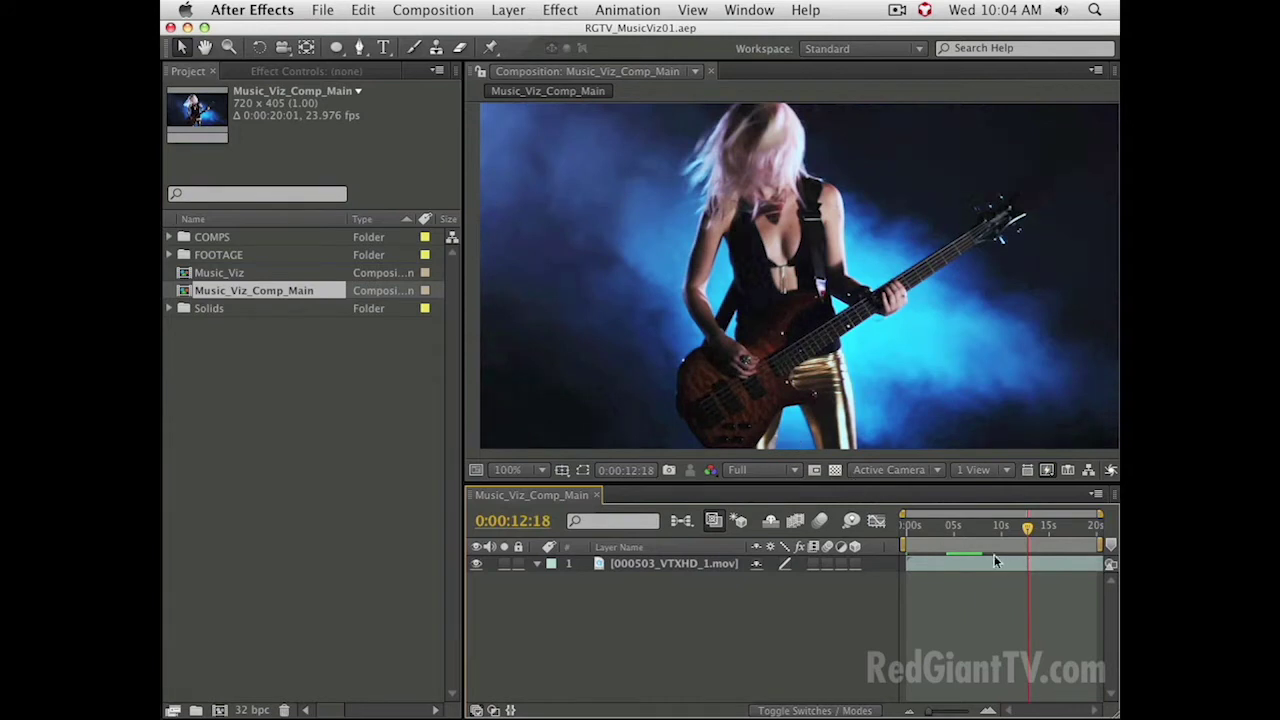
{"action": "left_click_drag", "start_coordinate": [934, 538], "coordinate": [942, 565]}
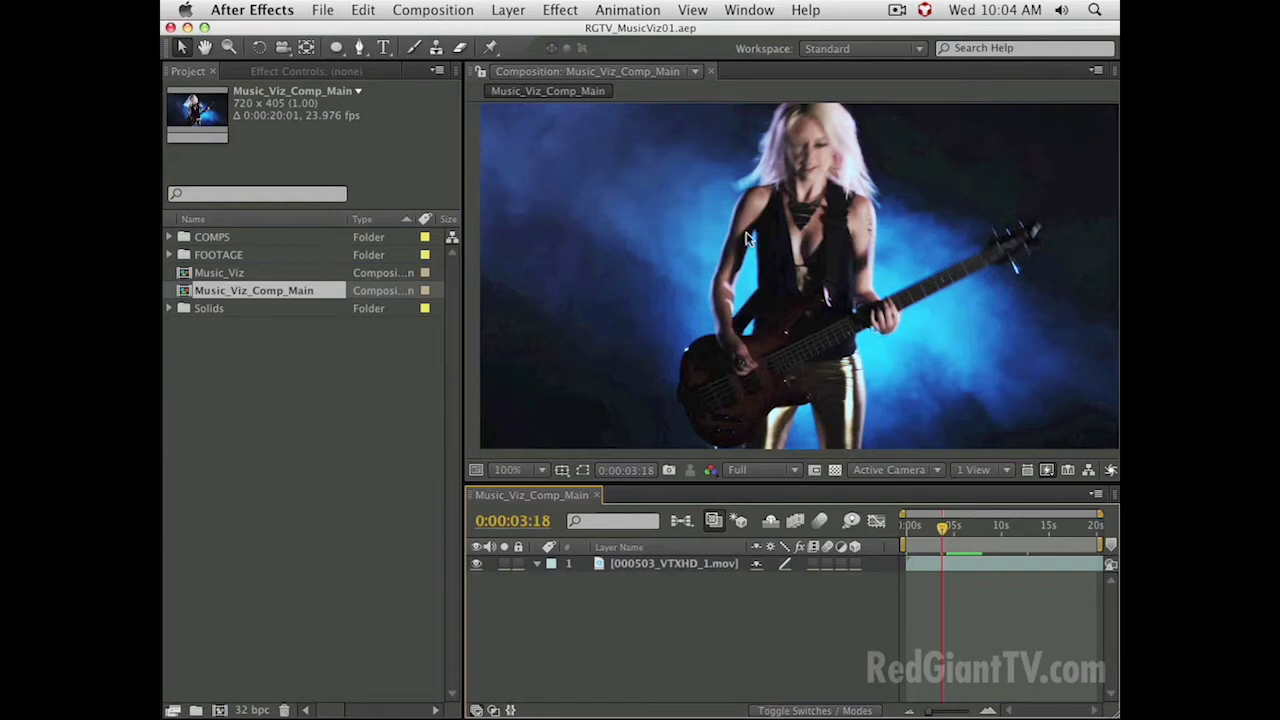
- Set the work area from 0:00:03:18 to 0:00:20:00 and trim the composition to it
{"action": "mouse_move", "coordinate": [927, 532]}
{"action": "left_mouse_down"}
{"action": "mouse_move", "coordinate": [917, 540]}
{"action": "mouse_move", "coordinate": [945, 541]}
{"action": "mouse_move", "coordinate": [900, 538]}
{"action": "mouse_move", "coordinate": [941, 543]}
{"action": "left_mouse_up"}
{"action": "left_click", "coordinate": [912, 565]}
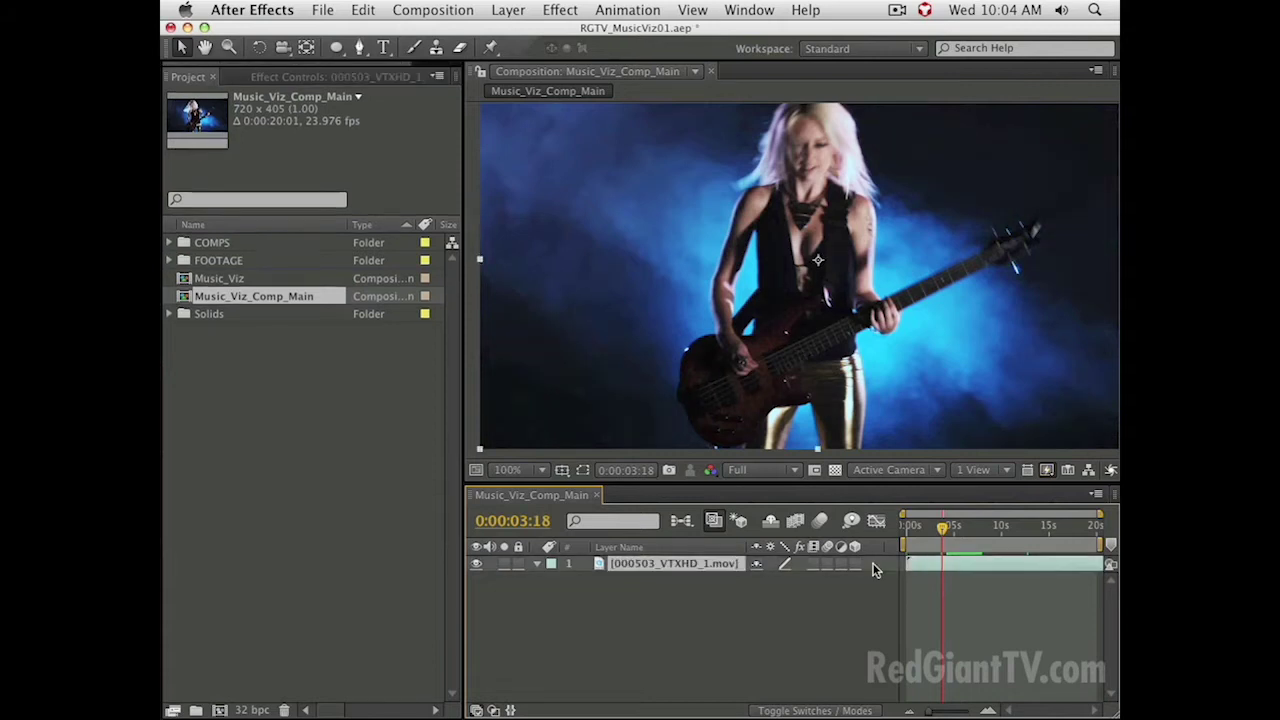
{"action": "left_click_drag", "start_coordinate": [952, 541], "coordinate": [1073, 555]}
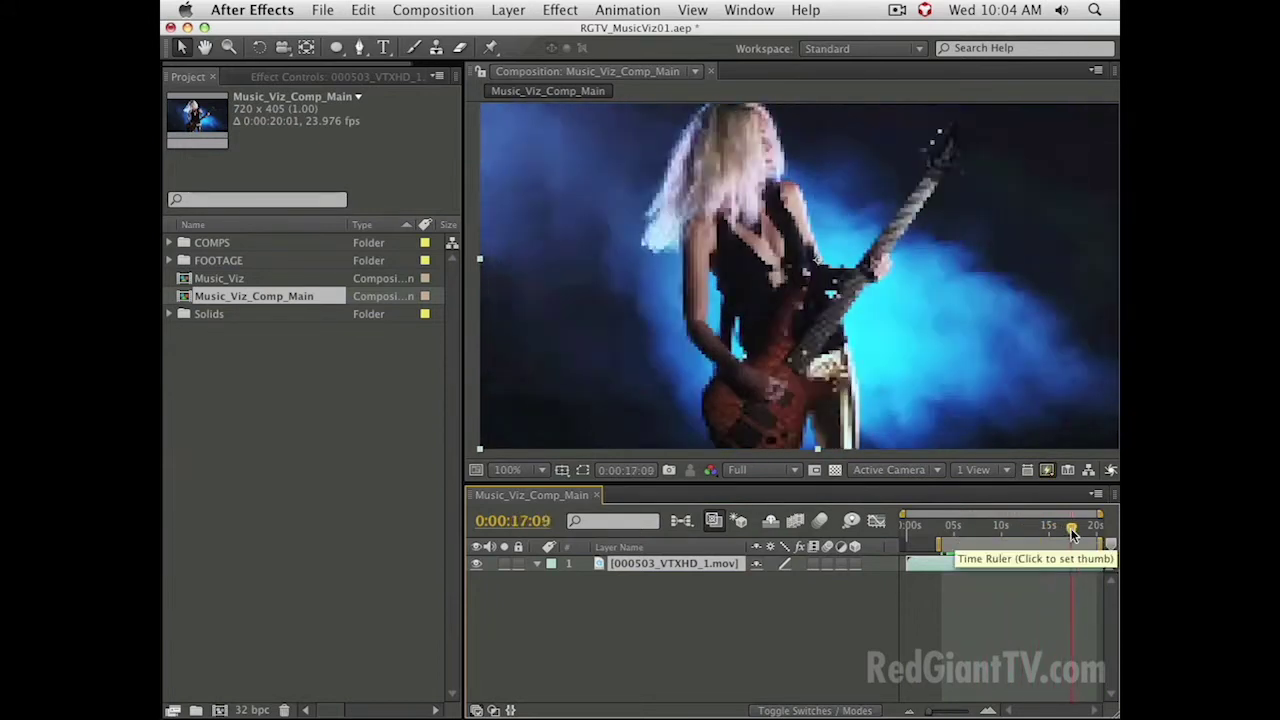
{"action": "mouse_move", "coordinate": [1108, 543]}
{"action": "left_mouse_down"}
{"action": "mouse_move", "coordinate": [1049, 542]}
{"action": "mouse_move", "coordinate": [1101, 558]}
{"action": "left_mouse_up"}
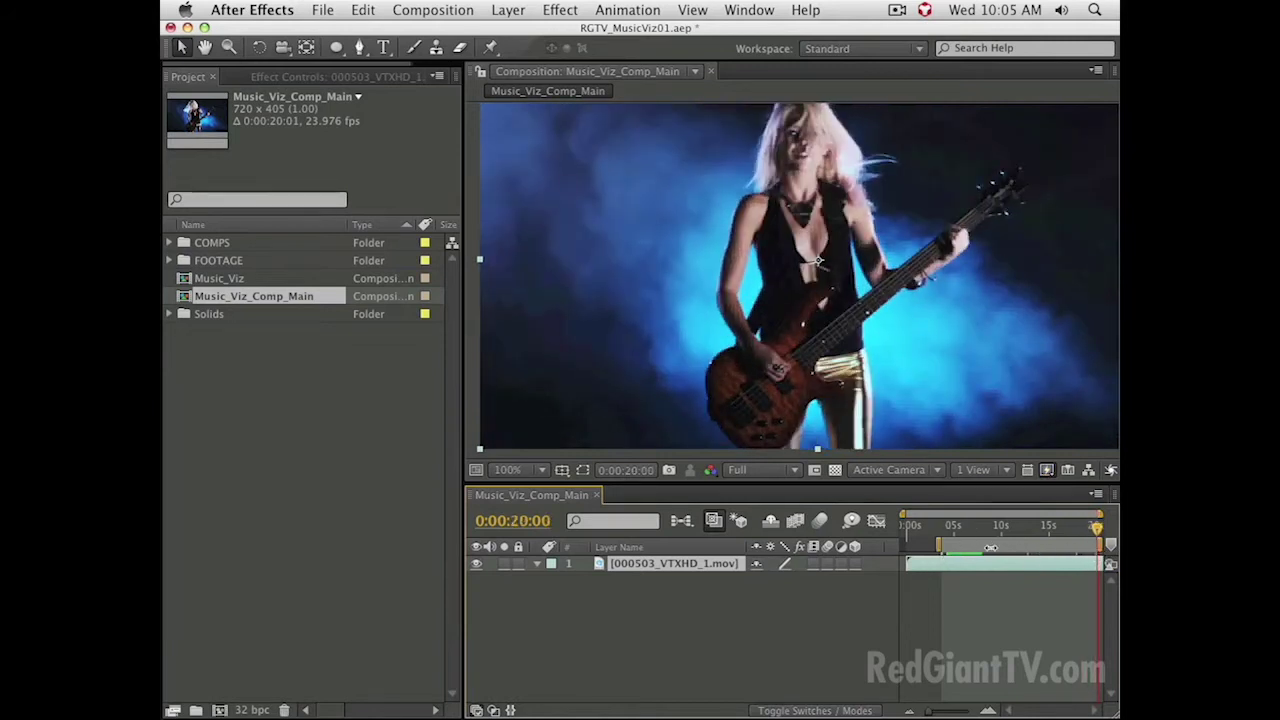
{"action": "right_click", "coordinate": [977, 568]}
{"action": "left_click", "coordinate": [924, 587]}
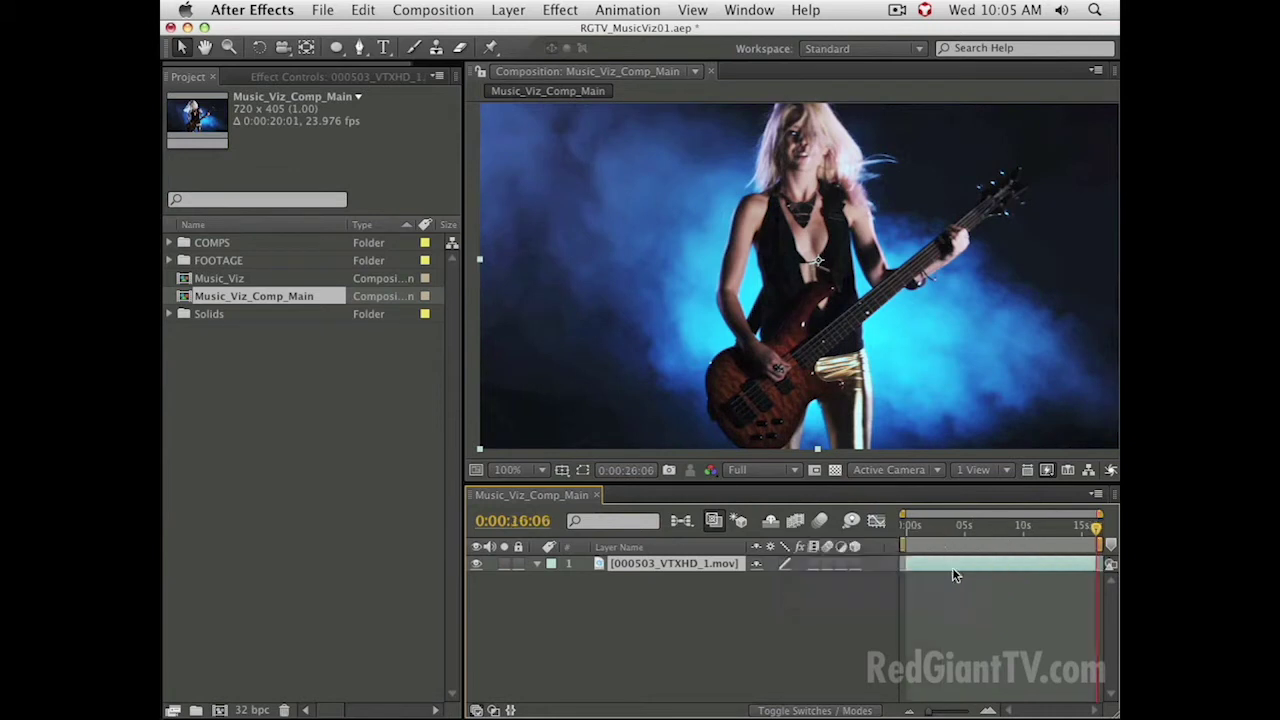
- Start a position track on the guitarist footage and fit enlarged feature and search regions over the guitar body near the clip's start
{"action": "left_click_drag", "start_coordinate": [929, 533], "coordinate": [986, 560]}
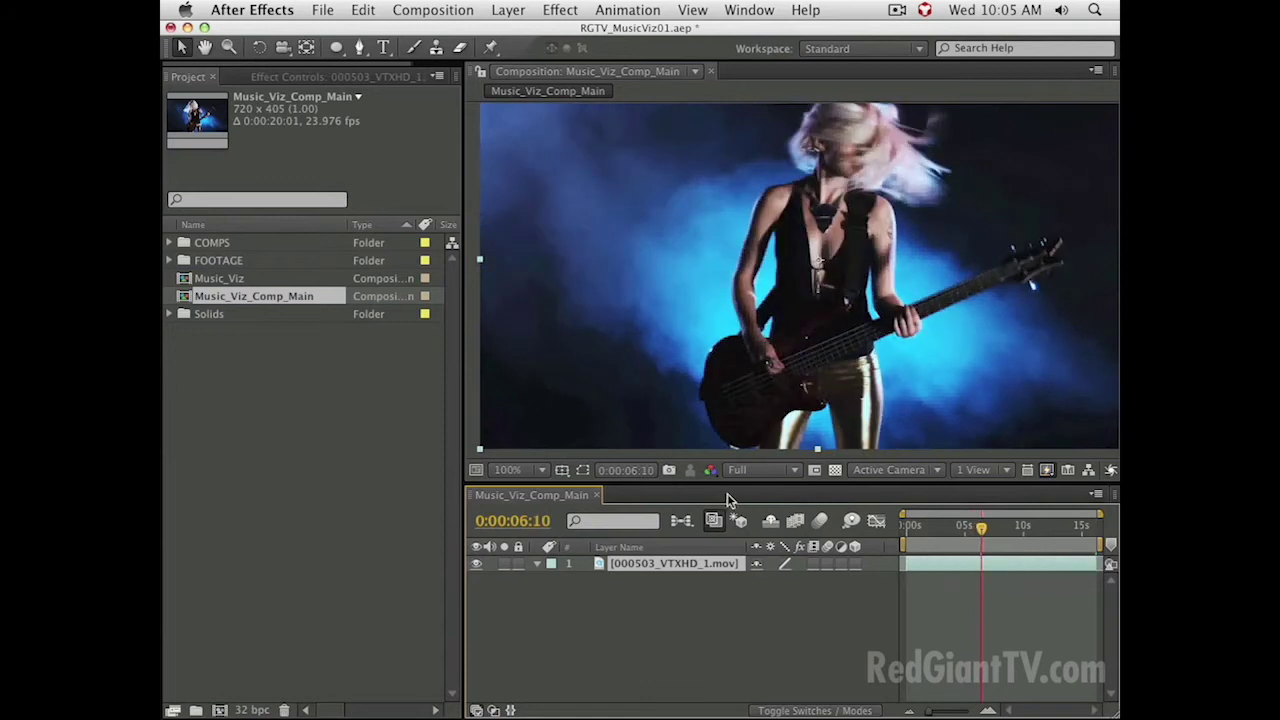
{"action": "right_click", "coordinate": [657, 567]}
{"action": "left_click", "coordinate": [732, 611]}
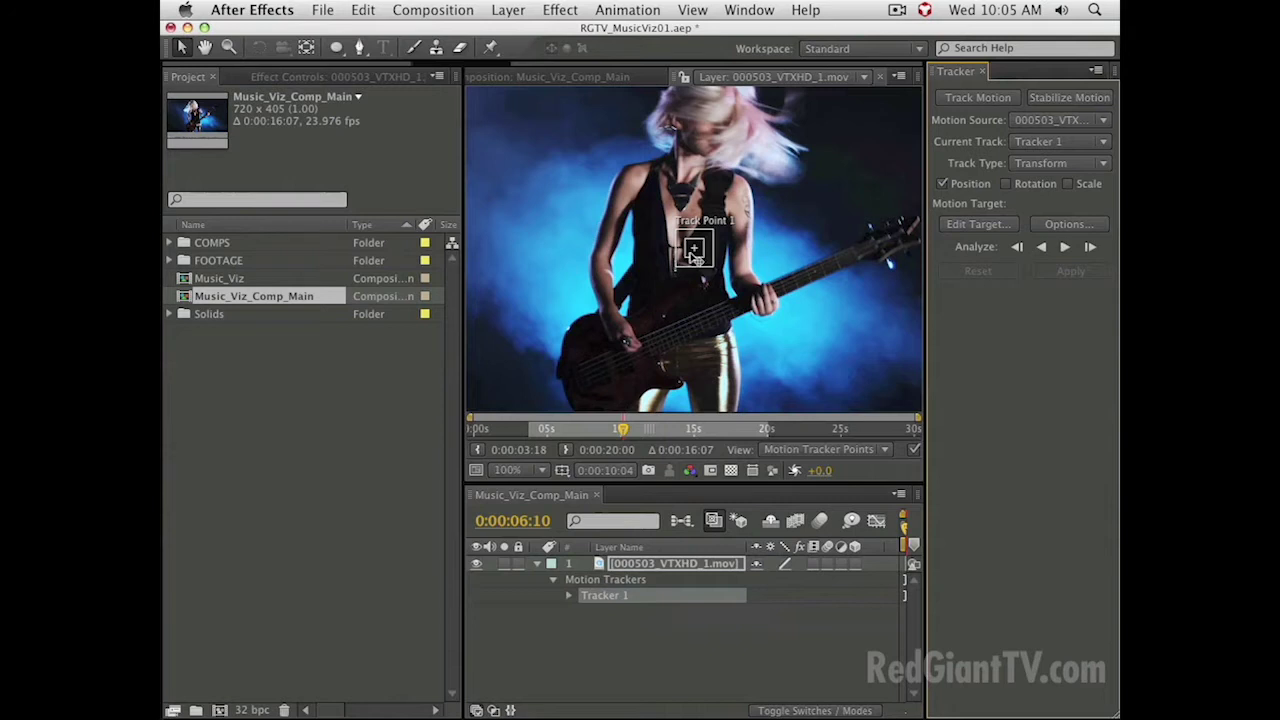
{"action": "left_click_drag", "start_coordinate": [697, 255], "coordinate": [676, 342]}
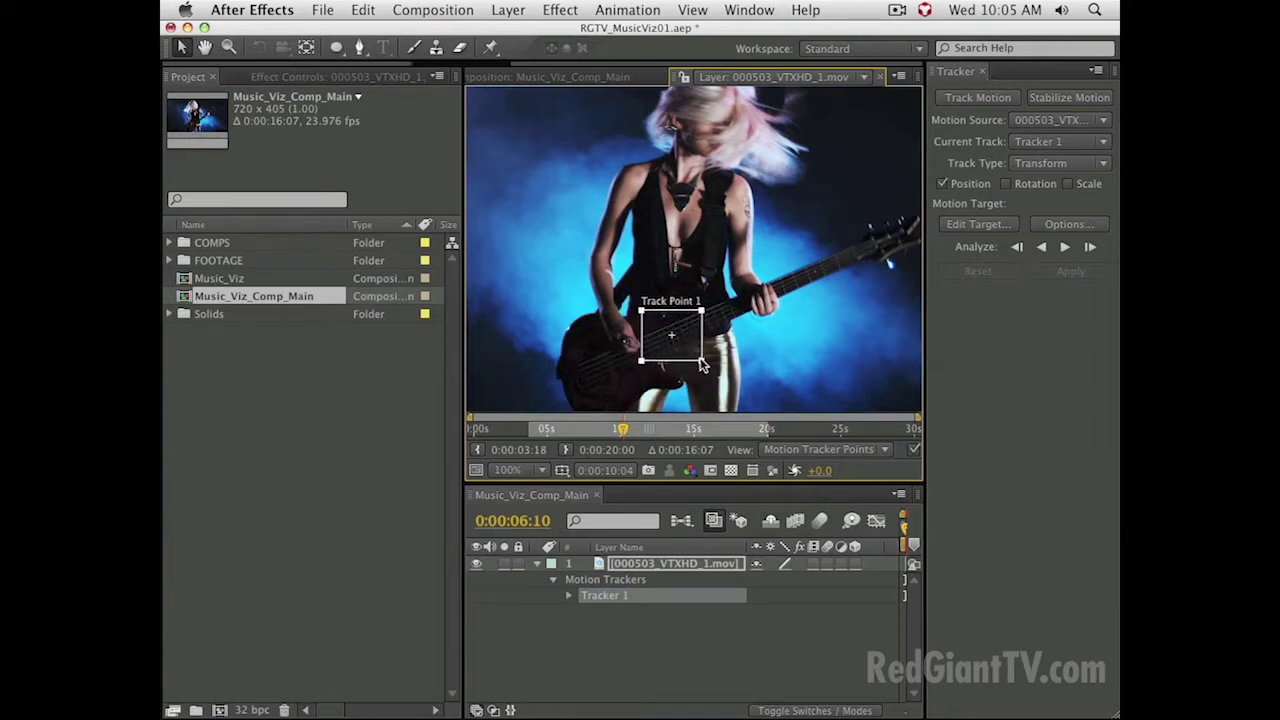
{"action": "mouse_move", "coordinate": [678, 352]}
{"action": "left_mouse_down"}
{"action": "mouse_move", "coordinate": [716, 347]}
{"action": "mouse_move", "coordinate": [683, 343]}
{"action": "mouse_move", "coordinate": [657, 366]}
{"action": "mouse_move", "coordinate": [699, 348]}
{"action": "left_mouse_up"}
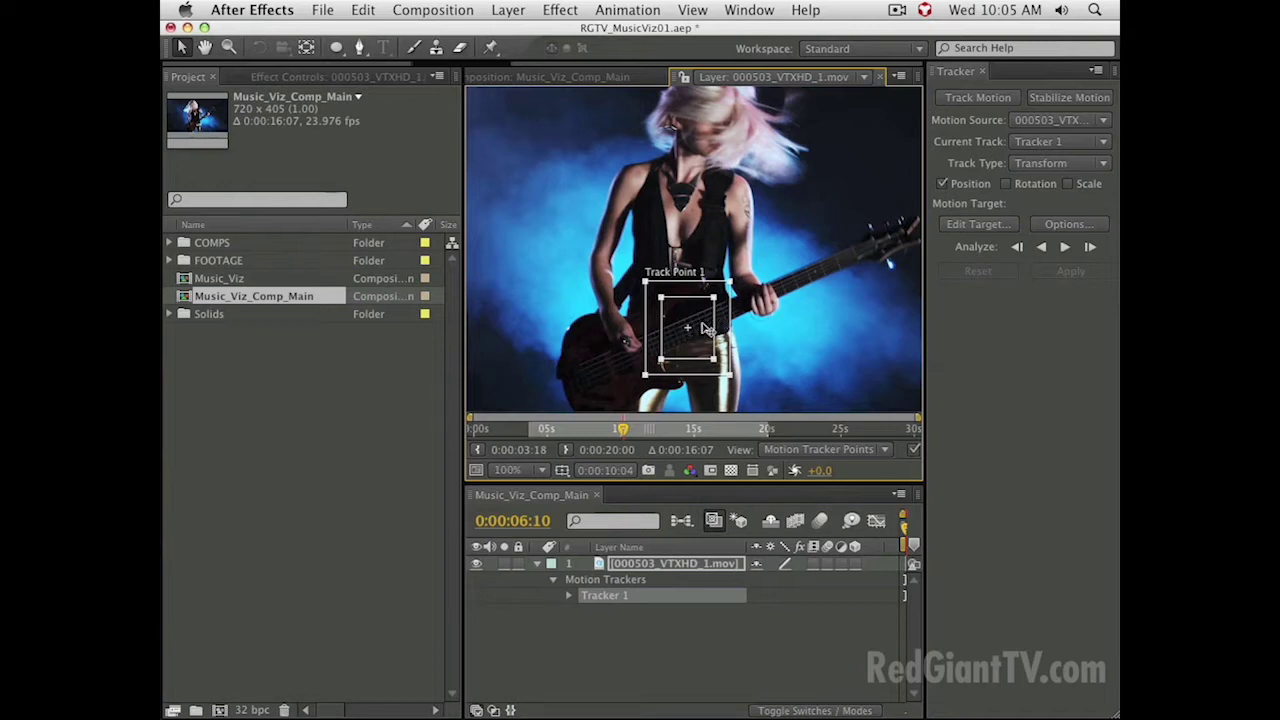
{"action": "left_click_drag", "start_coordinate": [620, 432], "coordinate": [533, 437]}
{"action": "mouse_move", "coordinate": [697, 338]}
{"action": "left_mouse_down"}
{"action": "mouse_move", "coordinate": [661, 337]}
{"action": "mouse_move", "coordinate": [670, 343]}
{"action": "left_mouse_up"}
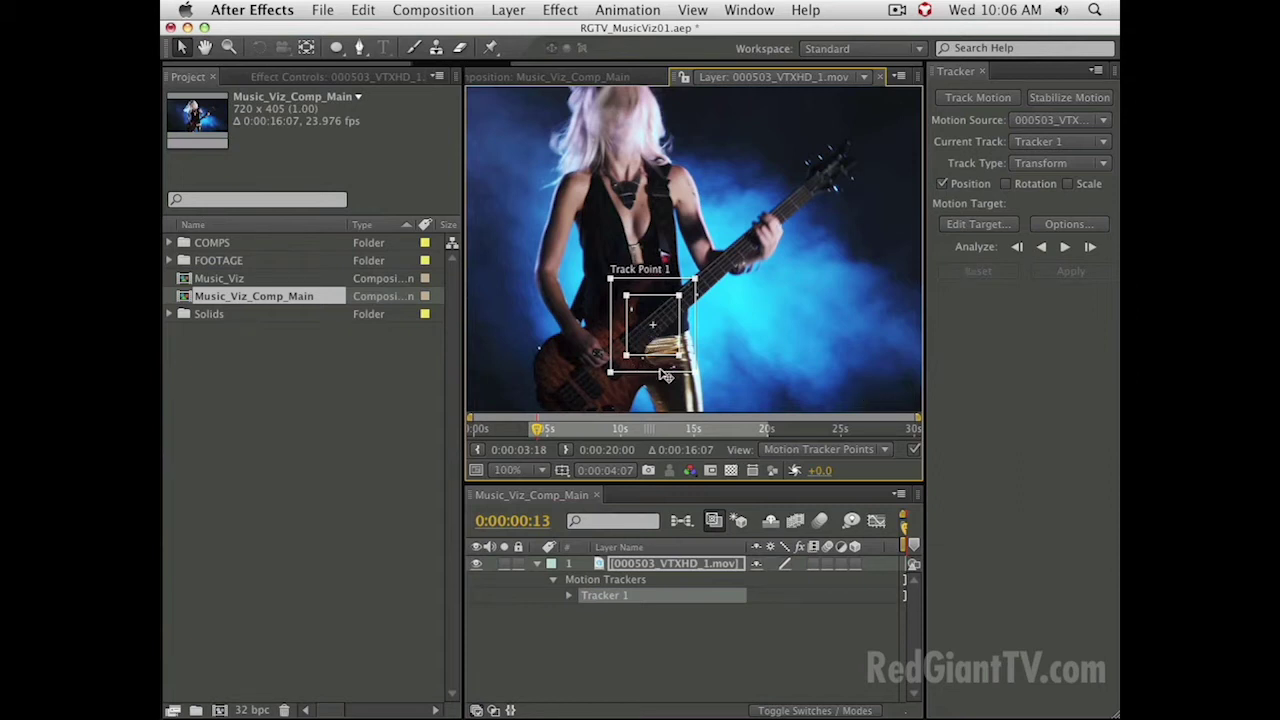
- Review the motion tracker's channel, pre-processing and confidence options and accept the existing settings
{"action": "left_click", "coordinate": [1066, 224]}
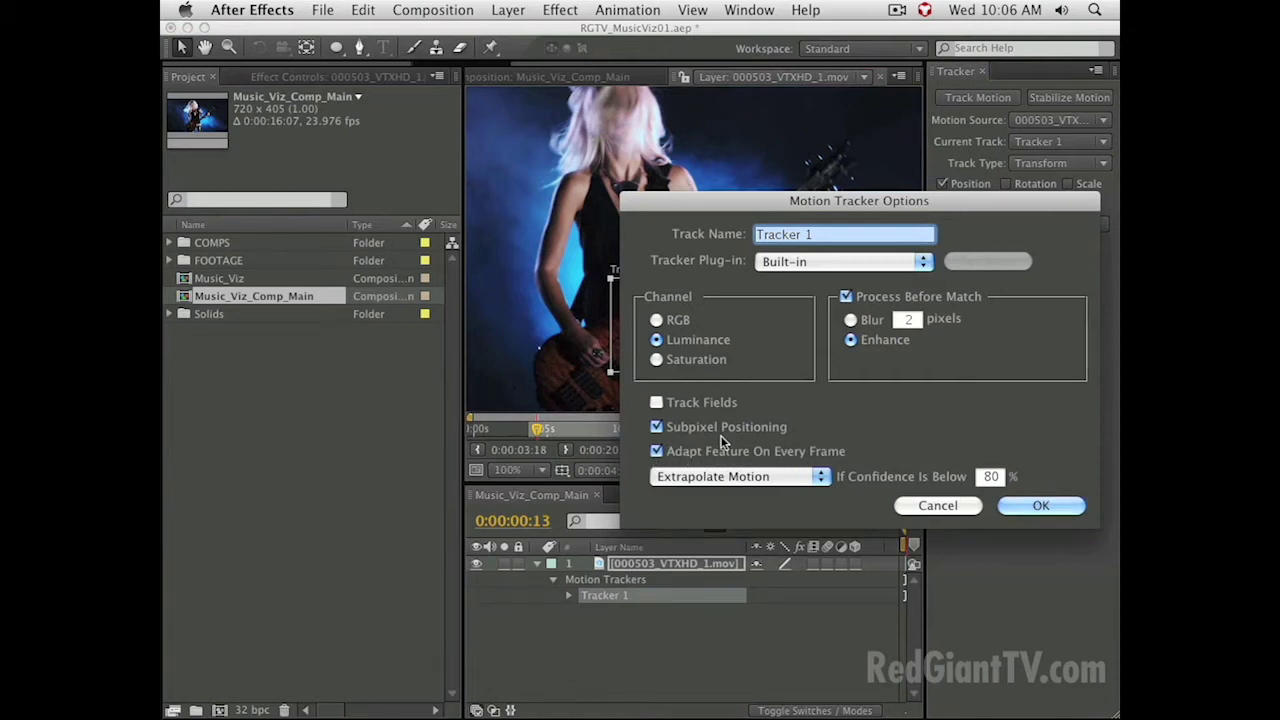
{"action": "left_click_drag", "start_coordinate": [680, 194], "coordinate": [645, 378]}
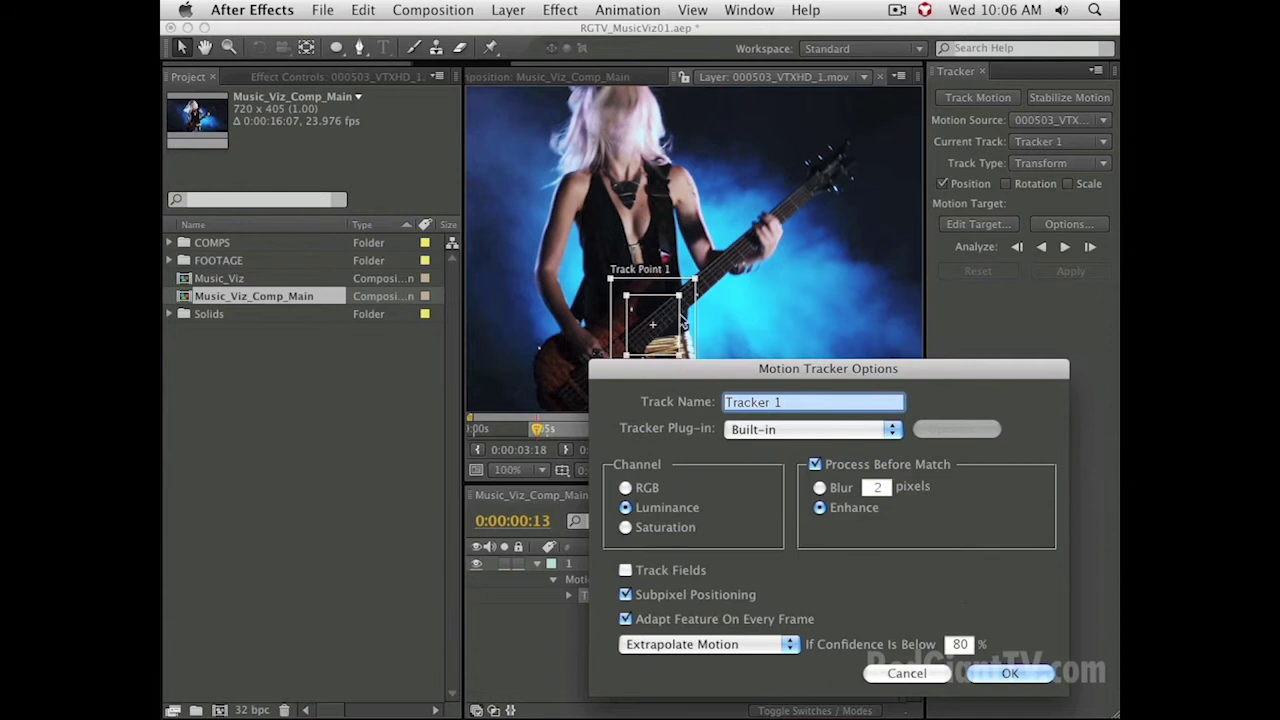
{"action": "left_click_drag", "start_coordinate": [700, 368], "coordinate": [708, 363]}
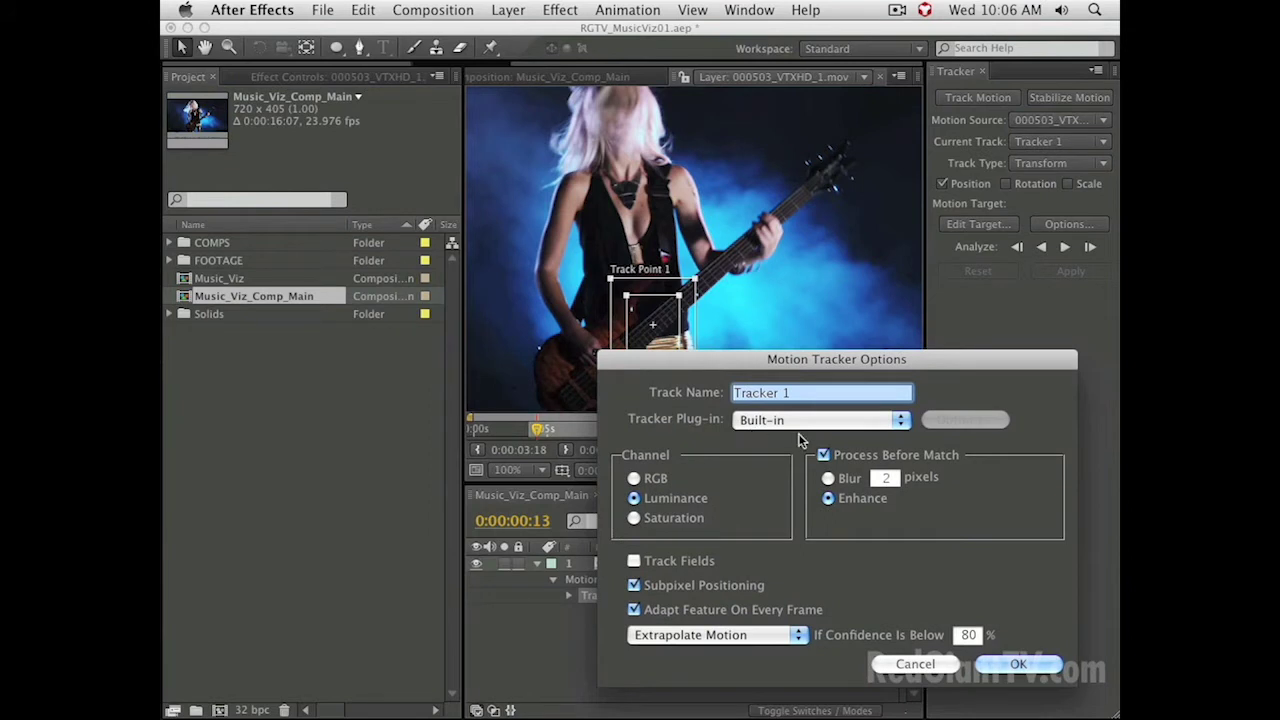
{"action": "left_click", "coordinate": [1019, 666]}
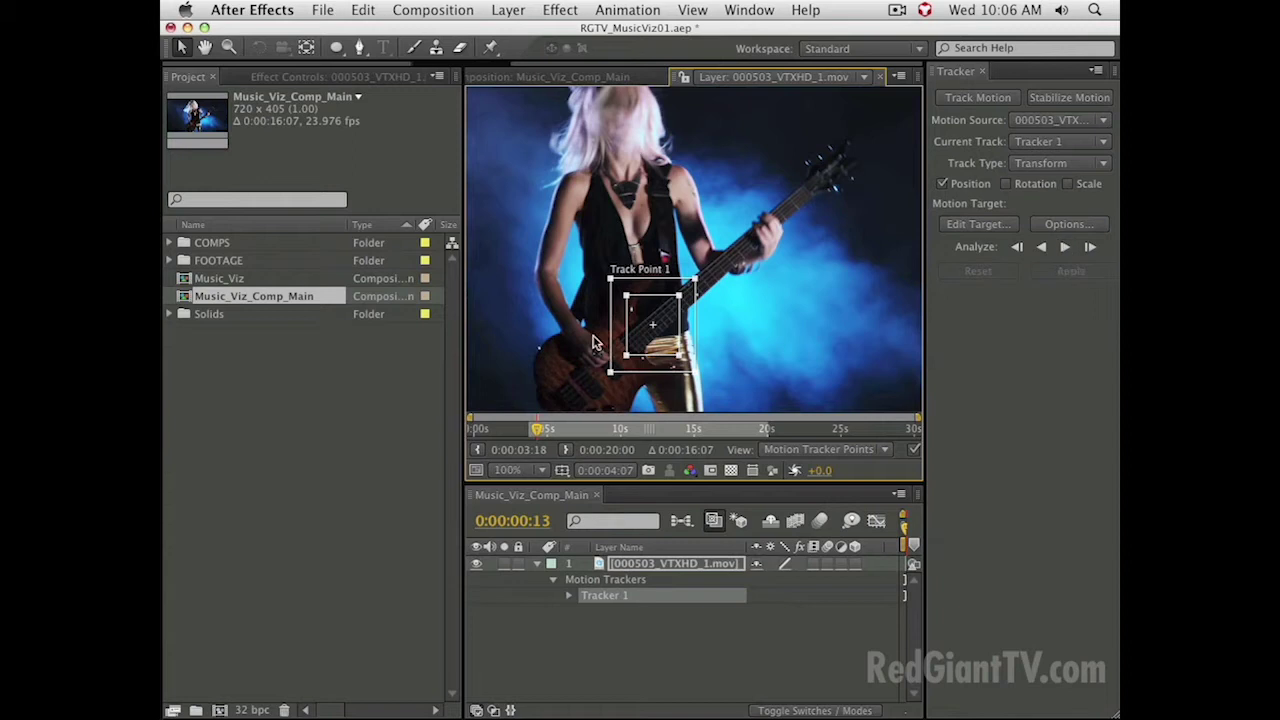
- Analyze the guitar's motion forward to the end of the clip and scrub back to check the tracked path
{"action": "left_click_drag", "start_coordinate": [672, 354], "coordinate": [670, 355]}
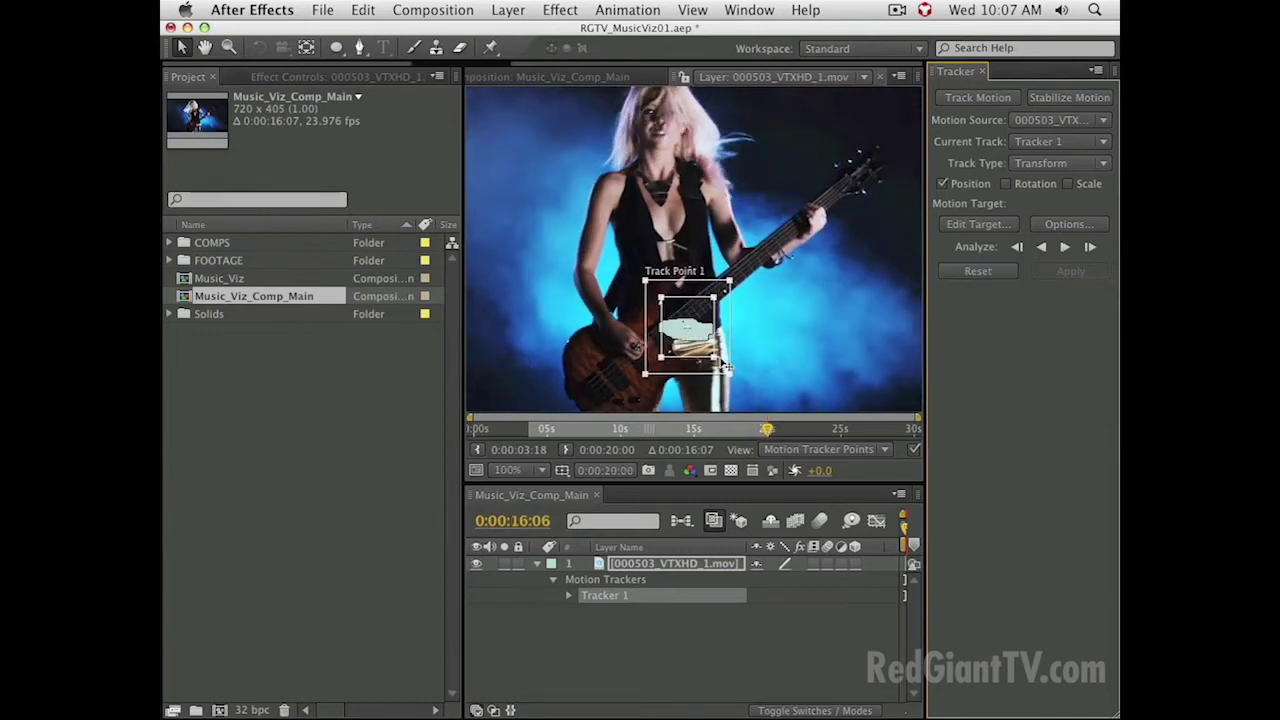
{"action": "mouse_move", "coordinate": [766, 433]}
{"action": "left_mouse_down"}
{"action": "mouse_move", "coordinate": [689, 437]}
{"action": "mouse_move", "coordinate": [735, 437]}
{"action": "left_mouse_up"}
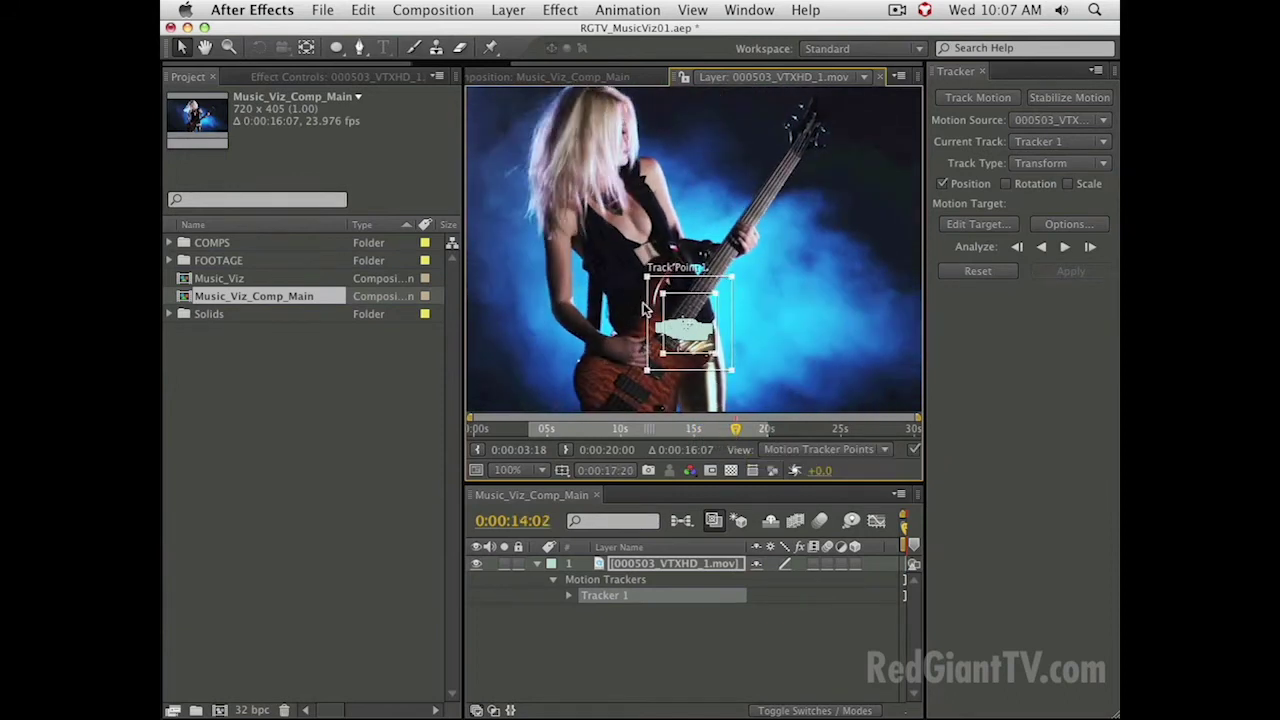
{"action": "mouse_move", "coordinate": [701, 432]}
{"action": "left_mouse_down"}
{"action": "mouse_move", "coordinate": [543, 447]}
{"action": "mouse_move", "coordinate": [576, 433]}
{"action": "left_mouse_up"}
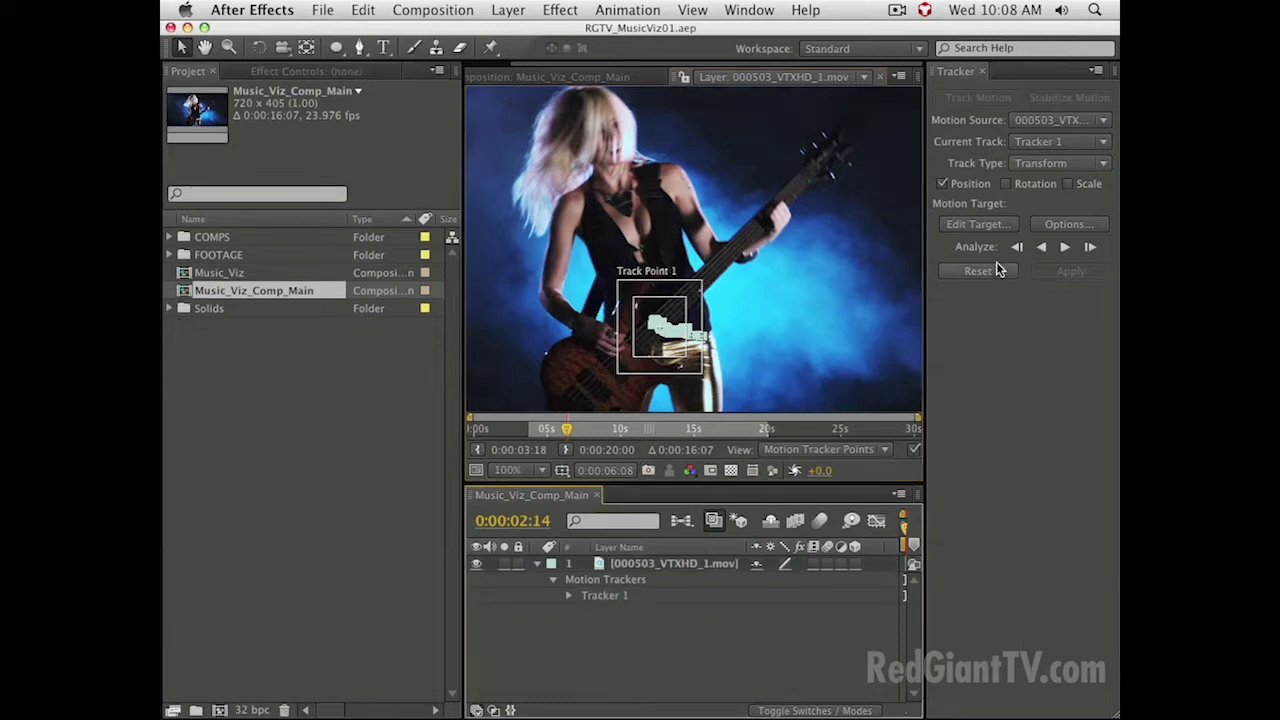
{"action": "left_click", "coordinate": [992, 232]}
{"action": "left_click_drag", "start_coordinate": [742, 430], "coordinate": [618, 384]}
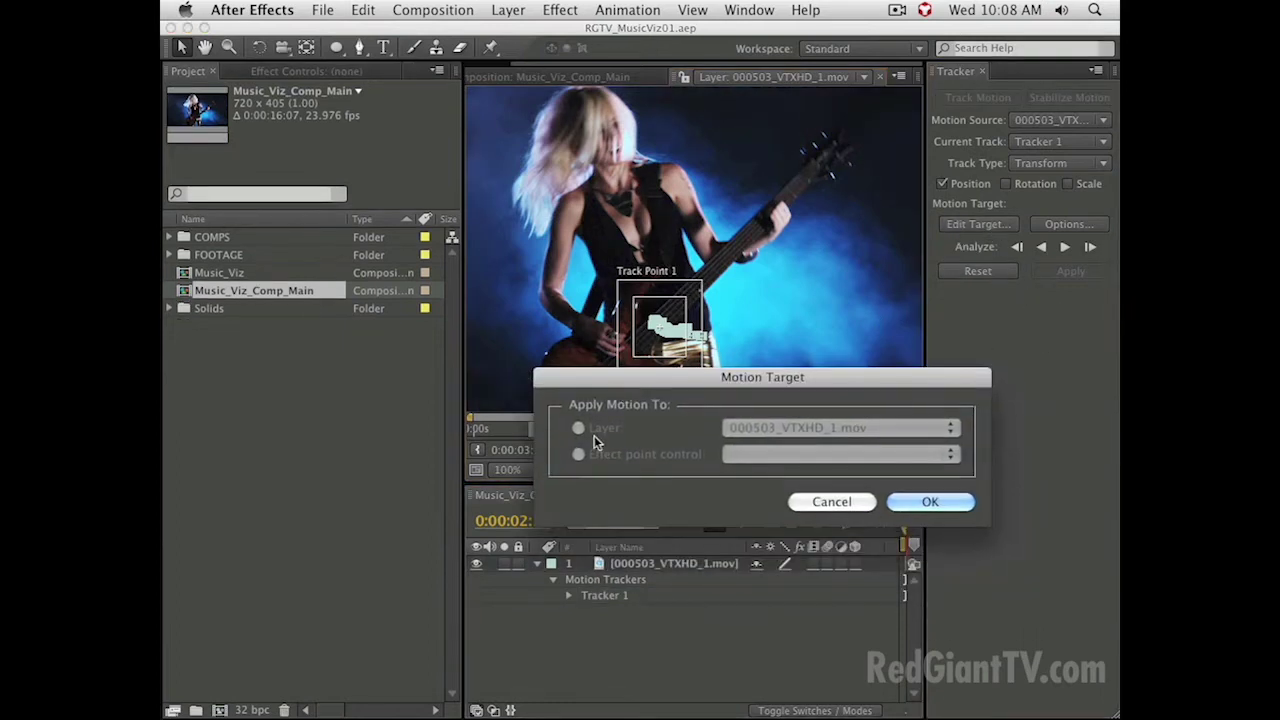
{"action": "left_click", "coordinate": [822, 506]}
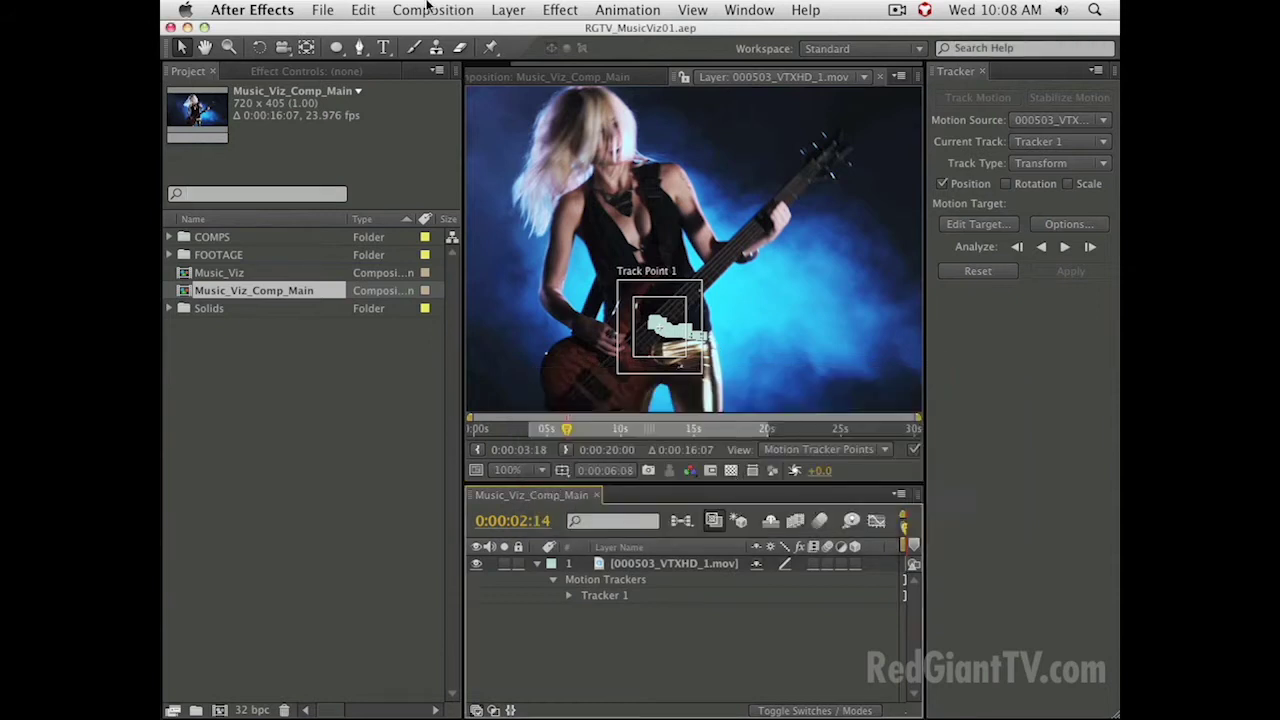
- Create a null object layer in the composition and rename it "tracking null"
{"action": "left_click", "coordinate": [508, 9]}
{"action": "mouse_move", "coordinate": [600, 32]}
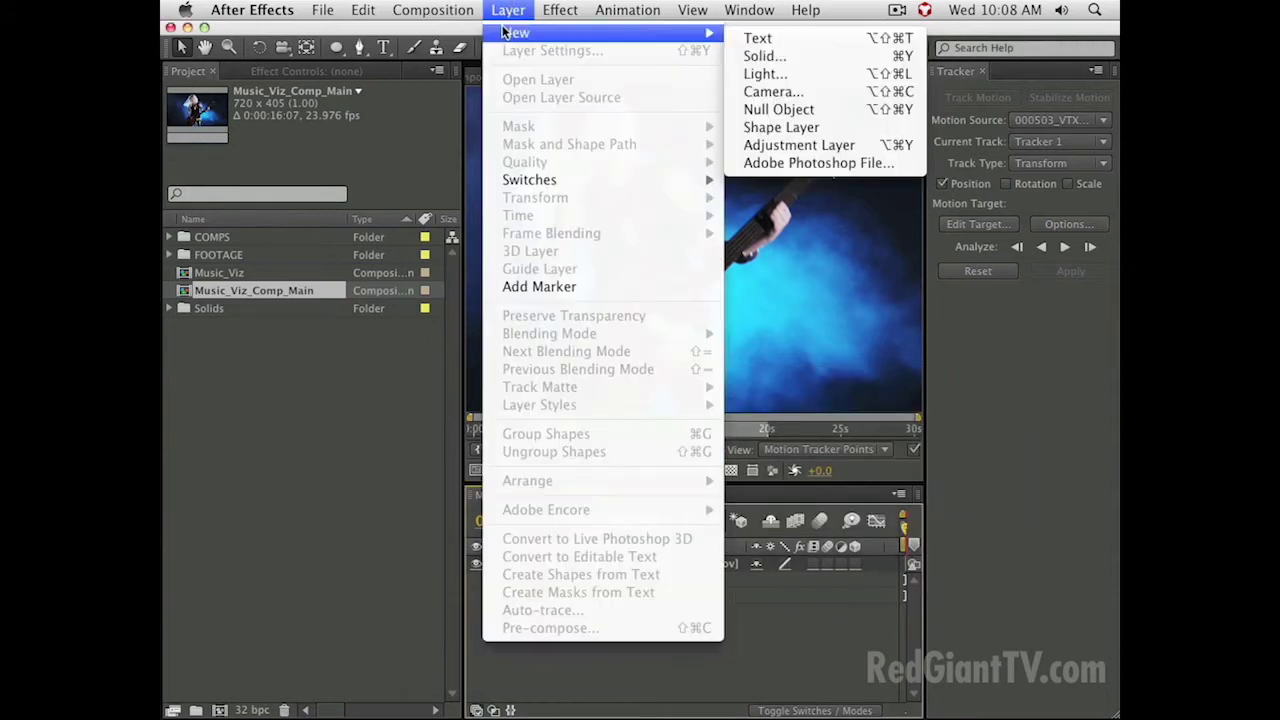
{"action": "left_click", "coordinate": [826, 109]}
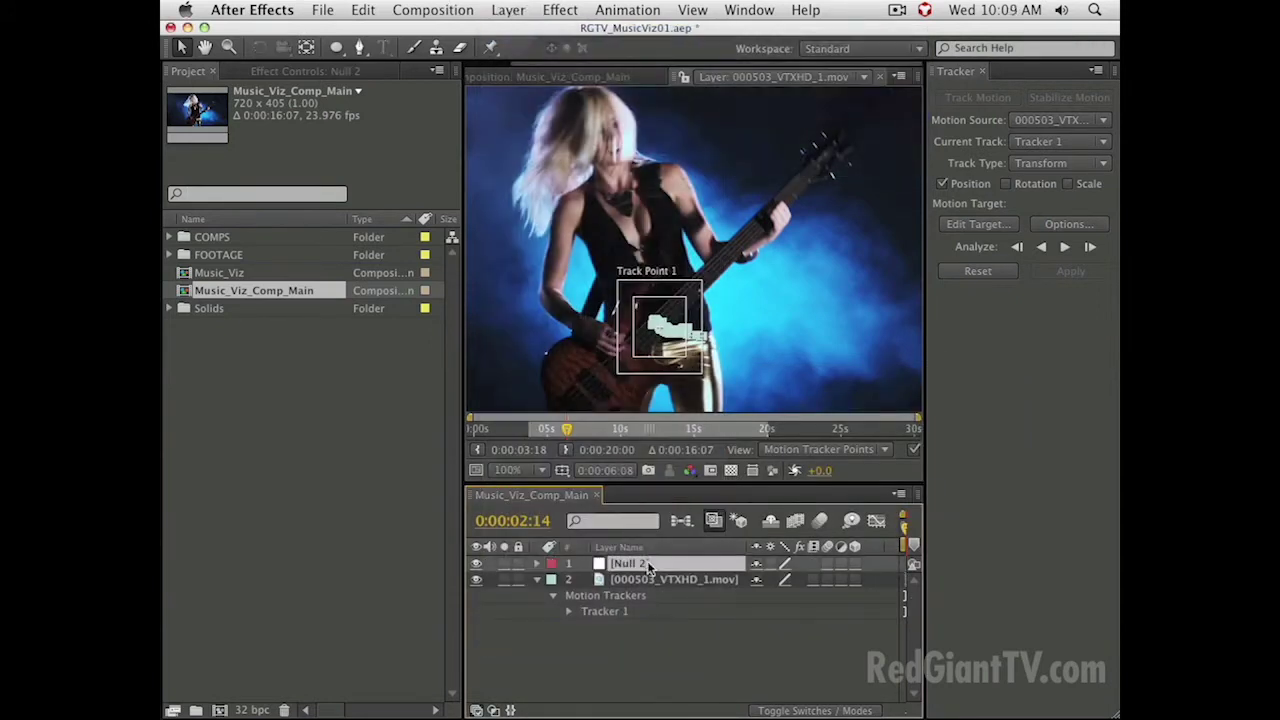
{"action": "key", "text": "Return"}
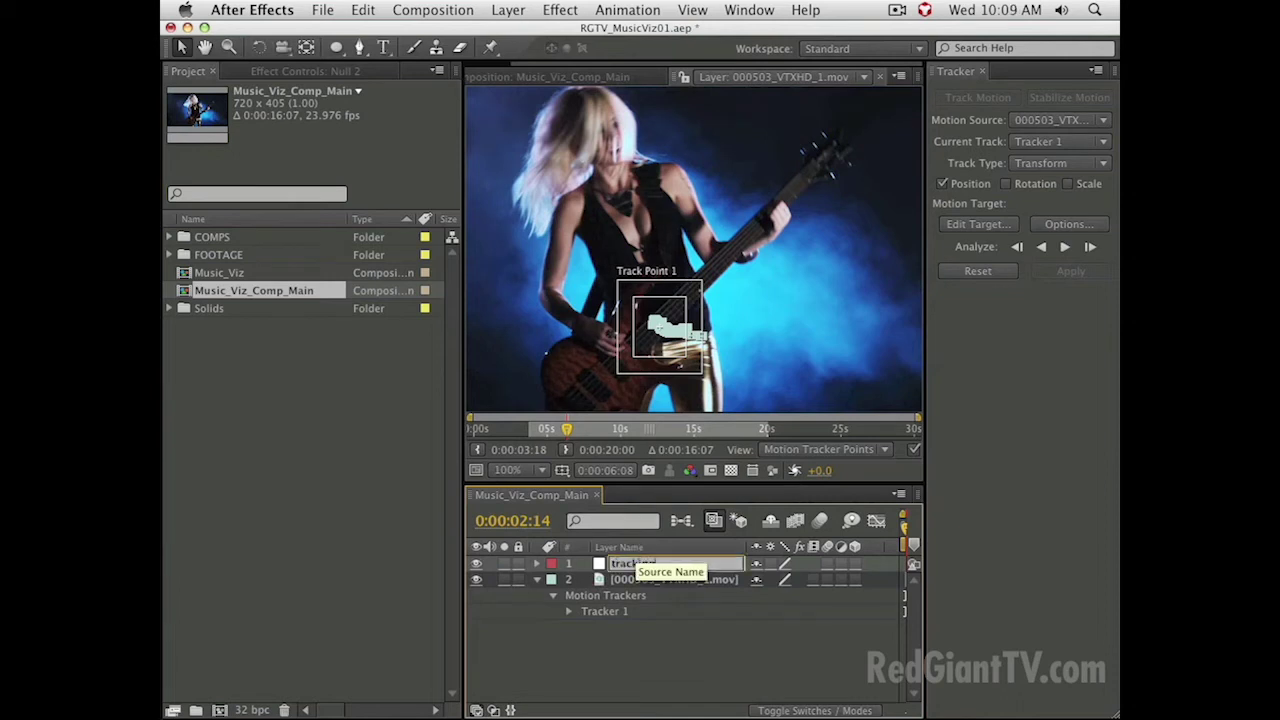
{"action": "type", "text": "tracking null"}
{"action": "key", "text": "Return"}
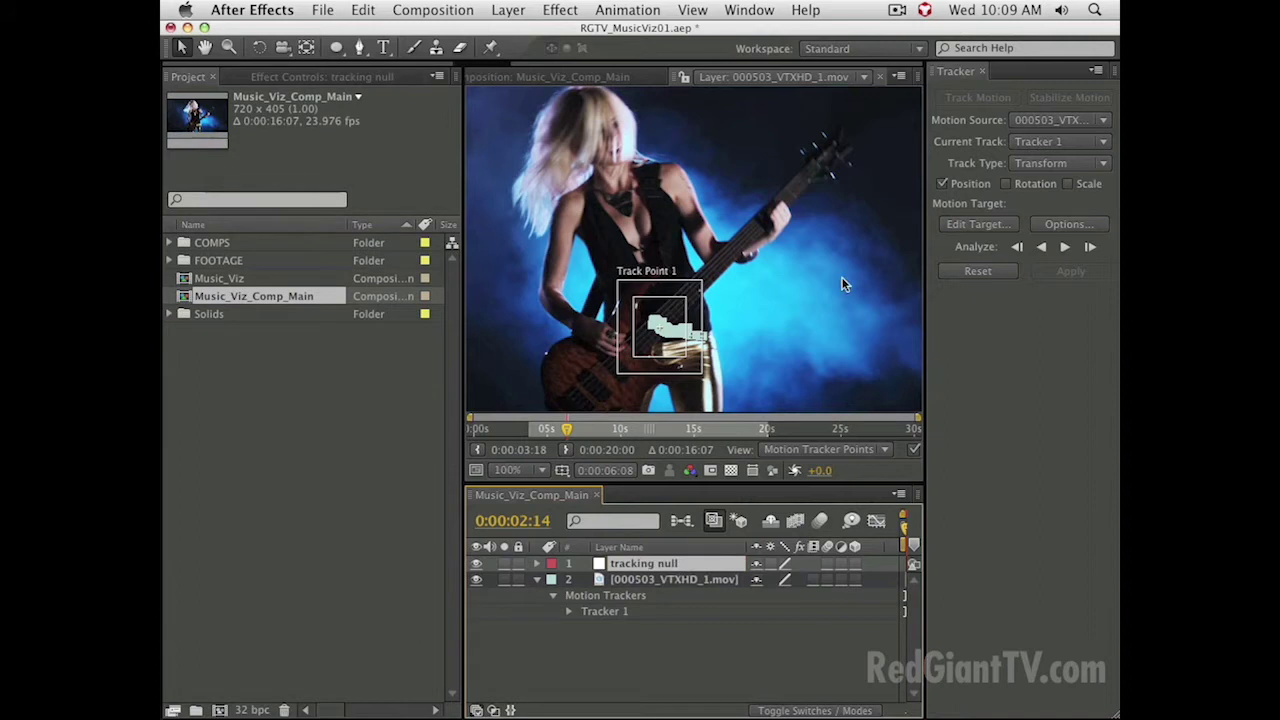
- Assign the tracking null layer as the motion target and apply the track data to its X and Y dimensions
{"action": "left_click", "coordinate": [978, 226]}
{"action": "left_click", "coordinate": [757, 428]}
{"action": "left_click", "coordinate": [757, 428]}
{"action": "left_click", "coordinate": [953, 500]}
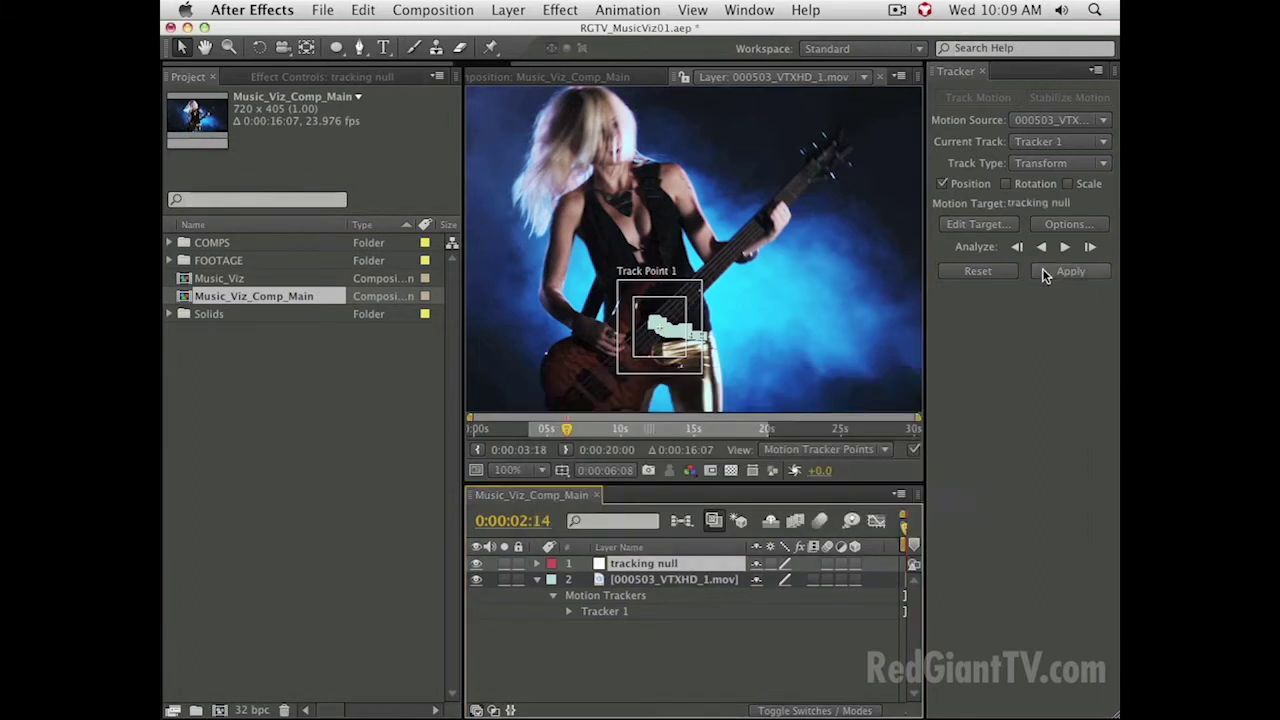
{"action": "left_click", "coordinate": [1048, 273]}
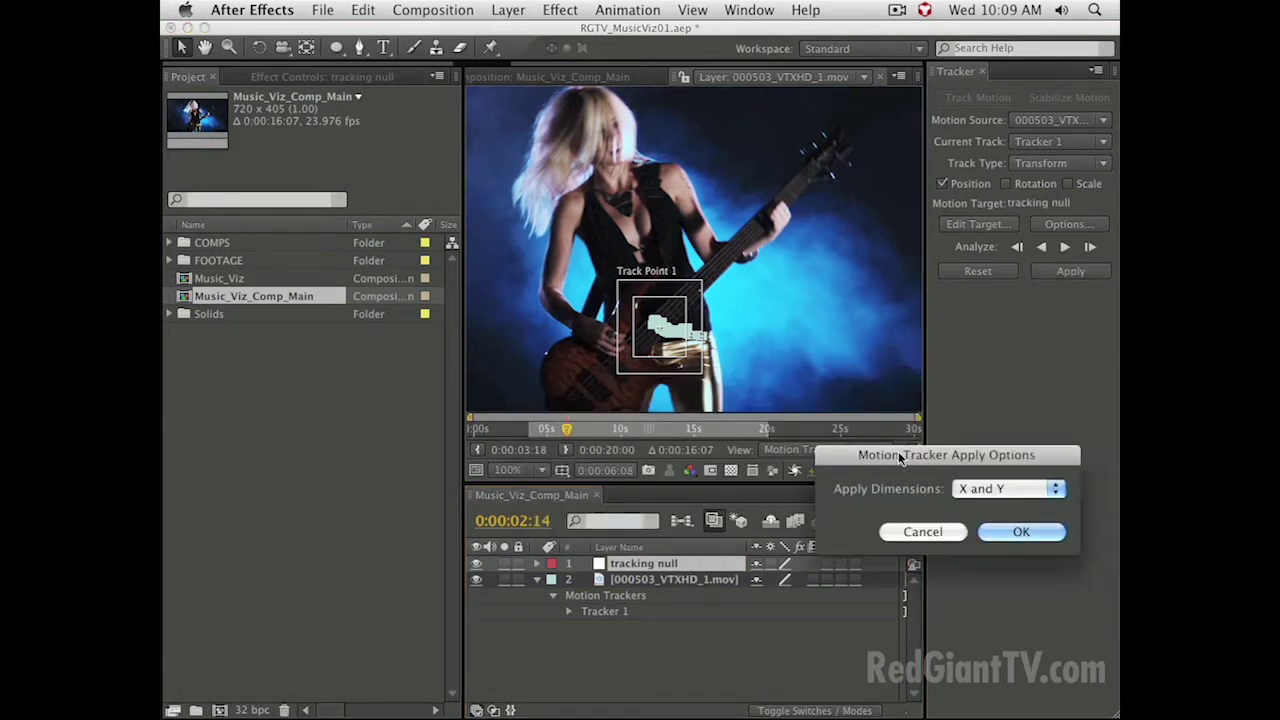
{"action": "left_click", "coordinate": [1017, 532]}
- Close the Tracker panel and scrub the composition to check how the tracking null follows the guitar
{"action": "left_click", "coordinate": [877, 77]}
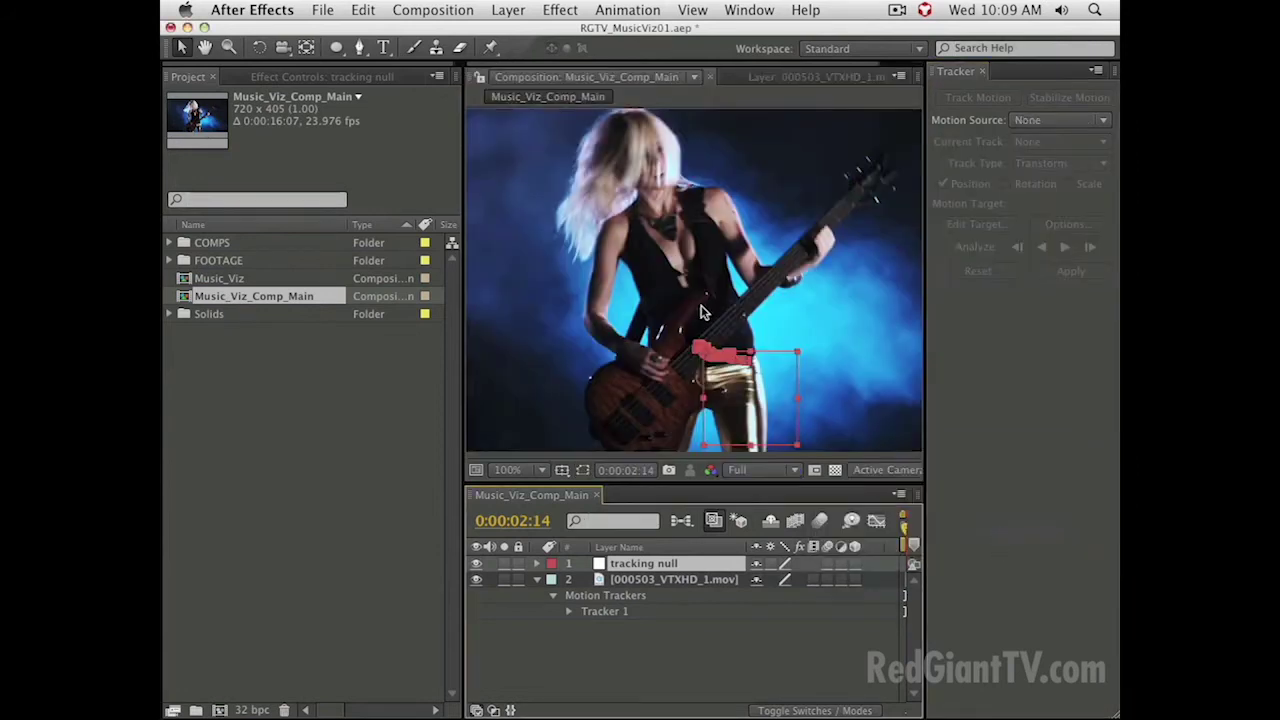
{"action": "left_click", "coordinate": [776, 78]}
{"action": "left_click", "coordinate": [982, 71]}
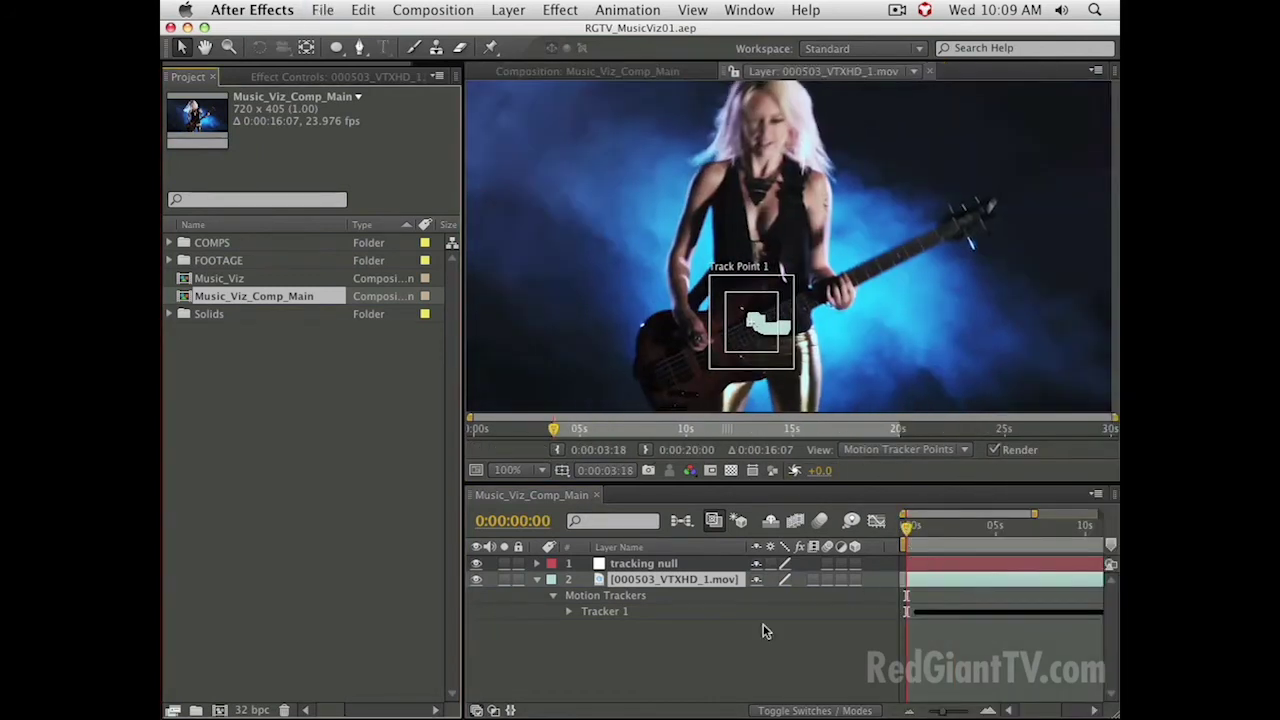
{"action": "left_click", "coordinate": [710, 631]}
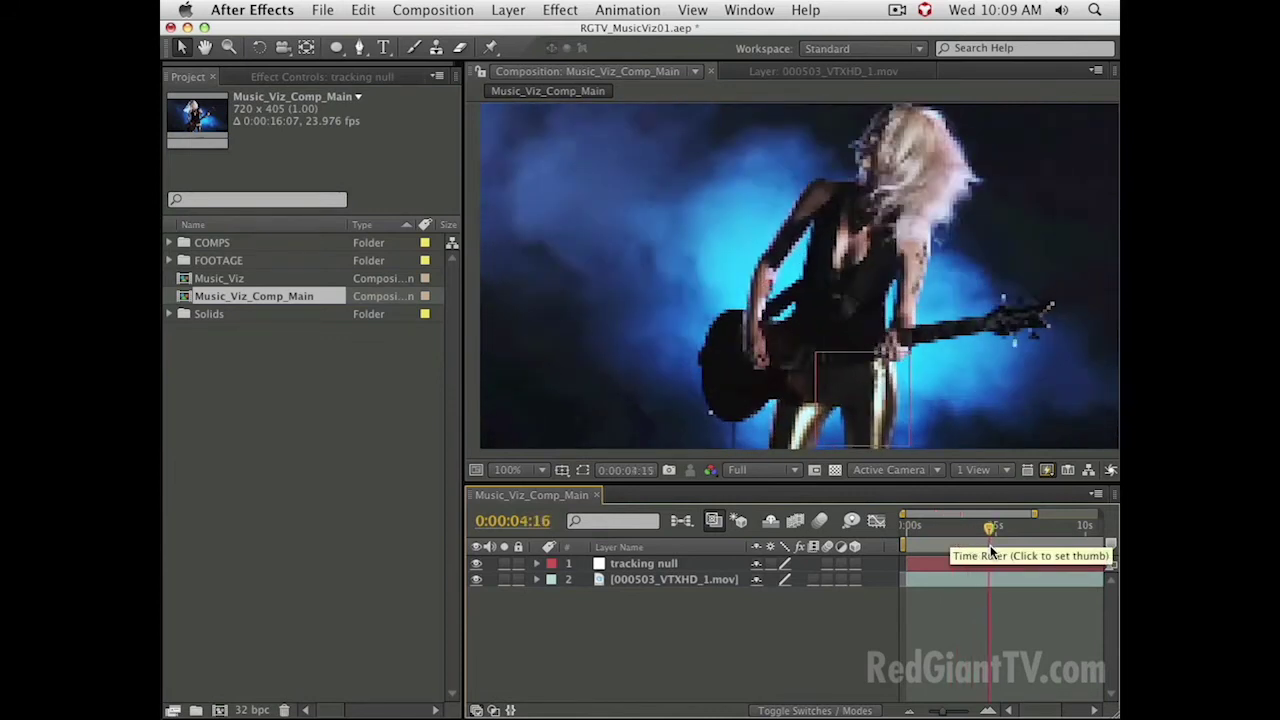
{"action": "left_click_drag", "start_coordinate": [1003, 553], "coordinate": [954, 563]}
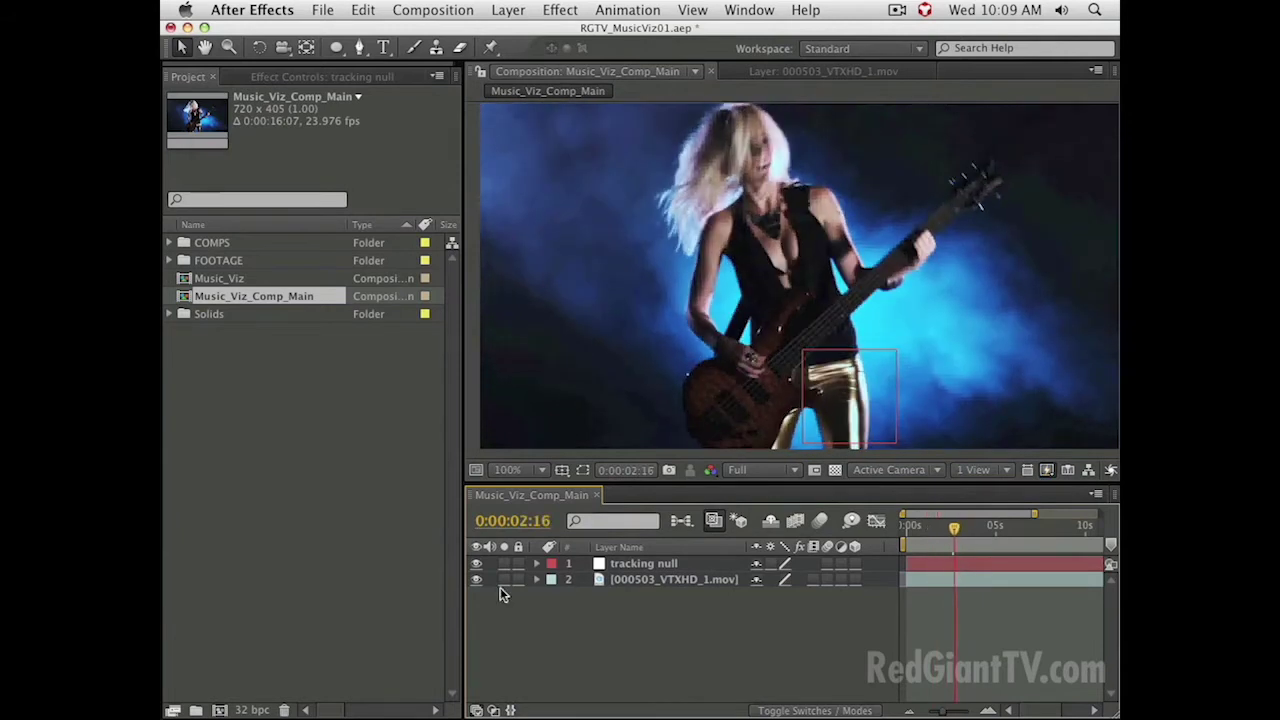
- Create a new Spot light layer named "Emitter" with 100% intensity, a 90° cone angle and 50% cone feather
{"action": "left_click", "coordinate": [507, 9]}
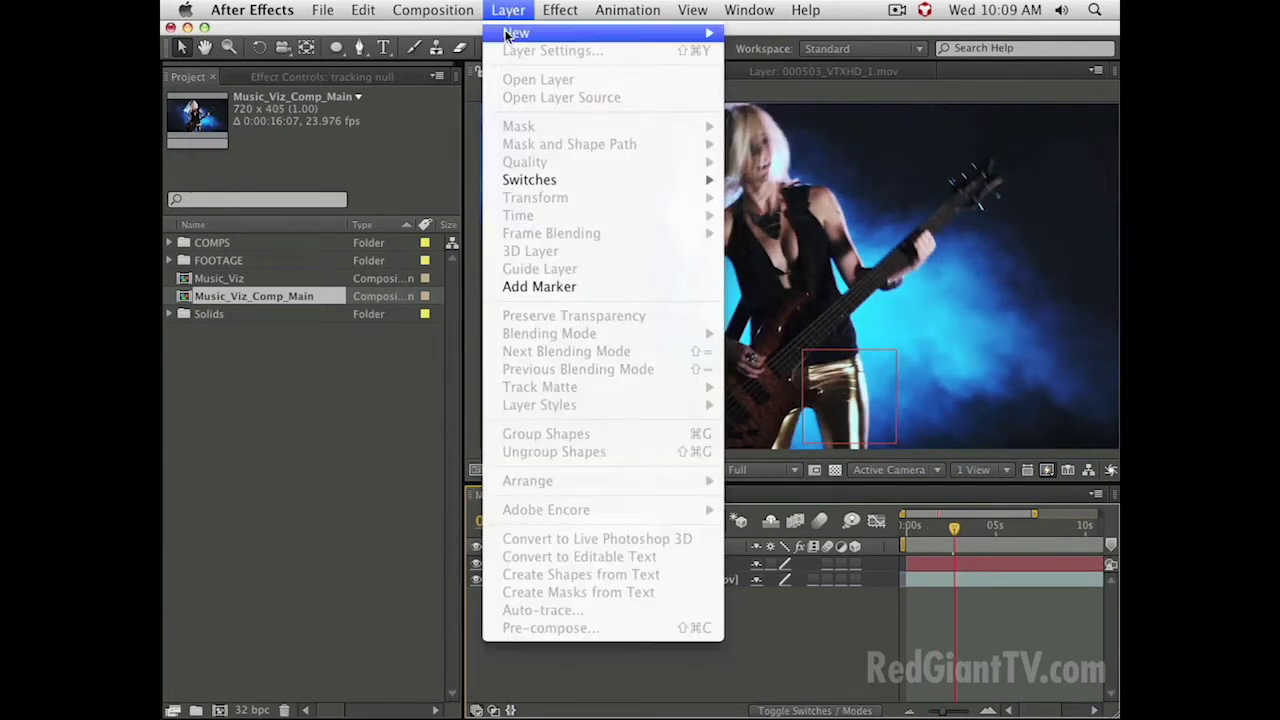
{"action": "mouse_move", "coordinate": [503, 33]}
{"action": "left_click", "coordinate": [797, 76]}
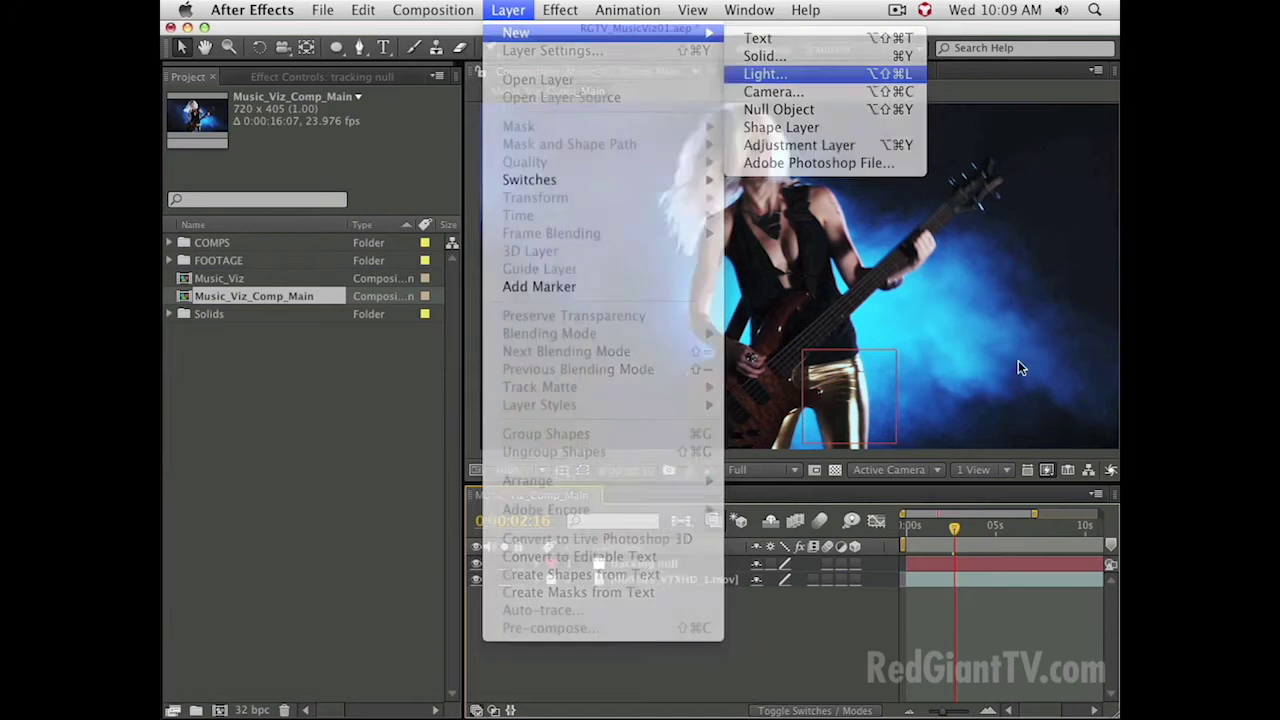
{"action": "type", "text": "Emitter"}
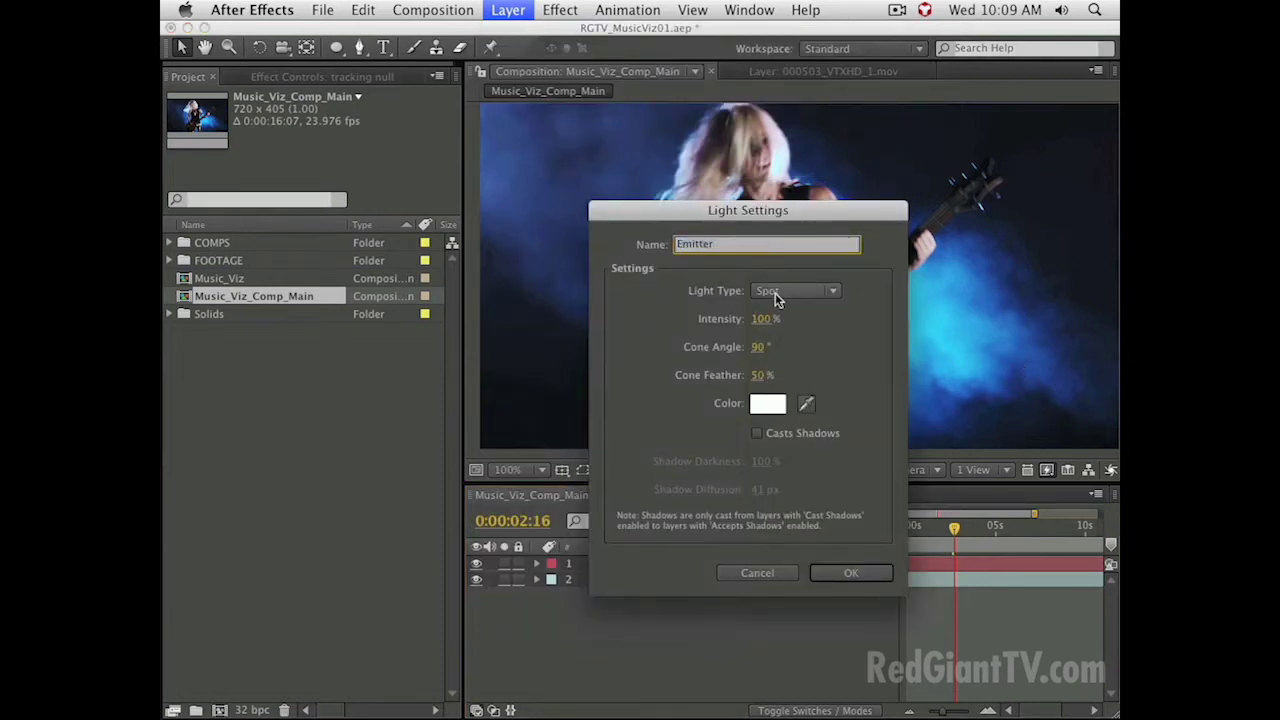
{"action": "left_click", "coordinate": [775, 293]}
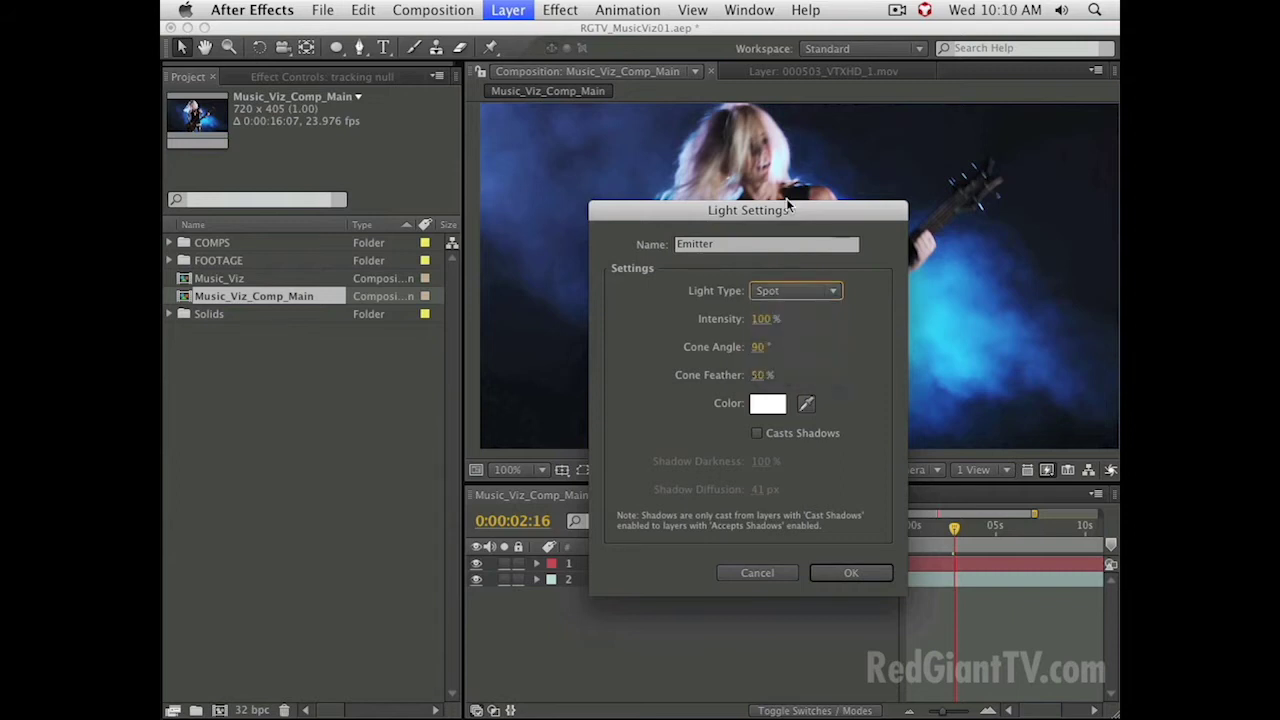
{"action": "left_click_drag", "start_coordinate": [787, 204], "coordinate": [494, 197]}
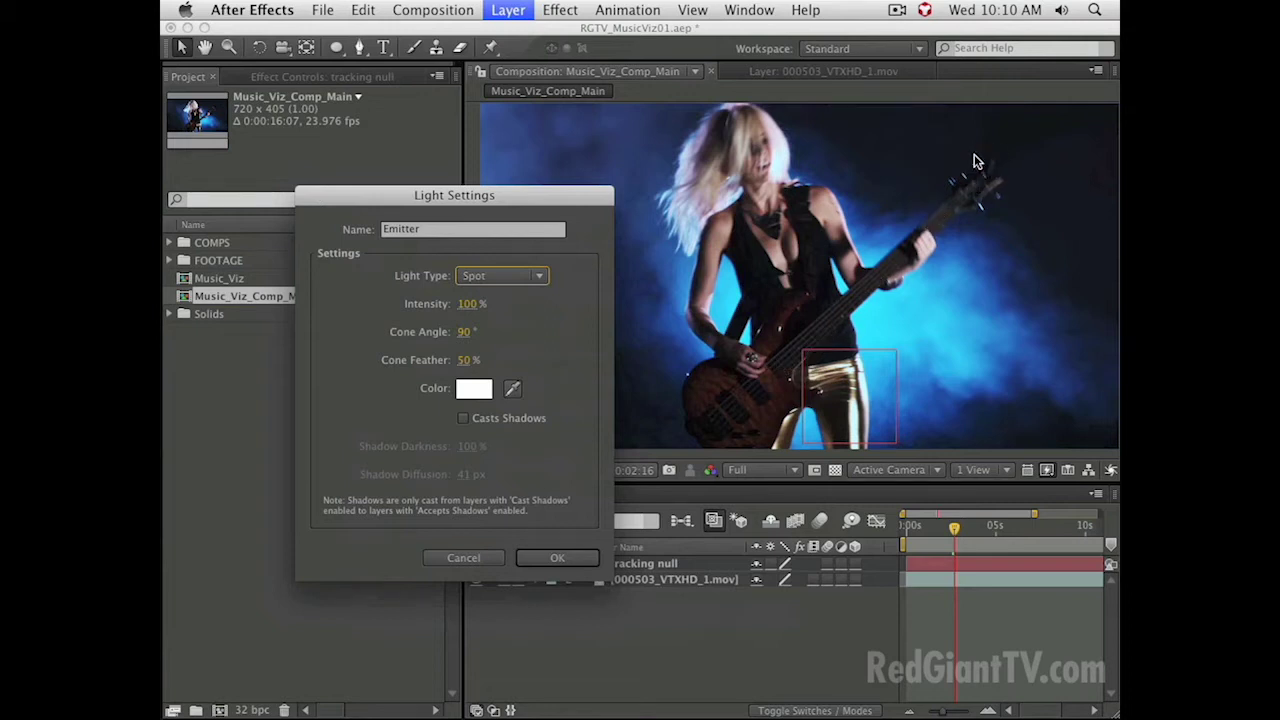
{"action": "left_click_drag", "start_coordinate": [435, 205], "coordinate": [697, 262]}
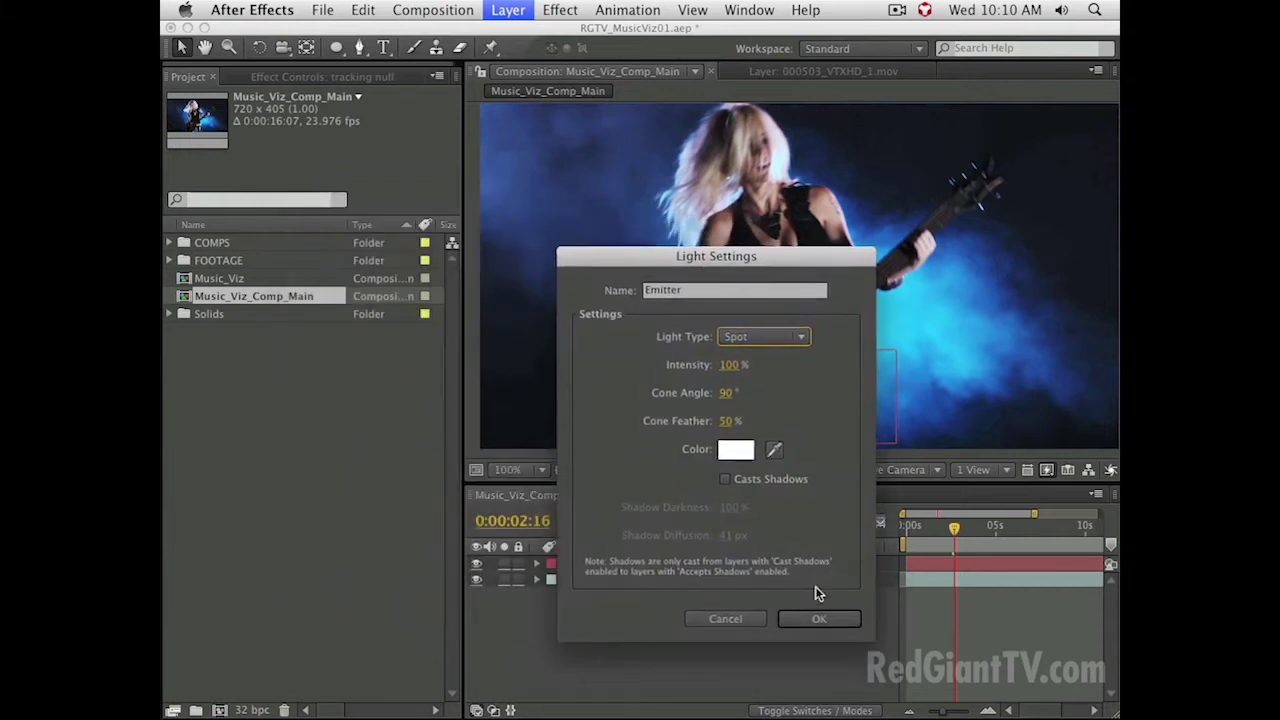
{"action": "left_click", "coordinate": [816, 619]}
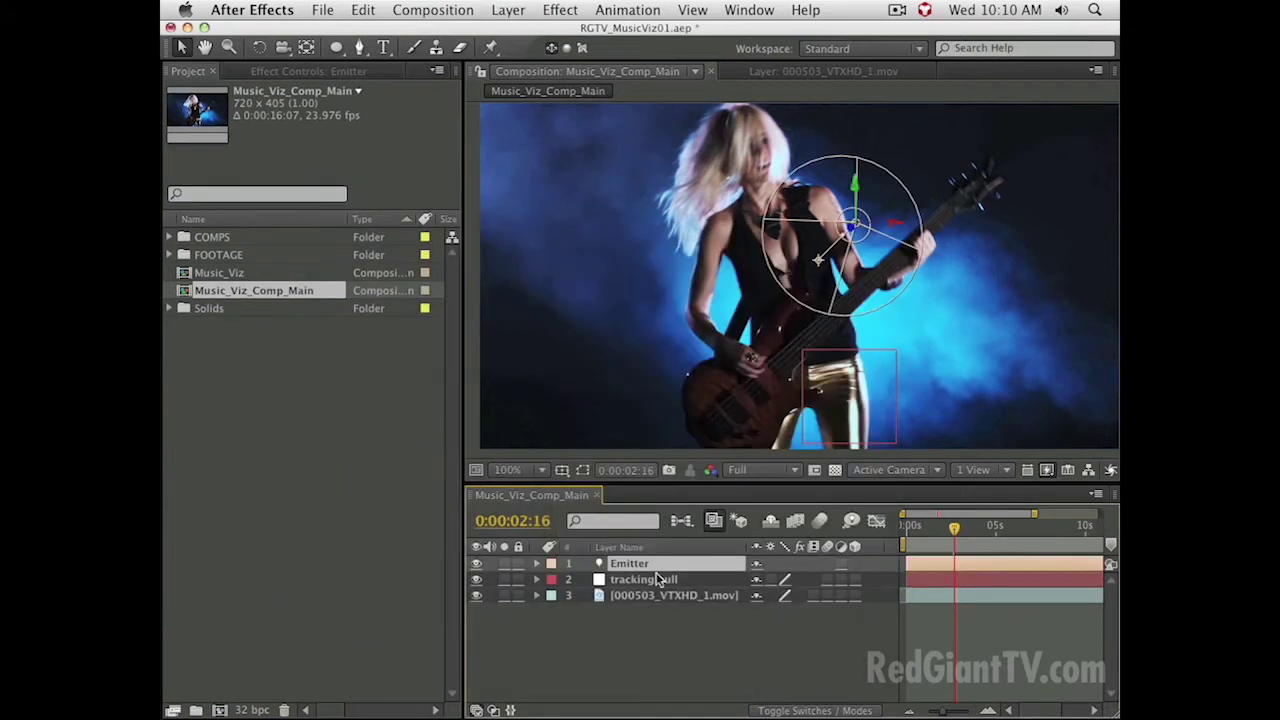
- Copy the tracking null's Position keyframes and paste them onto the Emitter light's Position starting at 0:00:00:13
{"action": "left_click", "coordinate": [655, 578]}
{"action": "left_click", "coordinate": [632, 567]}
{"action": "left_click", "coordinate": [662, 578]}
{"action": "key", "text": "p"}
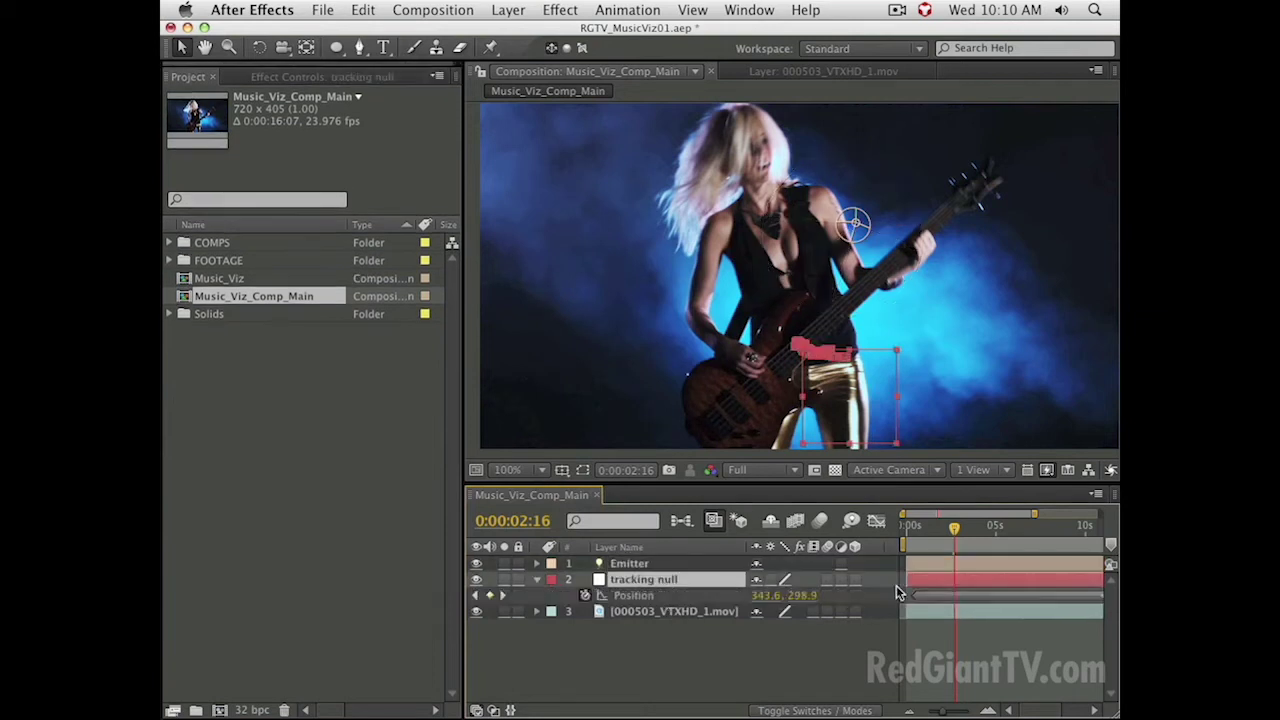
{"action": "left_click", "coordinate": [908, 548]}
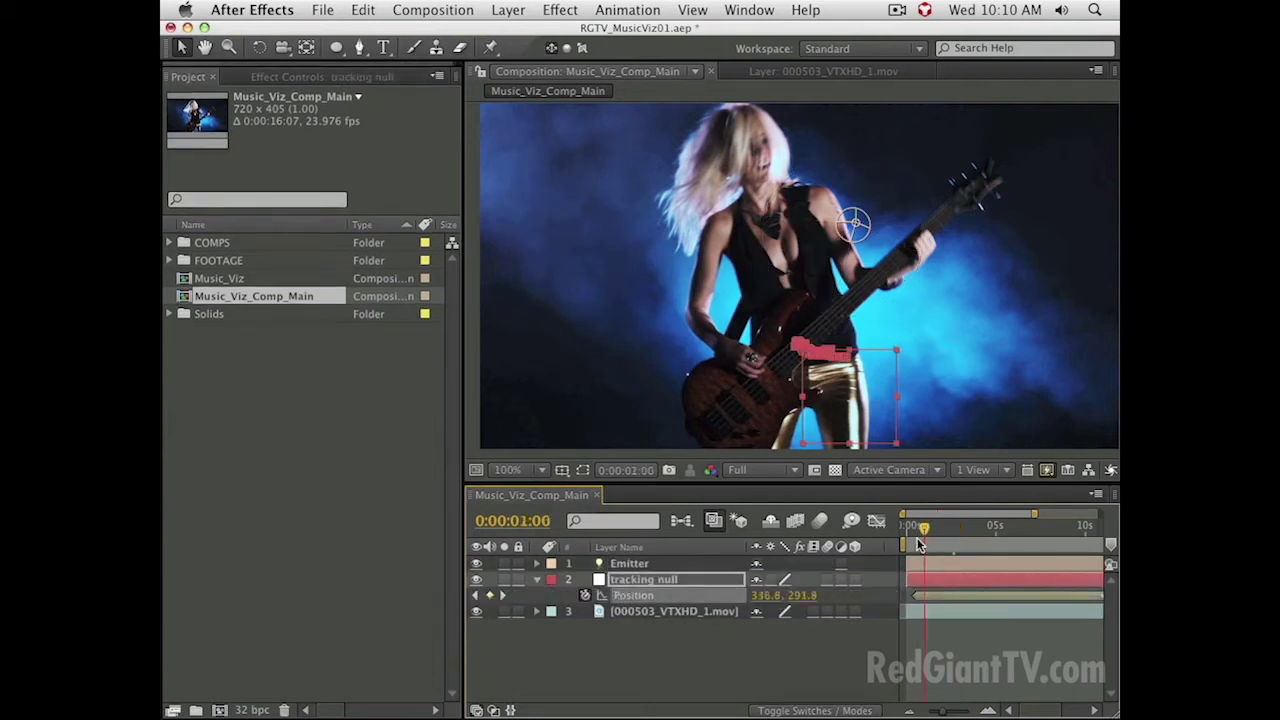
{"action": "key", "text": "space"}
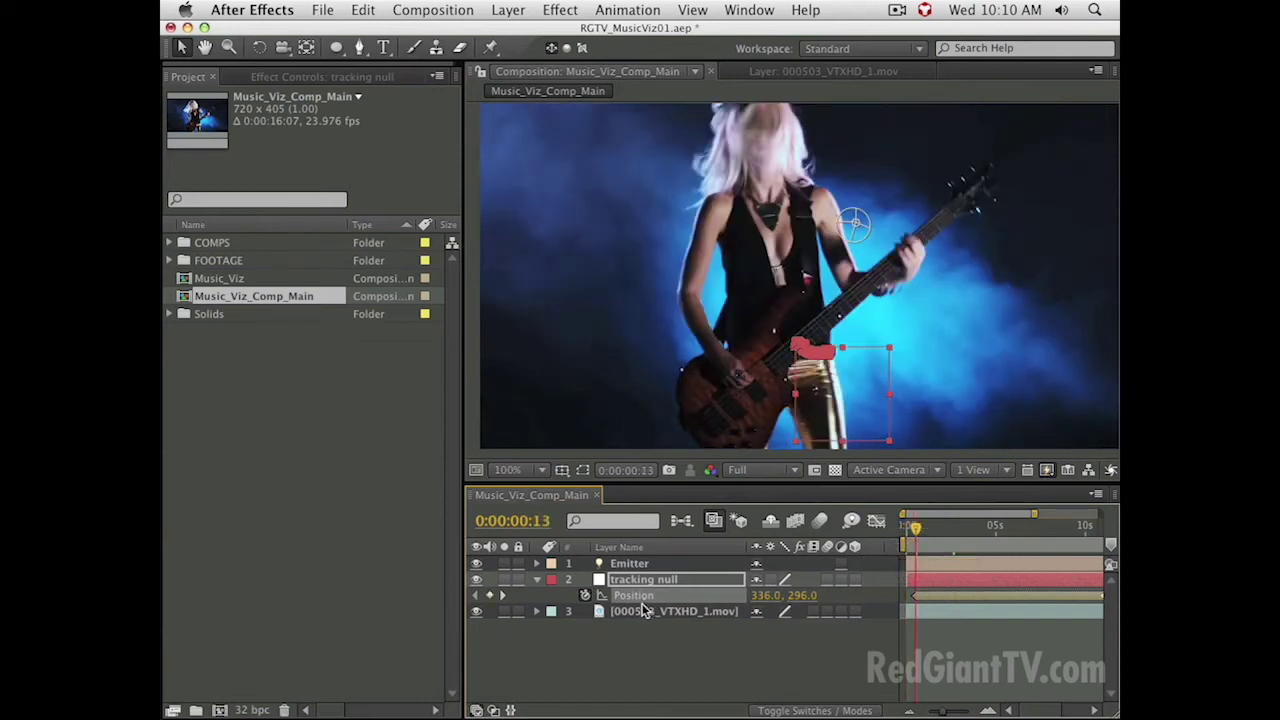
{"action": "left_click", "coordinate": [646, 564]}
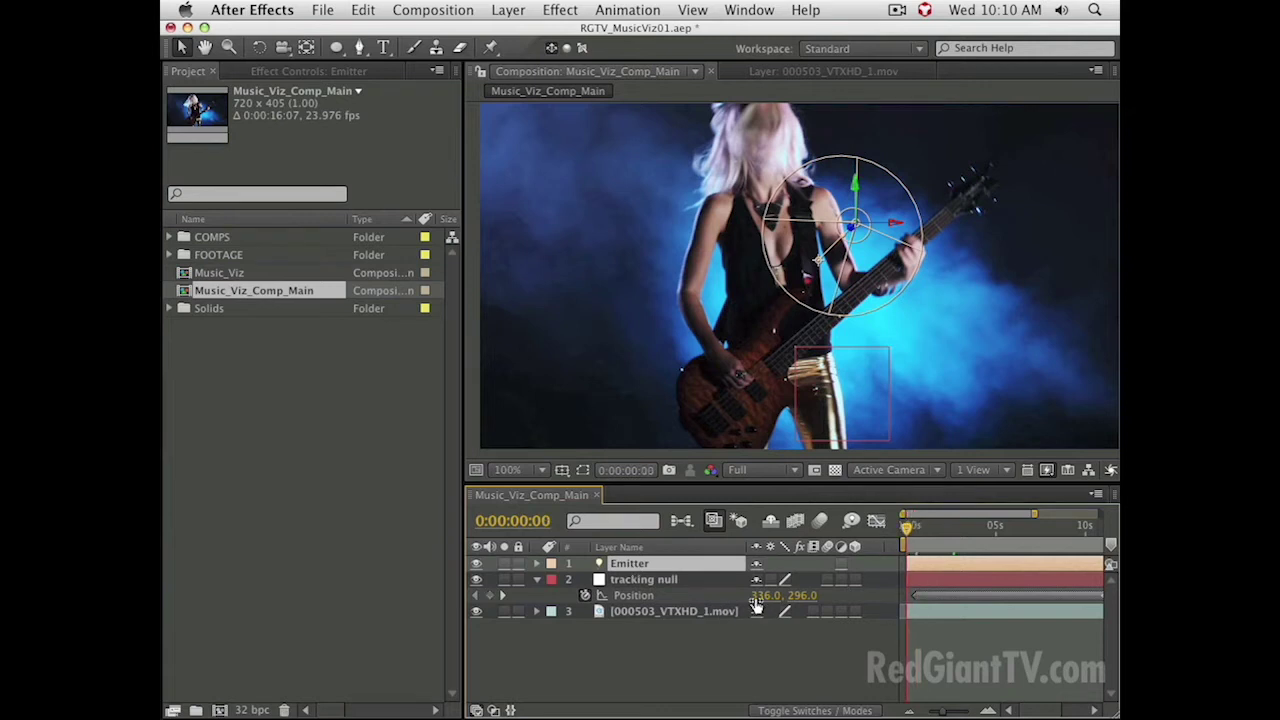
{"action": "left_click", "coordinate": [664, 596]}
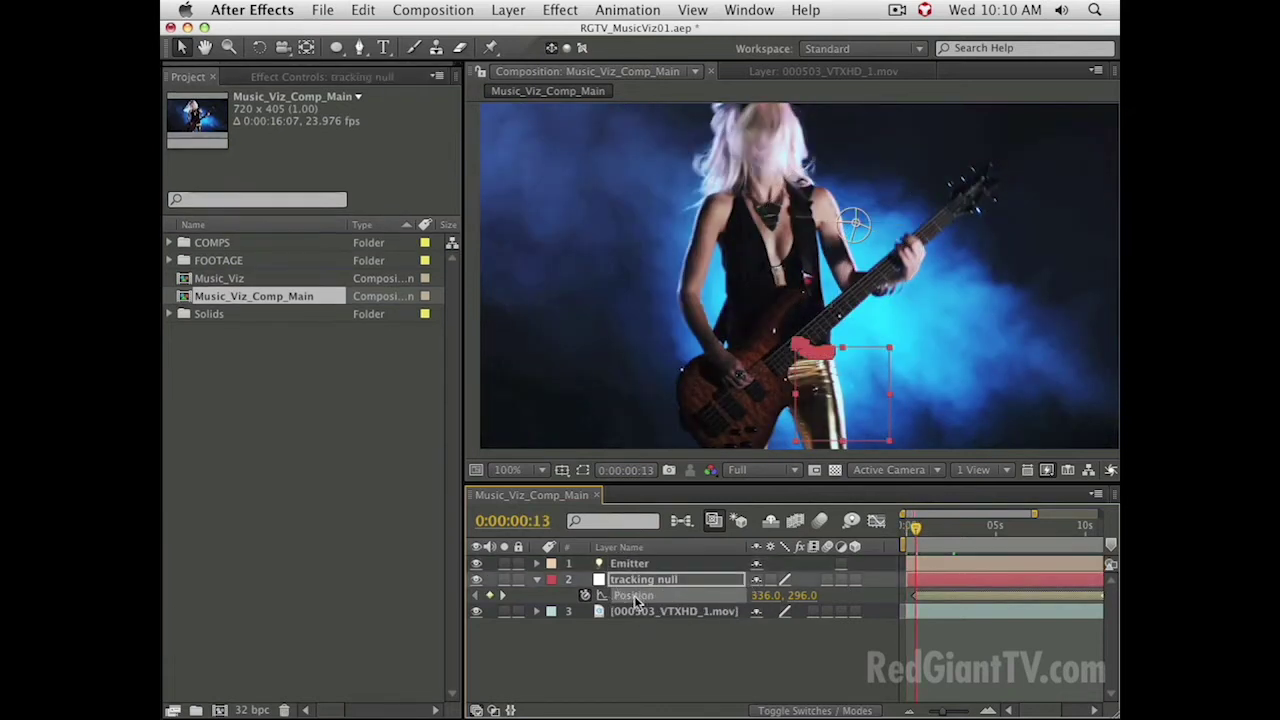
{"action": "left_click", "coordinate": [647, 565]}
{"action": "key", "text": "p"}
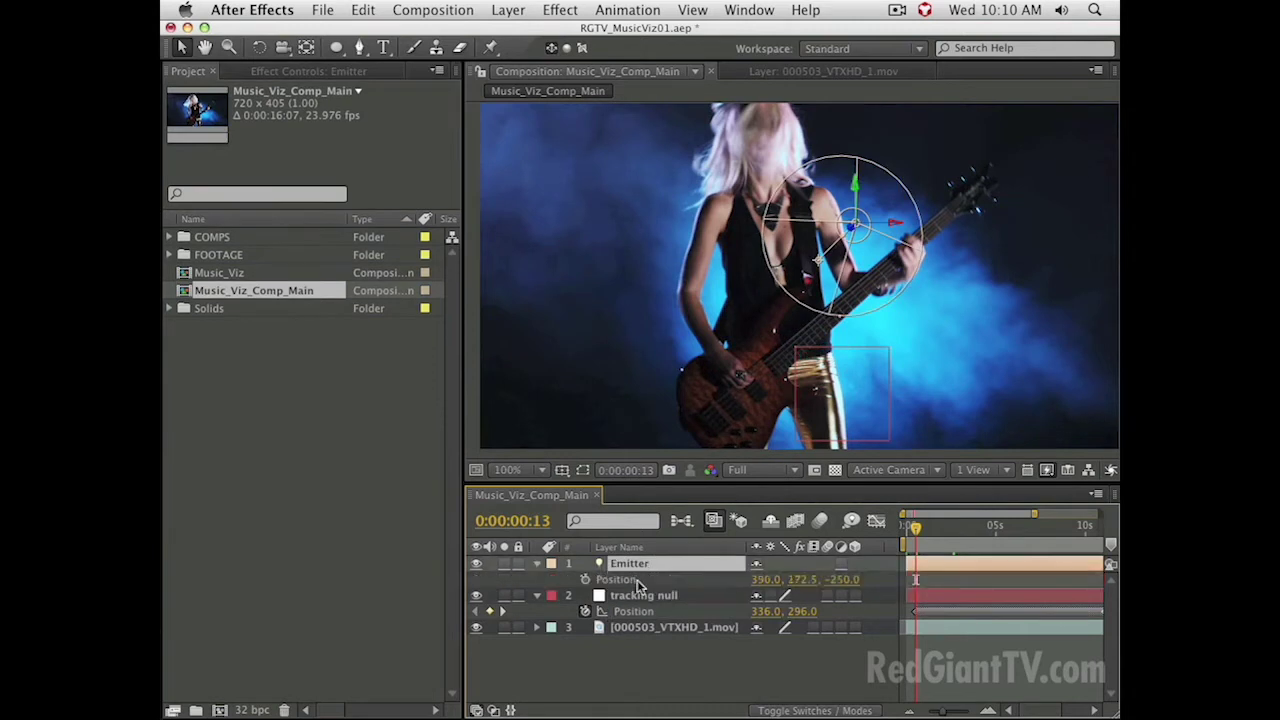
{"action": "left_click", "coordinate": [635, 580]}
{"action": "key", "text": "super+v"}
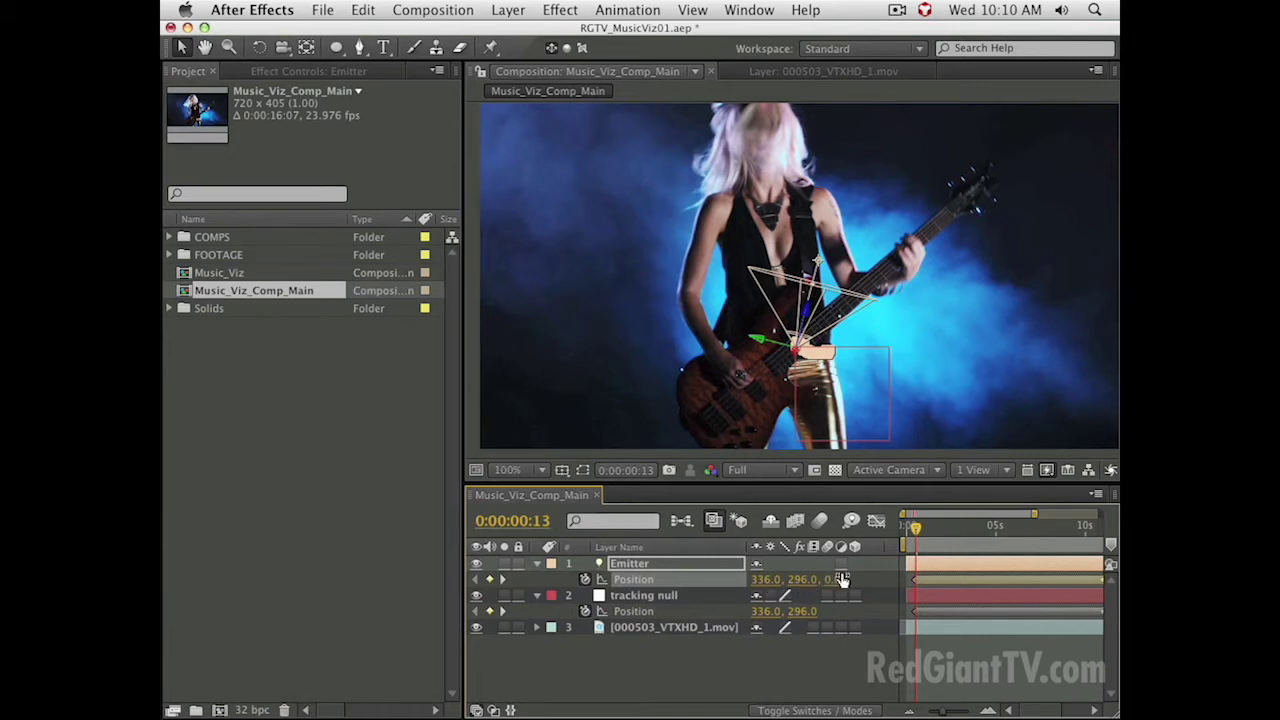
- Scrub to 0:00:01:01 to check the Emitter's motion and delete the tracking null layer
{"action": "left_click_drag", "start_coordinate": [953, 532], "coordinate": [922, 552]}
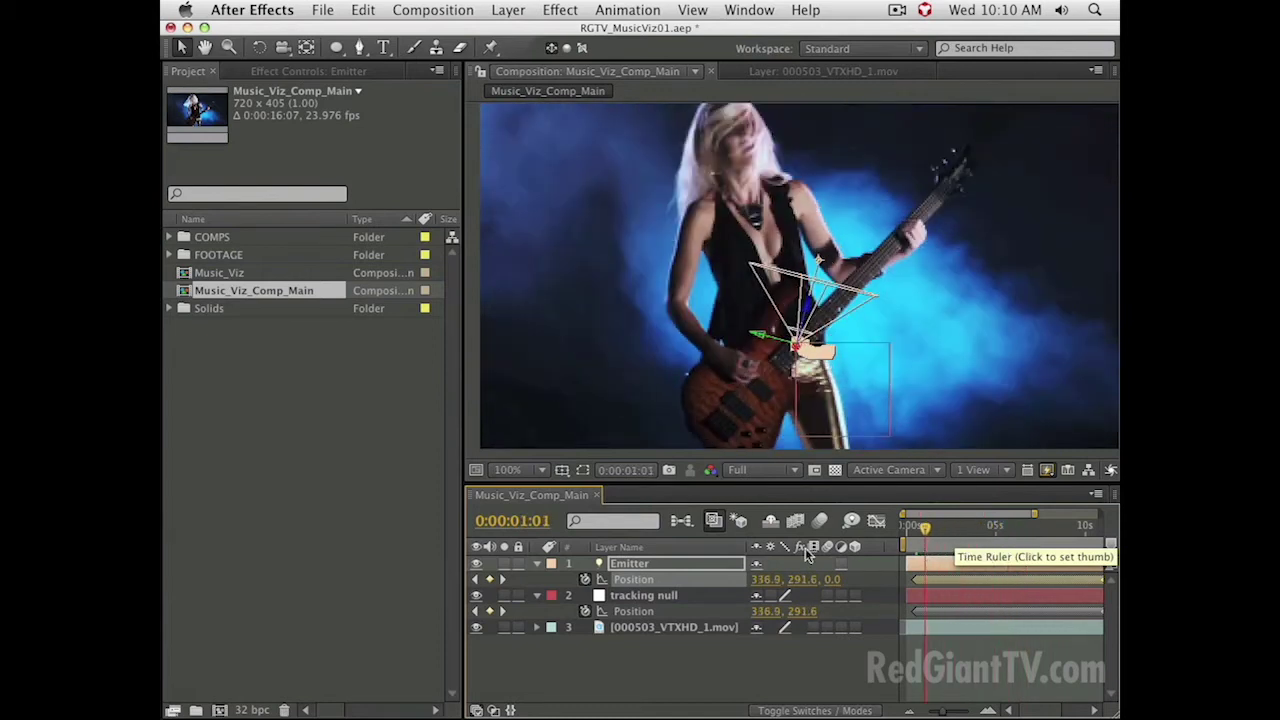
{"action": "left_click", "coordinate": [628, 592]}
{"action": "key", "text": "Delete"}
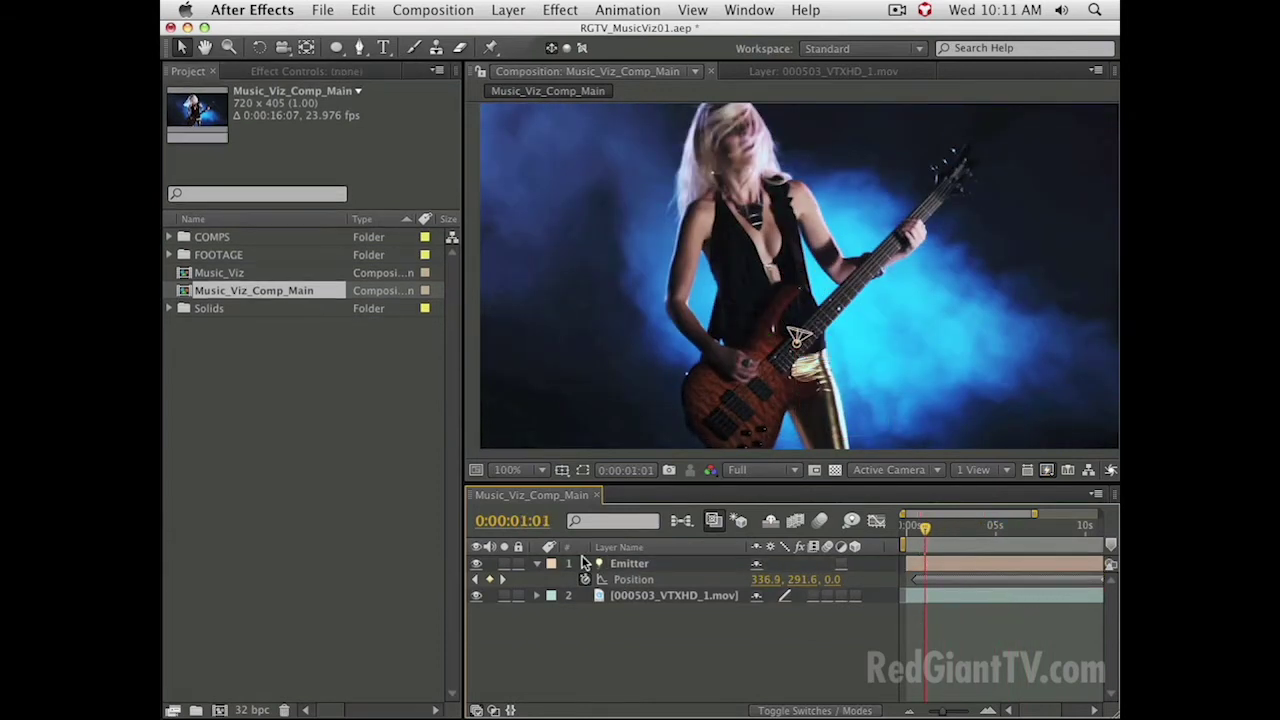
- Aim the Emitter's Point of Interest at the guitar's headstock with keyframes at 0:00:01:01 (about 517, 98.5) and 0:00:02:05 (about 509, 89.5)
{"action": "left_click", "coordinate": [656, 569]}
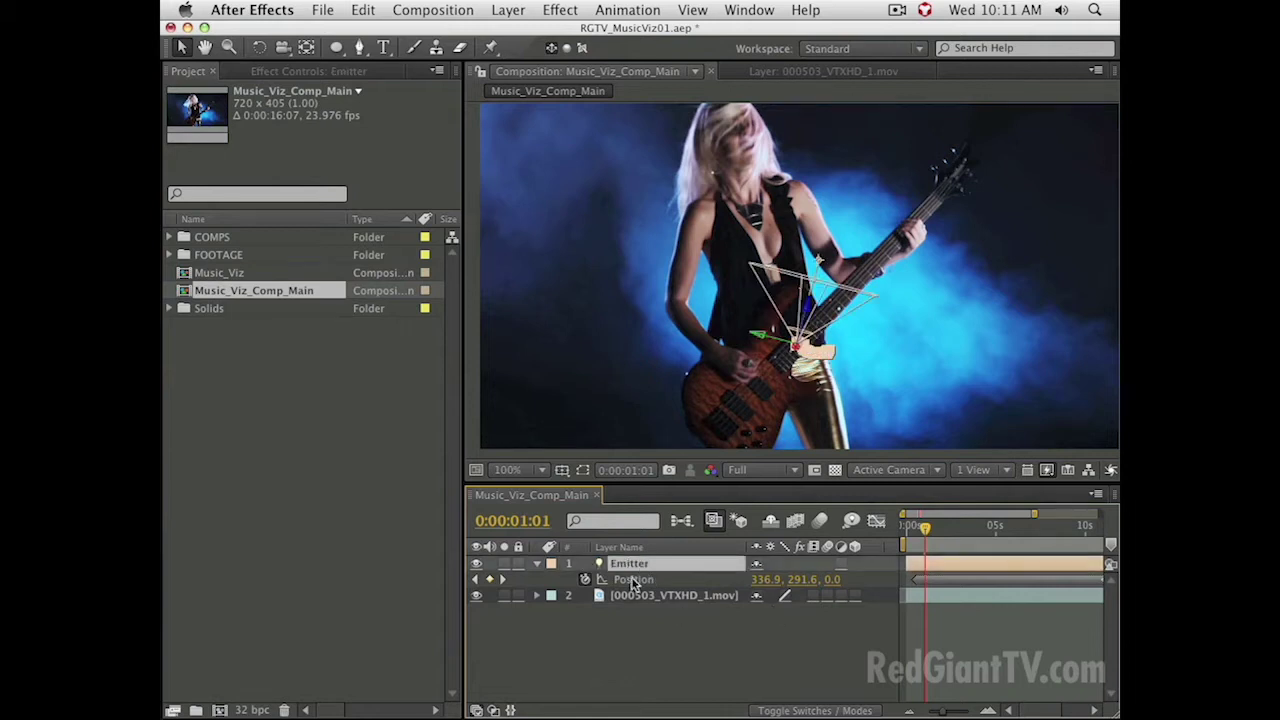
{"action": "key", "text": "a"}
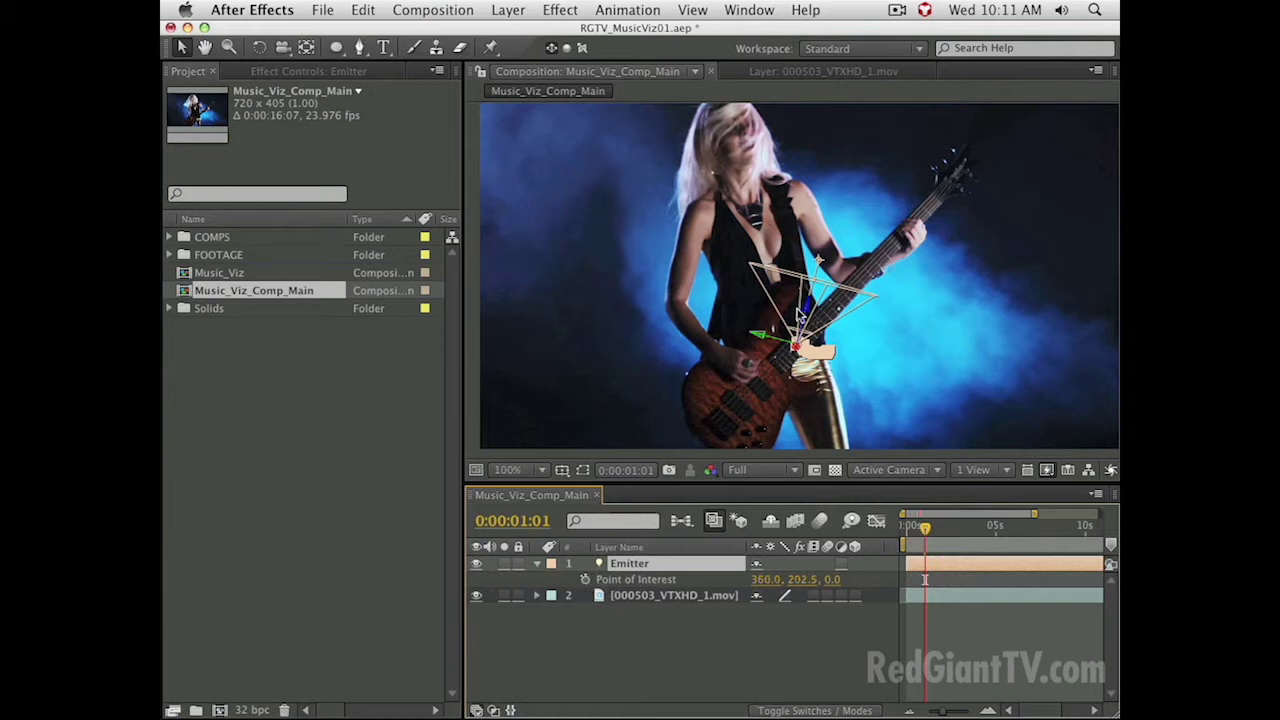
{"action": "left_click_drag", "start_coordinate": [820, 262], "coordinate": [965, 166]}
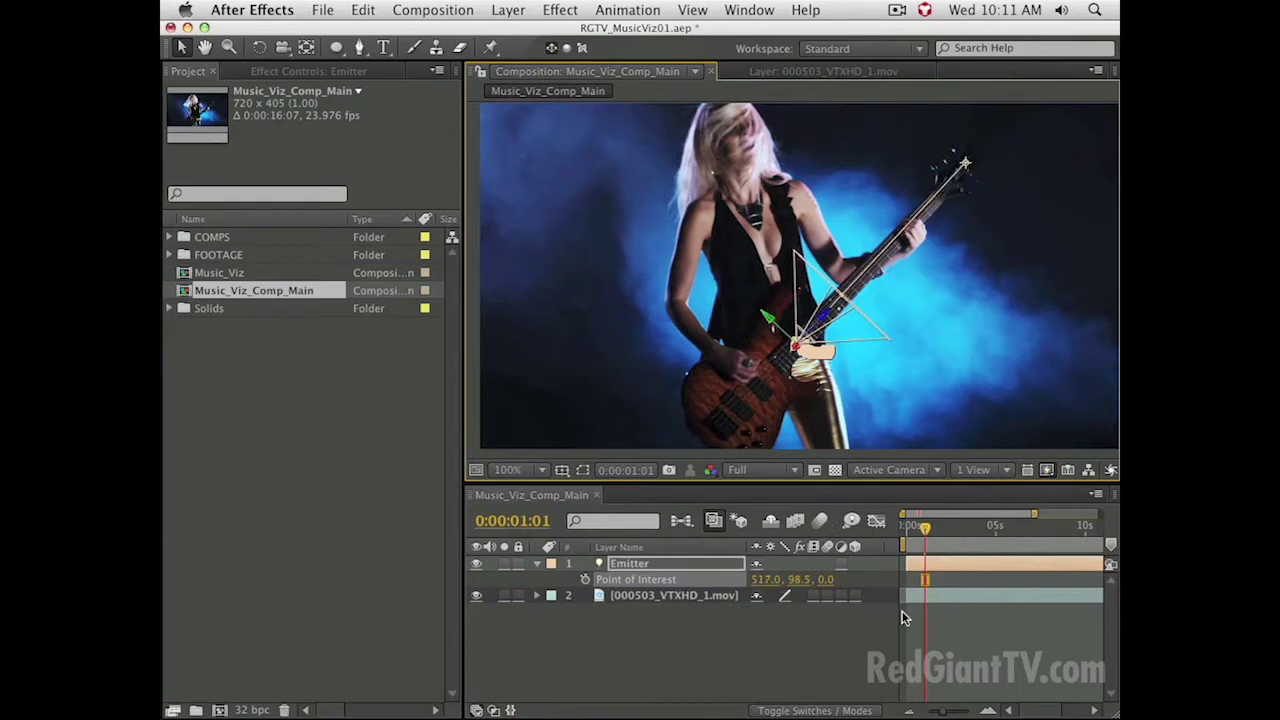
{"action": "left_click", "coordinate": [585, 579]}
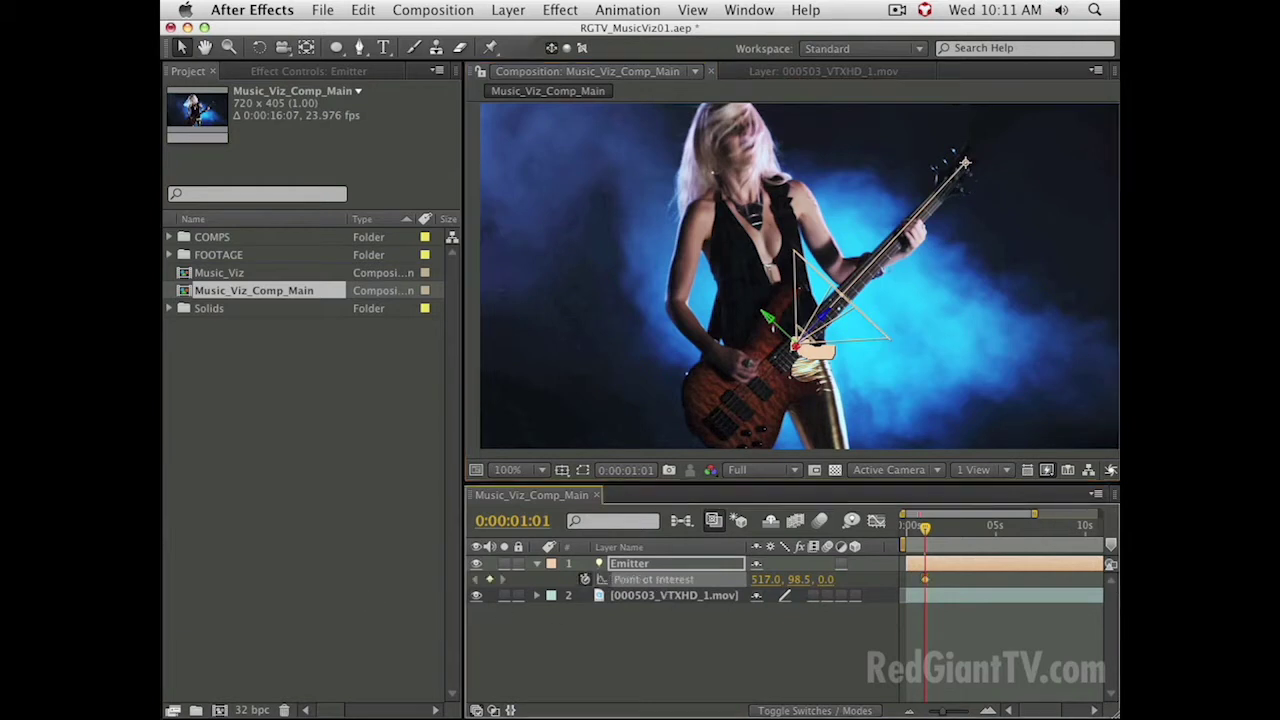
{"action": "left_click", "coordinate": [946, 545]}
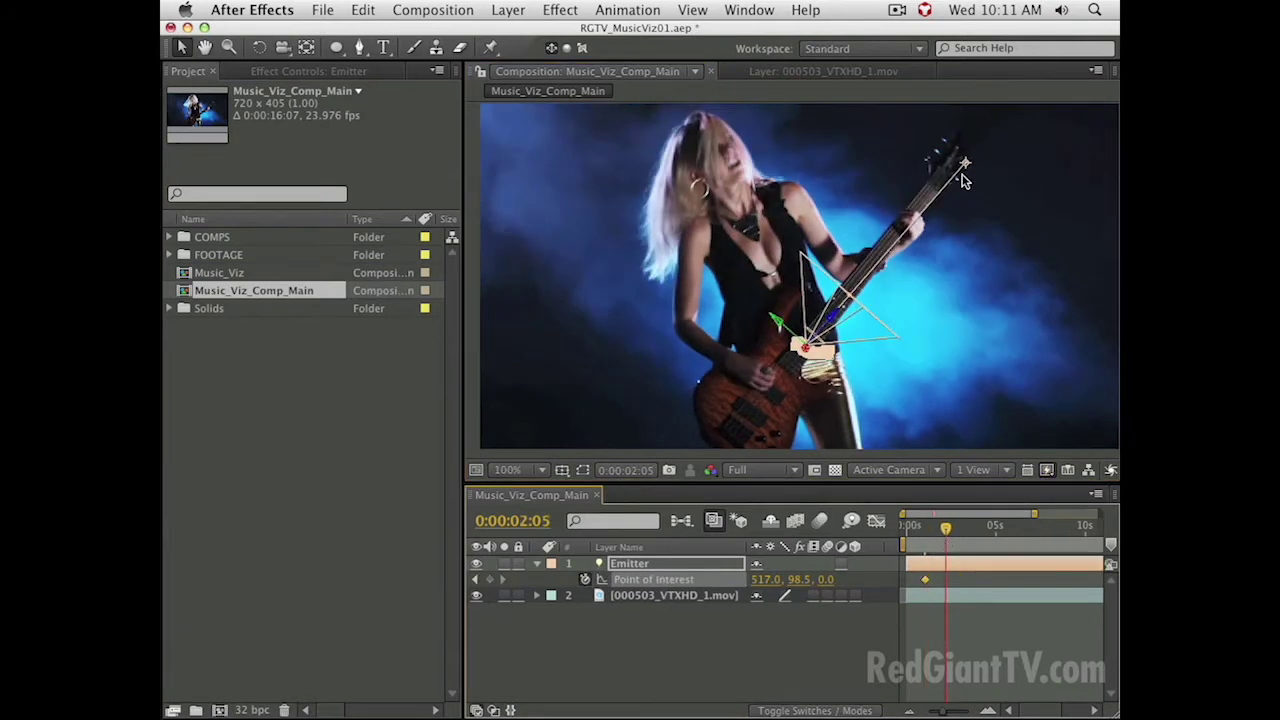
{"action": "left_click_drag", "start_coordinate": [965, 162], "coordinate": [958, 155]}
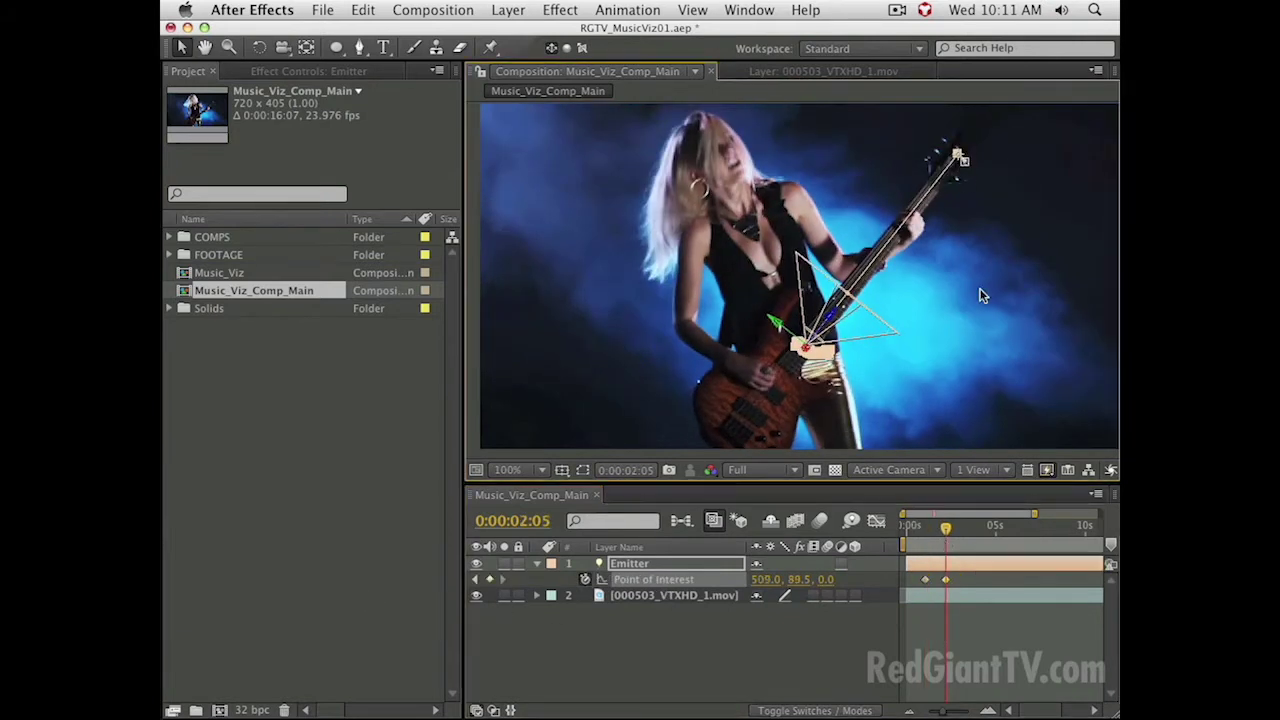
- Keyframe the Emitter's Point of Interest on the headstock at 0:00:00:05 (about 564, 151.5) and 0:00:03:06 (about 595, 191.5)
{"action": "left_click", "coordinate": [908, 545]}
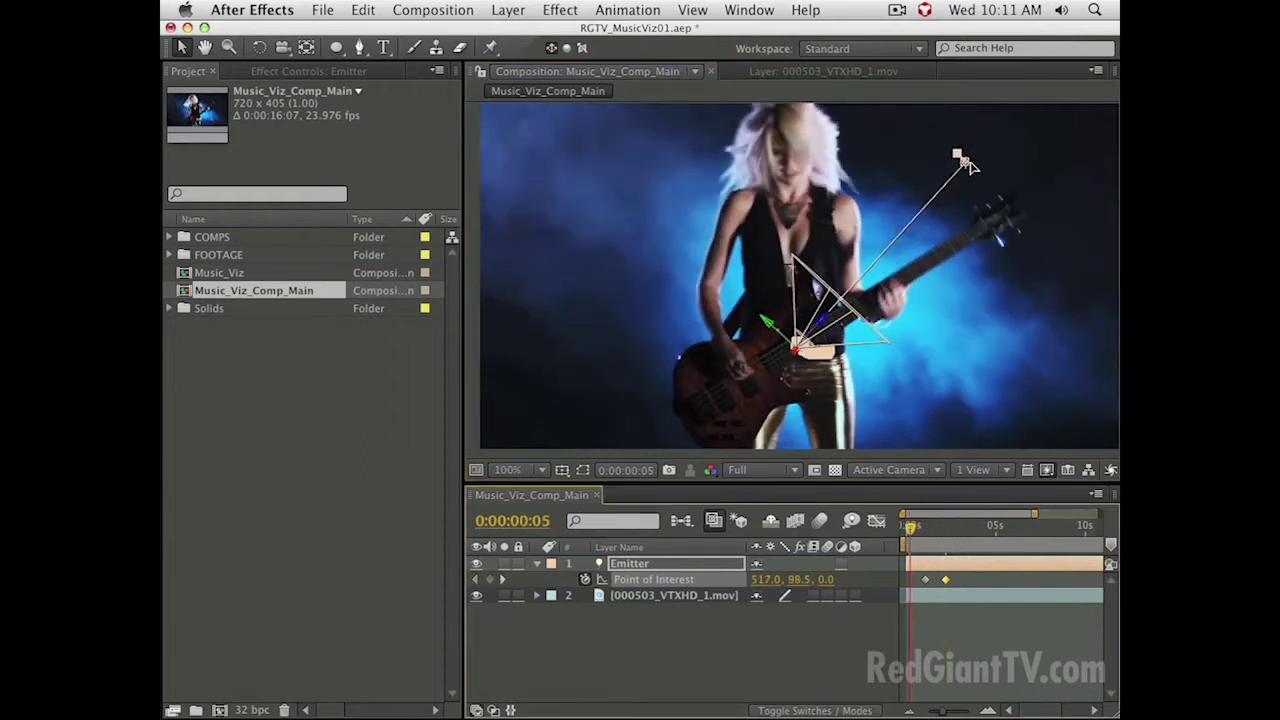
{"action": "left_click", "coordinate": [975, 175]}
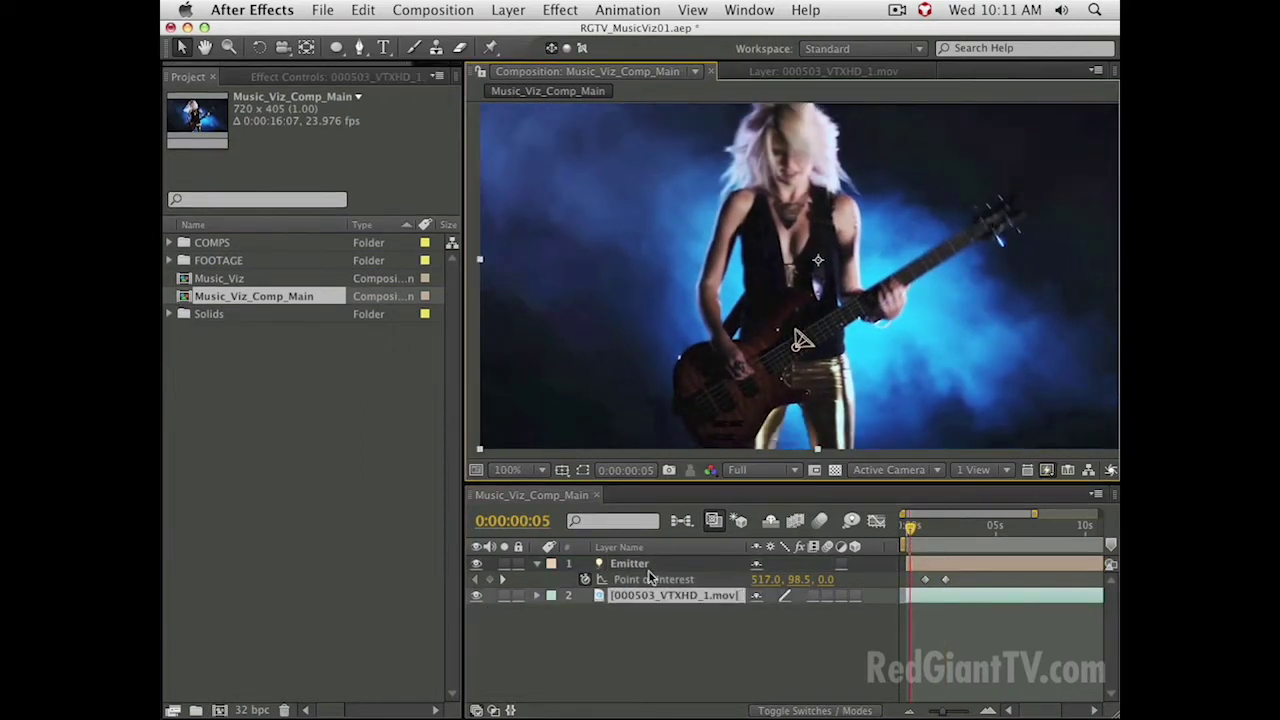
{"action": "left_click", "coordinate": [648, 567]}
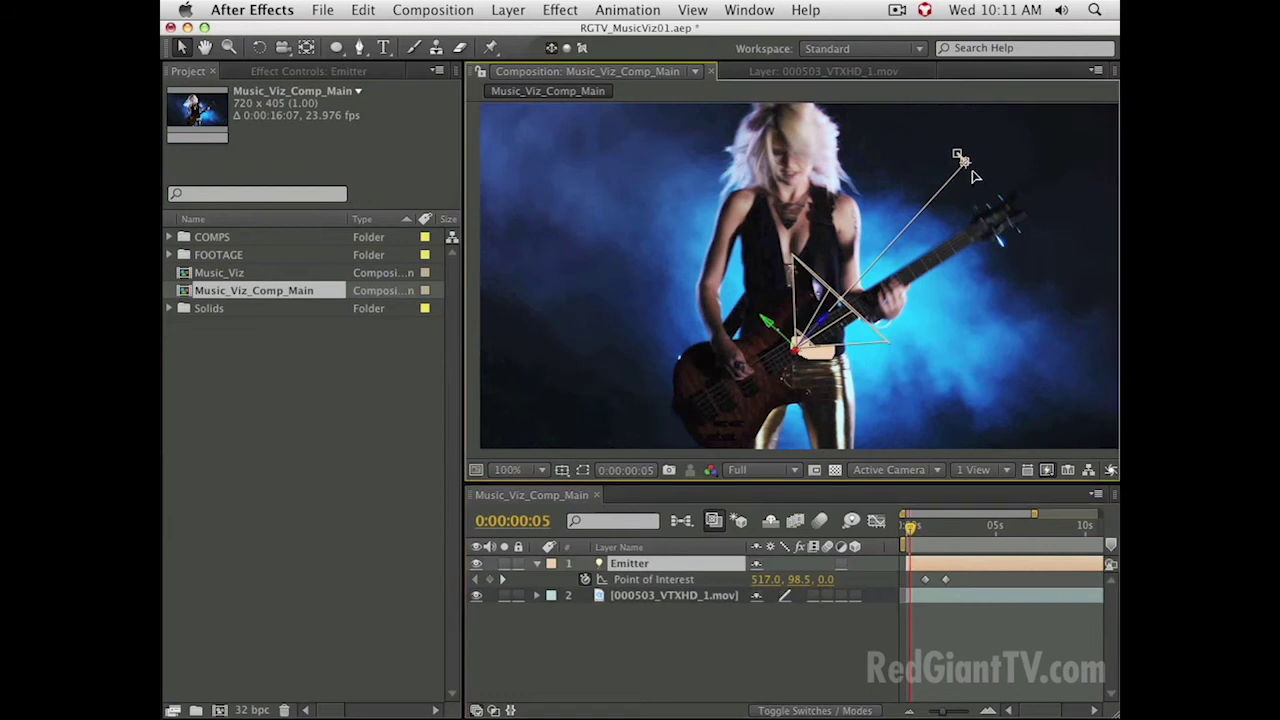
{"action": "left_click_drag", "start_coordinate": [963, 160], "coordinate": [1015, 222]}
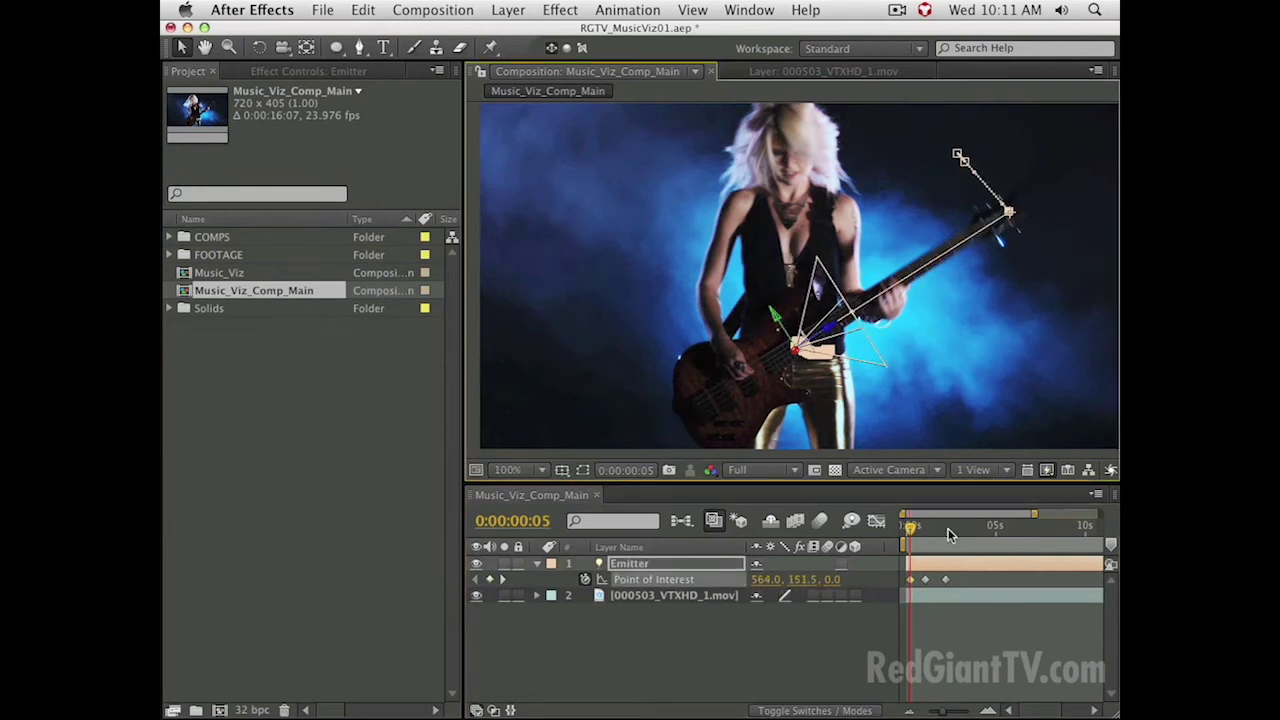
{"action": "left_click", "coordinate": [945, 530]}
{"action": "left_click_drag", "start_coordinate": [945, 530], "coordinate": [964, 530]}
{"action": "left_click_drag", "start_coordinate": [958, 158], "coordinate": [1038, 249]}
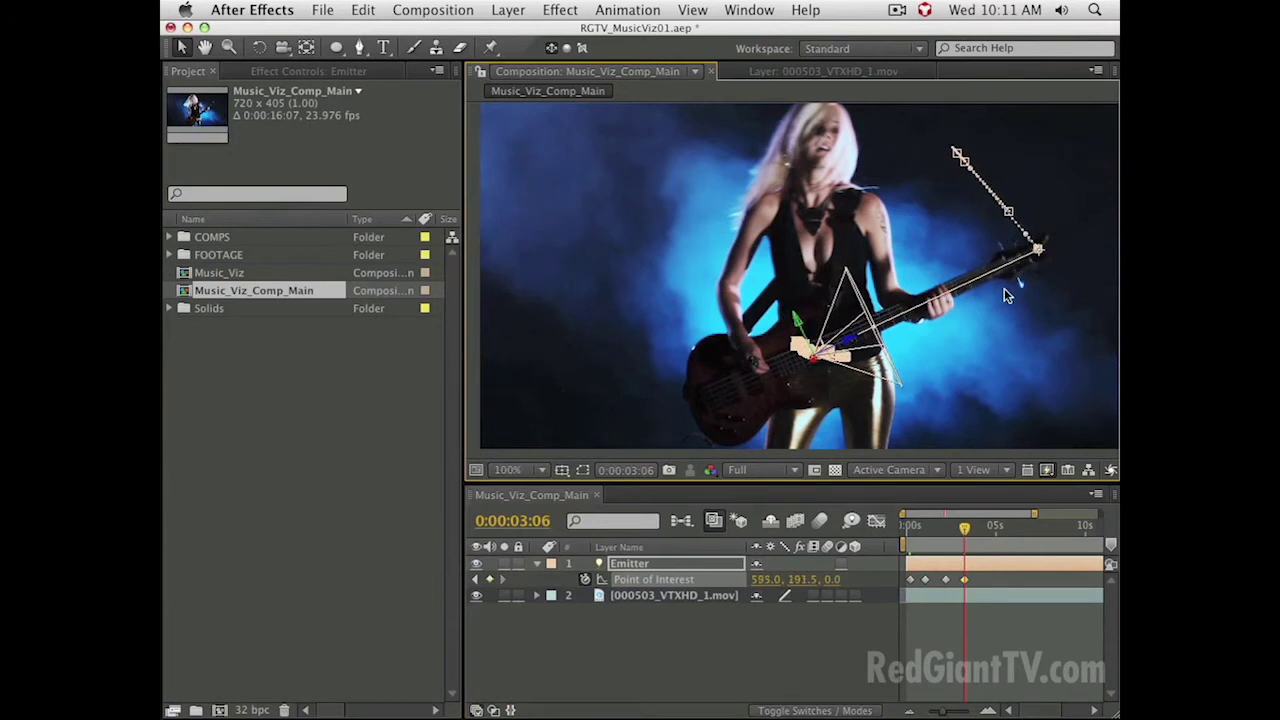
- Keyframe the Emitter's Point of Interest on the headstock at 0:00:04:17 (about 602, 257.5) and 0:00:05:22 (about 601, 195.5)
{"action": "left_click_drag", "start_coordinate": [986, 532], "coordinate": [991, 530]}
{"action": "left_click_drag", "start_coordinate": [1048, 256], "coordinate": [1048, 280]}
{"action": "left_click", "coordinate": [669, 565]}
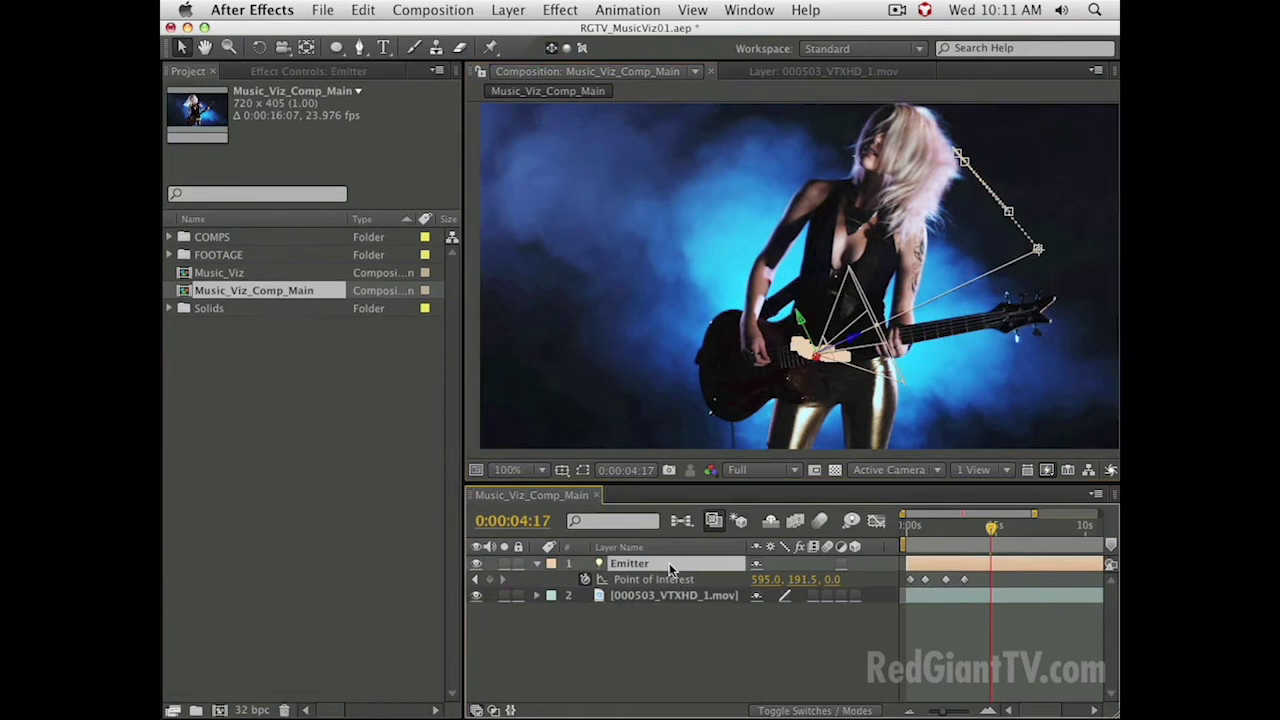
{"action": "left_click_drag", "start_coordinate": [1038, 254], "coordinate": [1046, 316]}
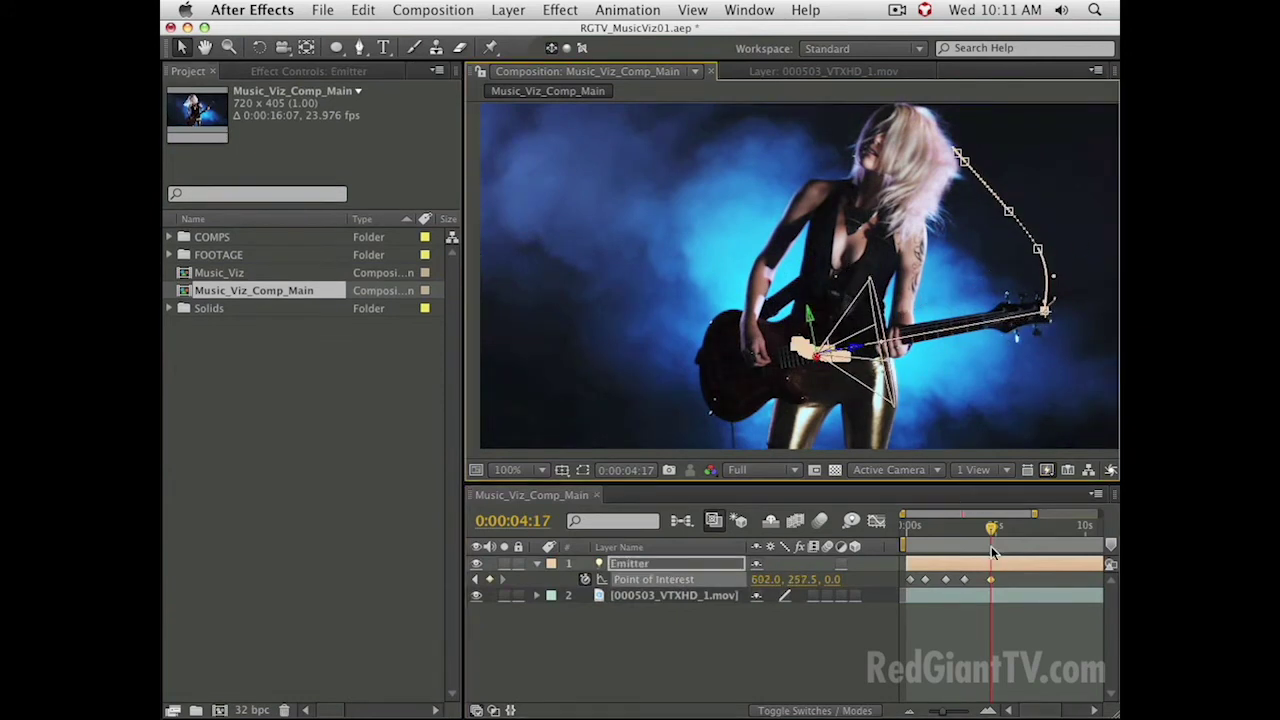
{"action": "left_click_drag", "start_coordinate": [992, 551], "coordinate": [1012, 546]}
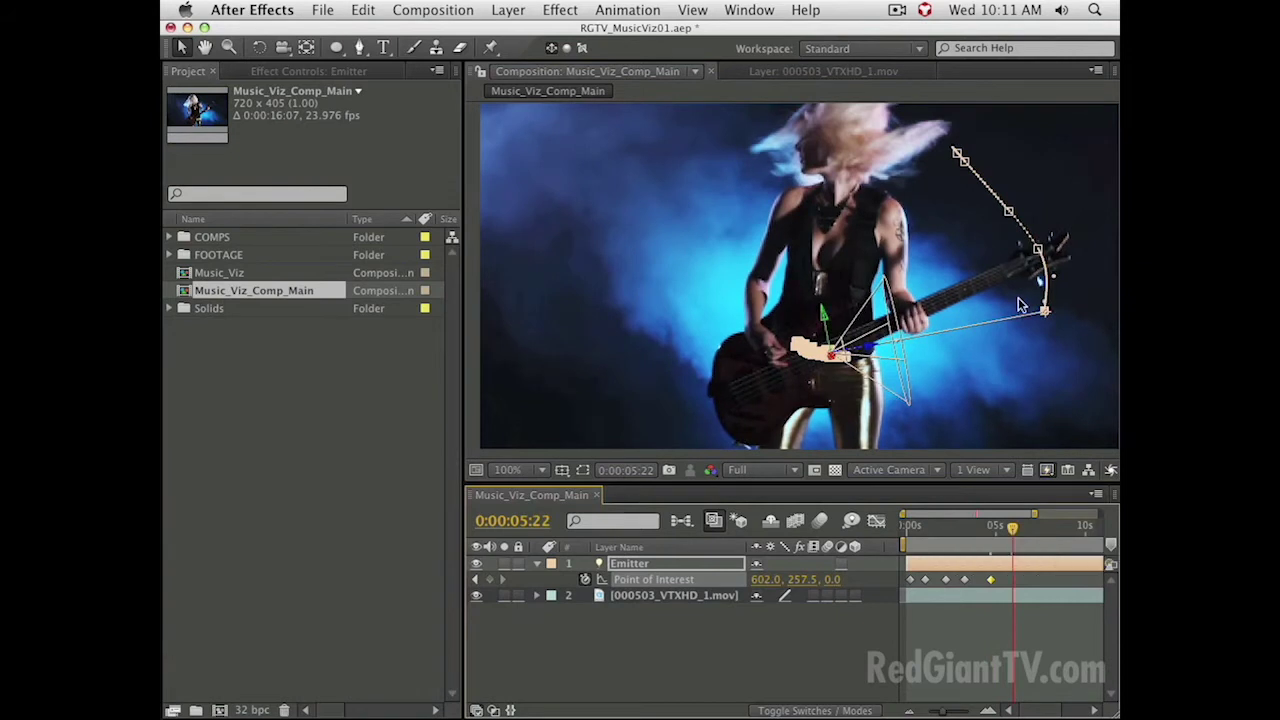
{"action": "left_click_drag", "start_coordinate": [1043, 318], "coordinate": [1043, 252]}
- Keyframe the Emitter's Point of Interest on the headstock at 0:00:08:14, and at 0:00:07:07 with Y at about 147
{"action": "left_click_drag", "start_coordinate": [1035, 515], "coordinate": [1096, 514]}
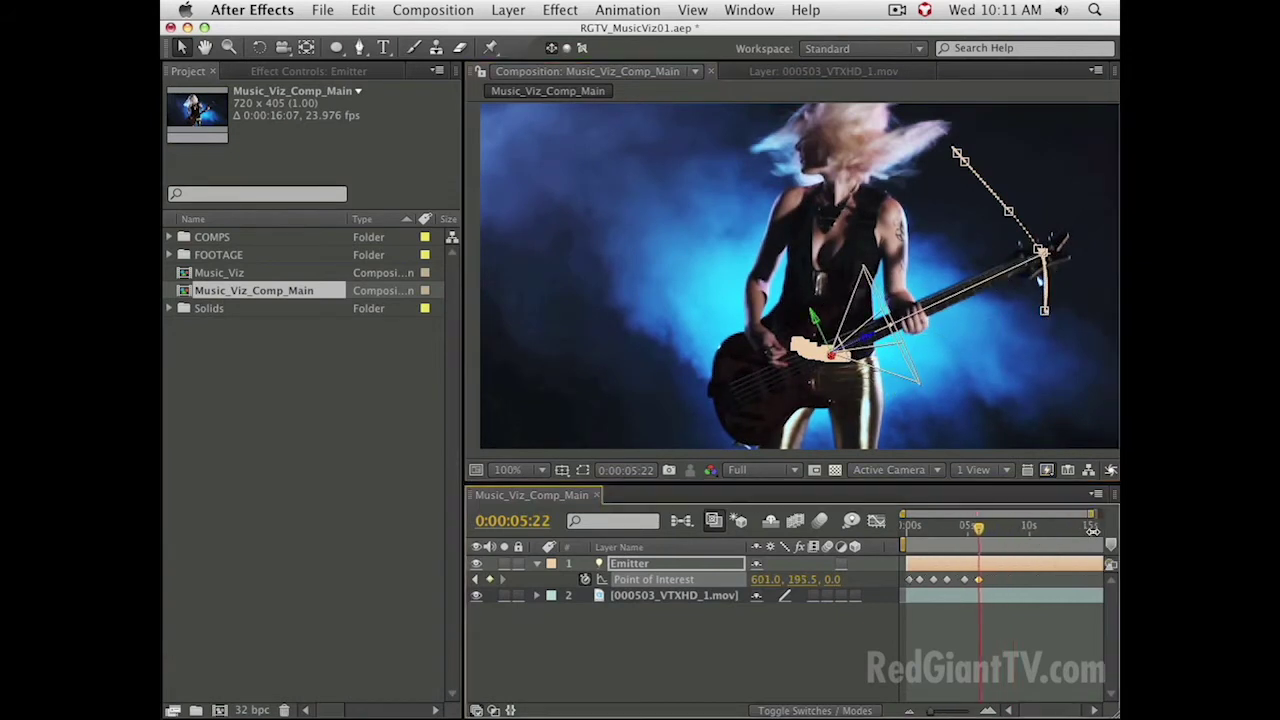
{"action": "left_click", "coordinate": [1007, 538]}
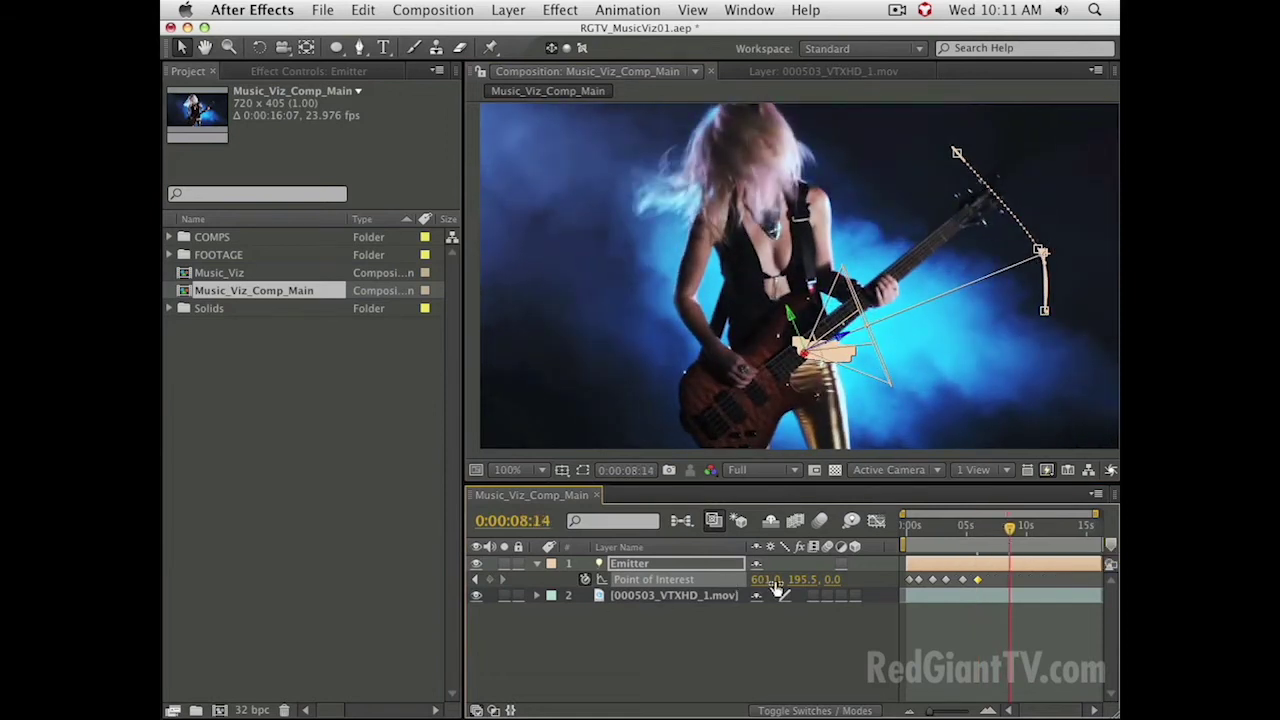
{"action": "left_click_drag", "start_coordinate": [796, 579], "coordinate": [737, 549]}
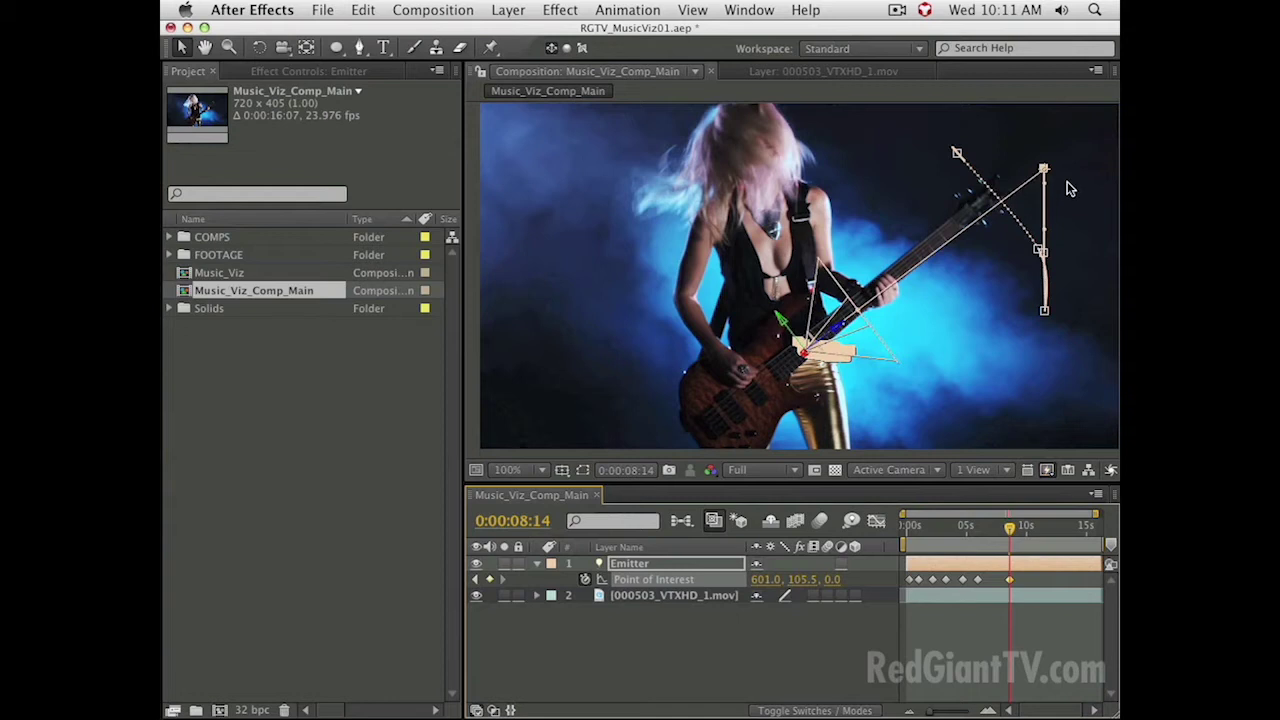
{"action": "left_click", "coordinate": [992, 533]}
{"action": "left_click", "coordinate": [995, 533]}
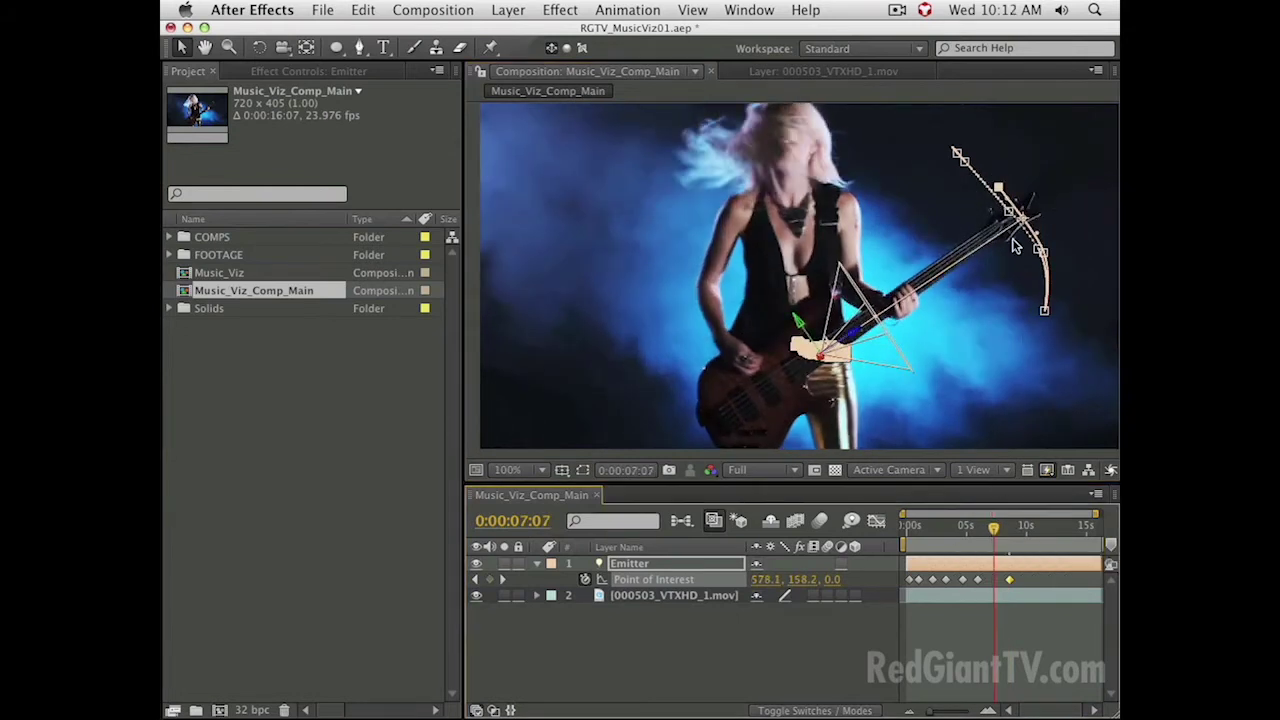
{"action": "left_click_drag", "start_coordinate": [799, 579], "coordinate": [799, 573]}
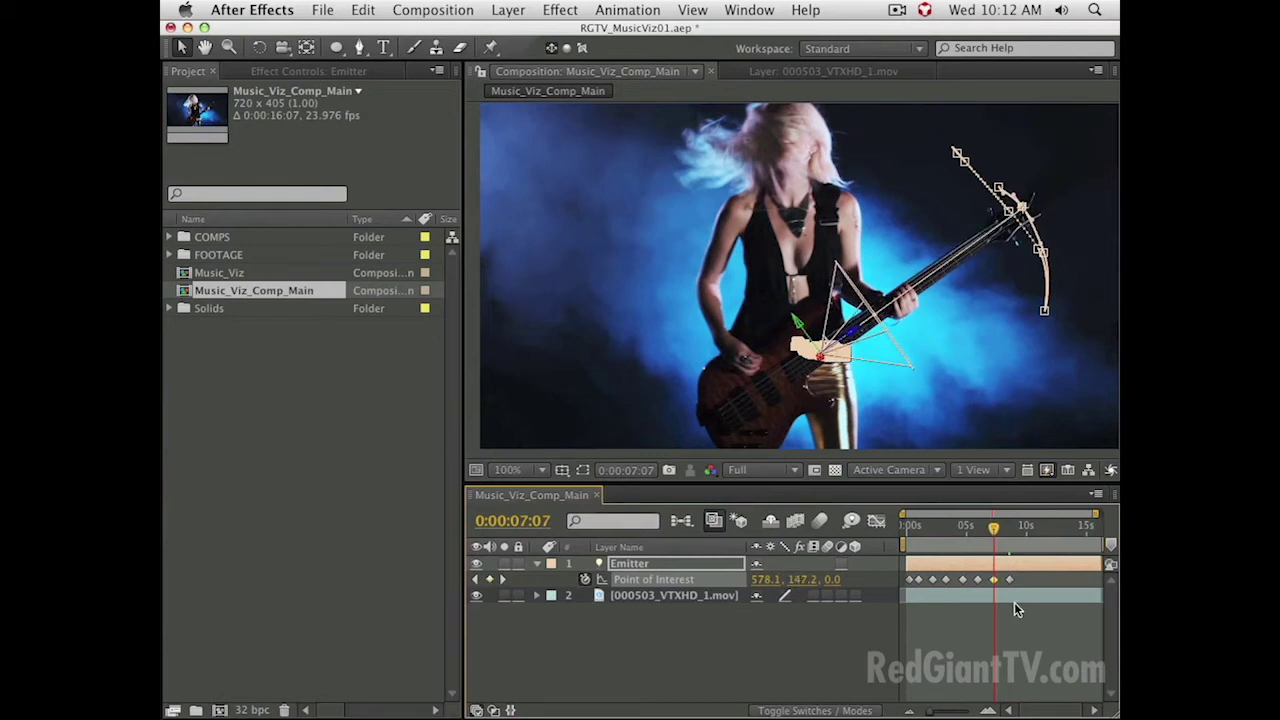
- Keyframe the Emitter's Point of Interest on the headstock at 0:00:10:19 (about 606, 198.5) and 0:00:13:00 (about 549, 90.5)
{"action": "left_click", "coordinate": [1035, 530]}
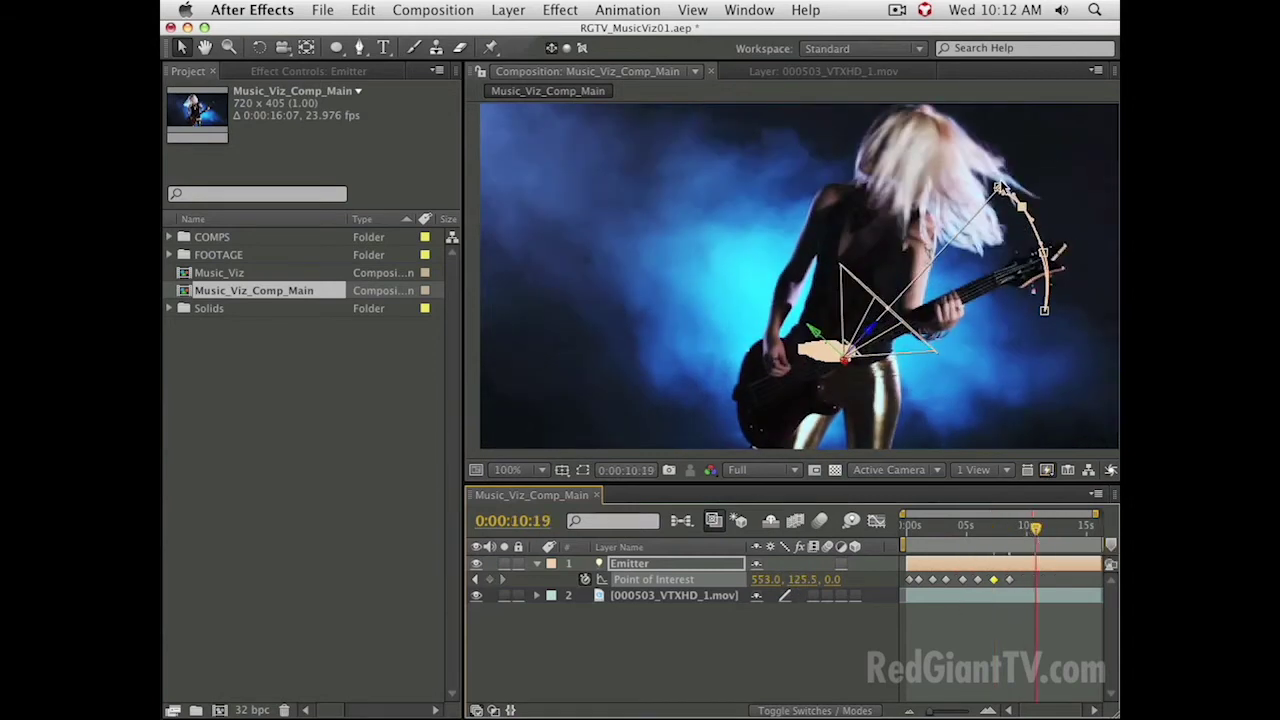
{"action": "left_click_drag", "start_coordinate": [999, 183], "coordinate": [1050, 256]}
{"action": "left_click_drag", "start_coordinate": [1035, 545], "coordinate": [1062, 543]}
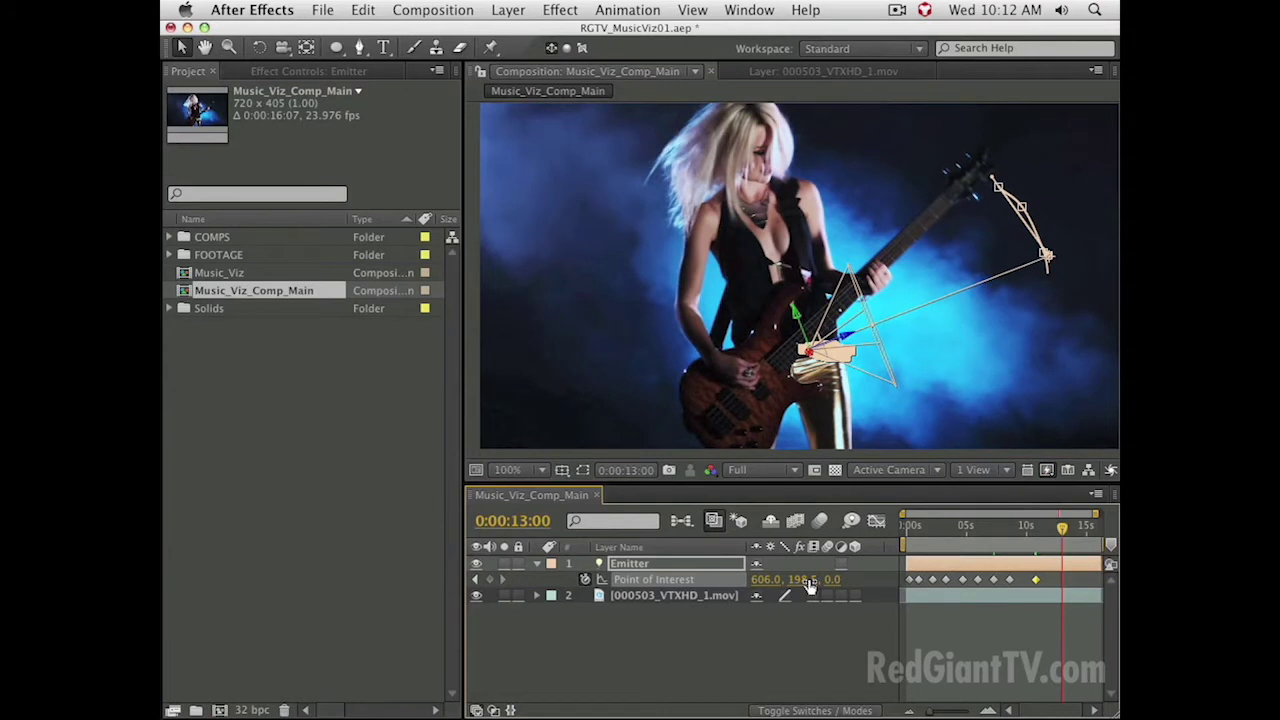
{"action": "left_click_drag", "start_coordinate": [806, 578], "coordinate": [720, 579]}
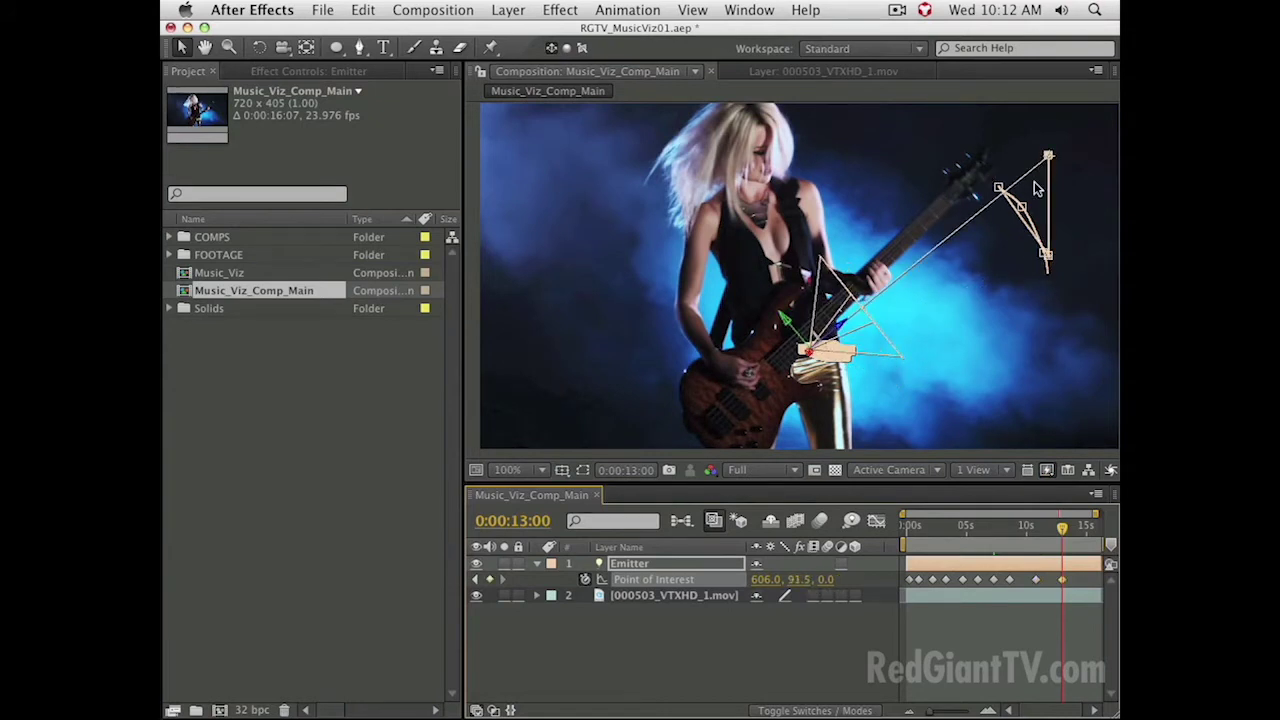
{"action": "left_click_drag", "start_coordinate": [1056, 158], "coordinate": [997, 157]}
- Keyframe the Emitter's Point of Interest on the headstock at 0:00:14:22 (about 550, 92.5), 0:00:09:20 and 0:00:11:16 (about 601, 186)
{"action": "left_click_drag", "start_coordinate": [1076, 527], "coordinate": [1085, 527]}
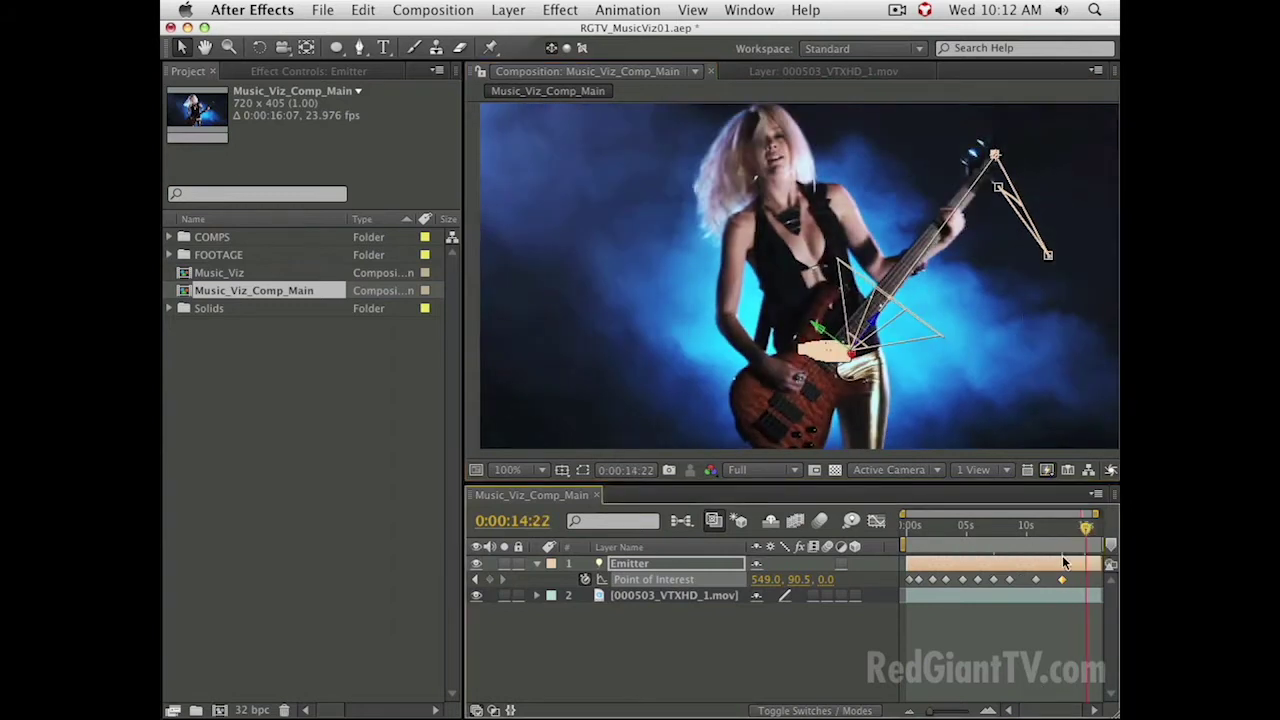
{"action": "left_click_drag", "start_coordinate": [994, 156], "coordinate": [995, 158]}
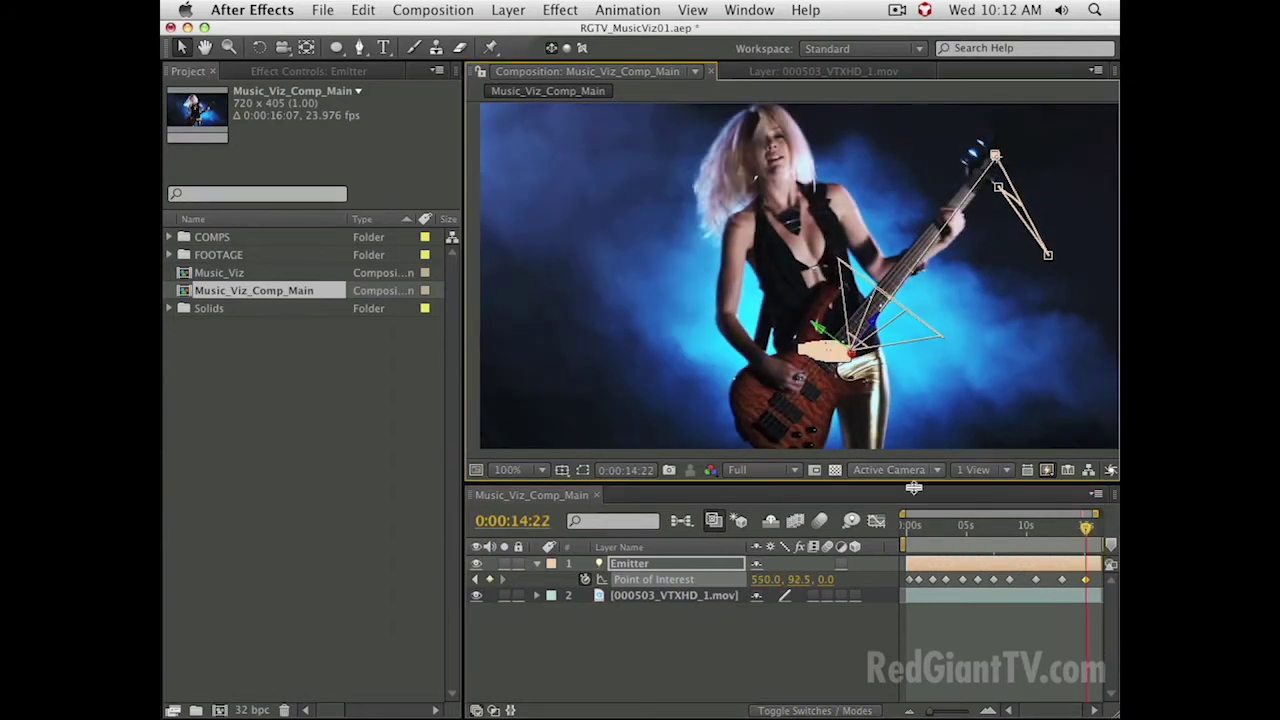
{"action": "left_click", "coordinate": [1025, 527]}
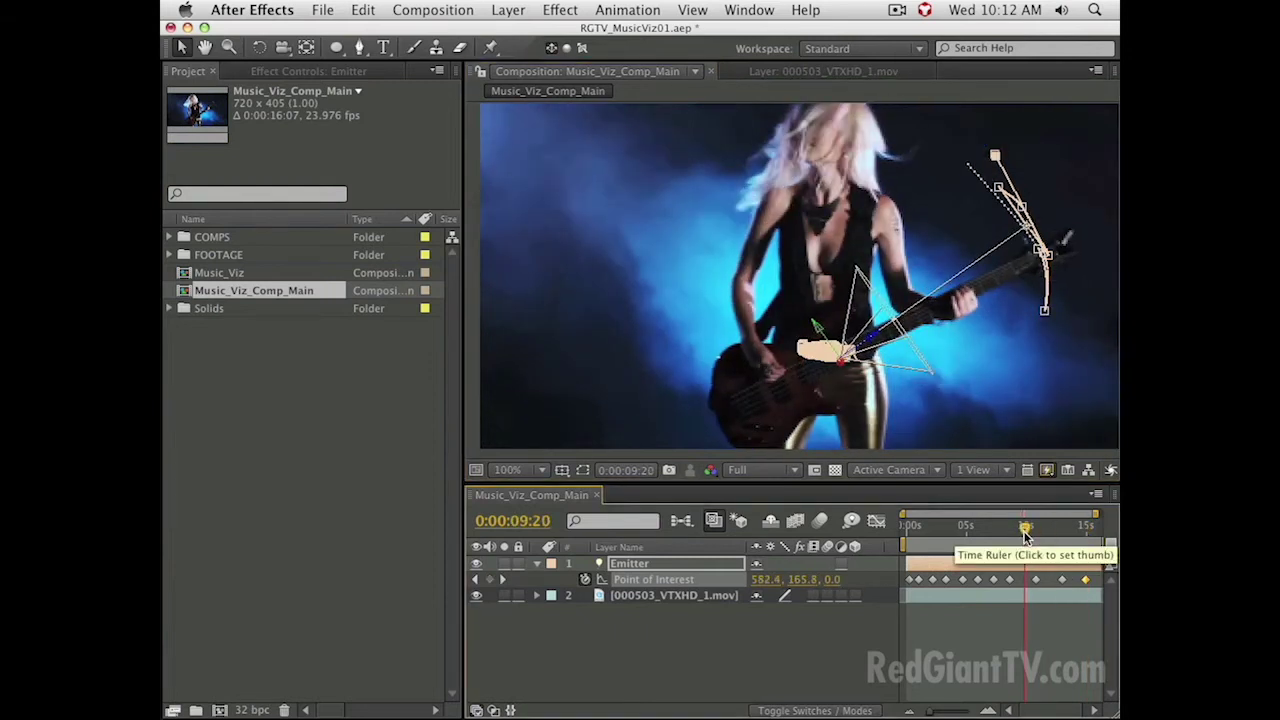
{"action": "left_click_drag", "start_coordinate": [1030, 232], "coordinate": [1041, 245]}
{"action": "left_click", "coordinate": [1045, 531]}
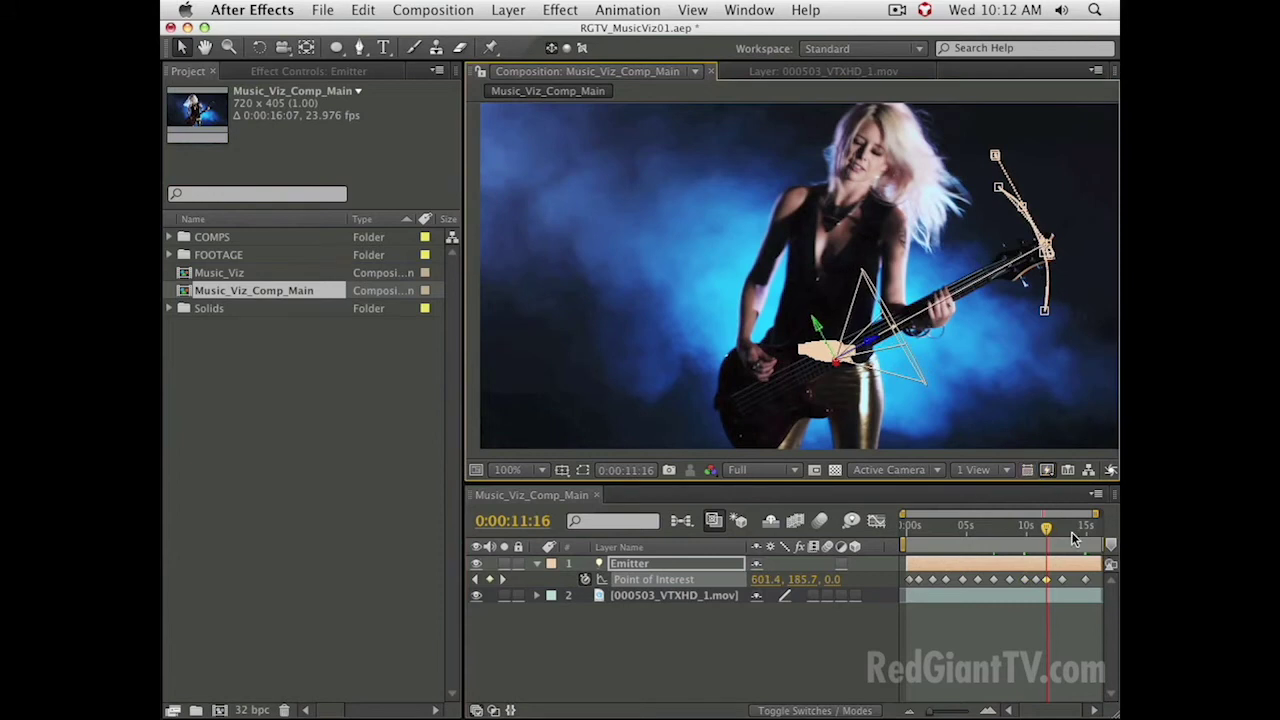
- Undo the accidental move of the neighbouring keyframe and keyframe the Point of Interest on the headstock at 0:00:13:20 by adjusting X and Y
{"action": "left_click", "coordinate": [1072, 540]}
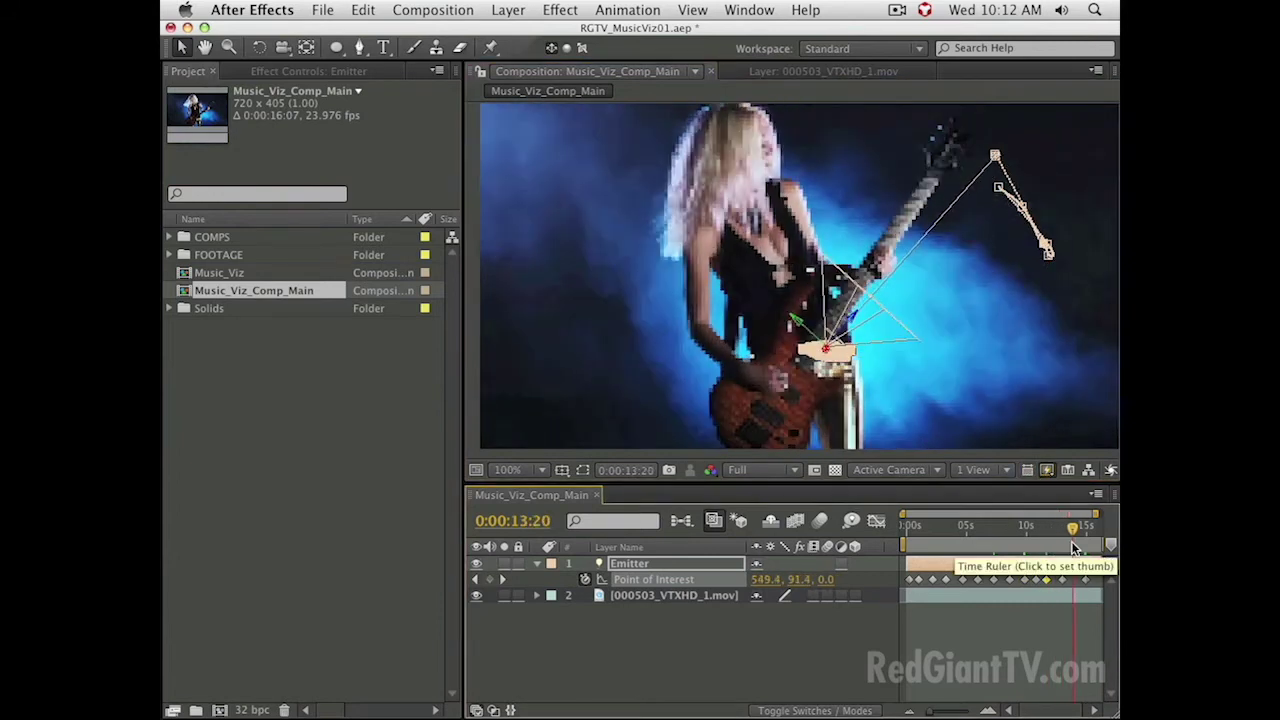
{"action": "left_click_drag", "start_coordinate": [984, 147], "coordinate": [943, 122]}
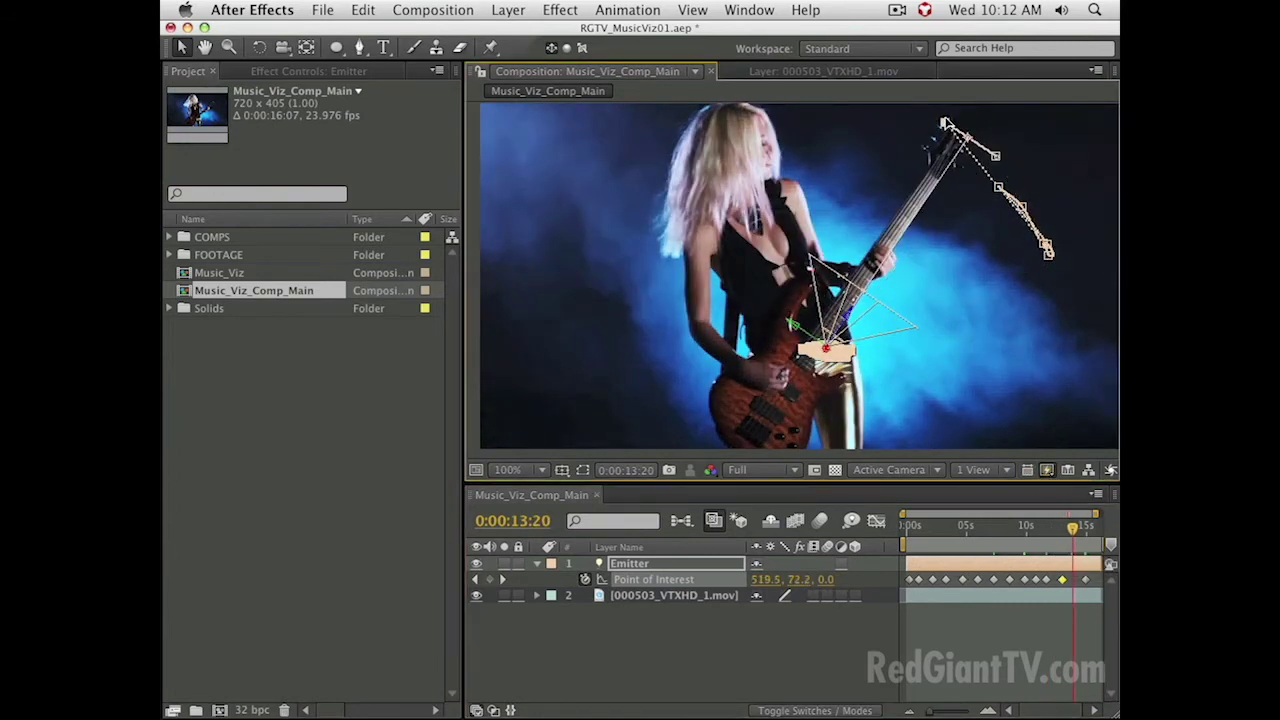
{"action": "key", "text": "super+z"}
{"action": "left_click_drag", "start_coordinate": [760, 580], "coordinate": [725, 580]}
{"action": "left_click_drag", "start_coordinate": [802, 580], "coordinate": [782, 551]}
- Correct the Emitter's Point of Interest onto the headstock at 0:00:02:14 and at one more frame where the aim drifts
{"action": "left_click_drag", "start_coordinate": [918, 535], "coordinate": [936, 538]}
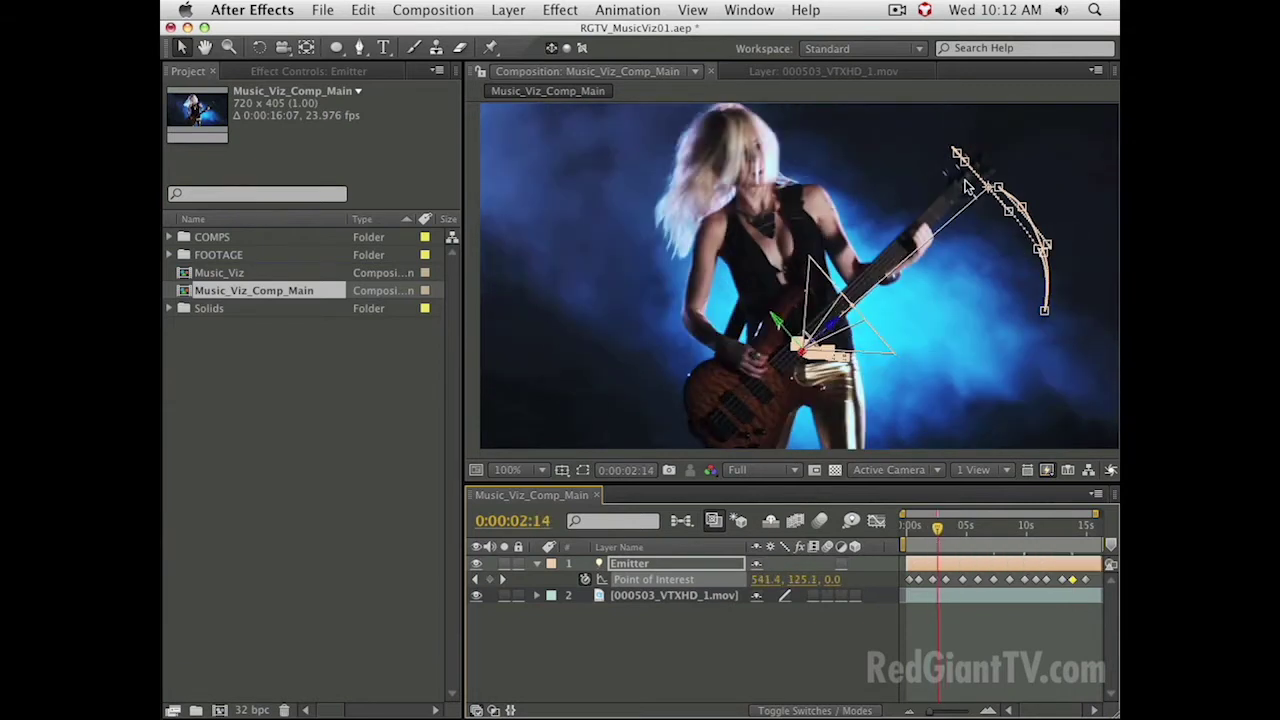
{"action": "left_click_drag", "start_coordinate": [984, 193], "coordinate": [963, 172]}
{"action": "left_click_drag", "start_coordinate": [968, 534], "coordinate": [1003, 541]}
{"action": "left_click_drag", "start_coordinate": [1010, 199], "coordinate": [985, 192]}
- Refine the Point of Interest aim between existing keyframes, including 0:00:05:08 at about 611, 186, and check the aim further along the timeline
{"action": "left_click_drag", "start_coordinate": [975, 547], "coordinate": [1056, 582]}
{"action": "left_click_drag", "start_coordinate": [1016, 190], "coordinate": [1040, 232]}
{"action": "mouse_move", "coordinate": [968, 548]}
{"action": "left_mouse_down"}
{"action": "mouse_move", "coordinate": [1005, 545]}
{"action": "mouse_move", "coordinate": [959, 556]}
{"action": "mouse_move", "coordinate": [970, 564]}
{"action": "left_mouse_up"}
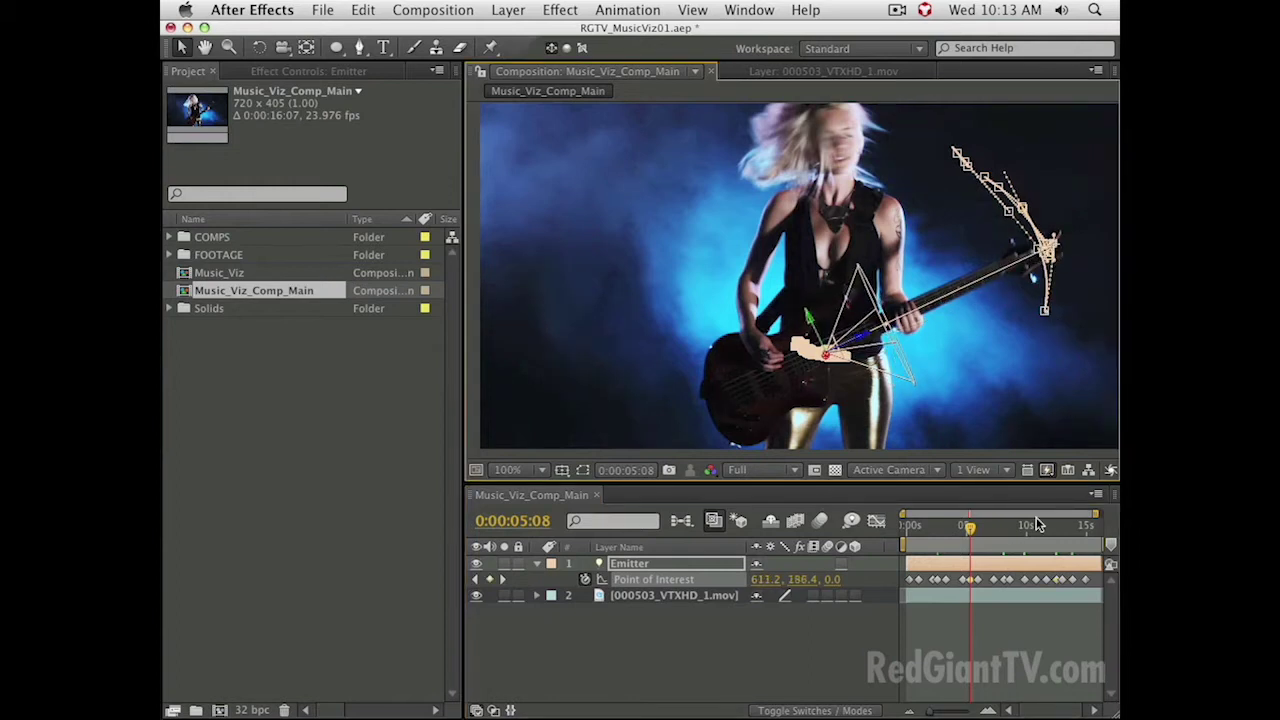
{"action": "left_click", "coordinate": [1010, 528]}
{"action": "mouse_move", "coordinate": [1013, 535]}
{"action": "left_mouse_down"}
{"action": "mouse_move", "coordinate": [1050, 540]}
{"action": "mouse_move", "coordinate": [1029, 541]}
{"action": "left_mouse_up"}
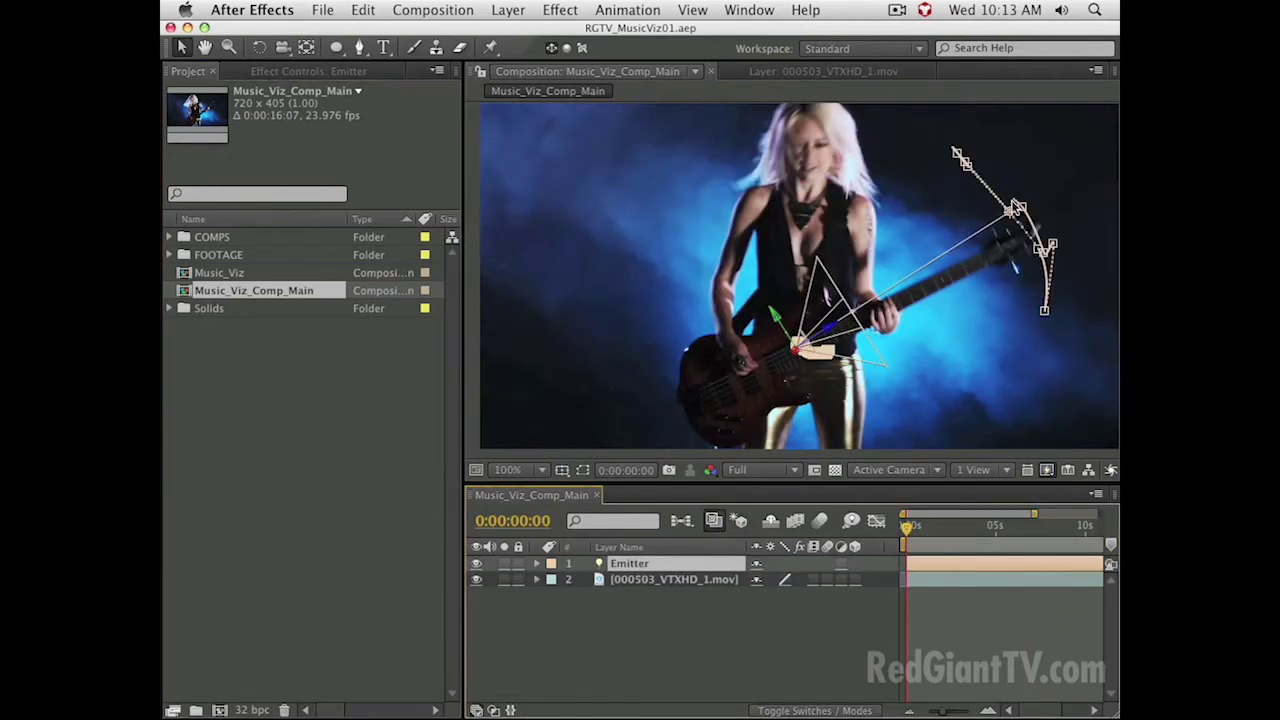
- Re-aim the Emitter's Point of Interest at the headstock at 0:00:00:00 and shift all its Position keyframes onto the player's picking hand
{"action": "key", "text": "u"}
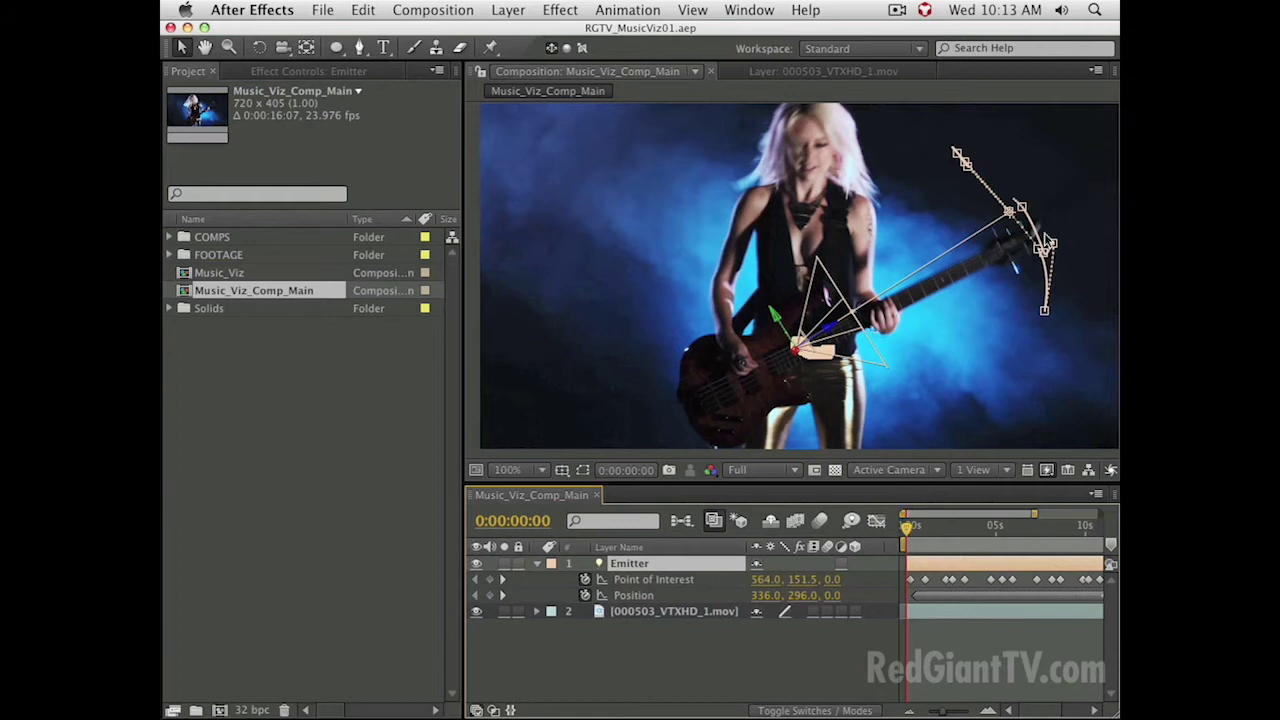
{"action": "left_click_drag", "start_coordinate": [1017, 210], "coordinate": [1020, 232]}
{"action": "left_click_drag", "start_coordinate": [926, 540], "coordinate": [937, 578]}
{"action": "left_click", "coordinate": [645, 596]}
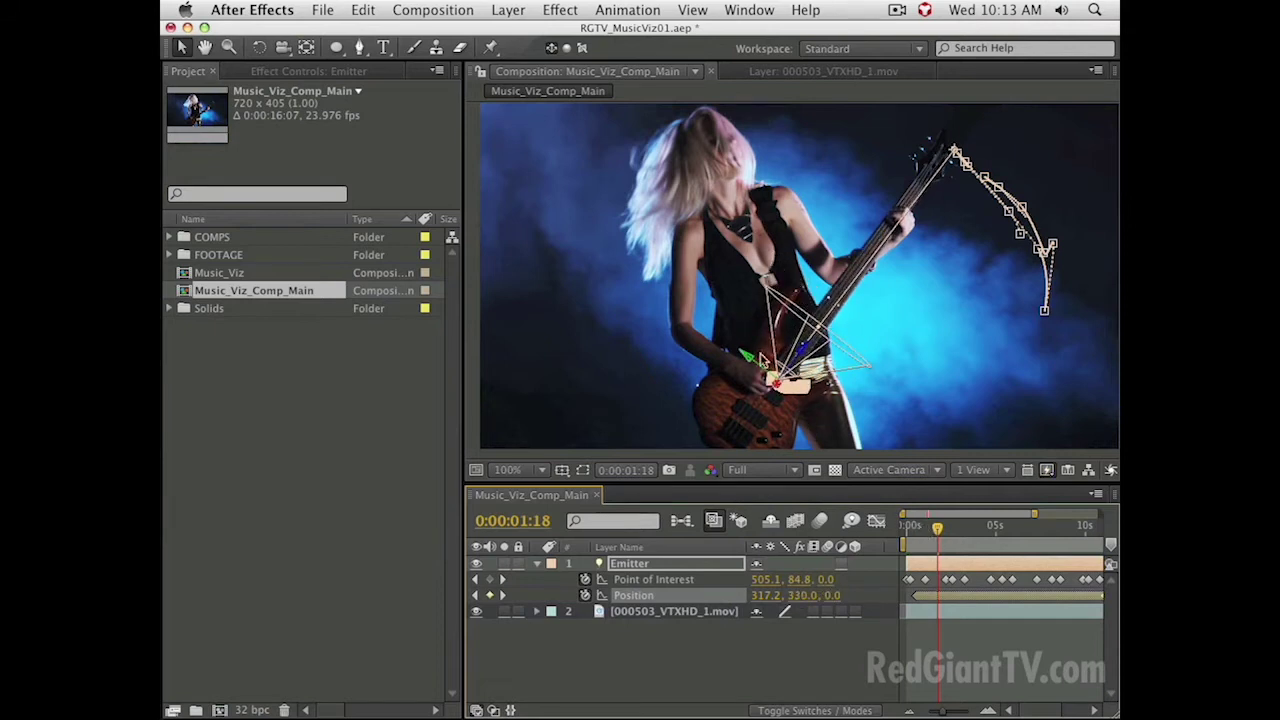
{"action": "left_click_drag", "start_coordinate": [917, 529], "coordinate": [988, 583]}
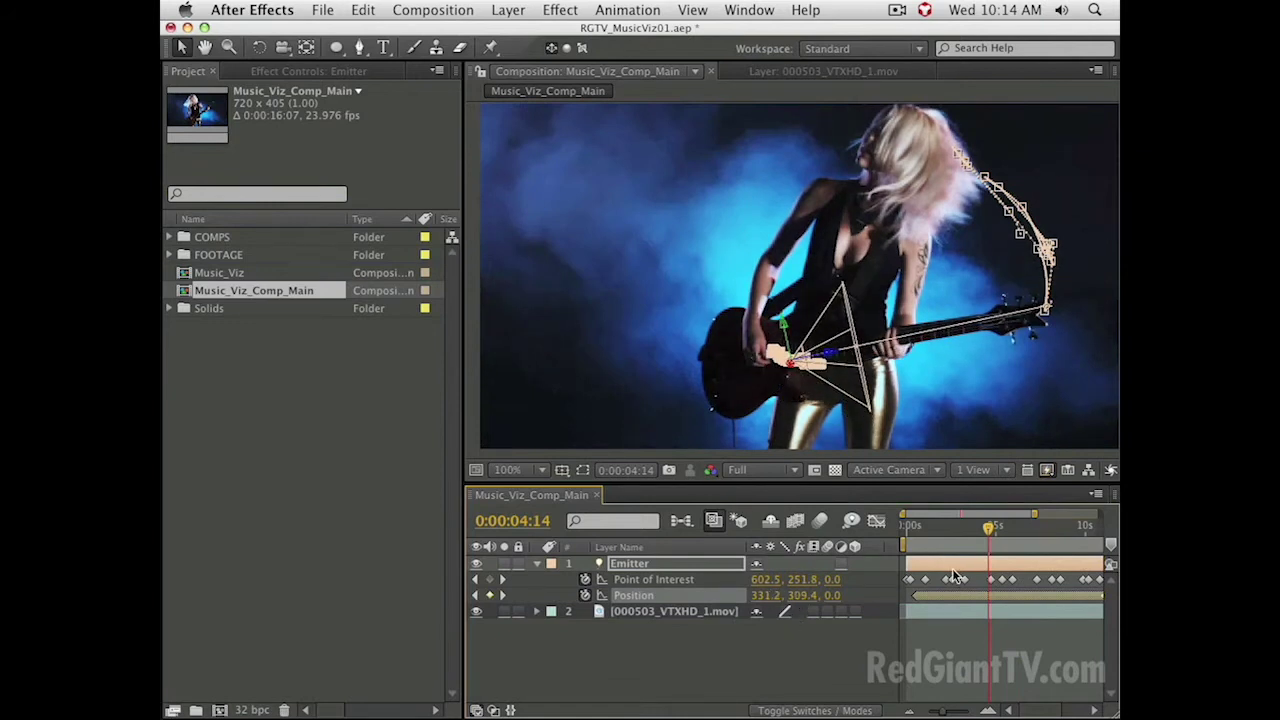
{"action": "left_click_drag", "start_coordinate": [918, 540], "coordinate": [951, 567]}
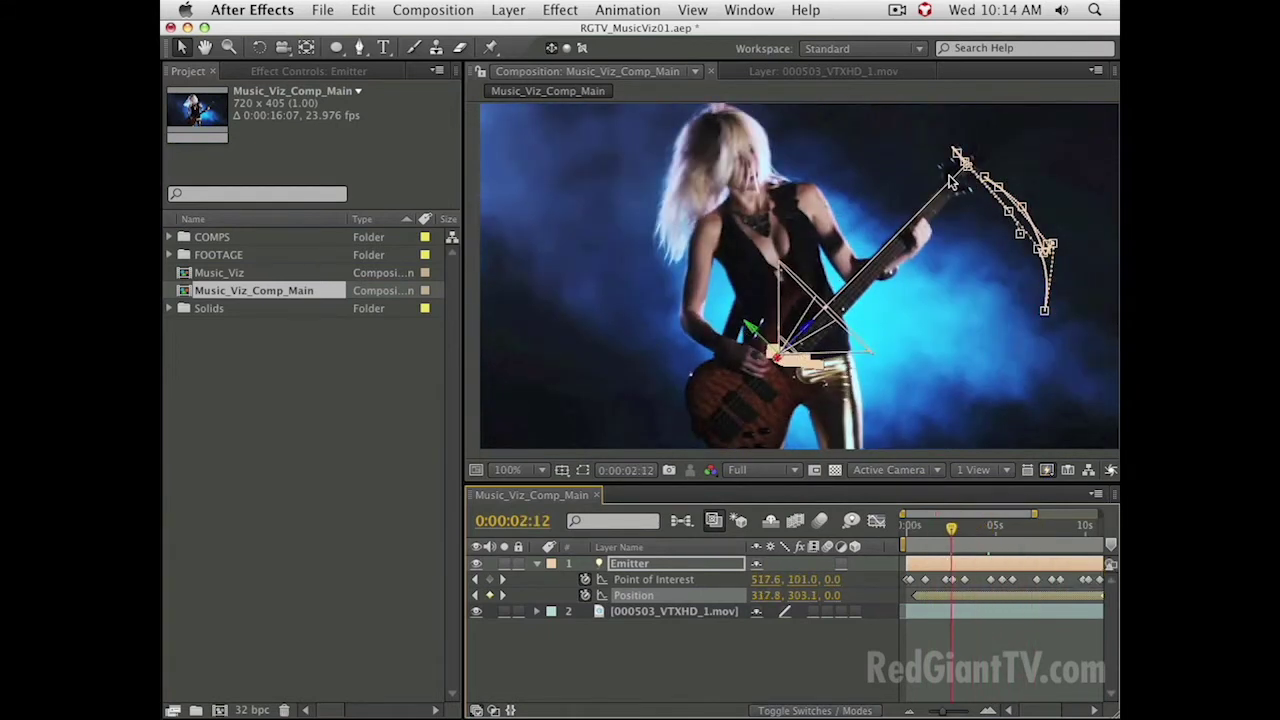
{"action": "left_click_drag", "start_coordinate": [930, 530], "coordinate": [954, 550]}
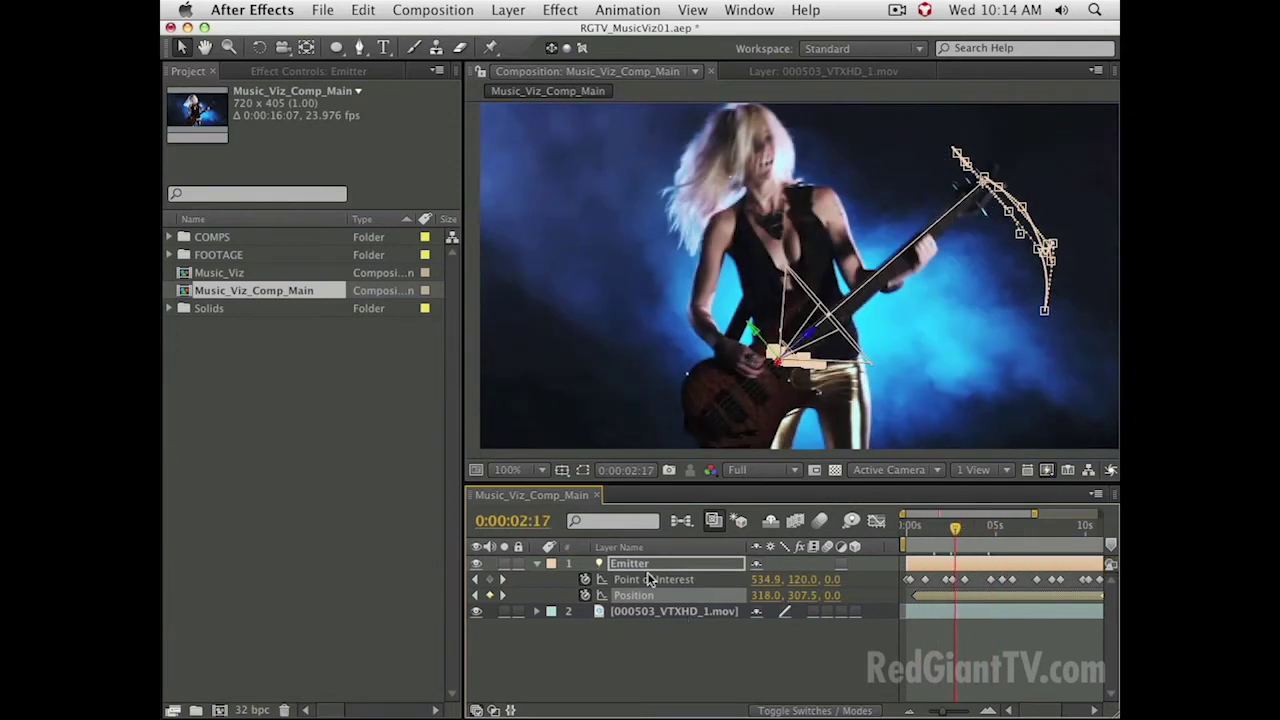
- Collapse the Emitter layer's keyframed properties, deselect the layer and save the project
{"action": "left_click", "coordinate": [651, 567]}
{"action": "key", "text": "u"}
{"action": "left_click", "coordinate": [688, 624]}
{"action": "key", "text": "super+s"}
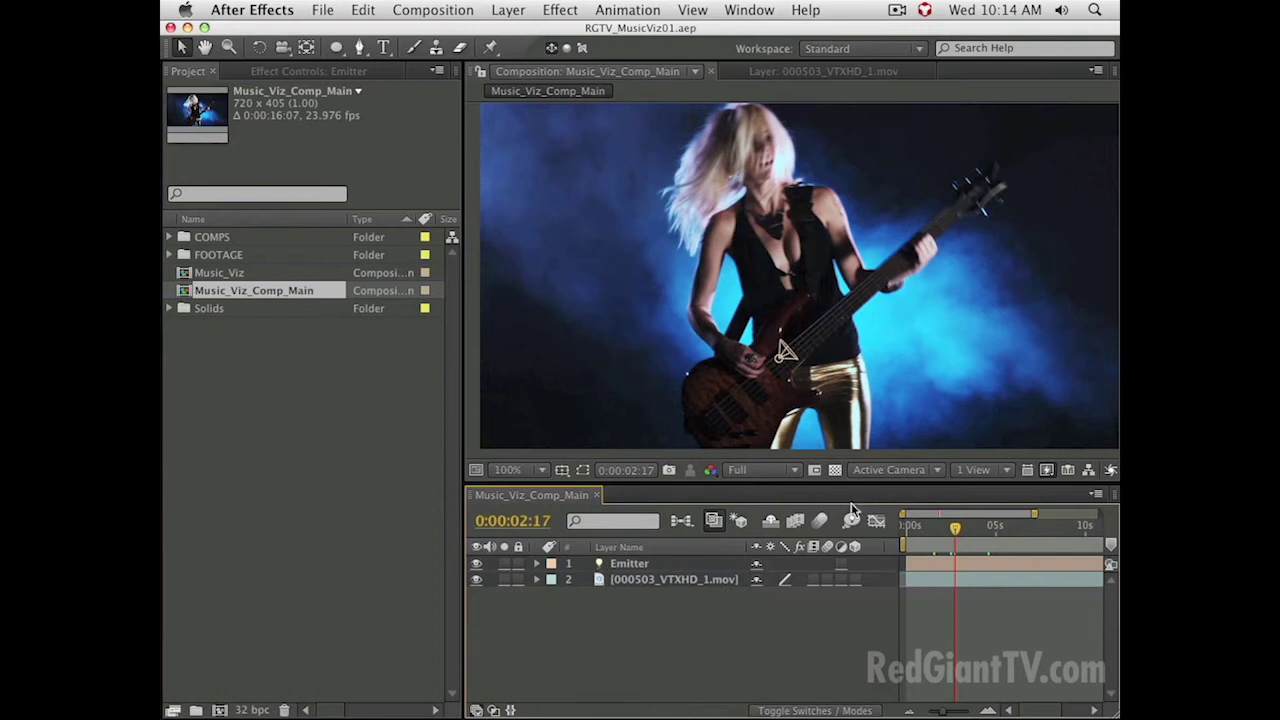
- Create a new black solid layer named Particular at the composition's size
{"action": "key", "text": "minus"}
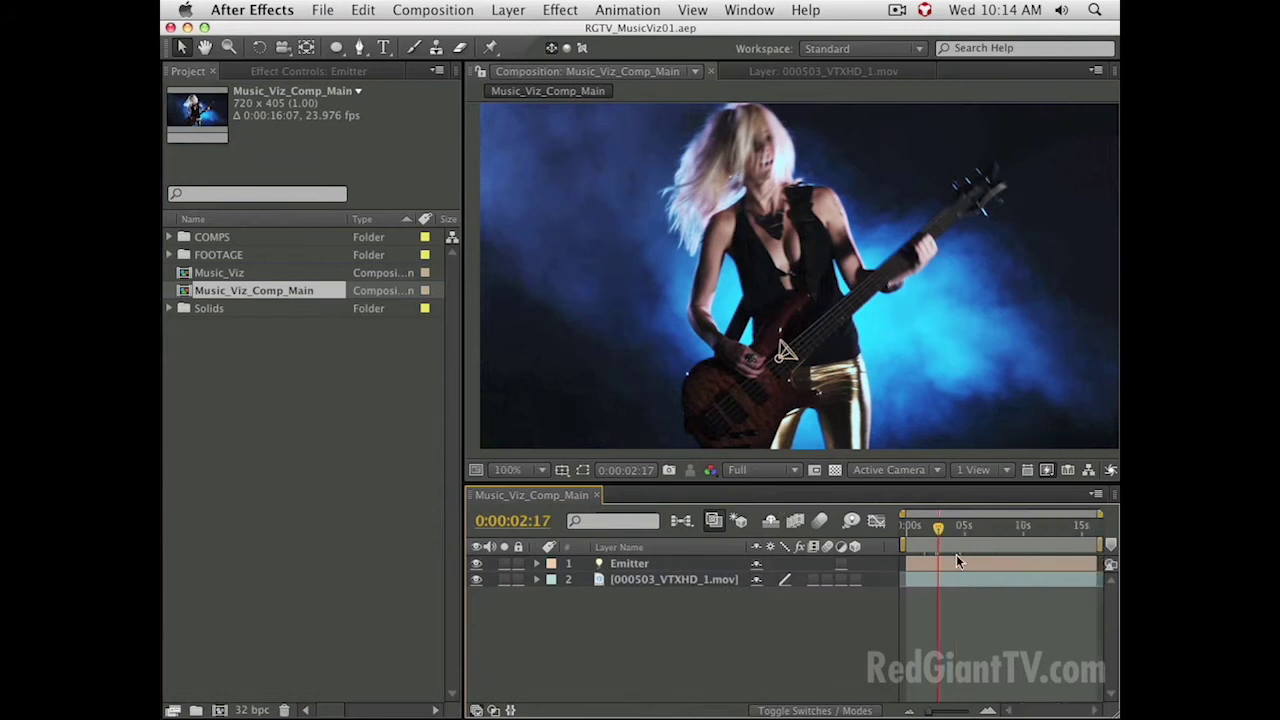
{"action": "left_click", "coordinate": [508, 10]}
{"action": "mouse_move", "coordinate": [591, 34]}
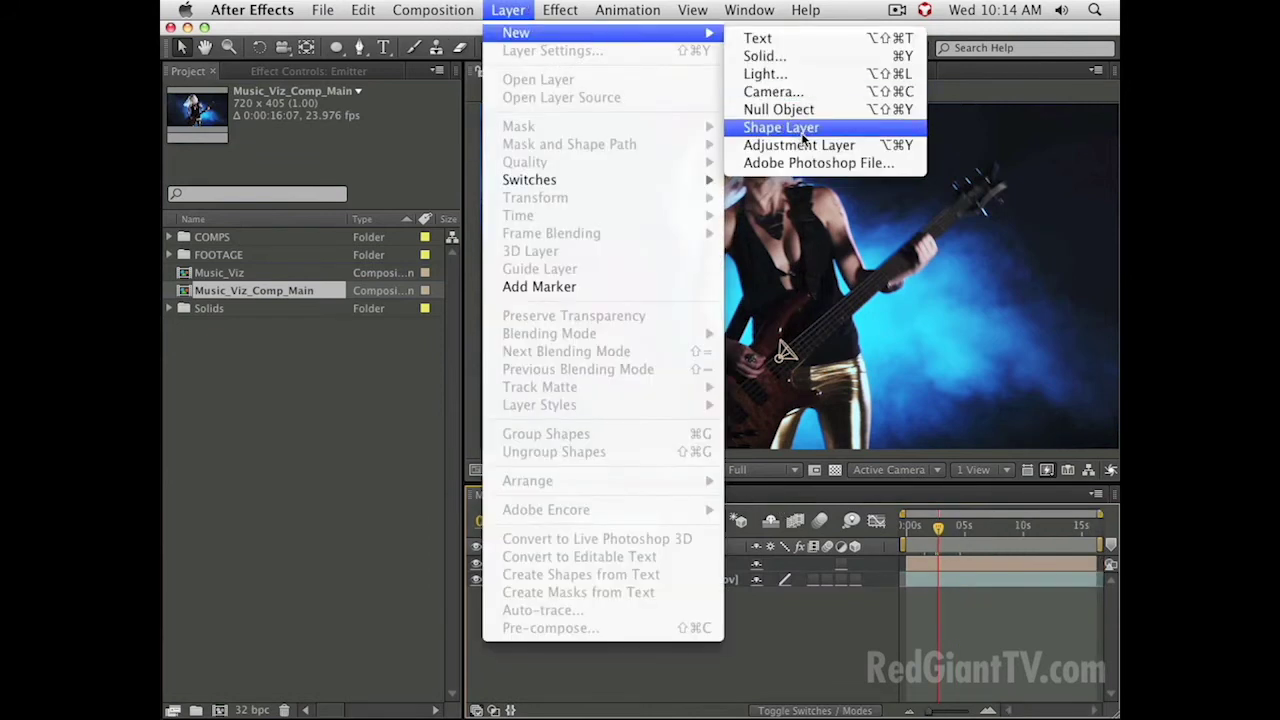
{"action": "left_click", "coordinate": [806, 54]}
{"action": "type", "text": "Particular"}
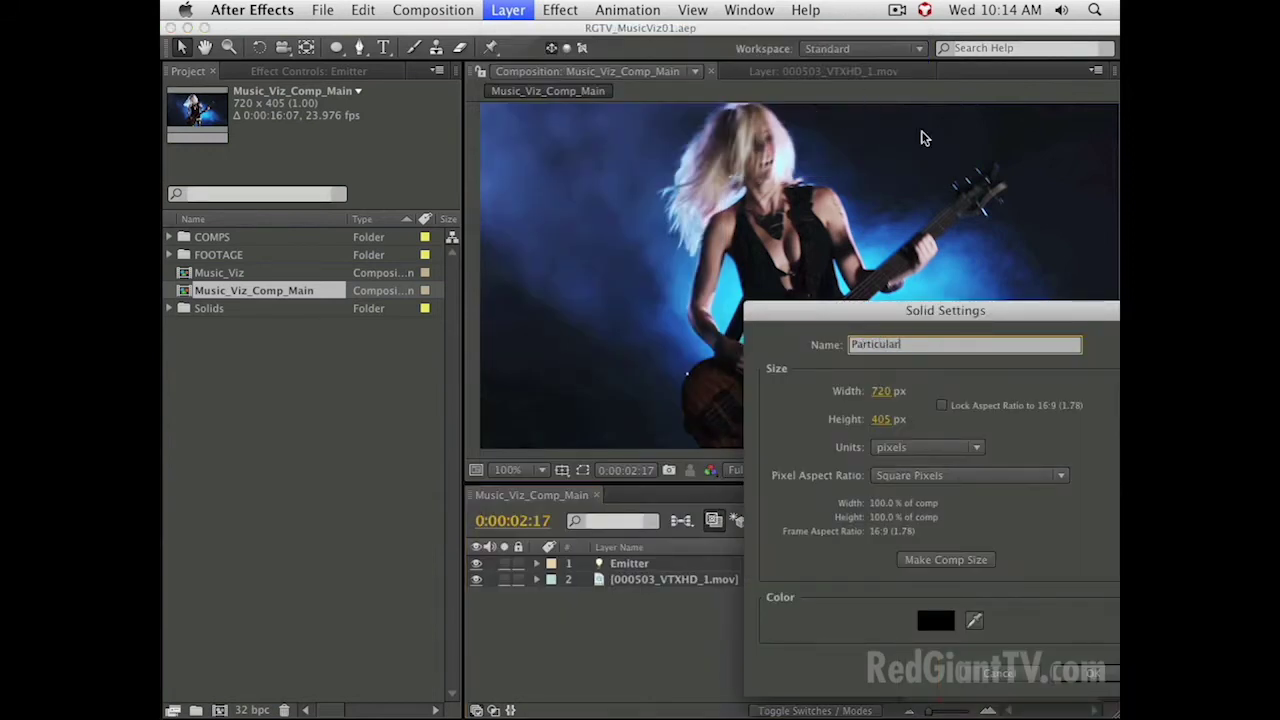
{"action": "left_click", "coordinate": [947, 562]}
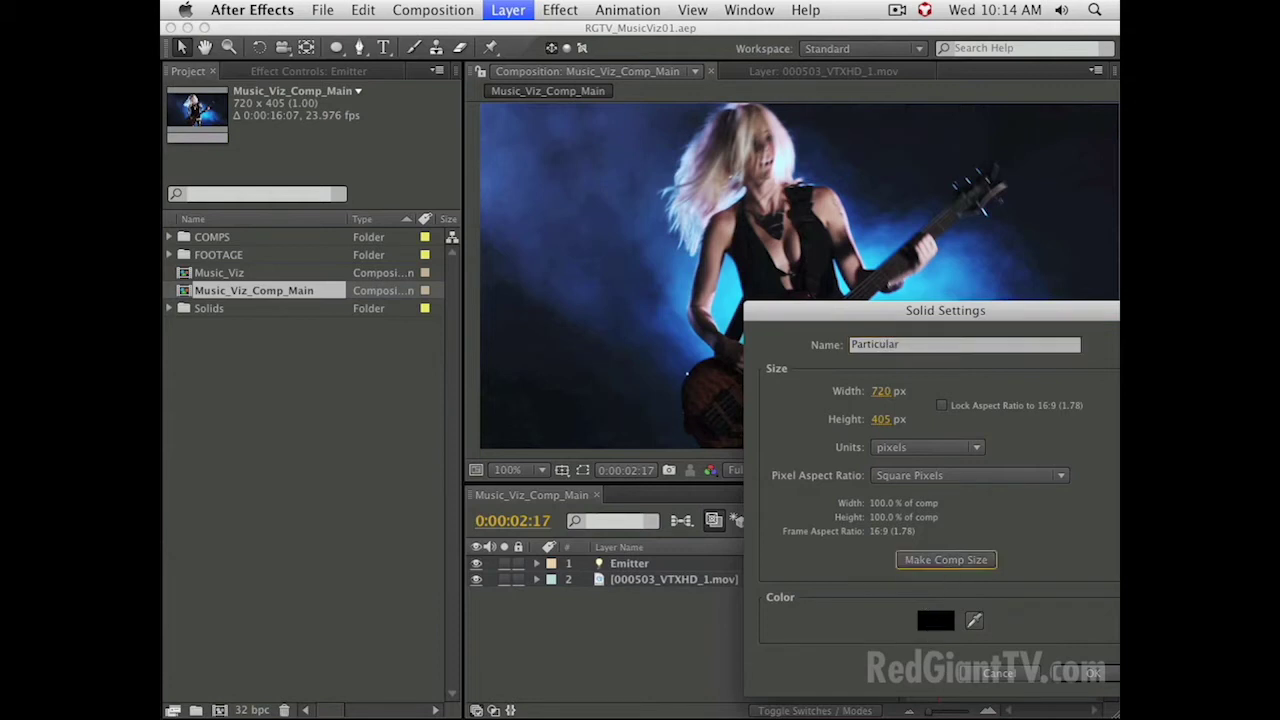
{"action": "left_click", "coordinate": [1084, 671]}
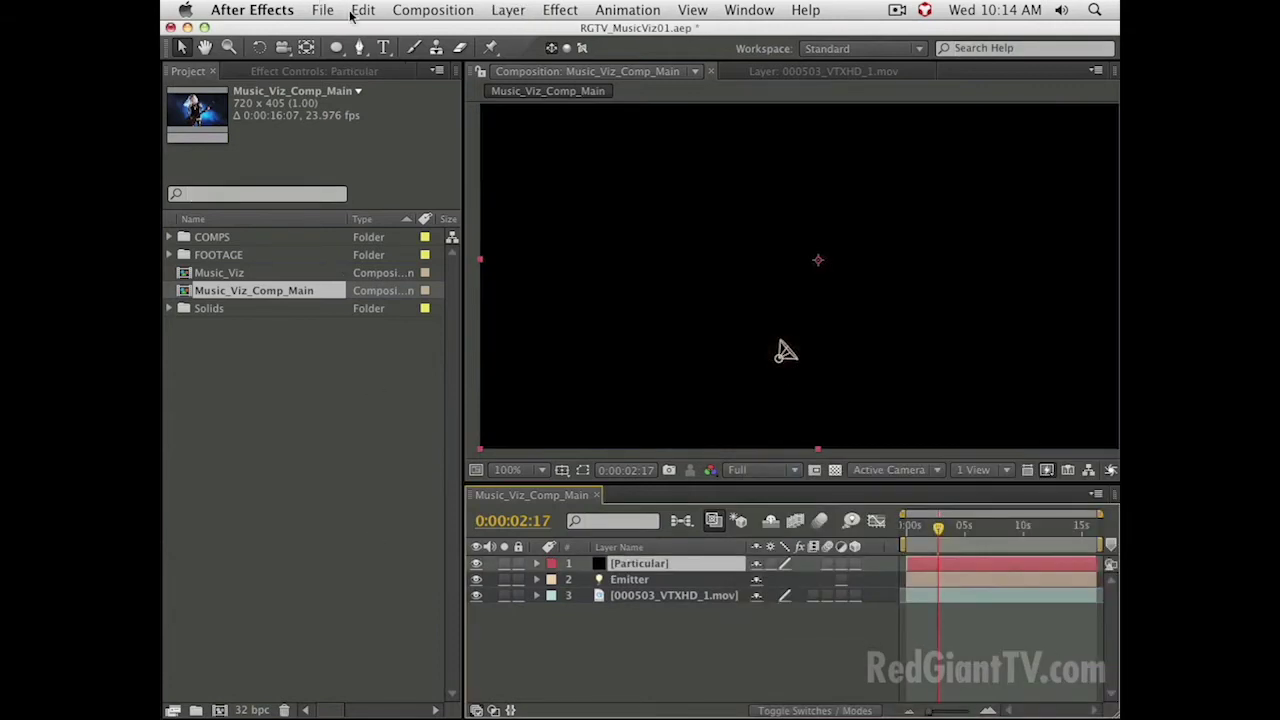
- Apply the Trapcode Particular effect to the Particular solid and preview the particles over the footage
{"action": "left_click", "coordinate": [545, 10]}
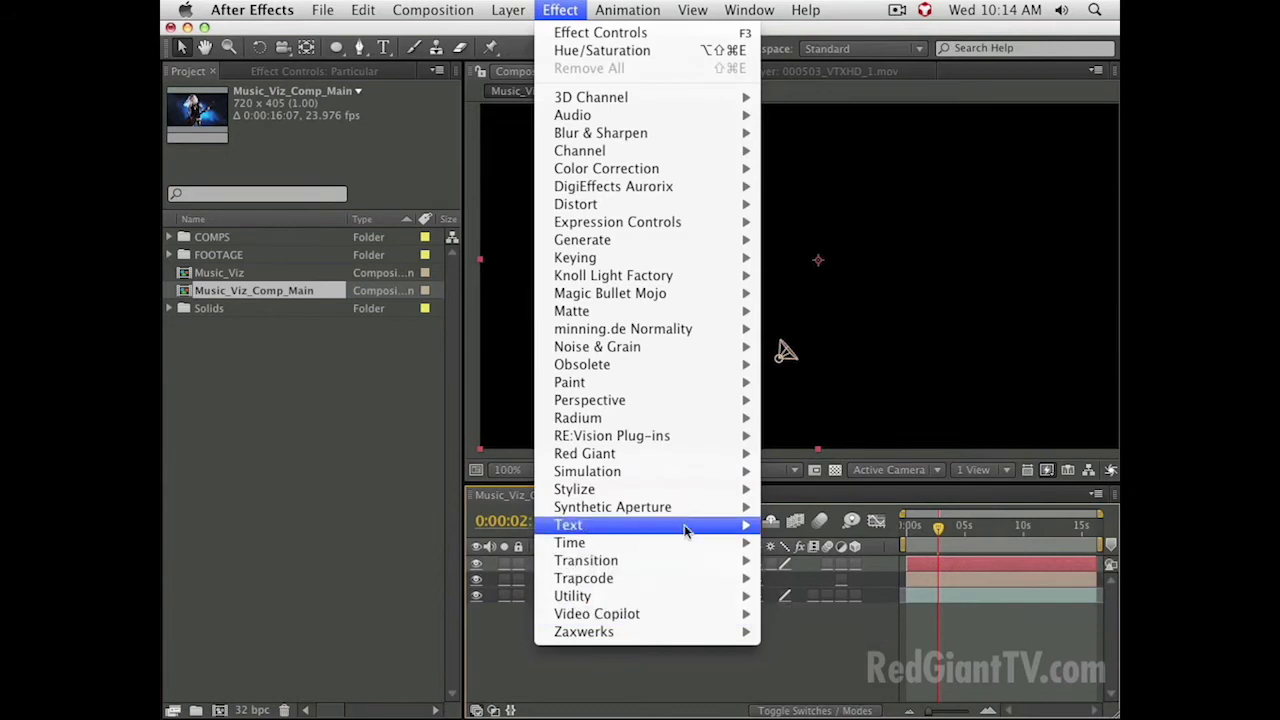
{"action": "mouse_move", "coordinate": [651, 578]}
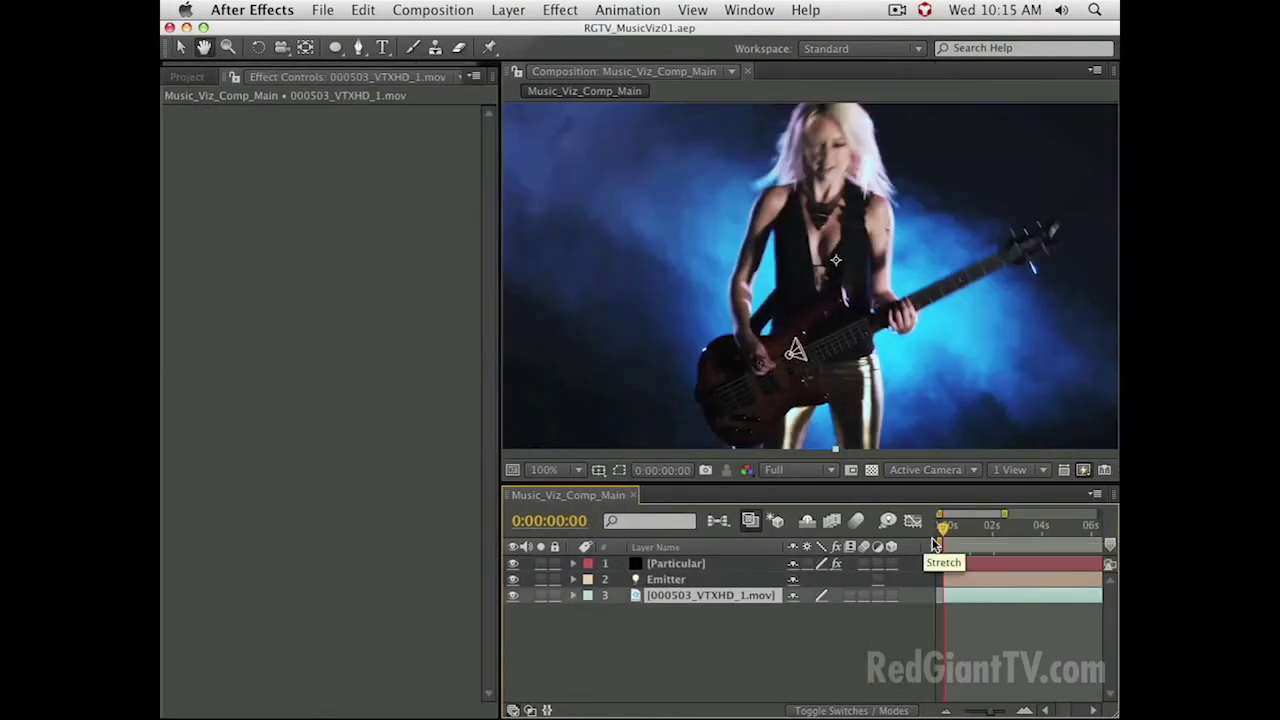
{"action": "key", "text": "space"}
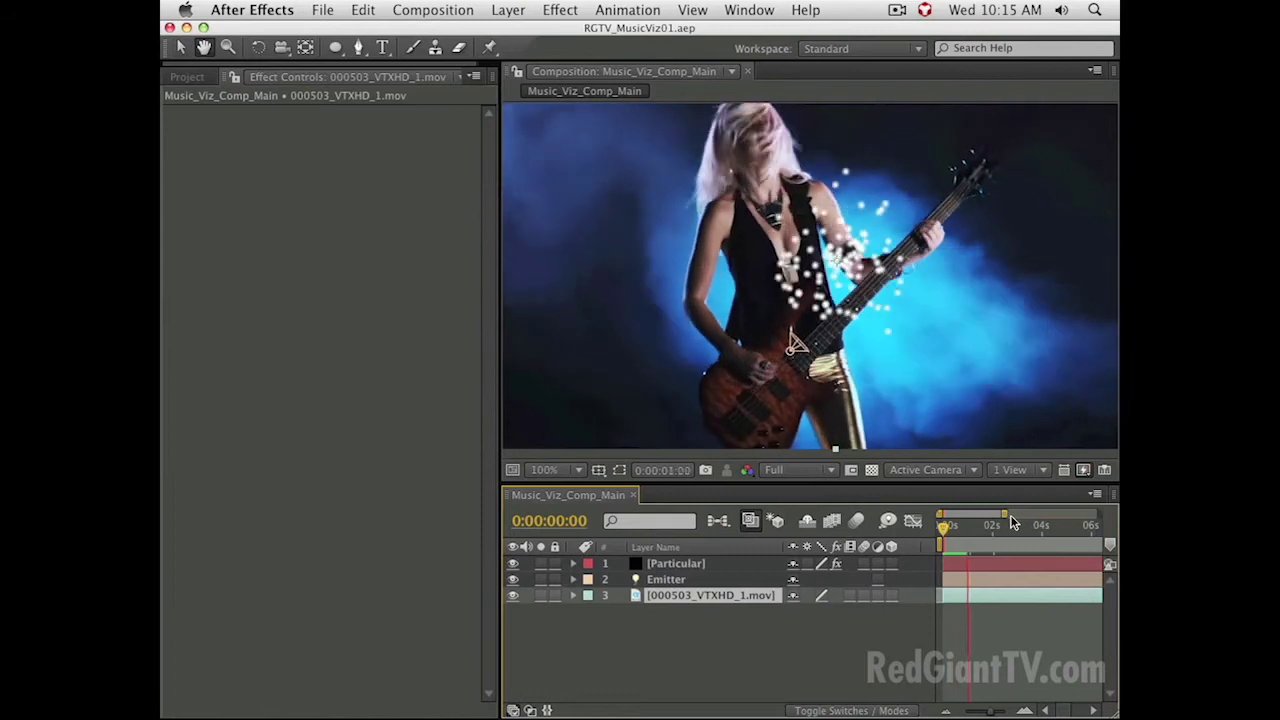
{"action": "left_click_drag", "start_coordinate": [1005, 514], "coordinate": [1100, 515]}
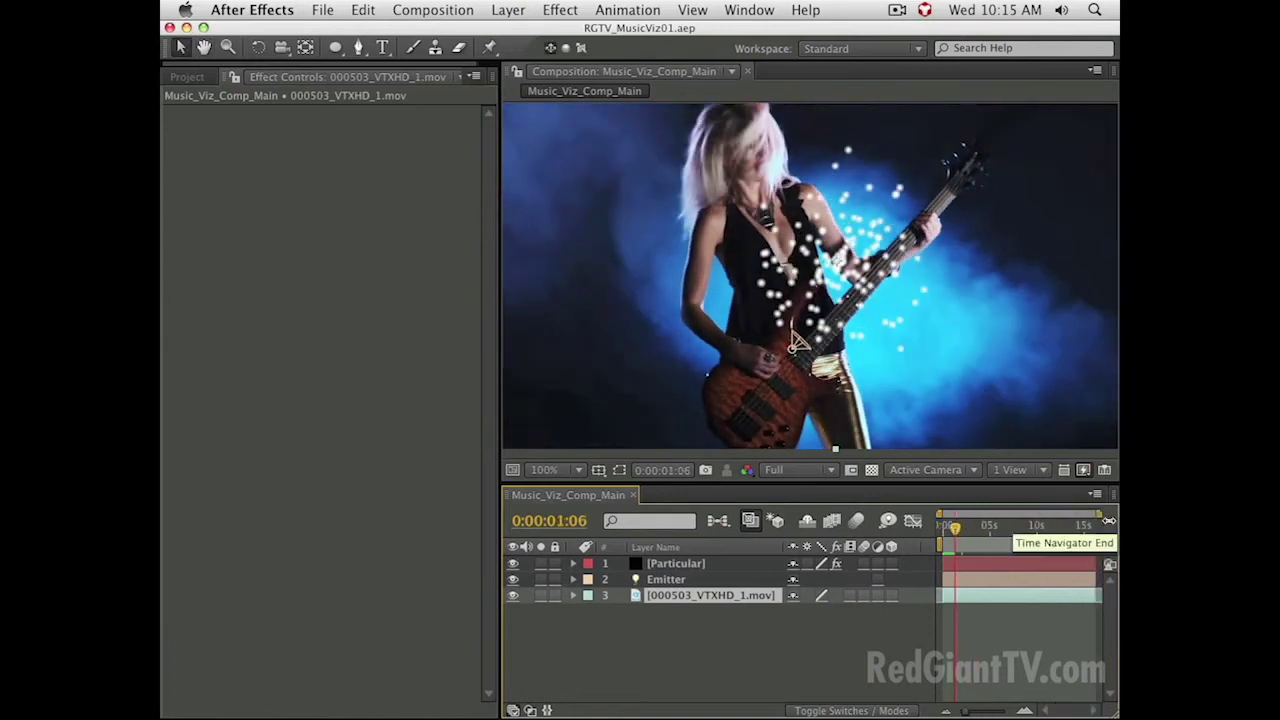
- Set the Emitter Type of the Particular effect to Light(s) on the Particular layer
{"action": "left_click", "coordinate": [690, 578]}
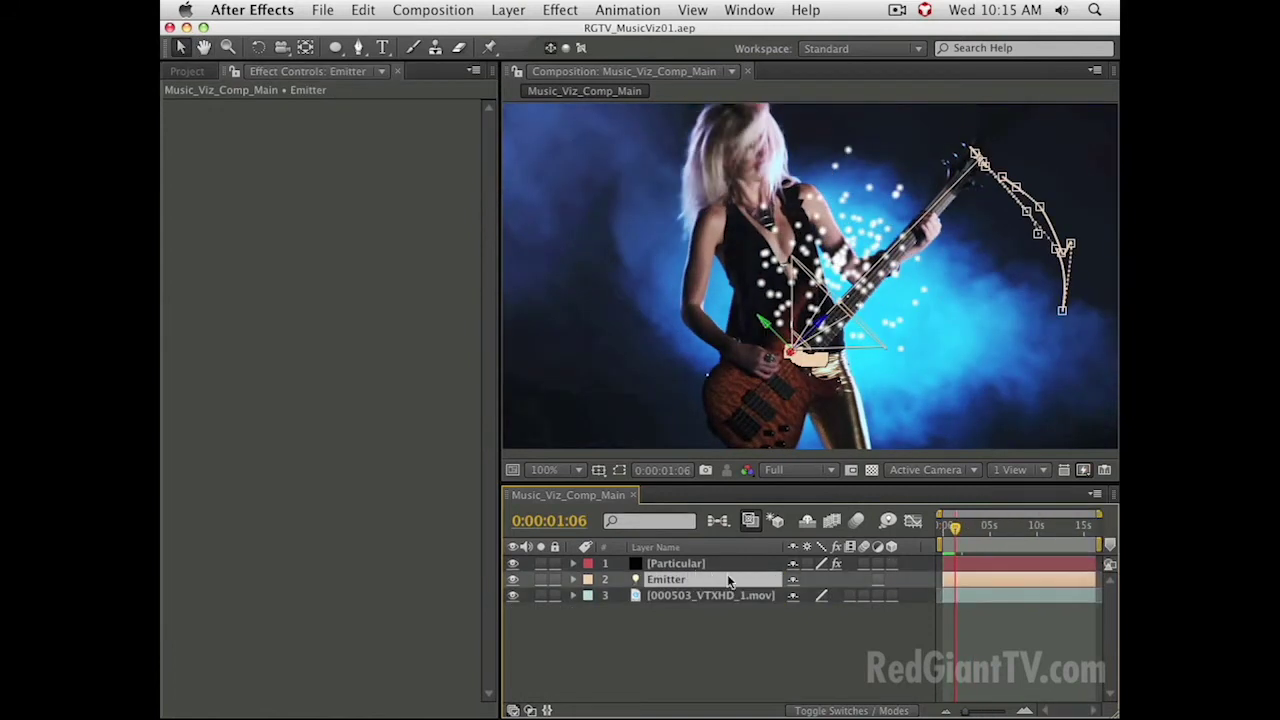
{"action": "left_click", "coordinate": [672, 563]}
{"action": "key", "text": "e"}
{"action": "double_click", "coordinate": [653, 575]}
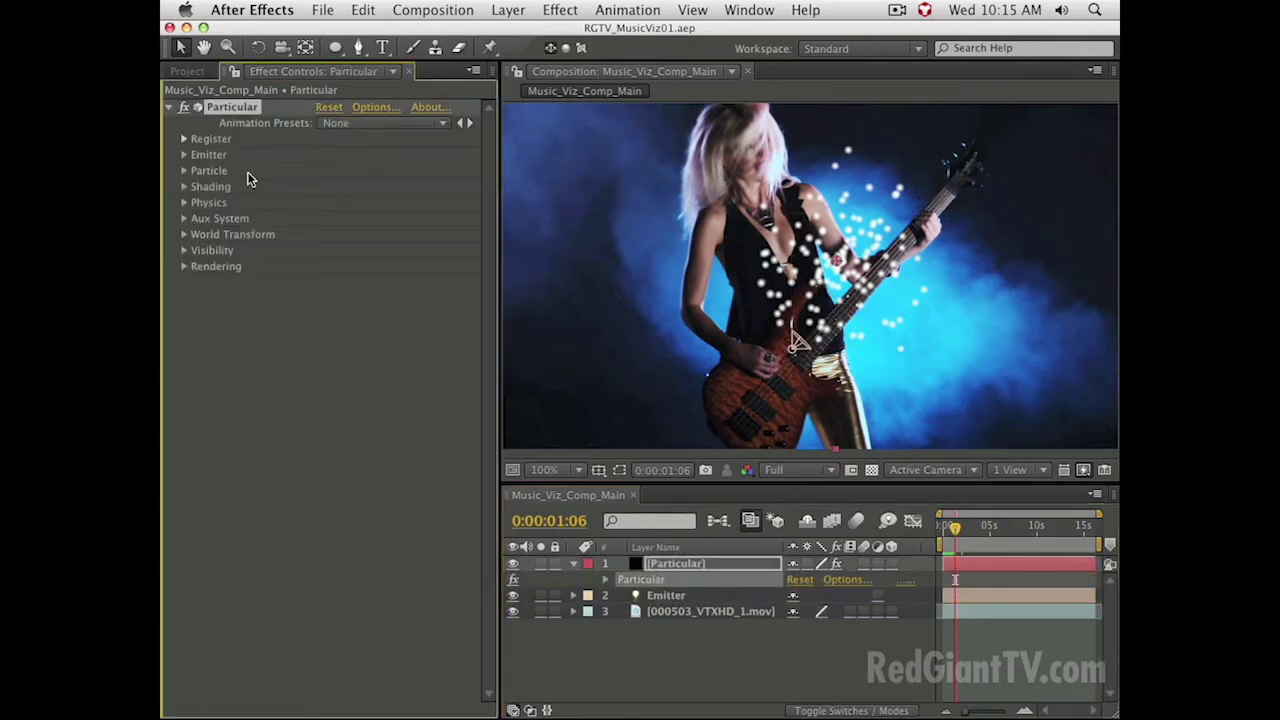
{"action": "left_click", "coordinate": [183, 154]}
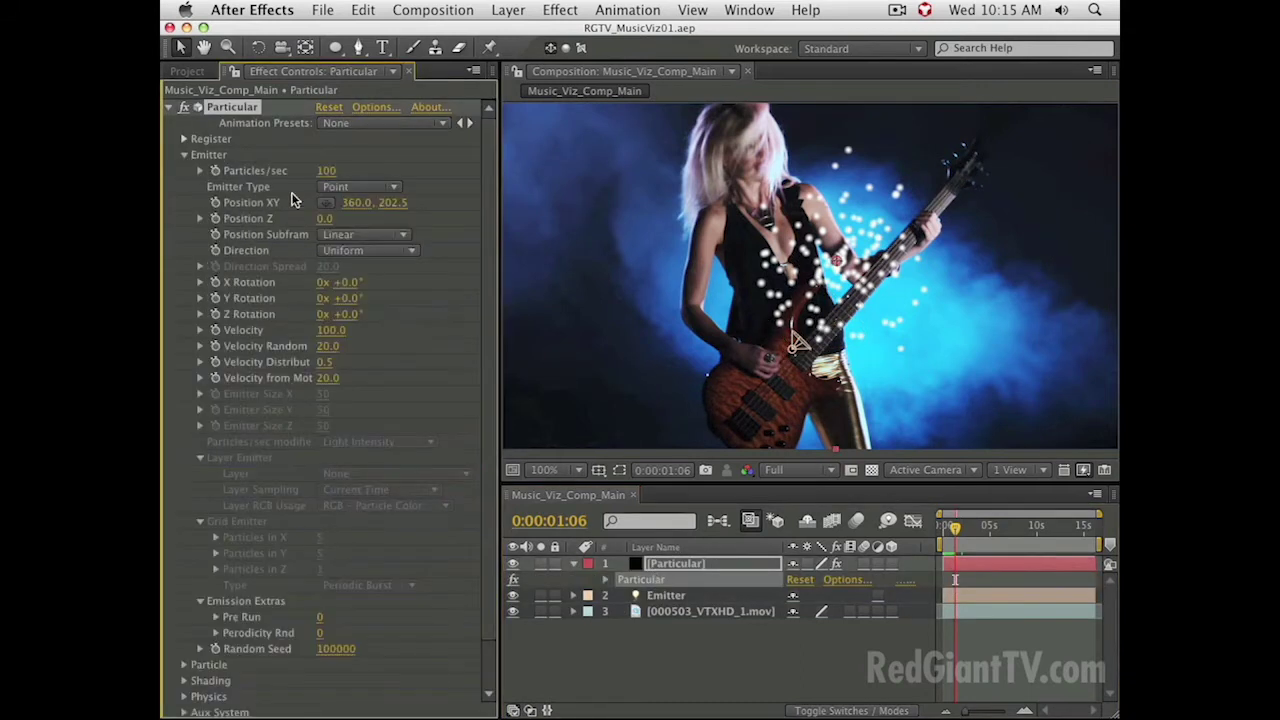
{"action": "left_click", "coordinate": [341, 190]}
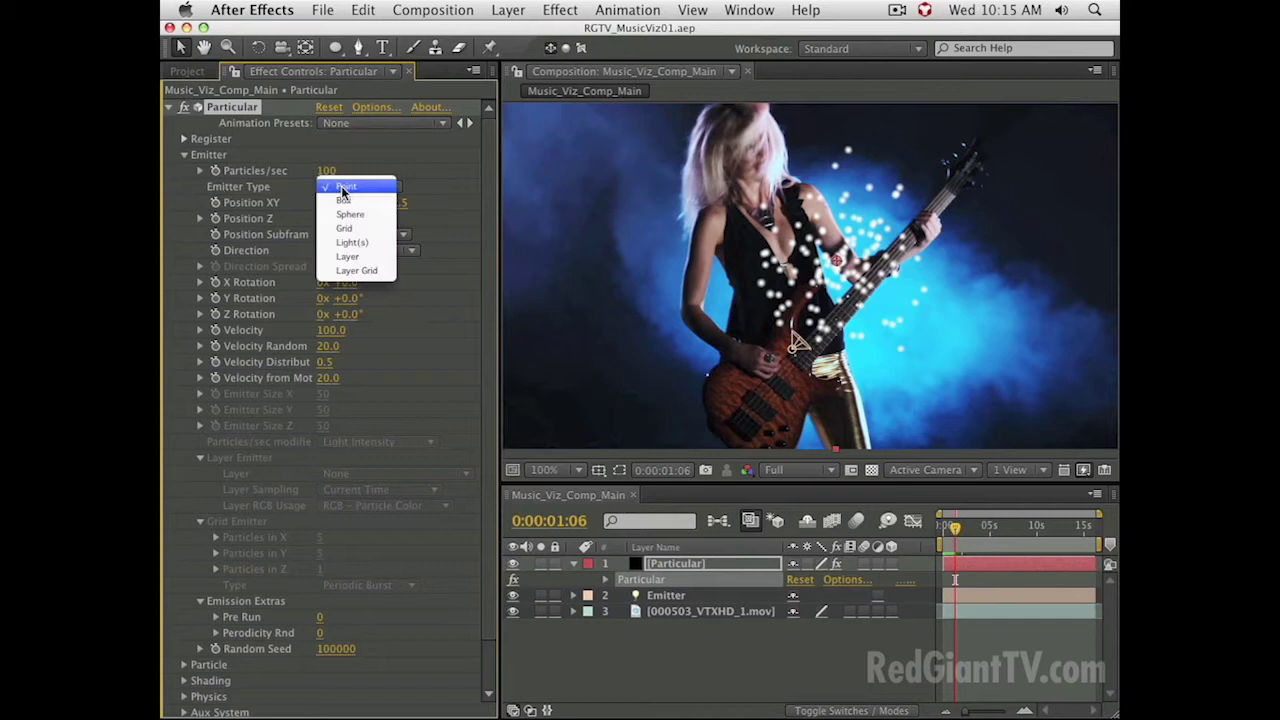
{"action": "left_click", "coordinate": [368, 243]}
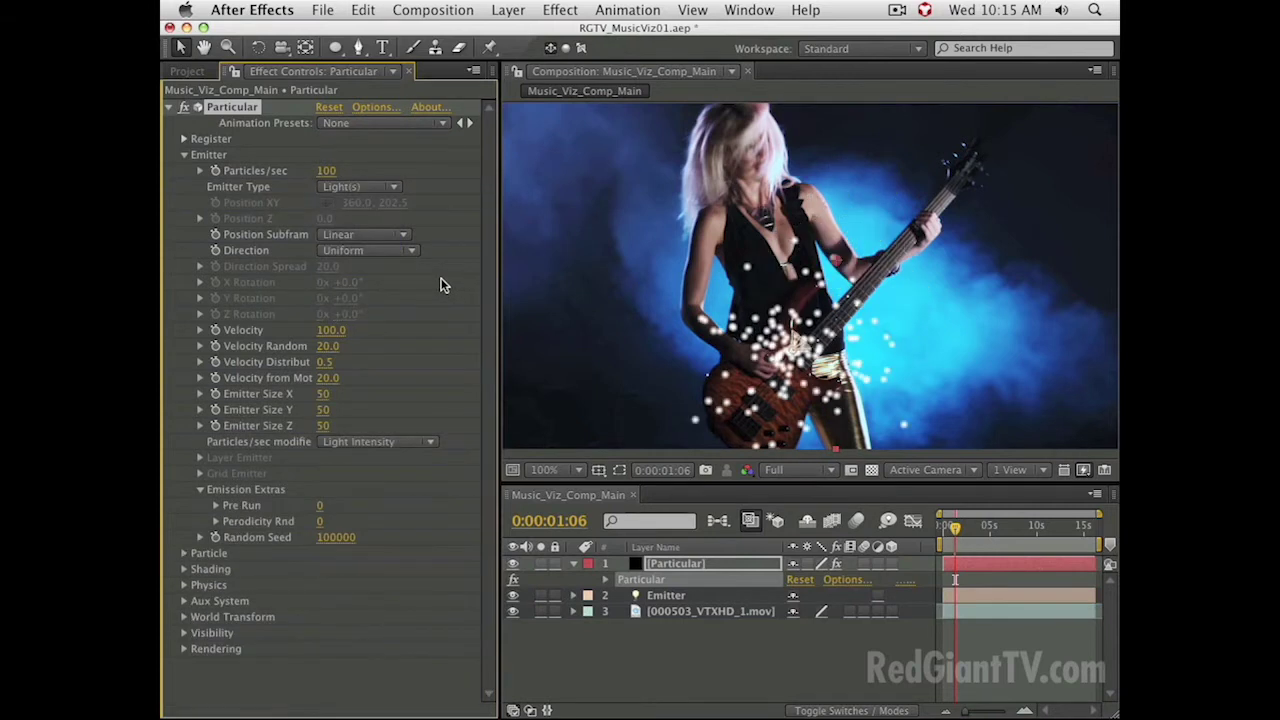
- Preview the light-driven particles over the guitar footage from 0:00:03:14
{"action": "left_click_drag", "start_coordinate": [965, 533], "coordinate": [978, 533]}
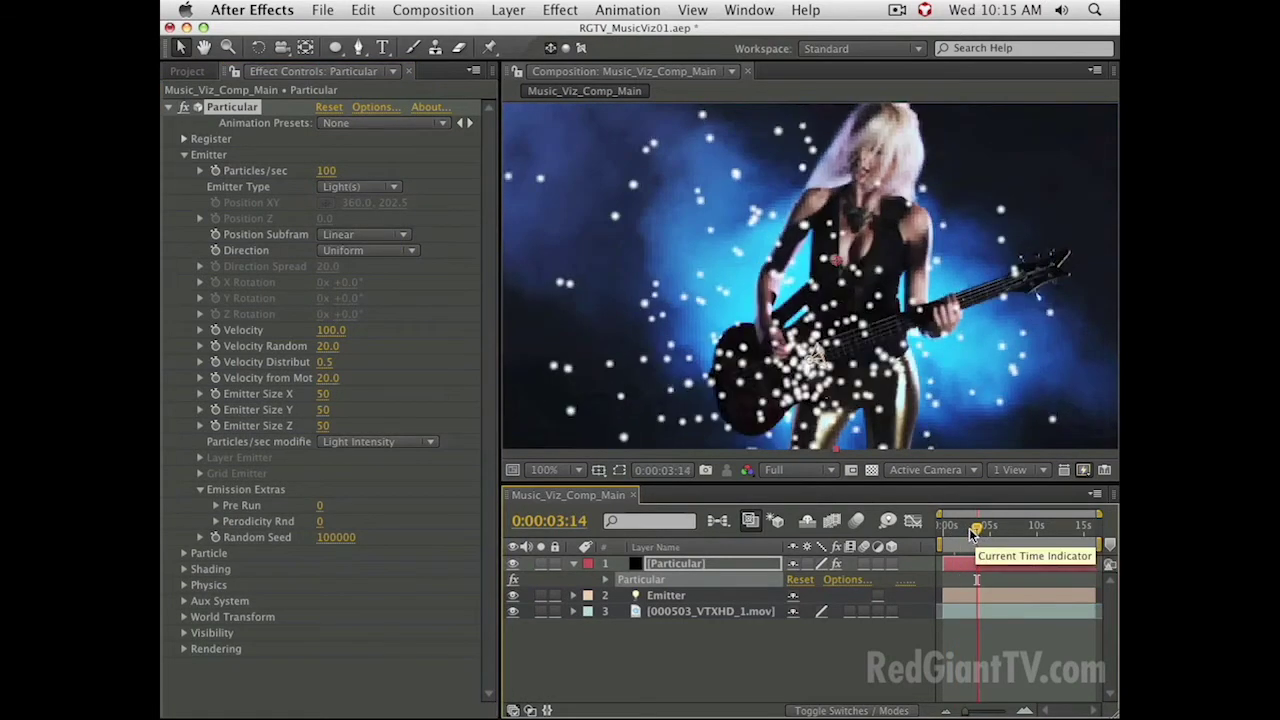
{"action": "key", "text": "space"}
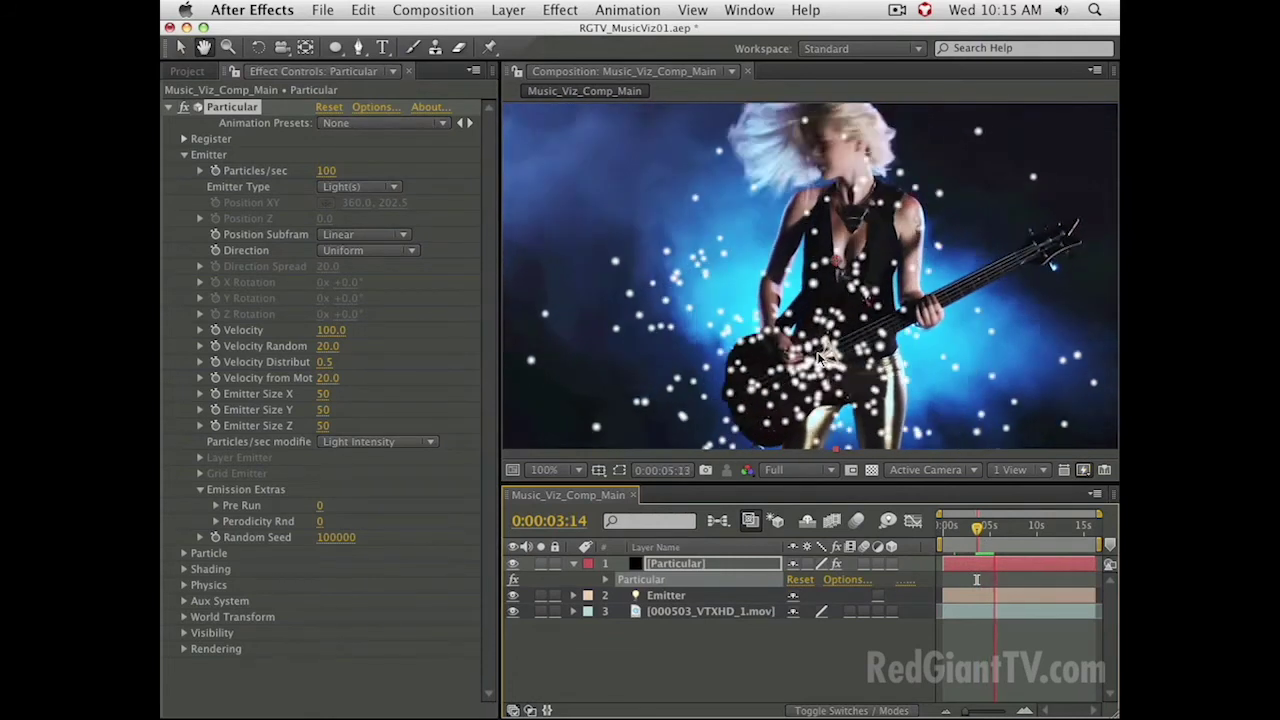
{"action": "key", "text": "space"}
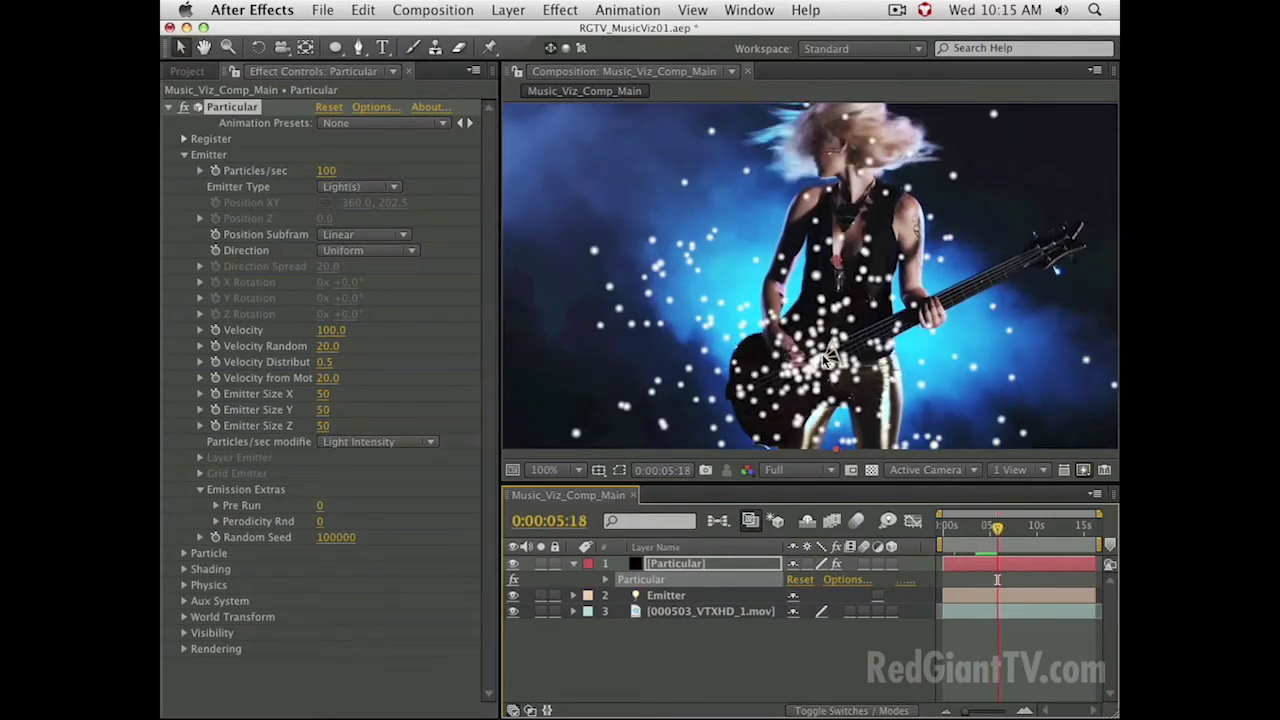
- Set the Direction of the Particular effect's emitter to Directional
{"action": "left_click_drag", "start_coordinate": [964, 535], "coordinate": [1018, 556]}
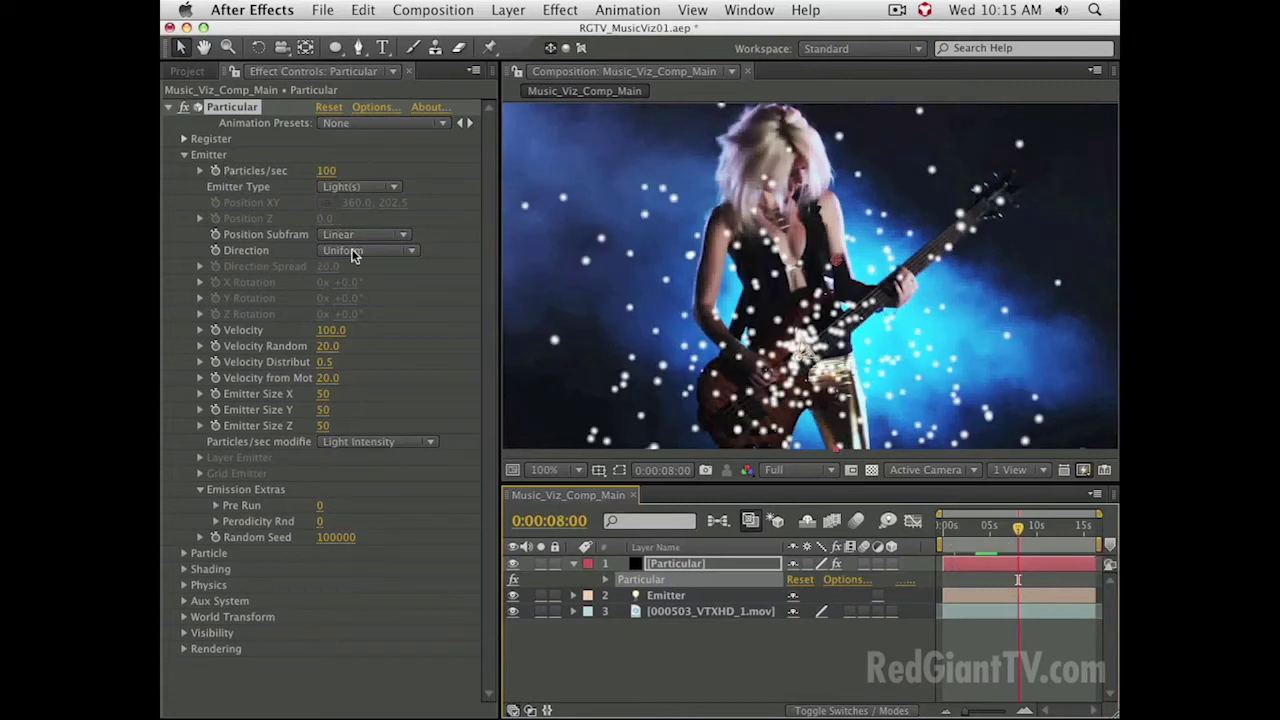
{"action": "left_click", "coordinate": [353, 251]}
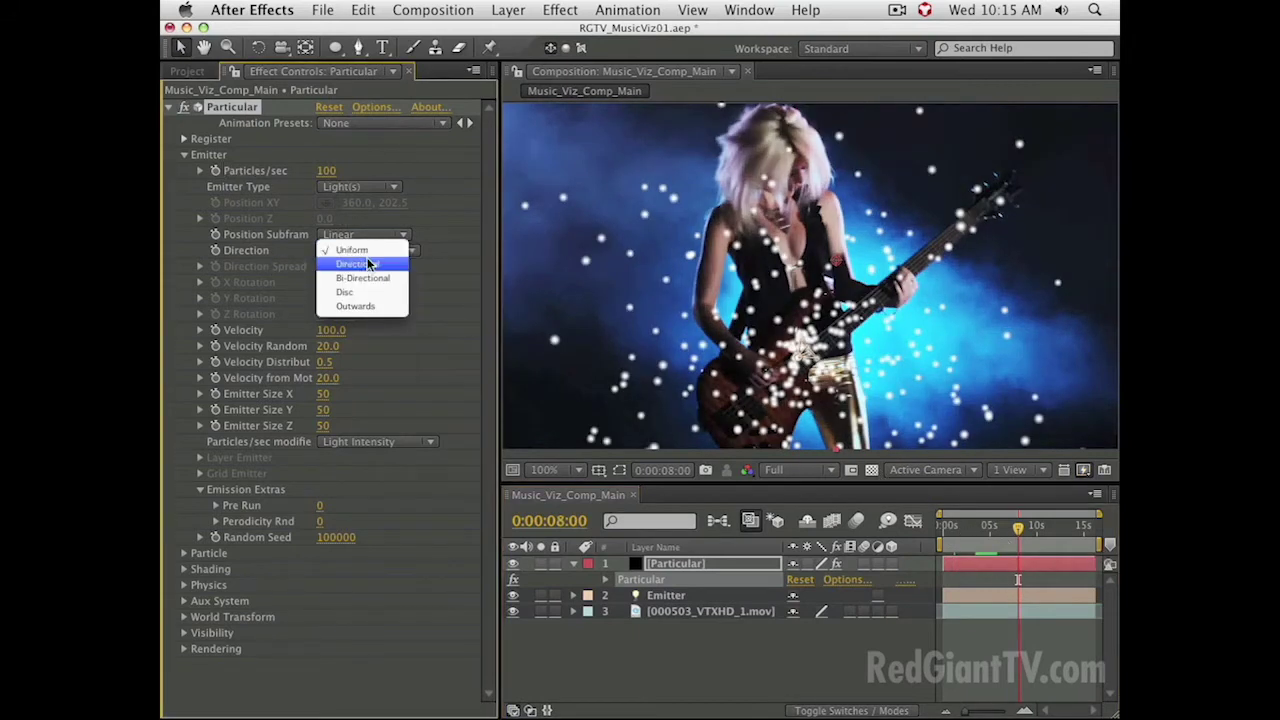
{"action": "left_click", "coordinate": [369, 265]}
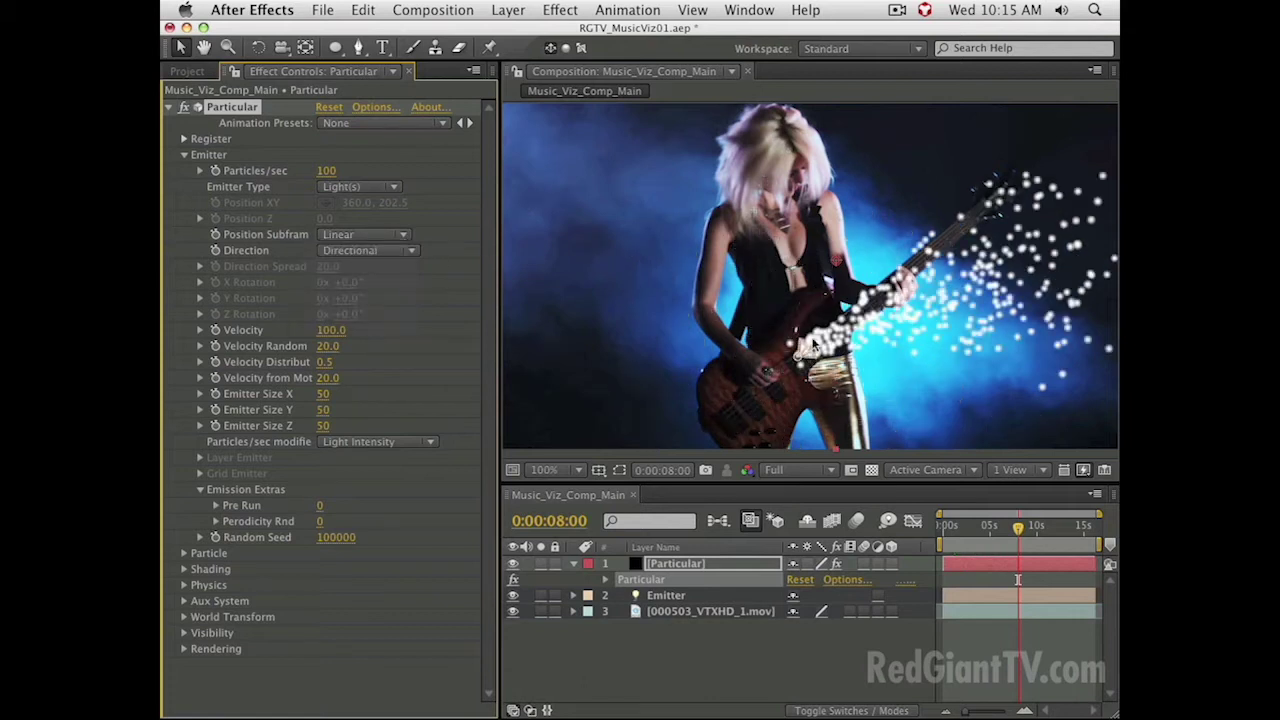
- Preview the directional particles over the guitar footage, comparing their aim with the neck between about 0:00:03:19 and 0:00:08:07
{"action": "left_click_drag", "start_coordinate": [958, 529], "coordinate": [979, 531]}
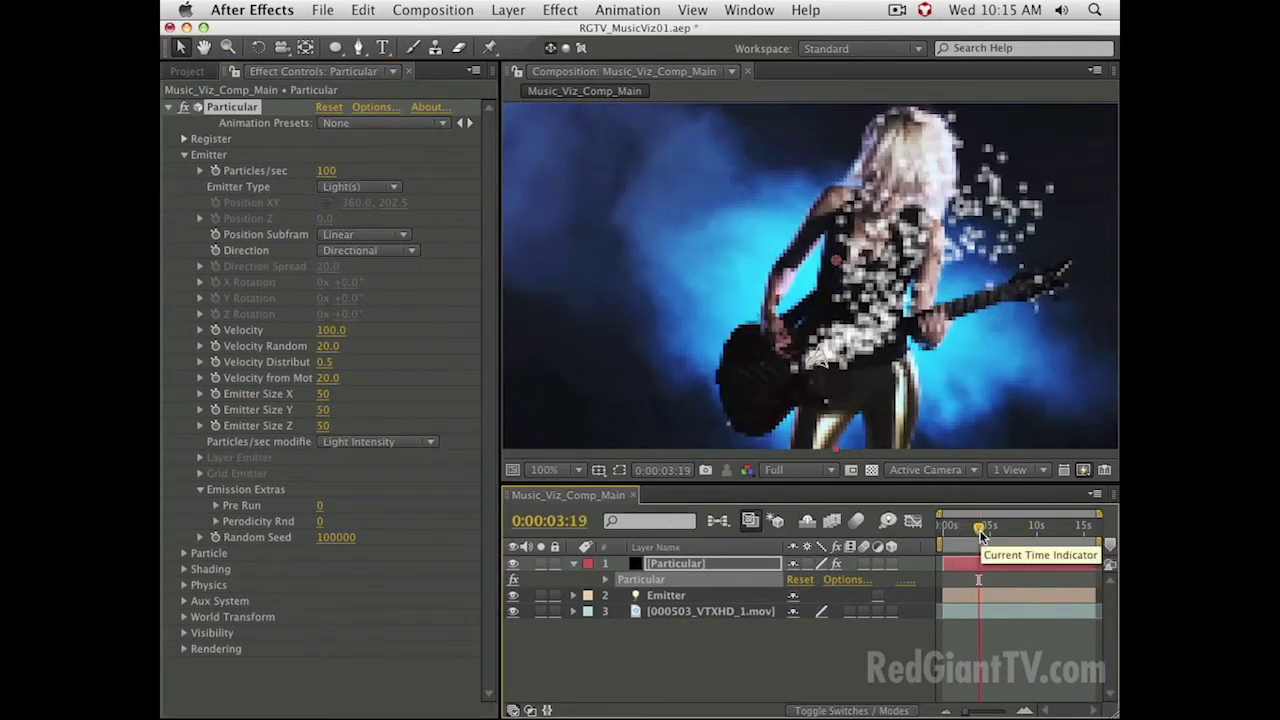
{"action": "key", "text": "space"}
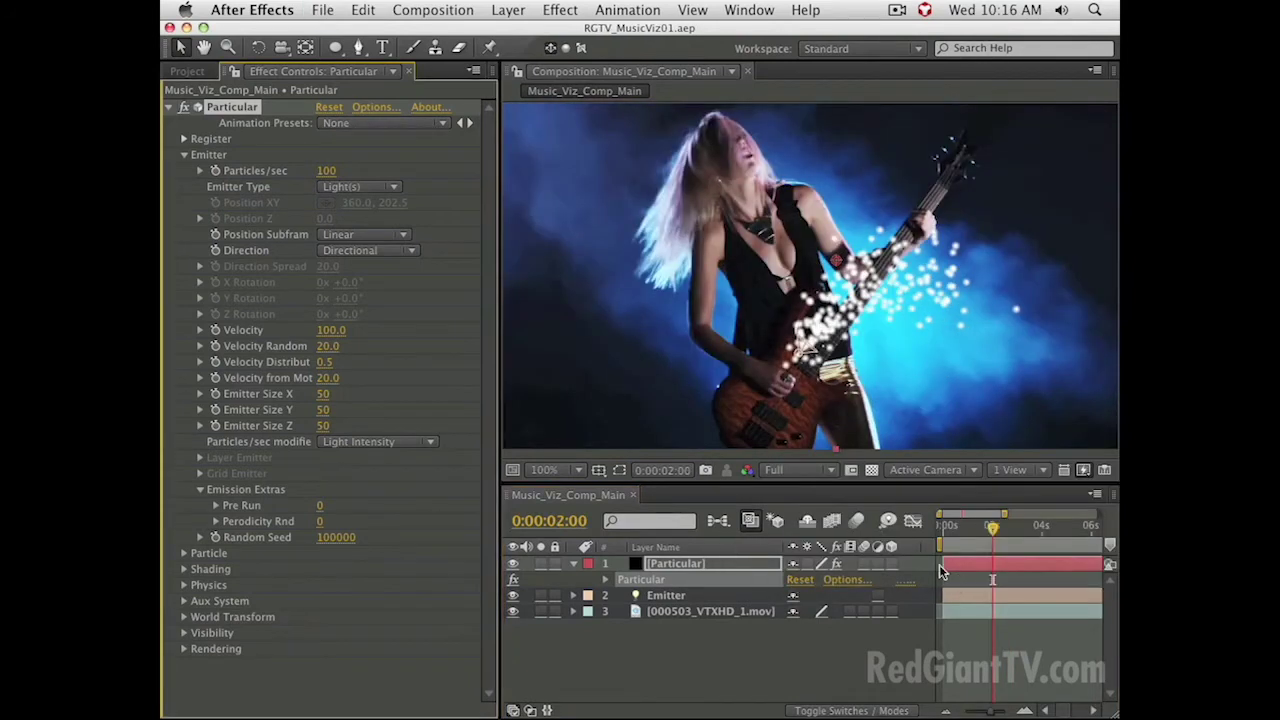
{"action": "left_click_drag", "start_coordinate": [1004, 514], "coordinate": [1100, 514]}
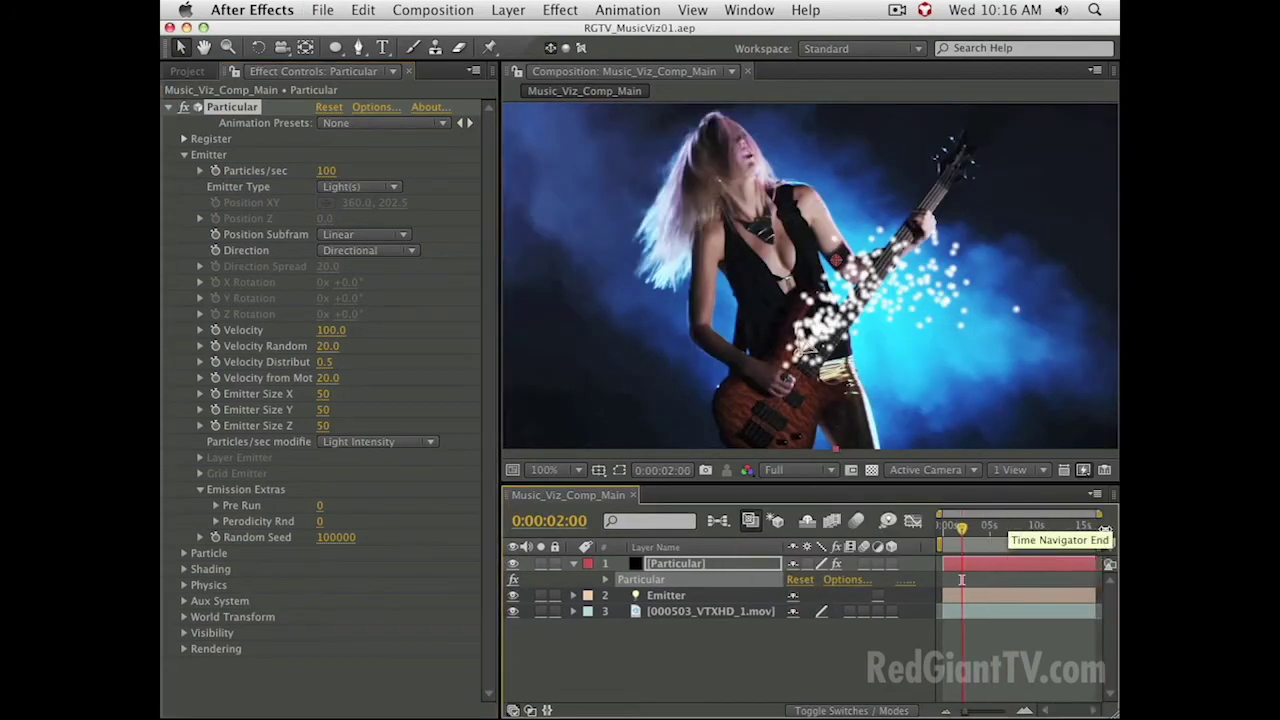
{"action": "left_click", "coordinate": [968, 530]}
{"action": "left_click_drag", "start_coordinate": [968, 532], "coordinate": [1019, 546]}
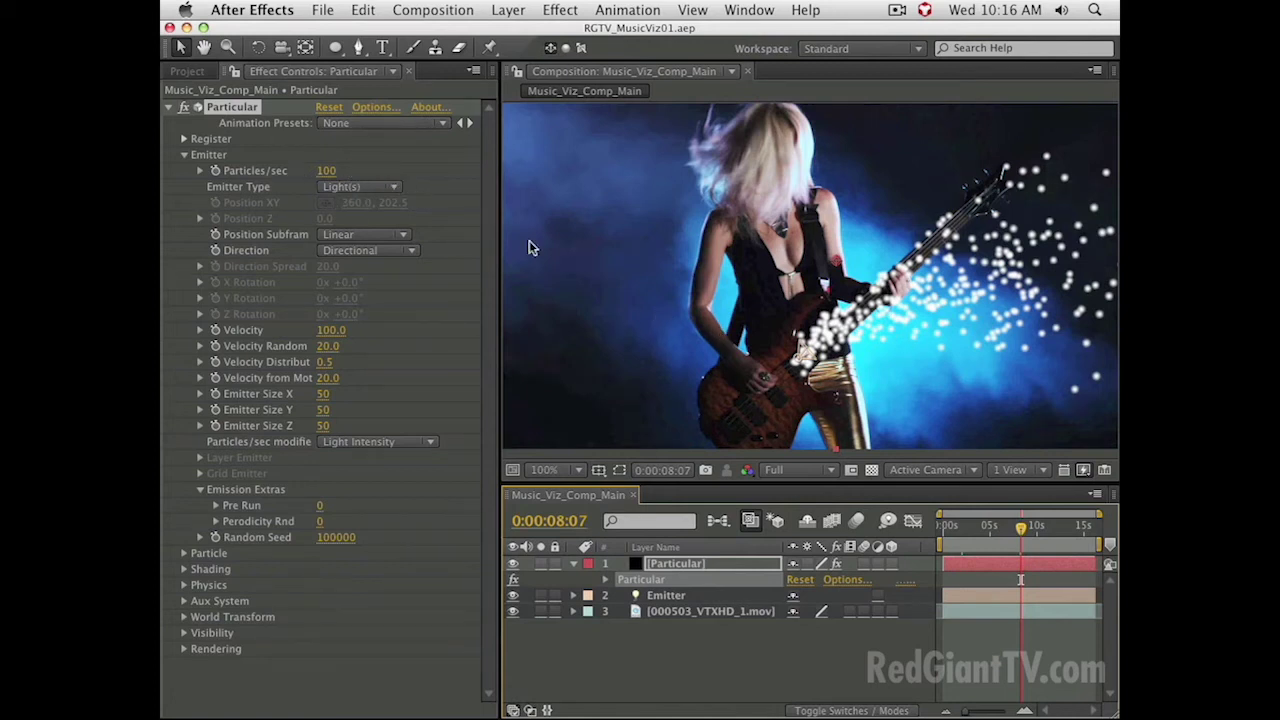
{"action": "left_click", "coordinate": [981, 548]}
{"action": "left_click", "coordinate": [981, 541]}
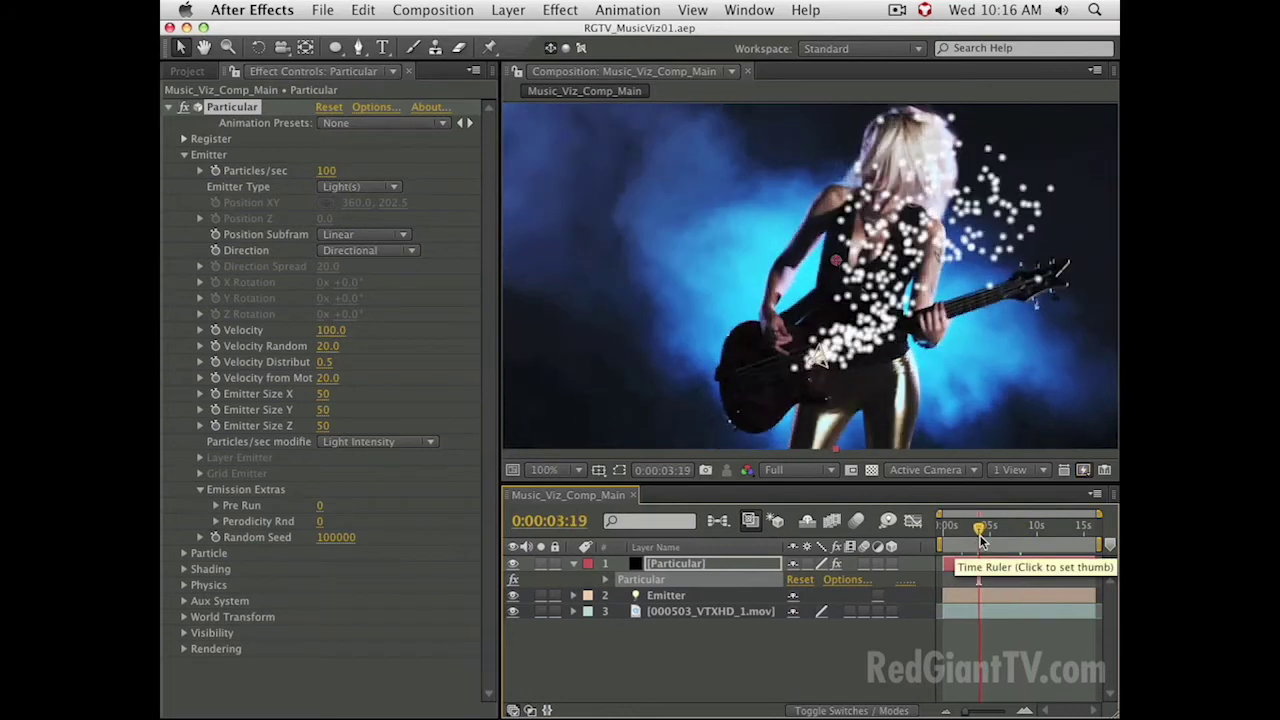
{"action": "left_click_drag", "start_coordinate": [981, 541], "coordinate": [1005, 535]}
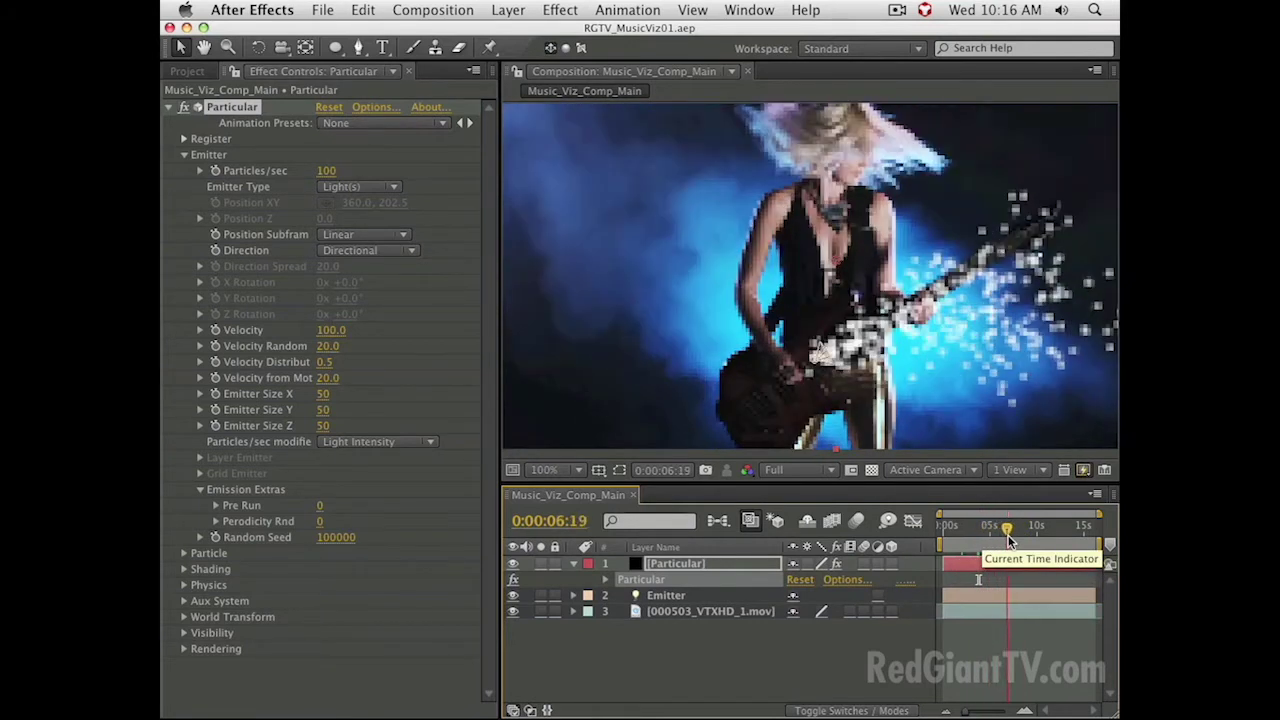
- Set the emitter's Particles/sec to 10 and preview the sparser particles over the footage
{"action": "left_click", "coordinate": [326, 171]}
{"action": "type", "text": "10"}
{"action": "key", "text": "Return"}
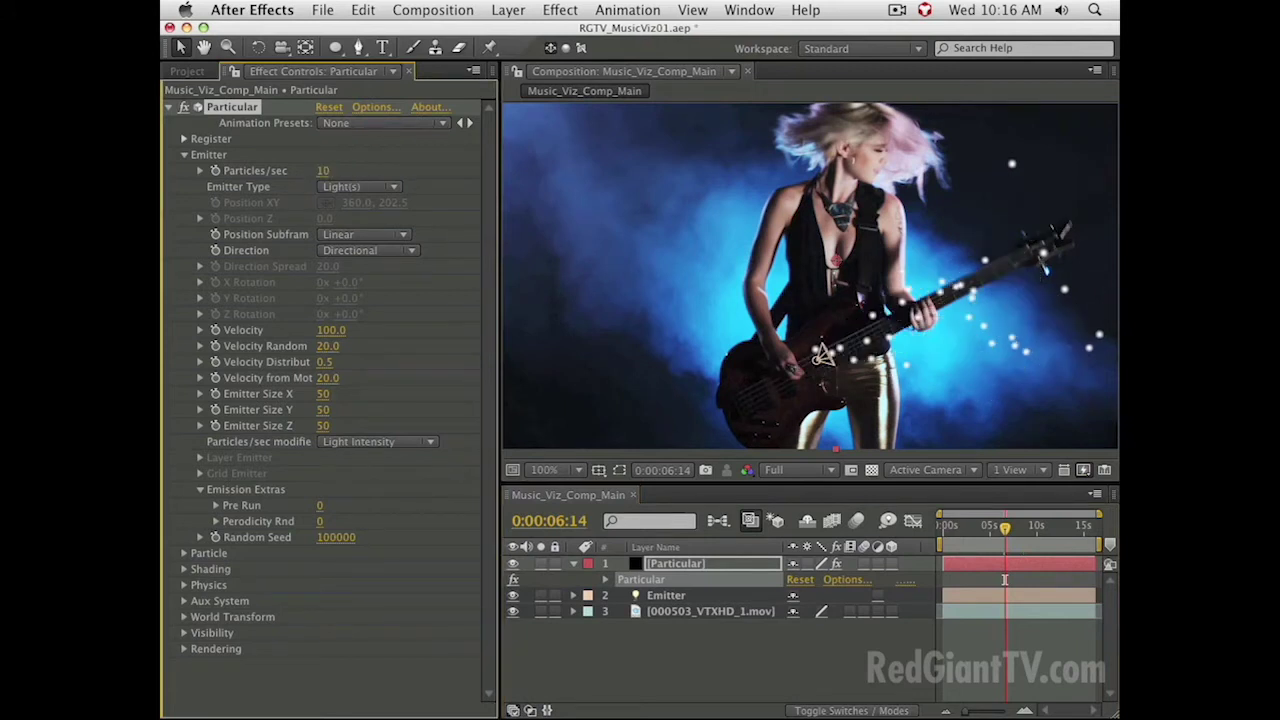
{"action": "key", "text": "space"}
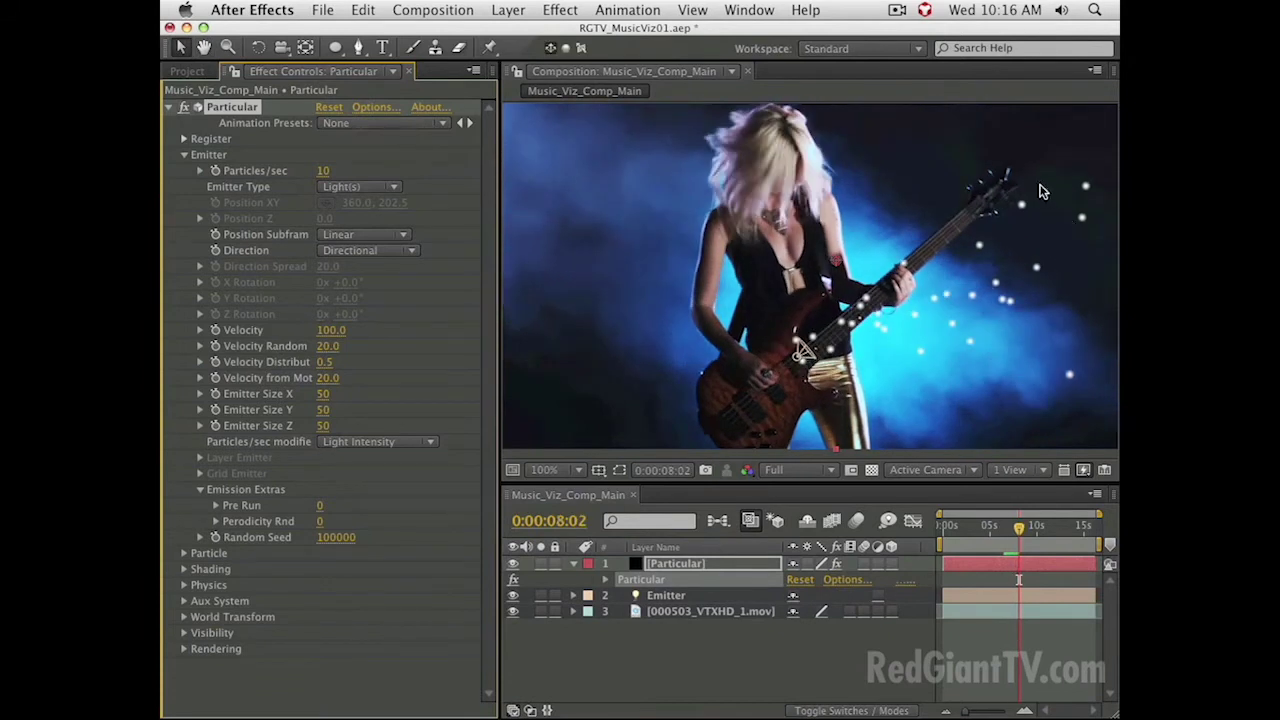
- Examine the Emitter light's motion path along the guitar neck and scrub the footage to 0:00:06:07
{"action": "left_click", "coordinate": [188, 157]}
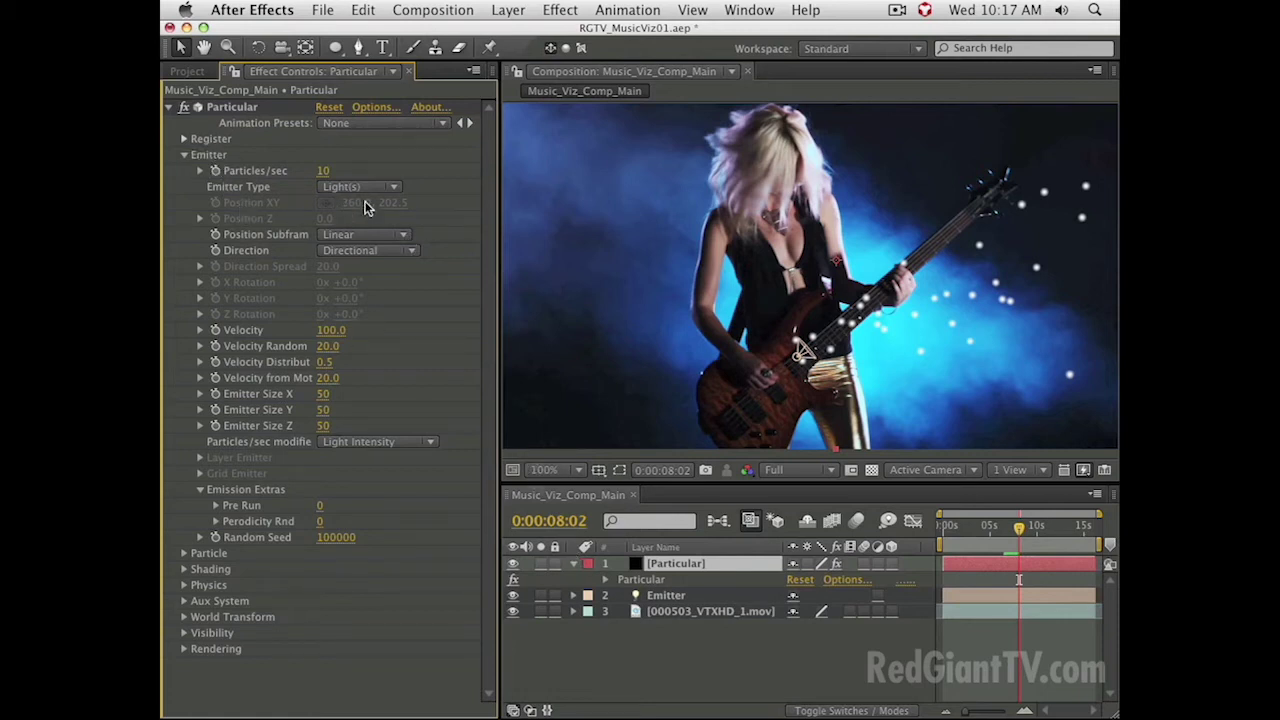
{"action": "left_click", "coordinate": [662, 597]}
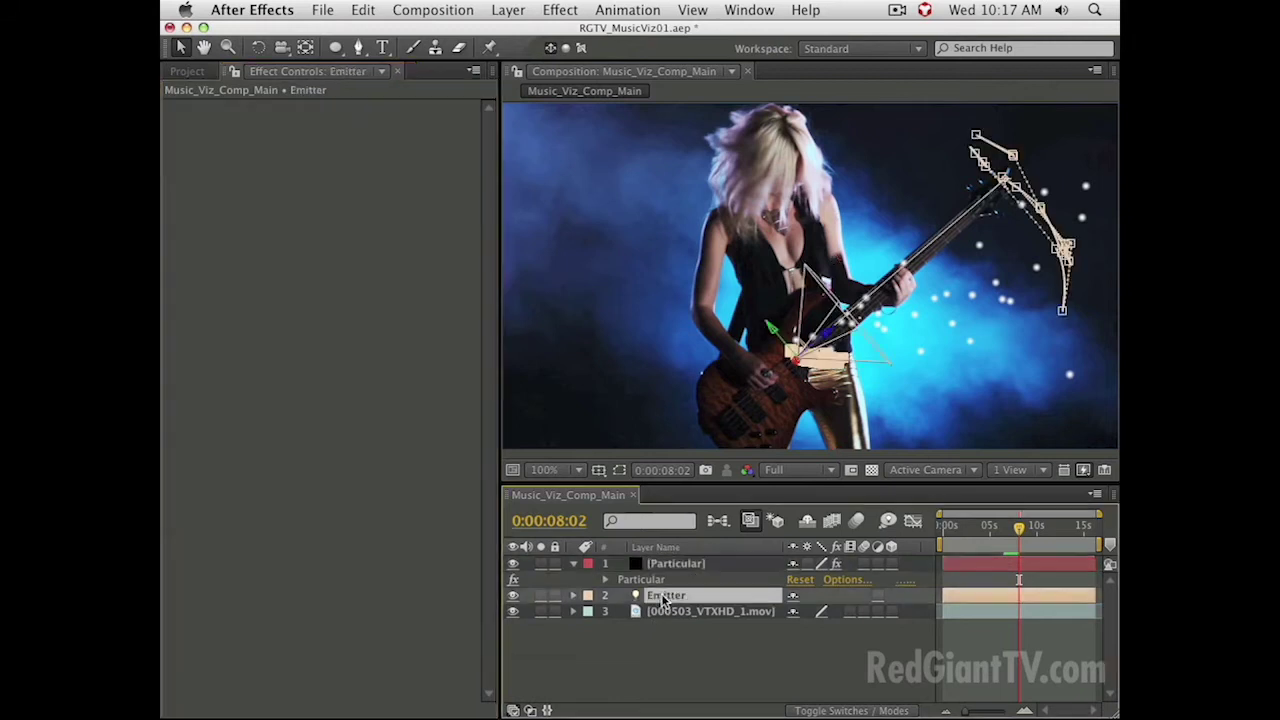
{"action": "left_click", "coordinate": [880, 657]}
{"action": "left_click_drag", "start_coordinate": [970, 528], "coordinate": [1001, 528]}
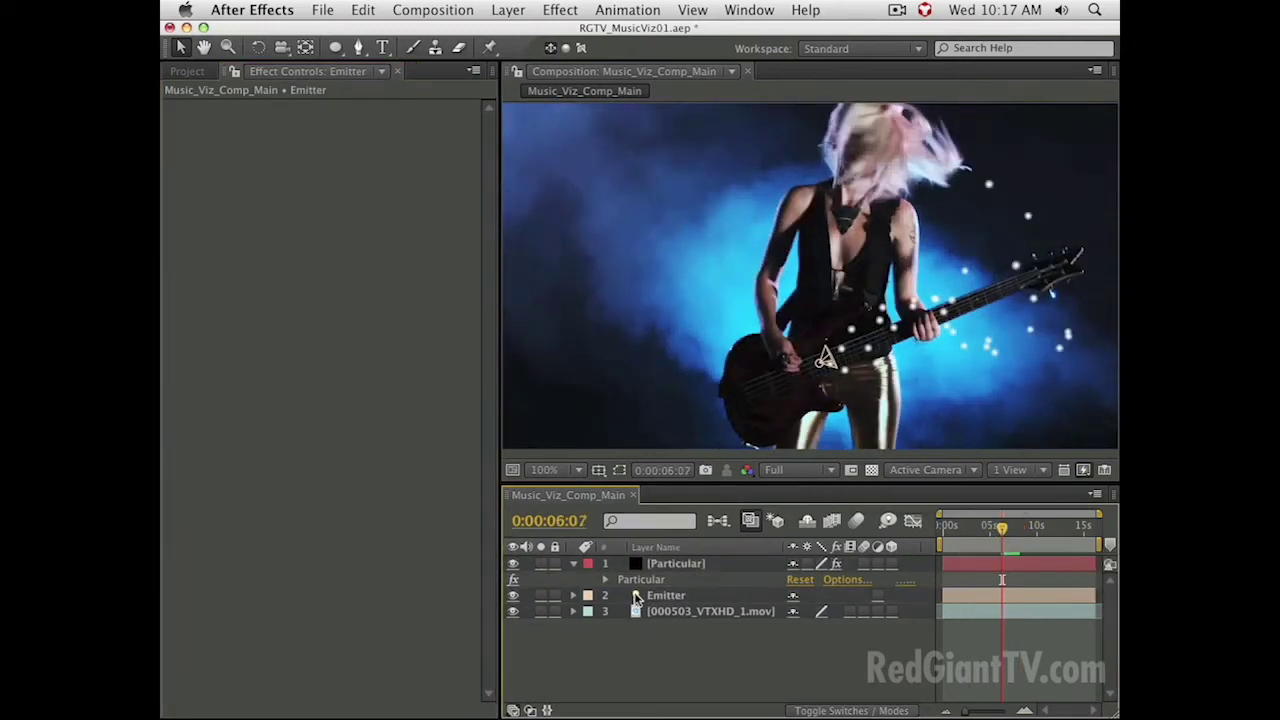
- Set Emit to Continously in the Aux System of the Particular effect and preview the particle trails
{"action": "left_click", "coordinate": [654, 580]}
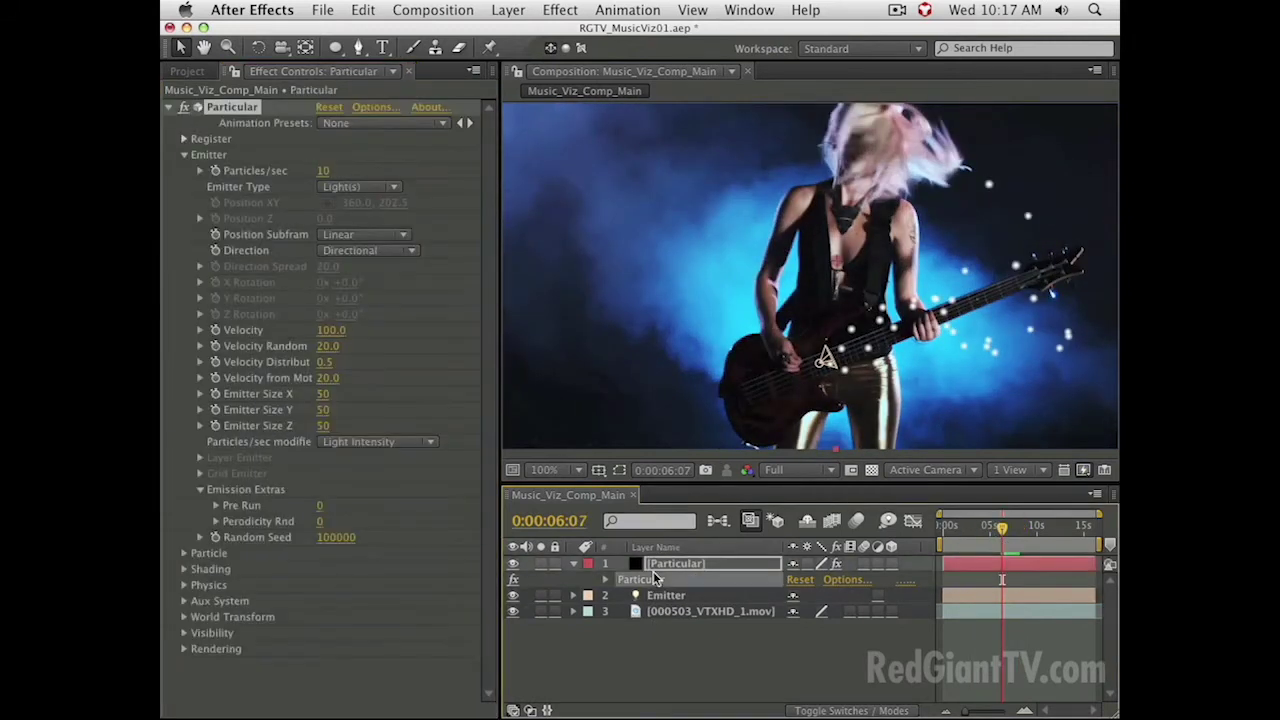
{"action": "left_click", "coordinate": [186, 155]}
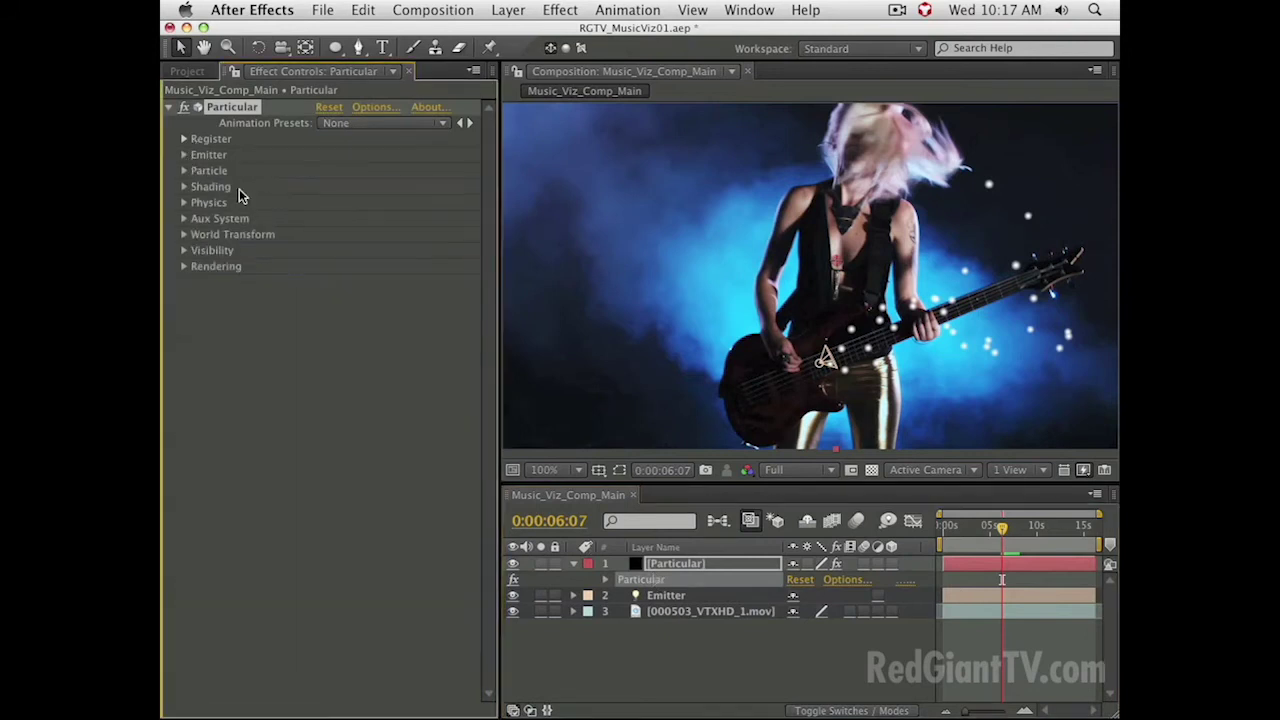
{"action": "left_click", "coordinate": [194, 220]}
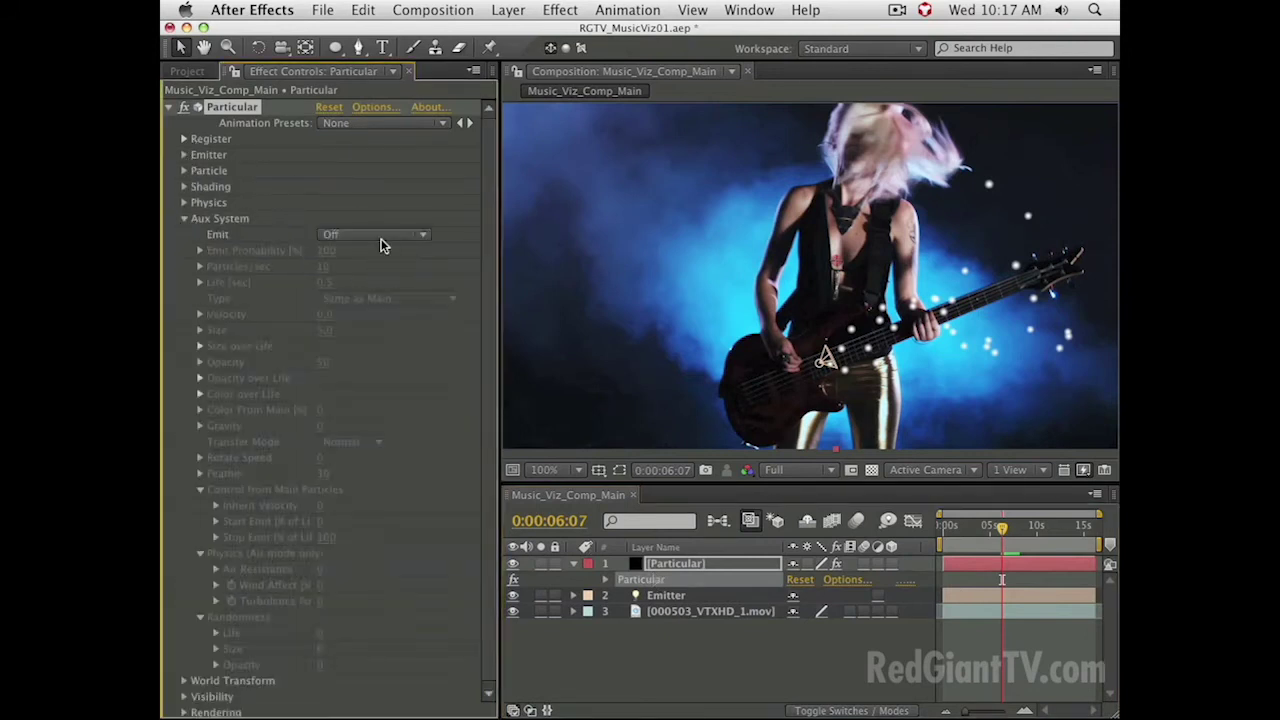
{"action": "left_click", "coordinate": [380, 245]}
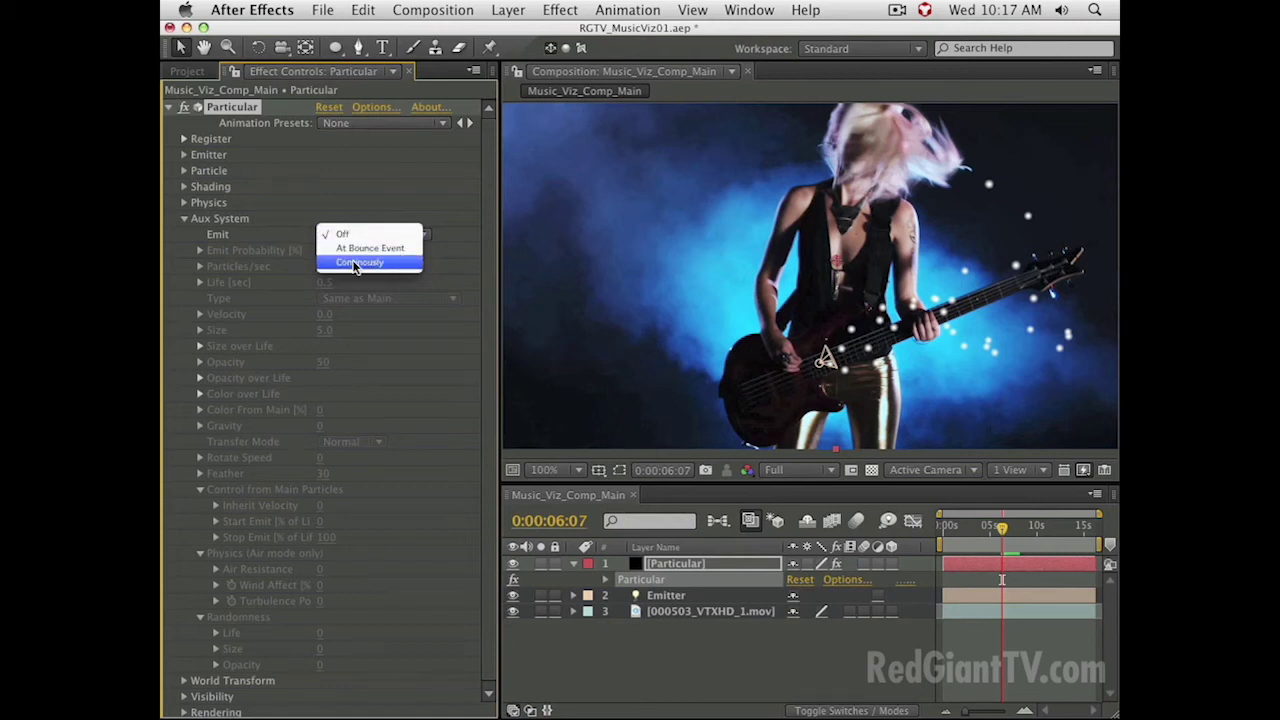
{"action": "left_click", "coordinate": [392, 266]}
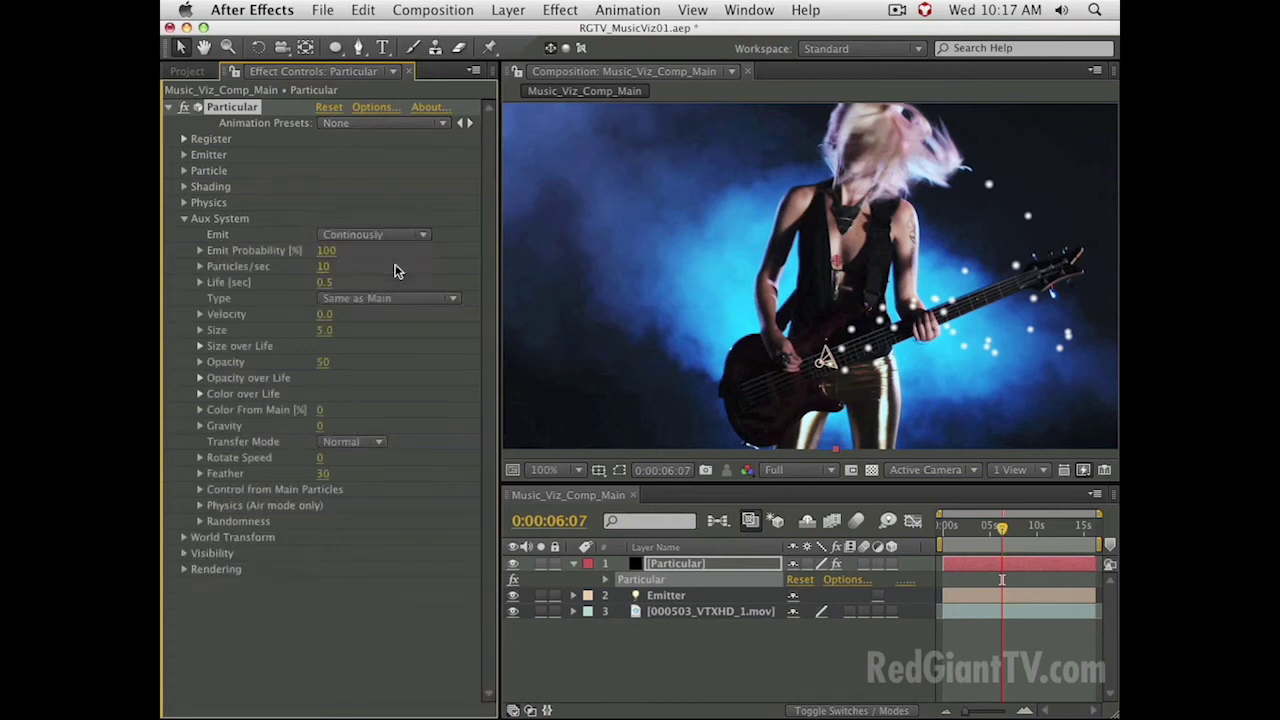
{"action": "left_click", "coordinate": [979, 550]}
{"action": "left_click_drag", "start_coordinate": [979, 546], "coordinate": [980, 548]}
{"action": "key", "text": "space"}
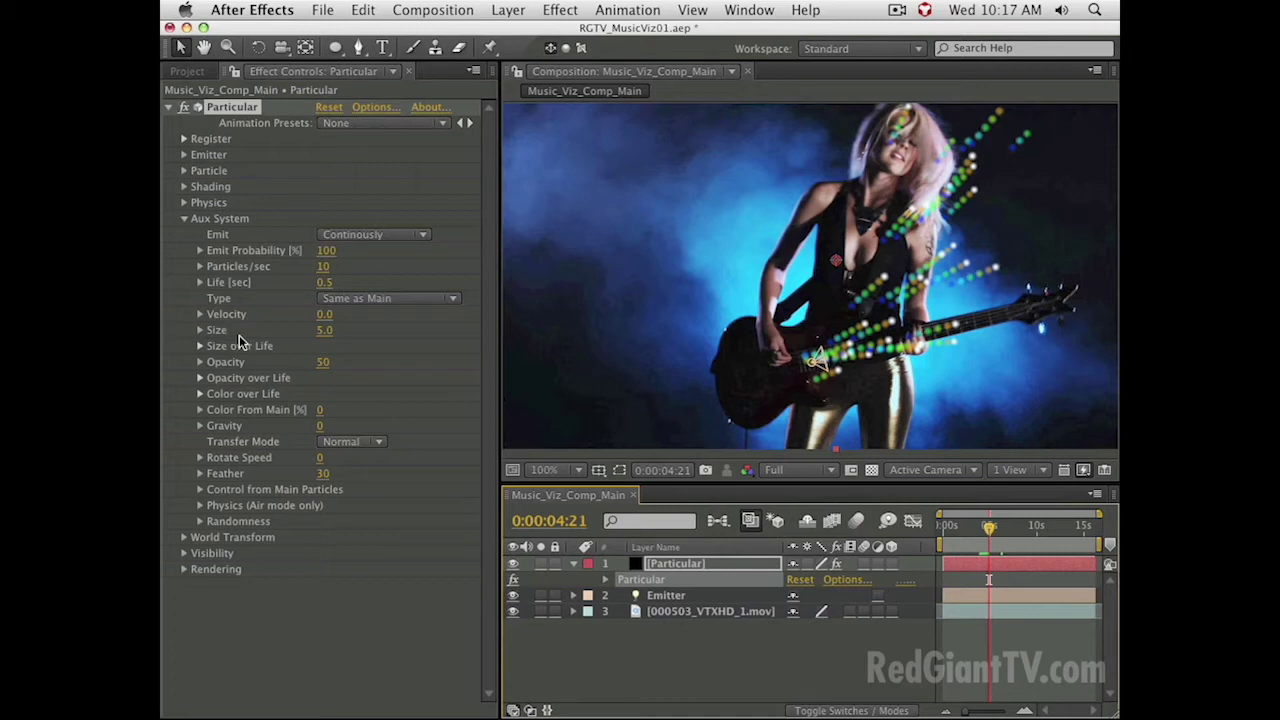
- Try Star (No DOF) as the Aux System's particle type and check its Color over Life gradient
{"action": "left_click", "coordinate": [387, 299]}
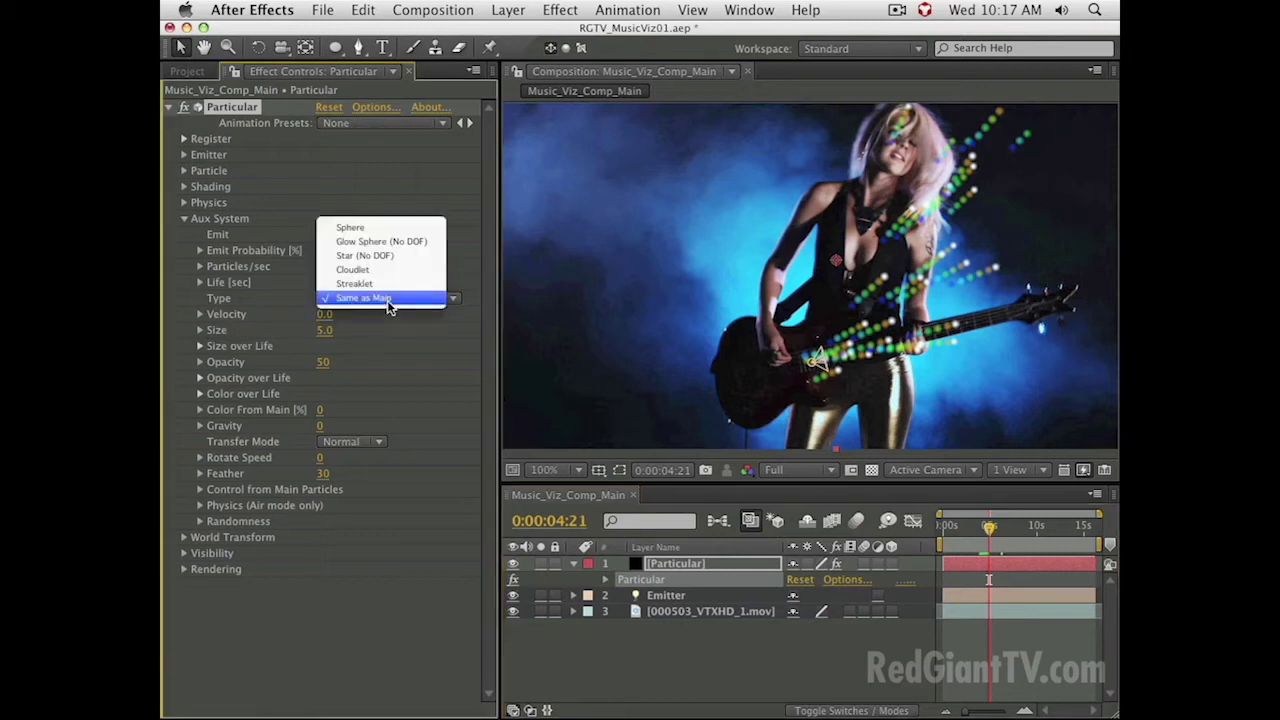
{"action": "left_click", "coordinate": [417, 258]}
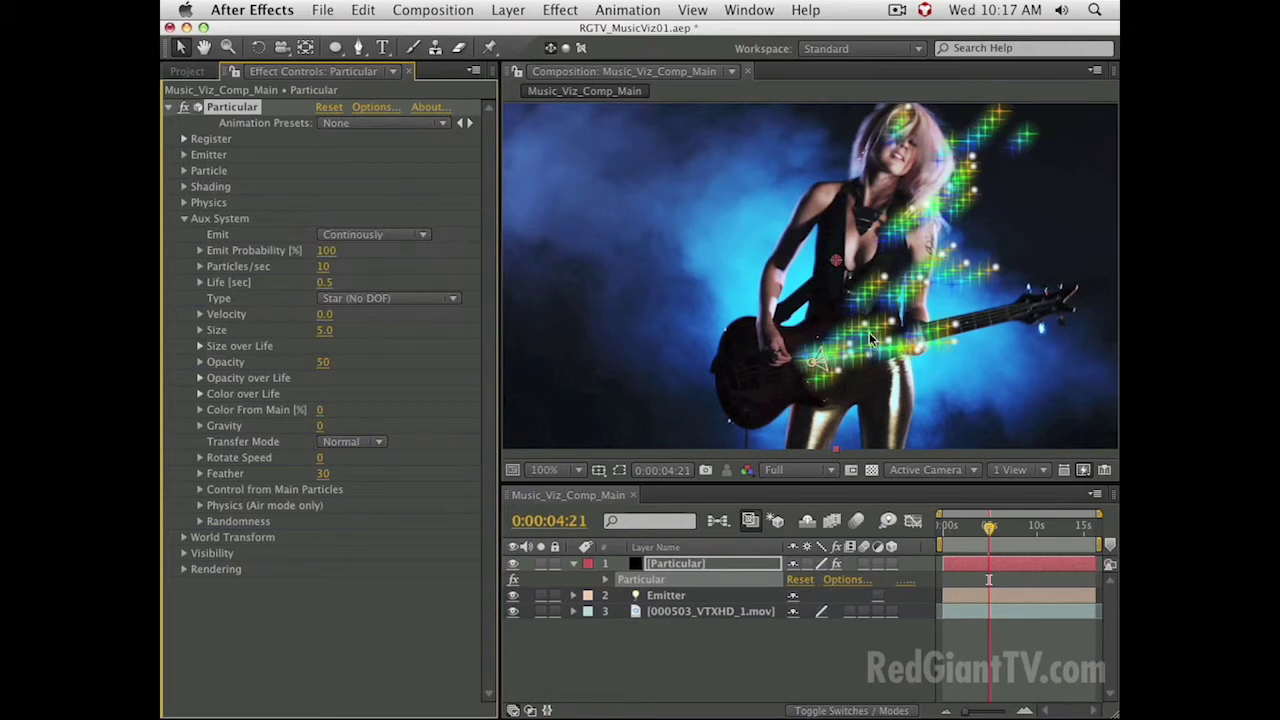
{"action": "left_click", "coordinate": [199, 394]}
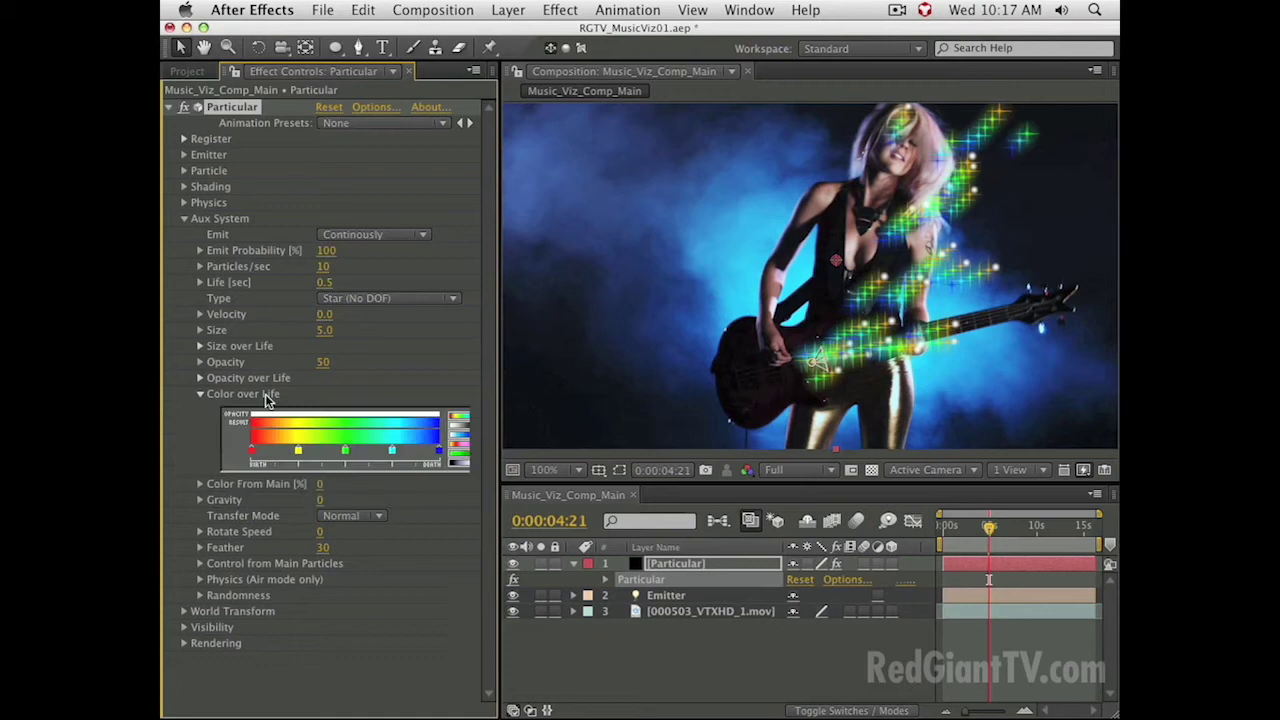
{"action": "left_click", "coordinate": [199, 394]}
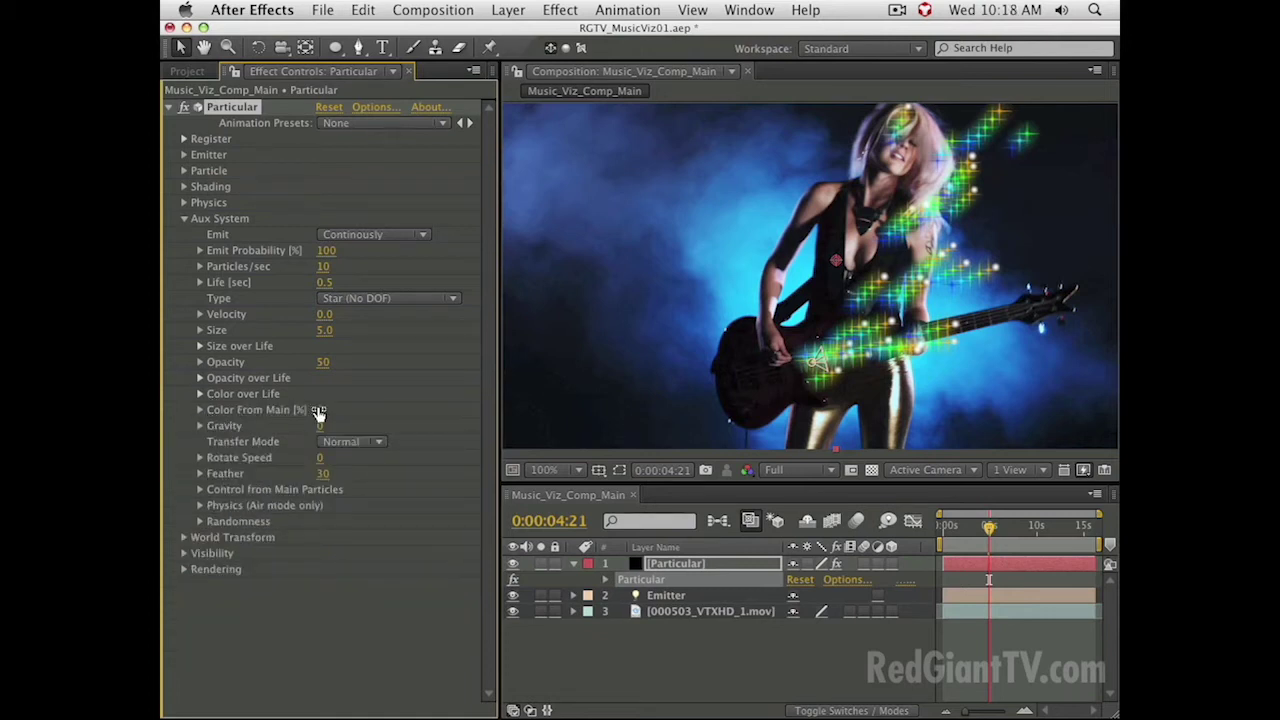
{"action": "left_click_drag", "start_coordinate": [322, 409], "coordinate": [238, 405]}
- Set the main Particle Size to 0 and check the remaining aux particles around 0:00:04:22
{"action": "left_click", "coordinate": [184, 171]}
{"action": "scroll", "coordinate": [229, 210], "scroll_direction": "up", "scroll_amount": 2}
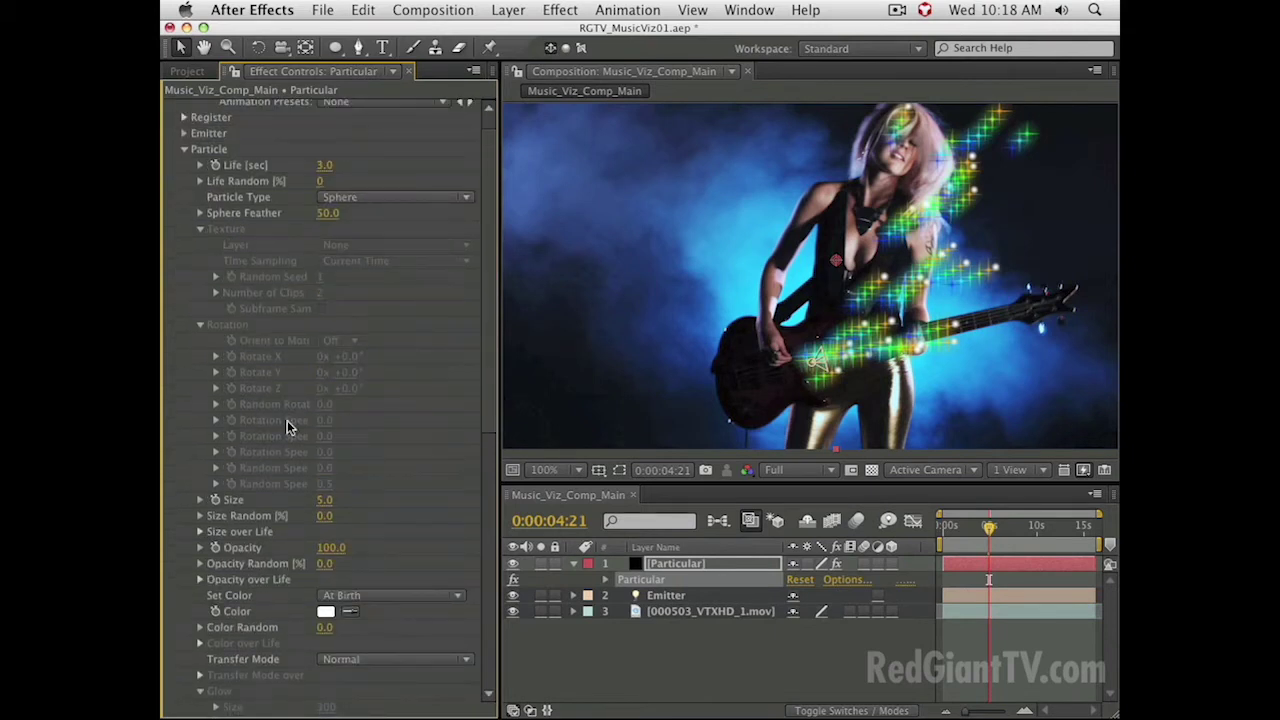
{"action": "left_click", "coordinate": [325, 499]}
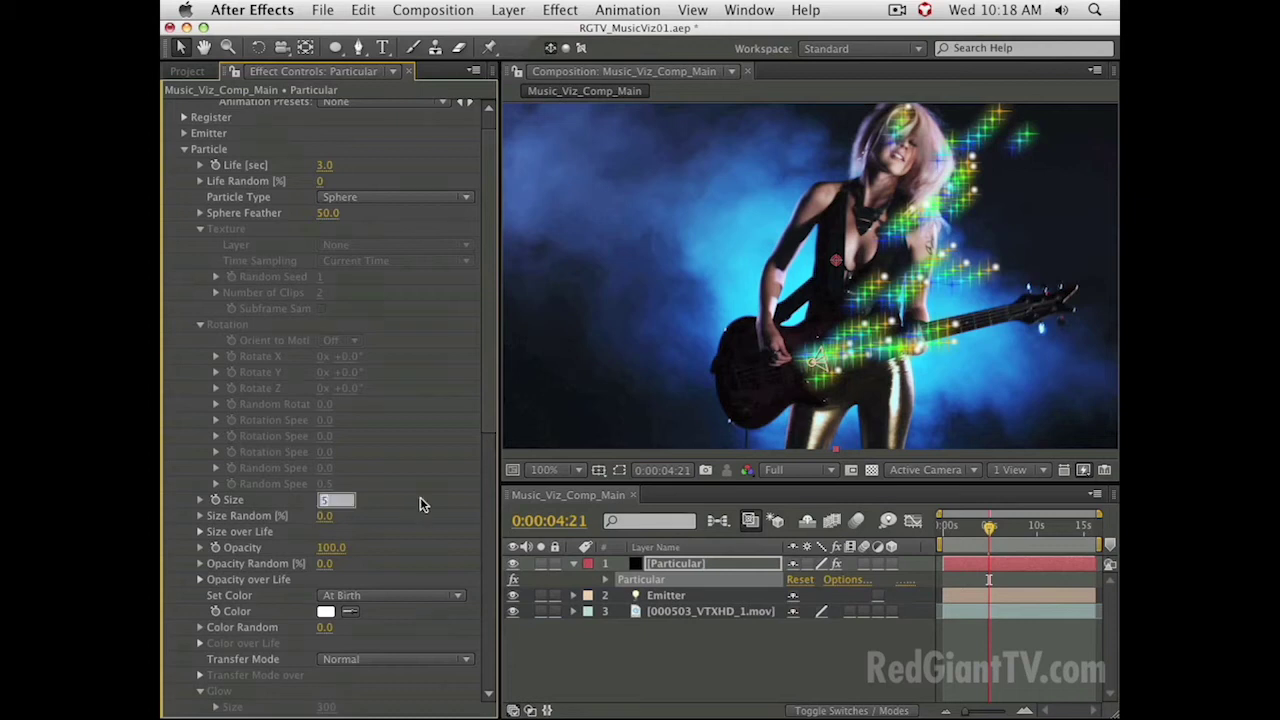
{"action": "key", "text": "Return"}
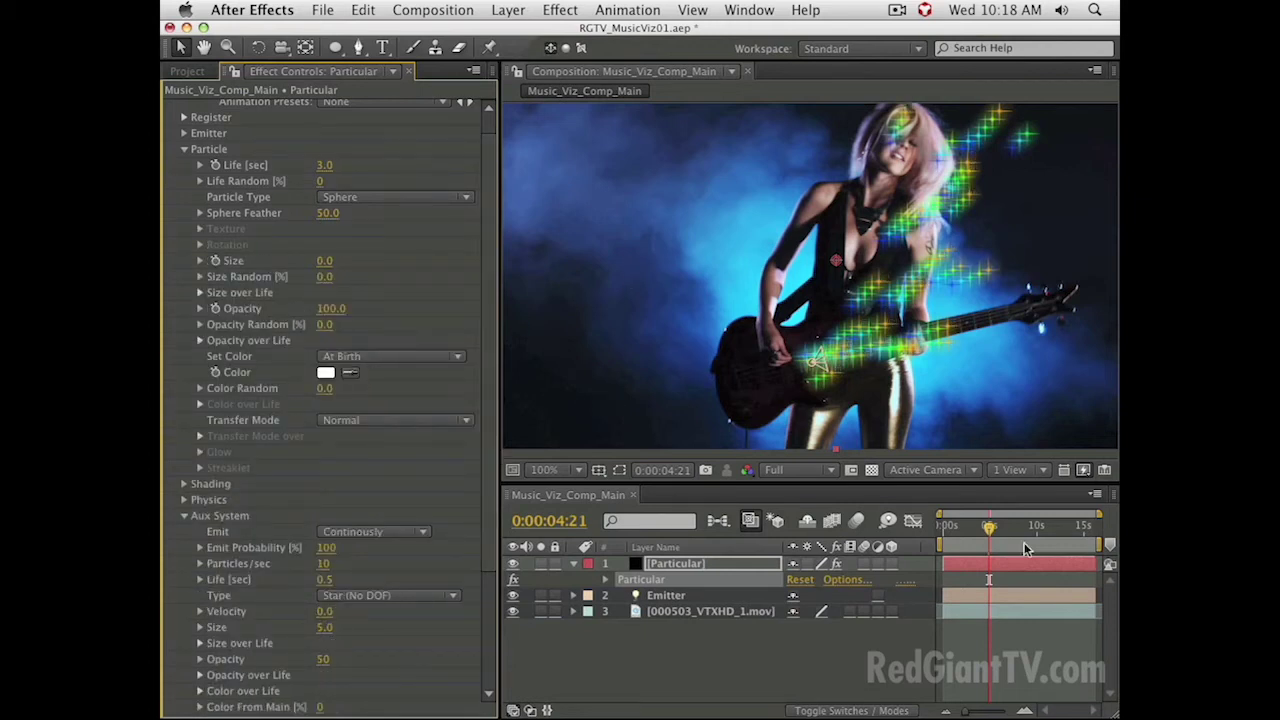
{"action": "left_click_drag", "start_coordinate": [972, 530], "coordinate": [989, 529]}
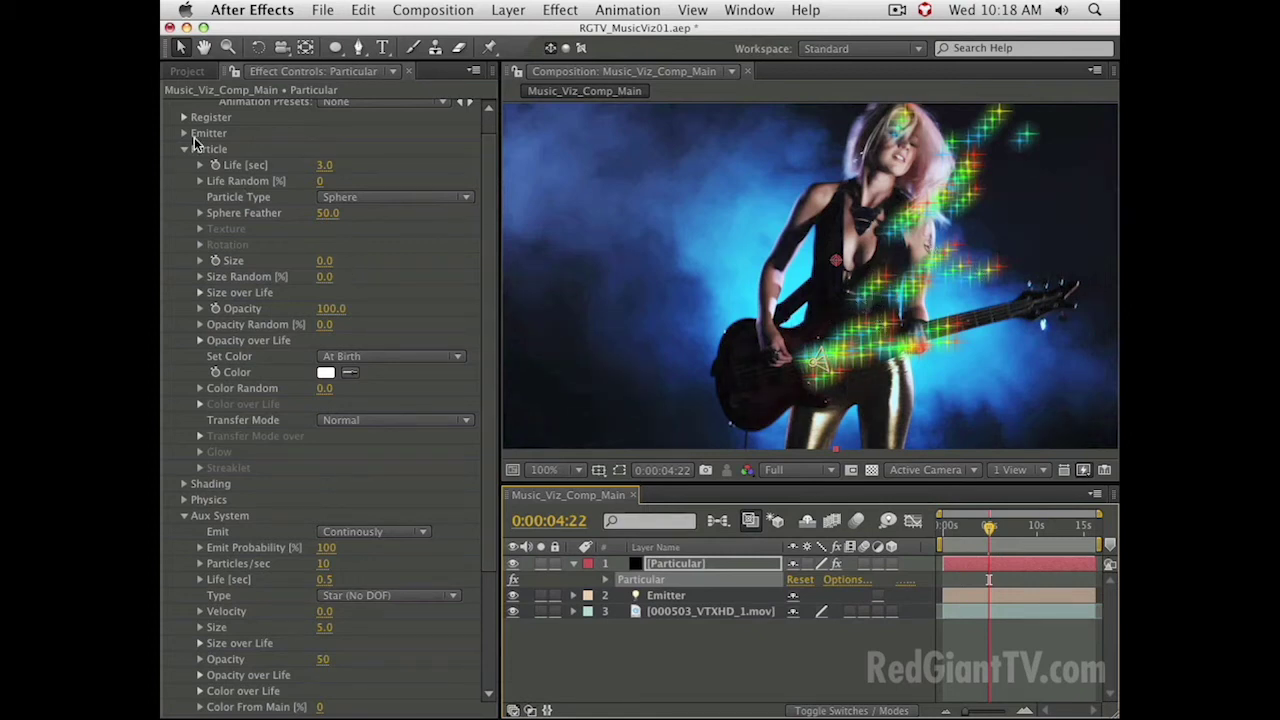
{"action": "left_click", "coordinate": [184, 150]}
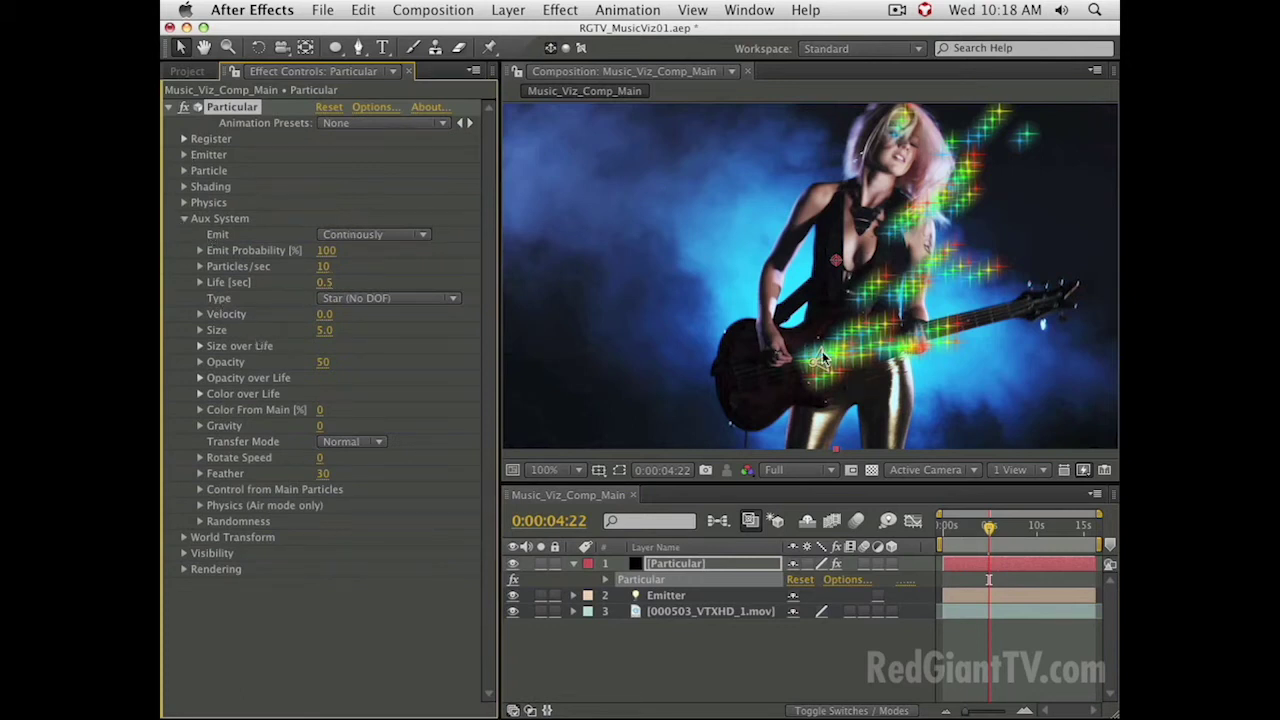
- Set the Aux System's particle Type to Streaklet and deselect the Particular layer
{"action": "left_click", "coordinate": [188, 218]}
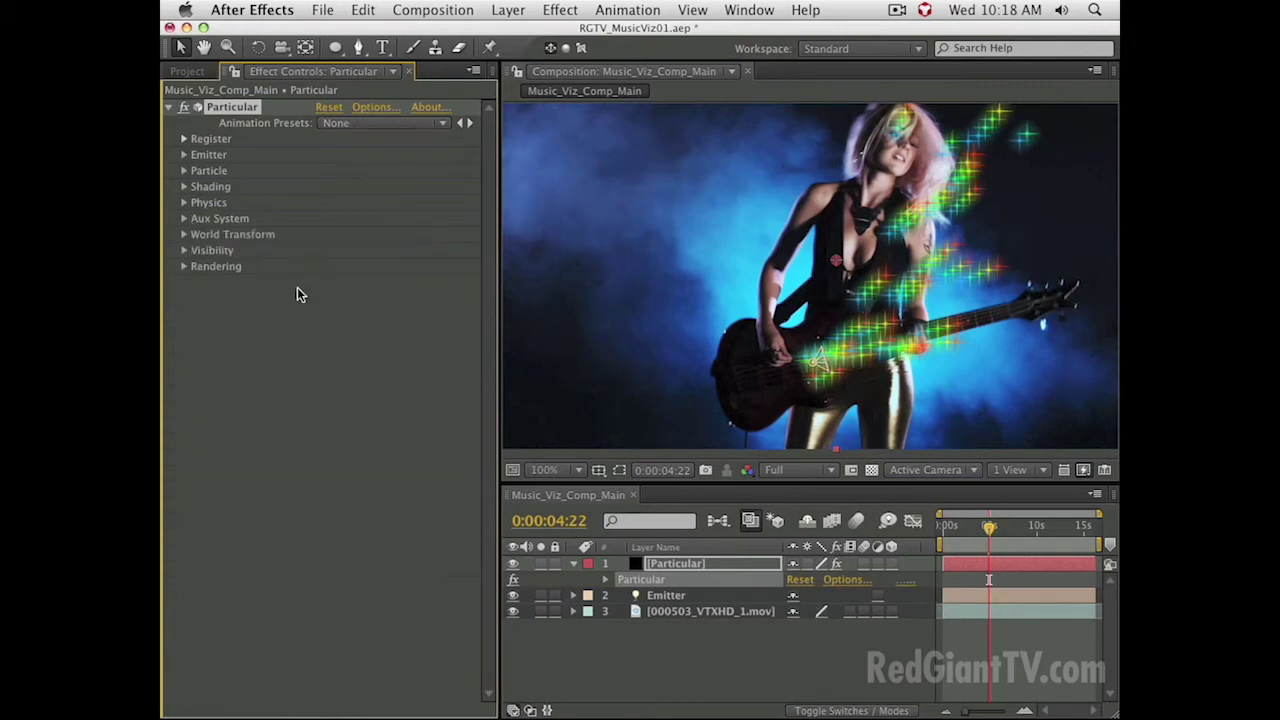
{"action": "left_click", "coordinate": [183, 218]}
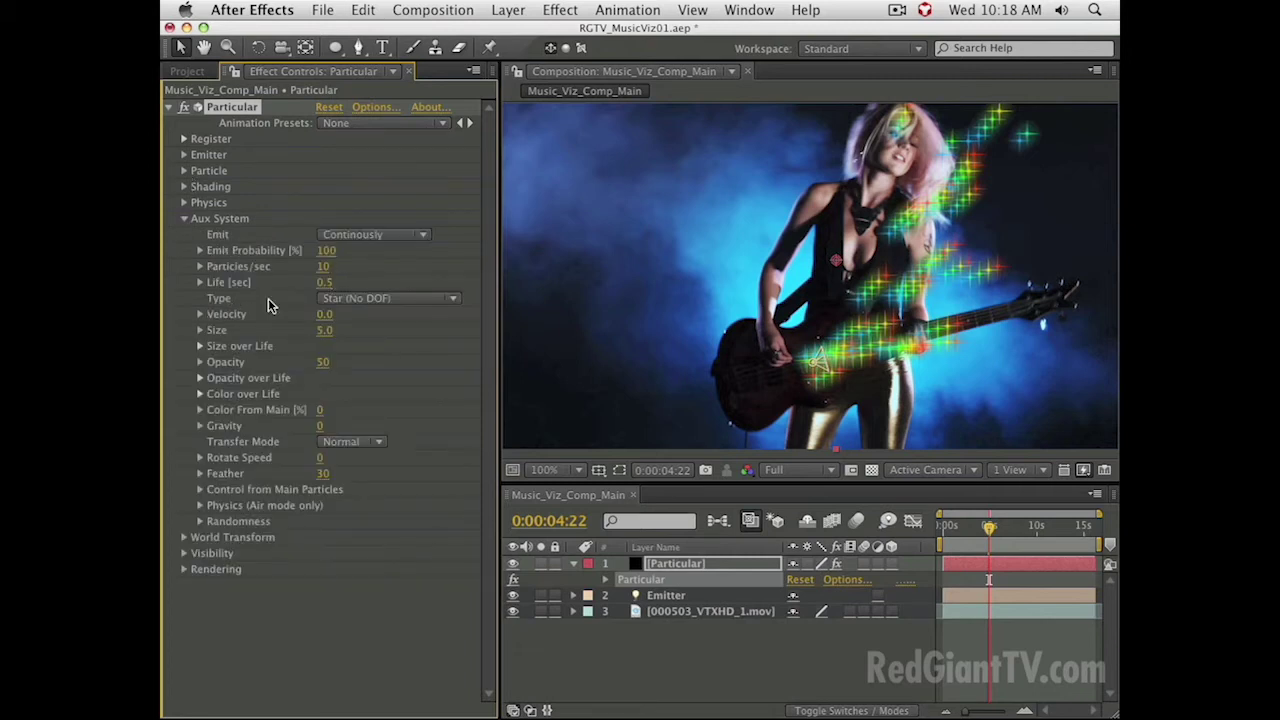
{"action": "left_click", "coordinate": [340, 298]}
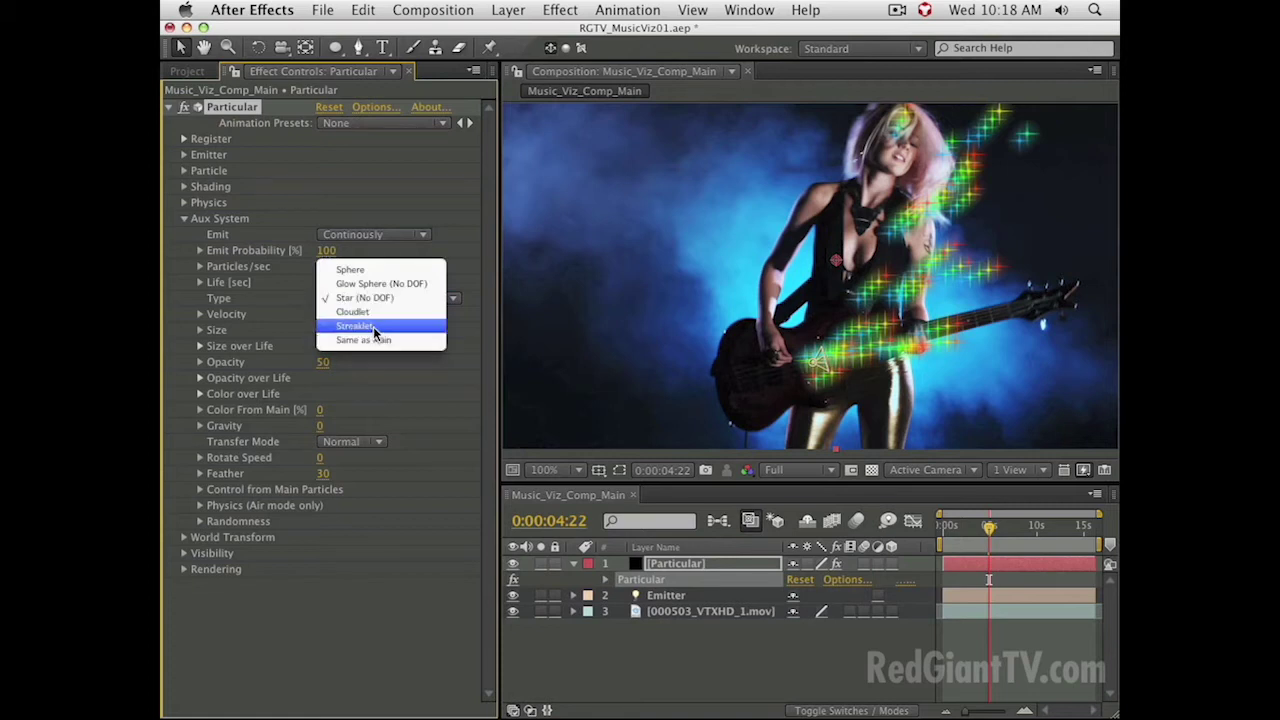
{"action": "left_click", "coordinate": [373, 326]}
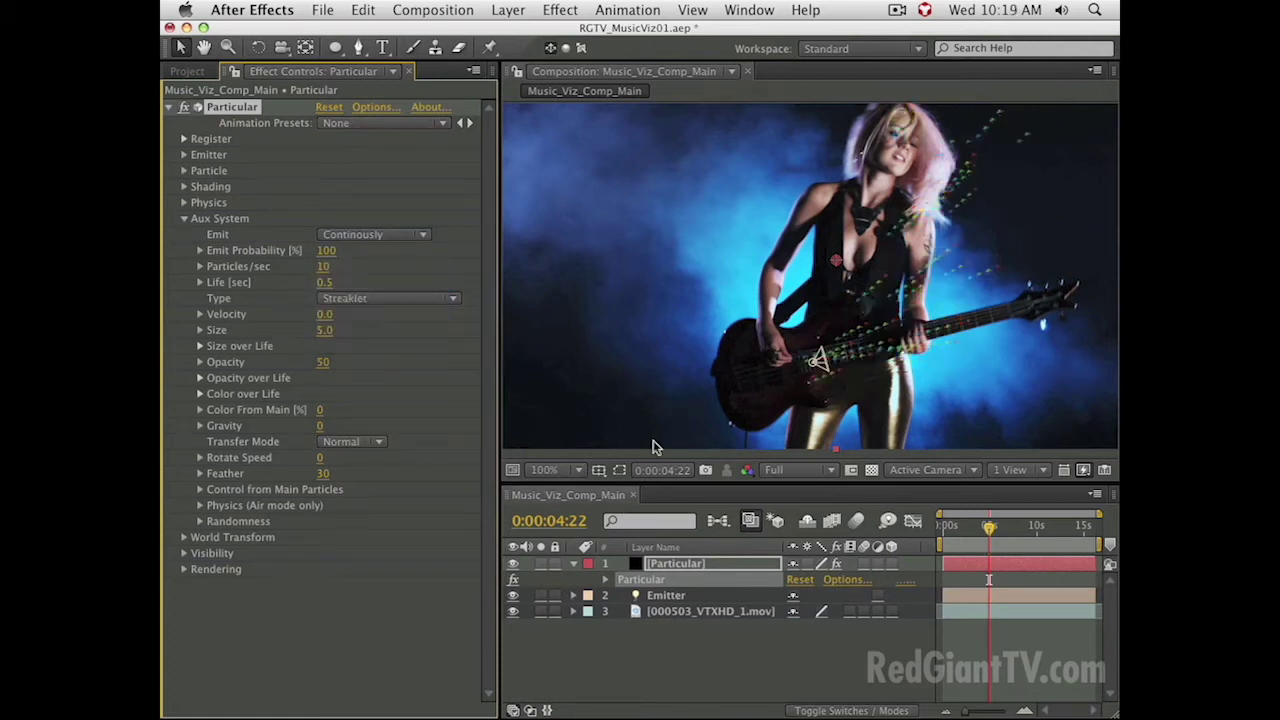
{"action": "left_click", "coordinate": [641, 643]}
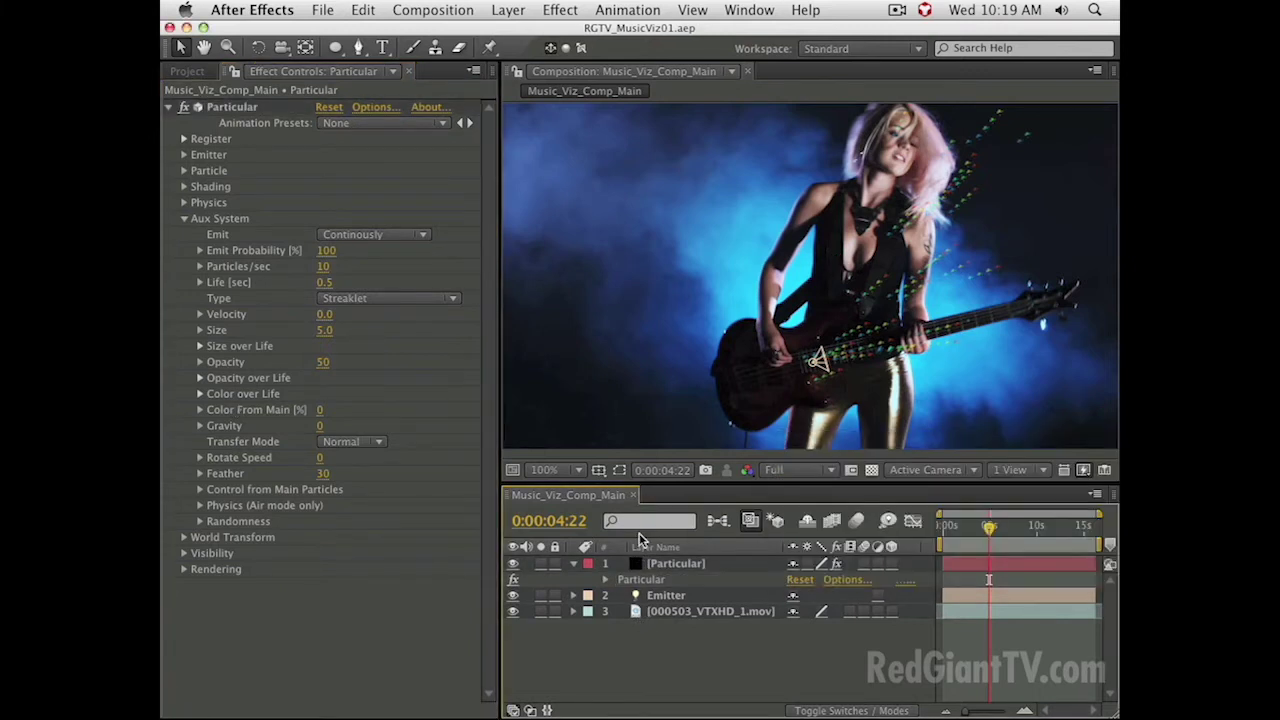
- Create a new composition with default settings and add a 720 x 405 px black solid to it
{"action": "key", "text": "super+n"}
{"action": "key", "text": "Return"}
{"action": "key", "text": "super+y"}
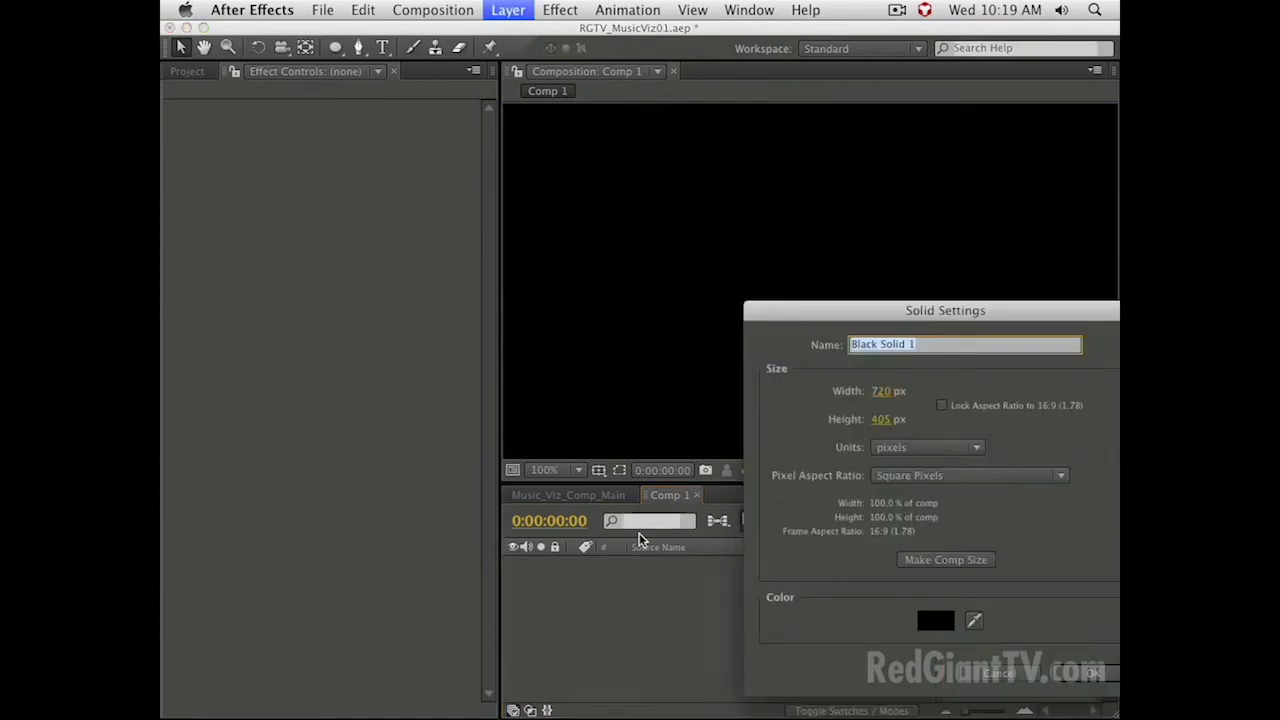
{"action": "key", "text": "Return"}
- Apply Trapcode Particular to the black solid and move to 0:00:15:06 to show the particles
{"action": "left_click", "coordinate": [560, 10]}
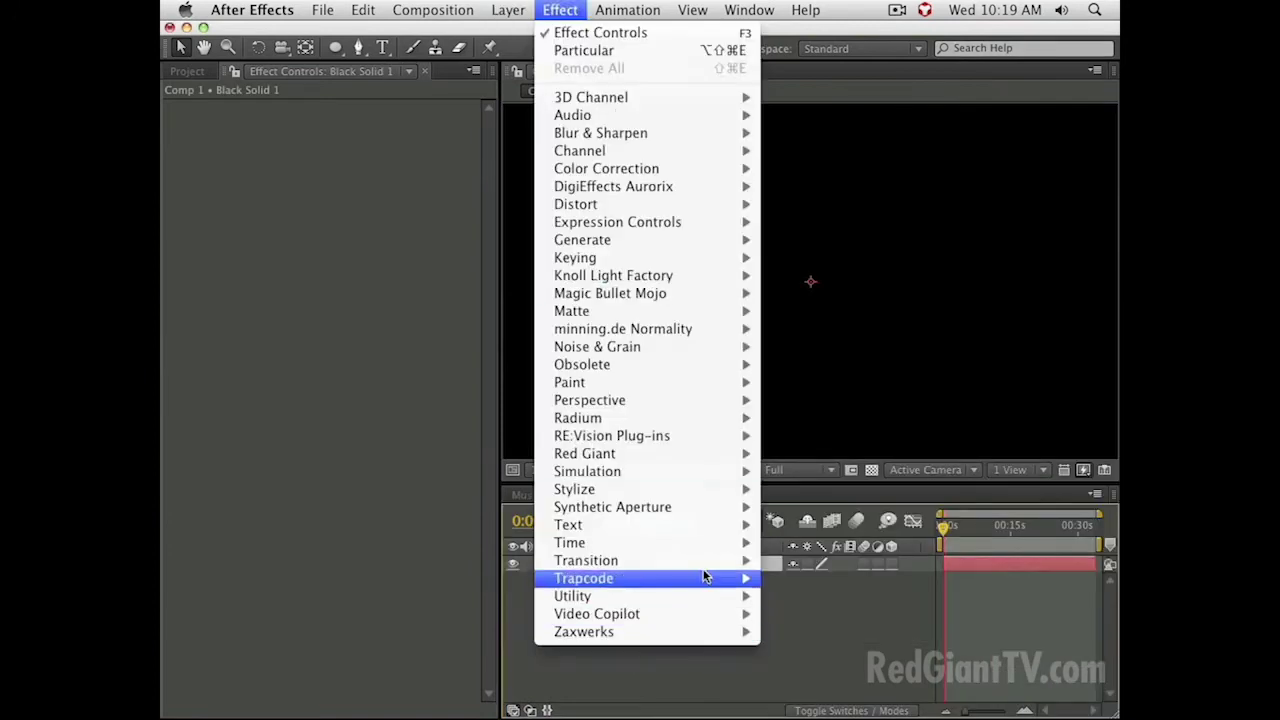
{"action": "mouse_move", "coordinate": [705, 577]}
{"action": "left_click", "coordinate": [825, 631]}
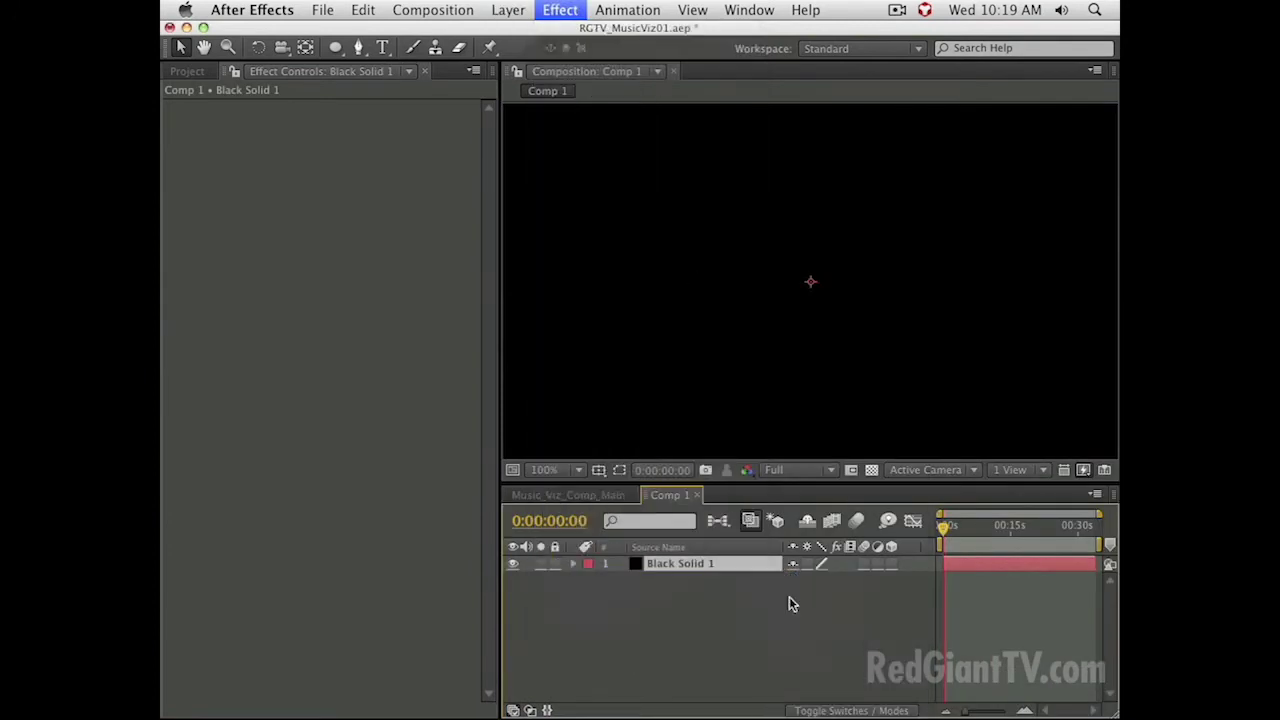
{"action": "left_click", "coordinate": [1012, 525]}
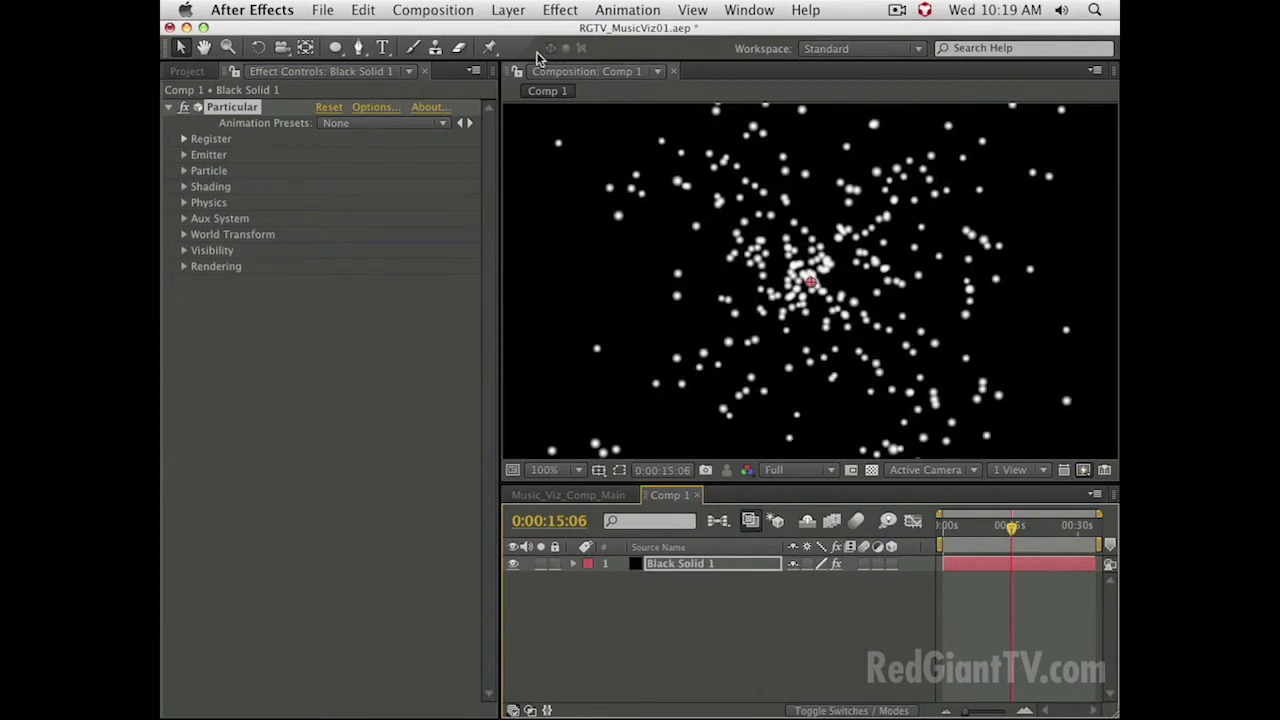
- Add a light layer named Emitter to the test composition
{"action": "left_click", "coordinate": [510, 9]}
{"action": "mouse_move", "coordinate": [526, 33]}
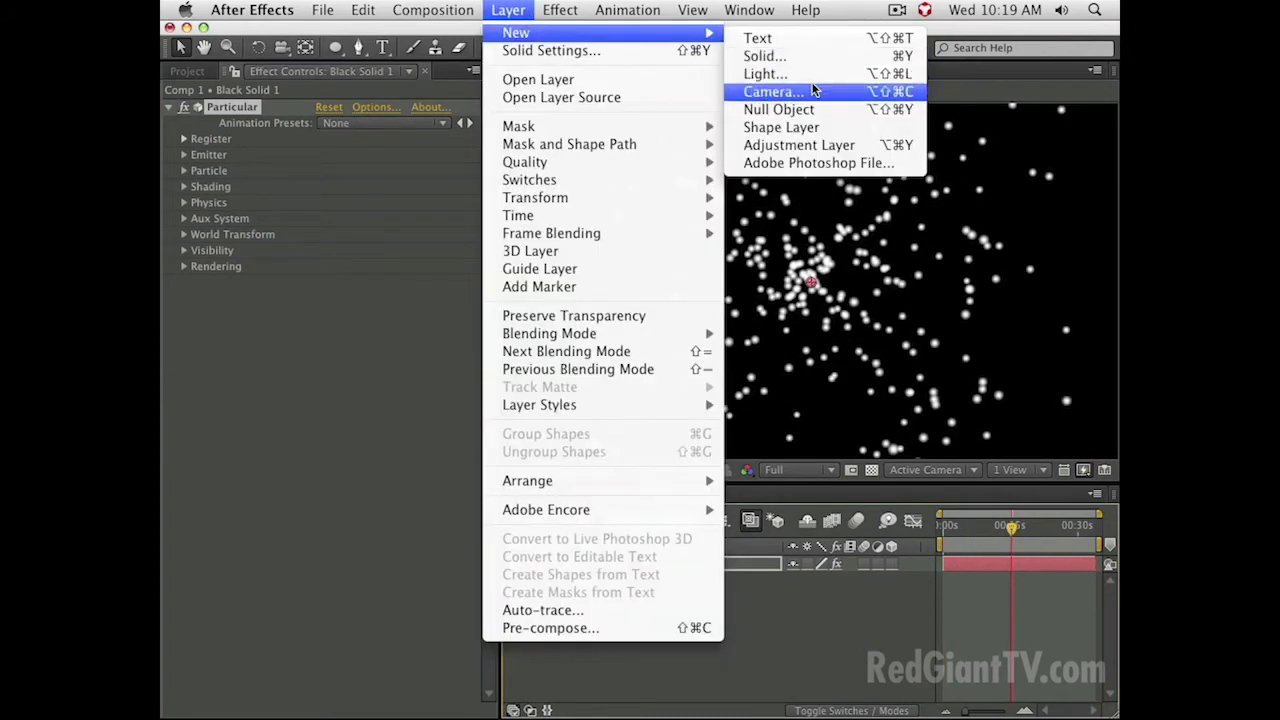
{"action": "left_click", "coordinate": [770, 74]}
{"action": "type", "text": "Emitter"}
{"action": "key", "text": "Return"}
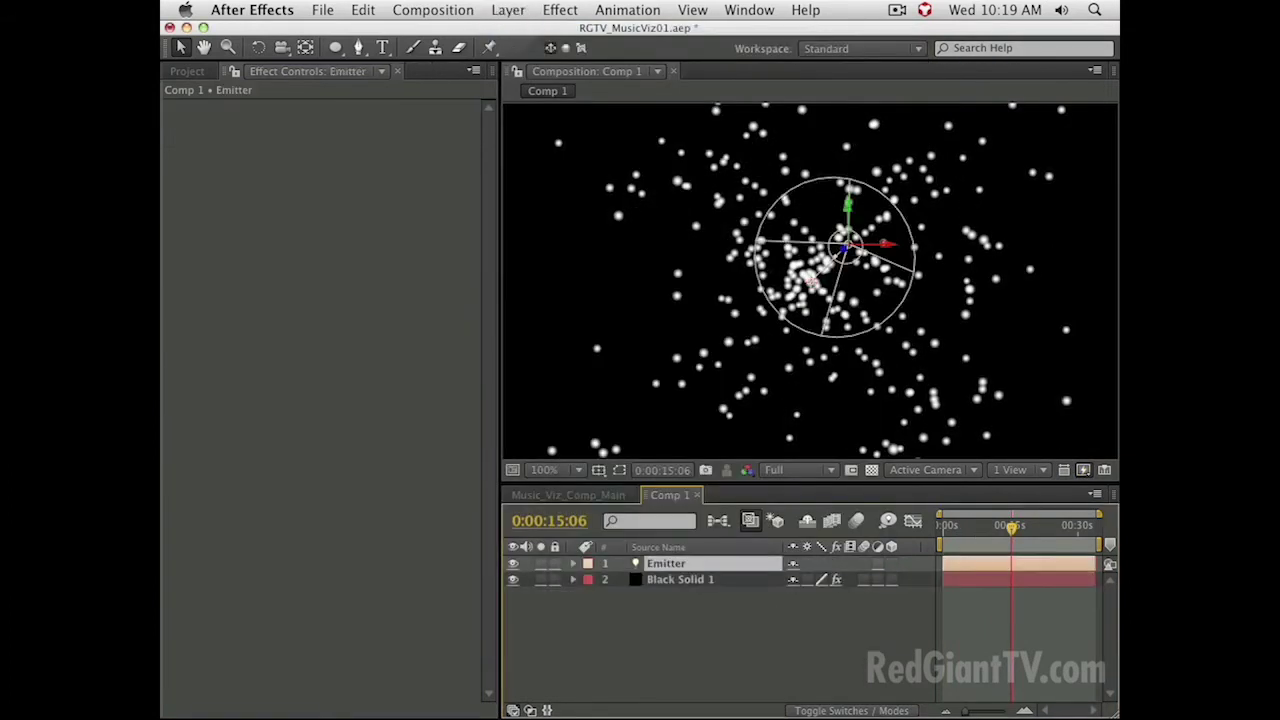
- Change the Emitter light's Light Type to Point
{"action": "double_click", "coordinate": [668, 567]}
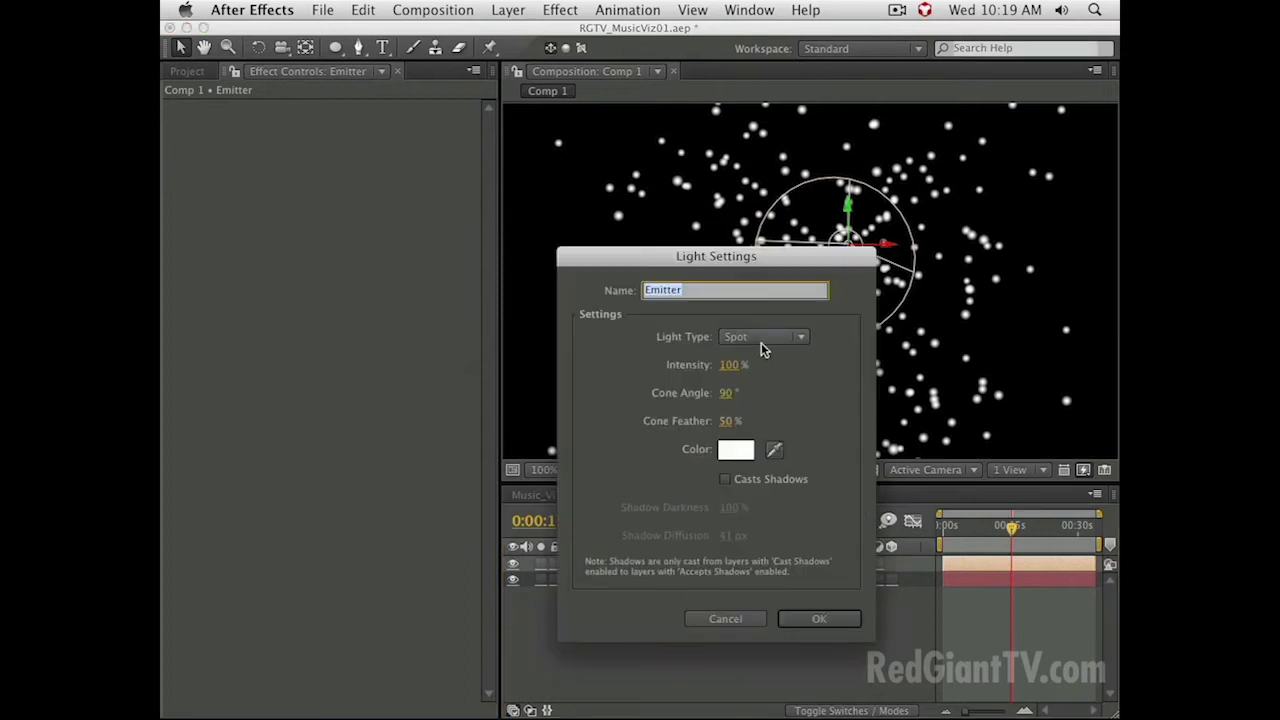
{"action": "left_click", "coordinate": [765, 337]}
{"action": "left_click", "coordinate": [762, 389]}
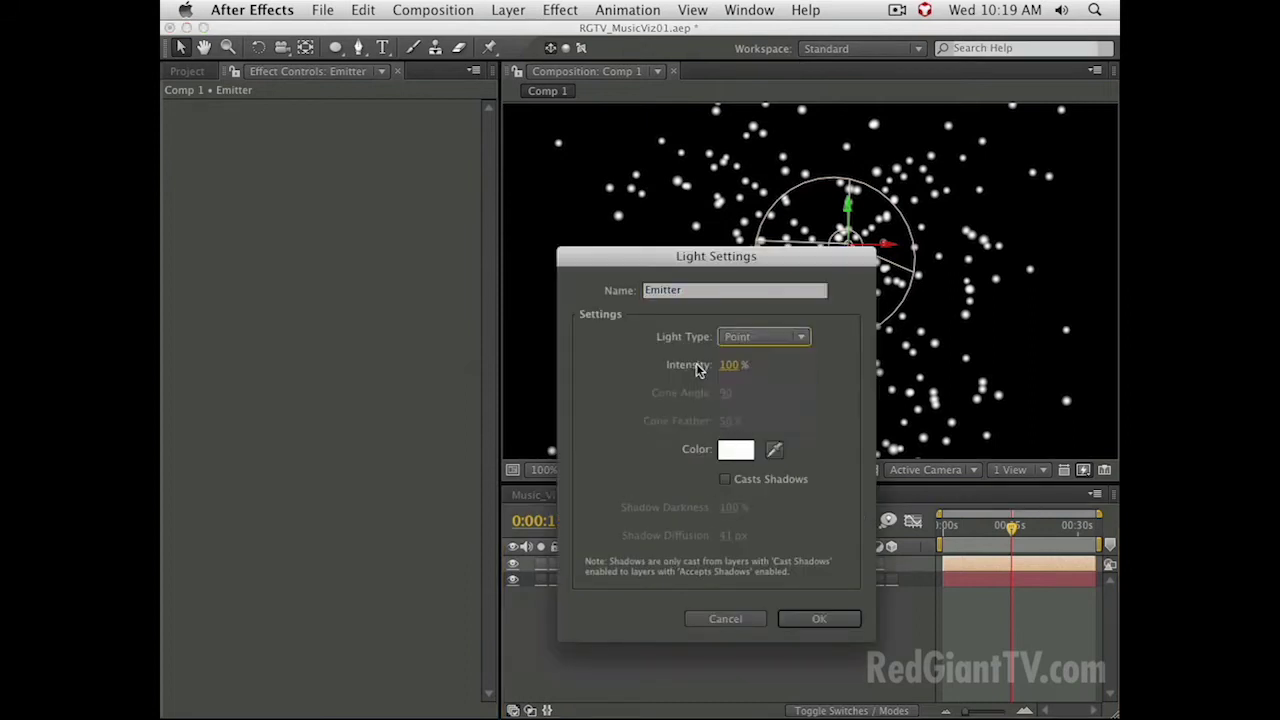
{"action": "key", "text": "Return"}
- Add the expression wiggle(1, 300) to the Emitter light's Position and preview the motion
{"action": "key", "text": "p"}
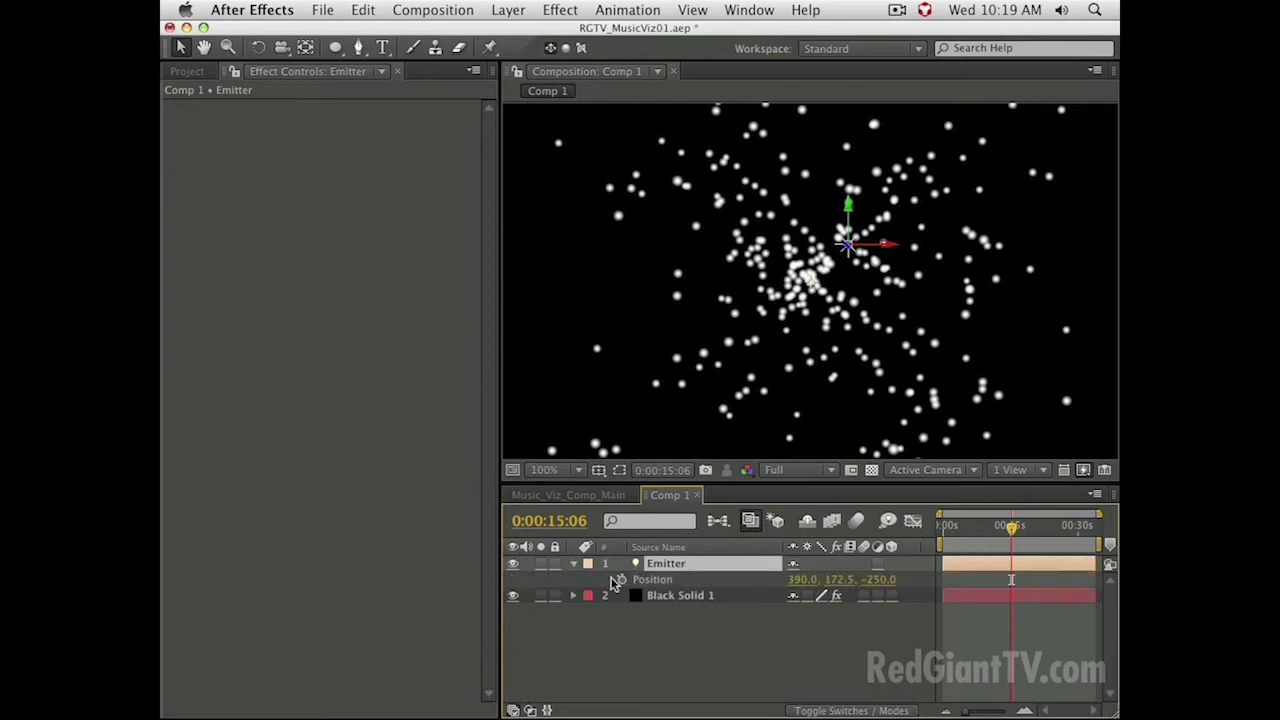
{"action": "left_click", "coordinate": [620, 580], "text": "alt"}
{"action": "type", "text": "wiggle(1, 300"}
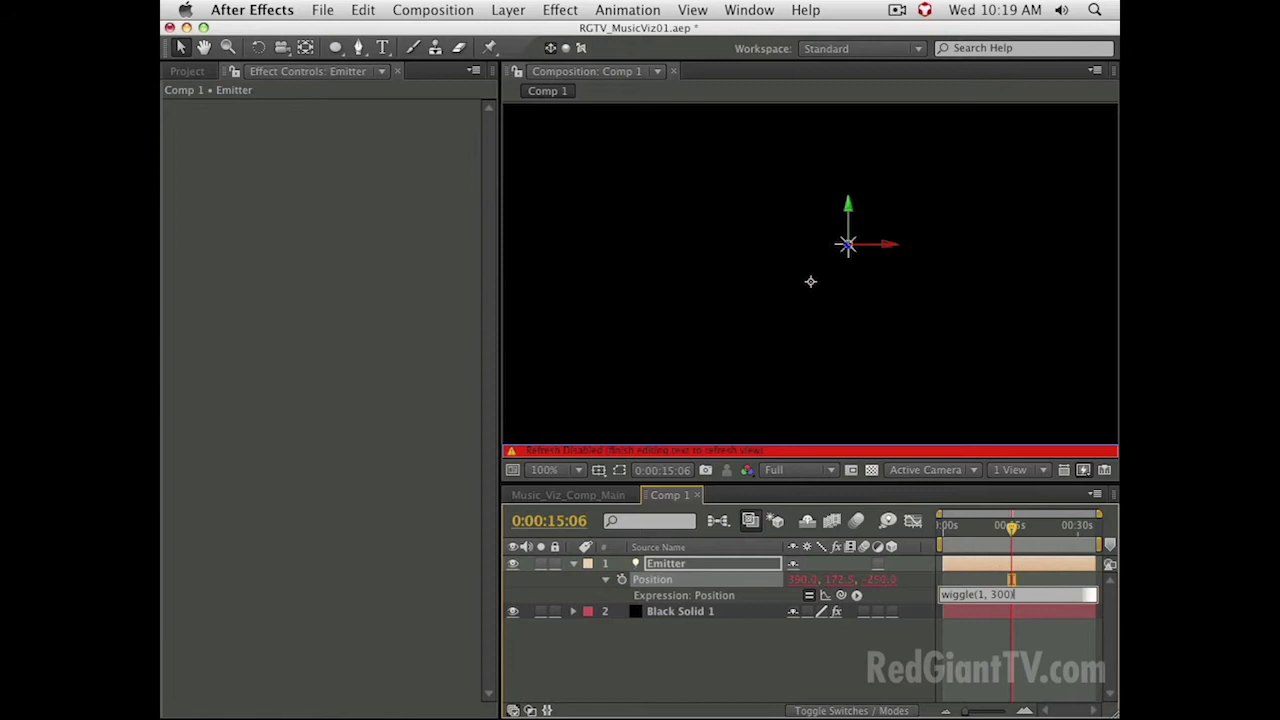
{"action": "key", "text": "KP_Enter"}
{"action": "key", "text": "space"}
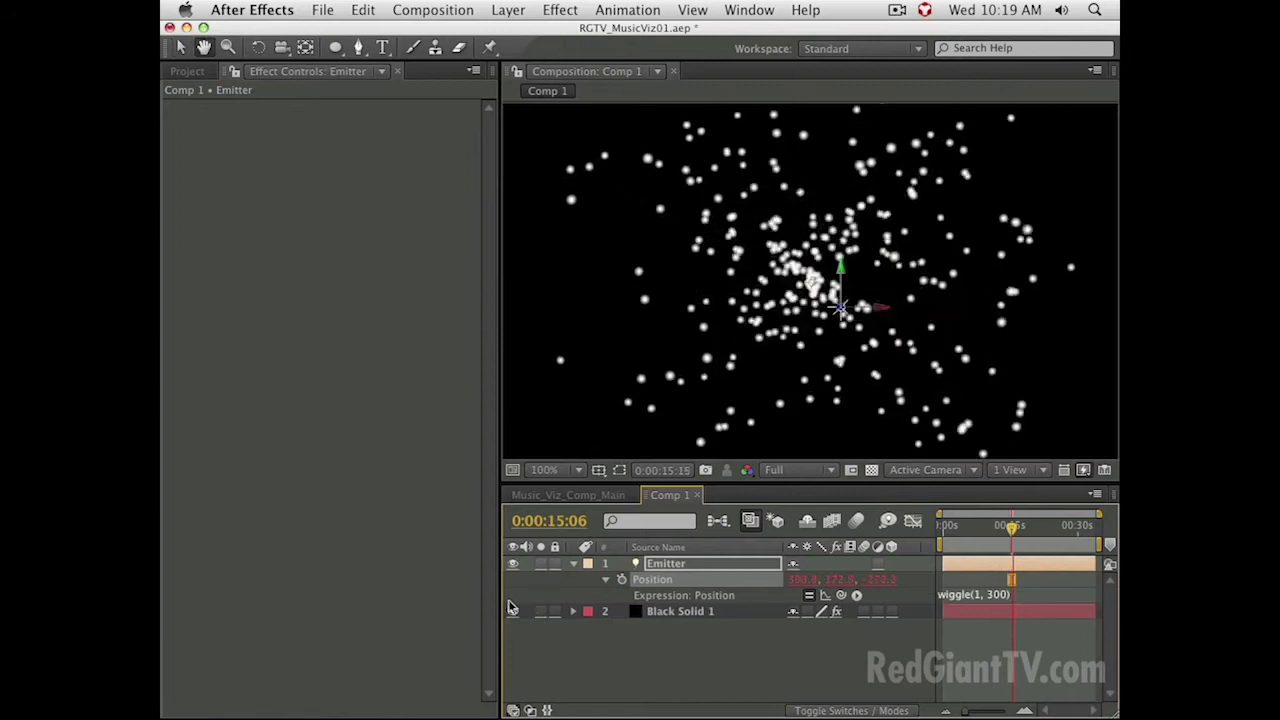
{"action": "key", "text": "space"}
- Set Particular's Emitter Type to Light(s) on the black solid and preview the particles with the composition view at 50%
{"action": "left_click", "coordinate": [665, 613]}
{"action": "key", "text": "e"}
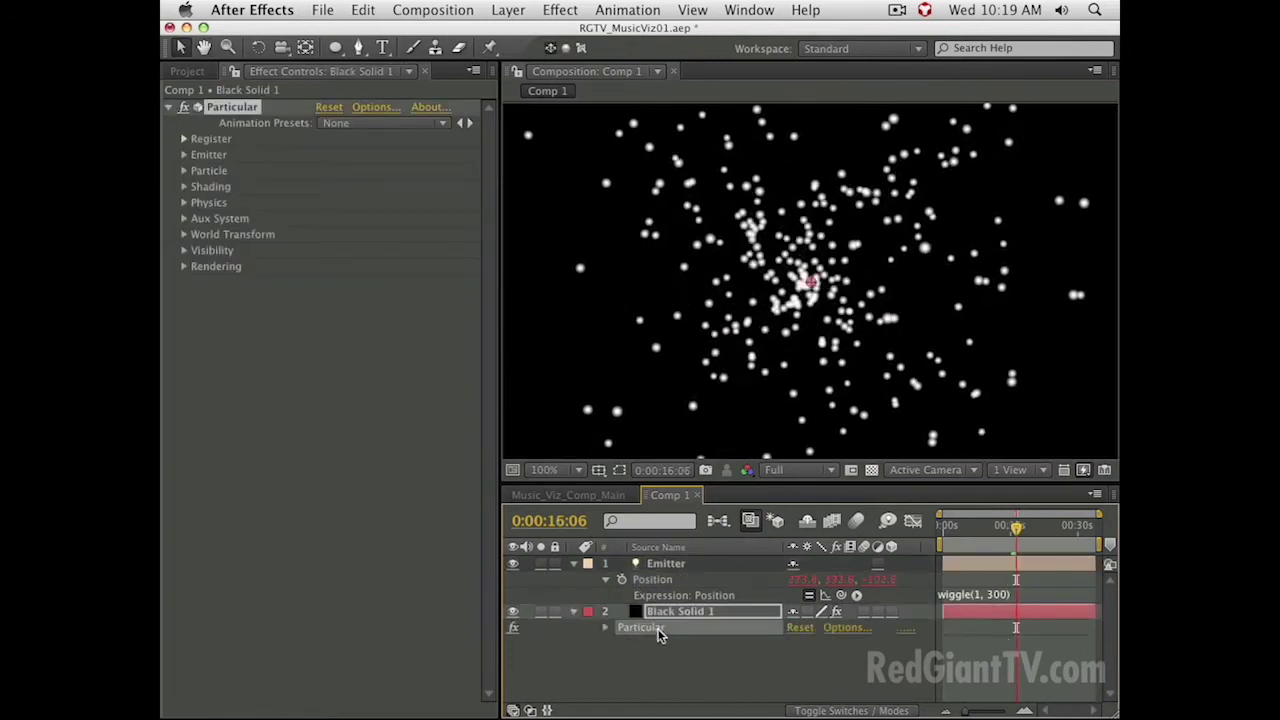
{"action": "left_click", "coordinate": [183, 154]}
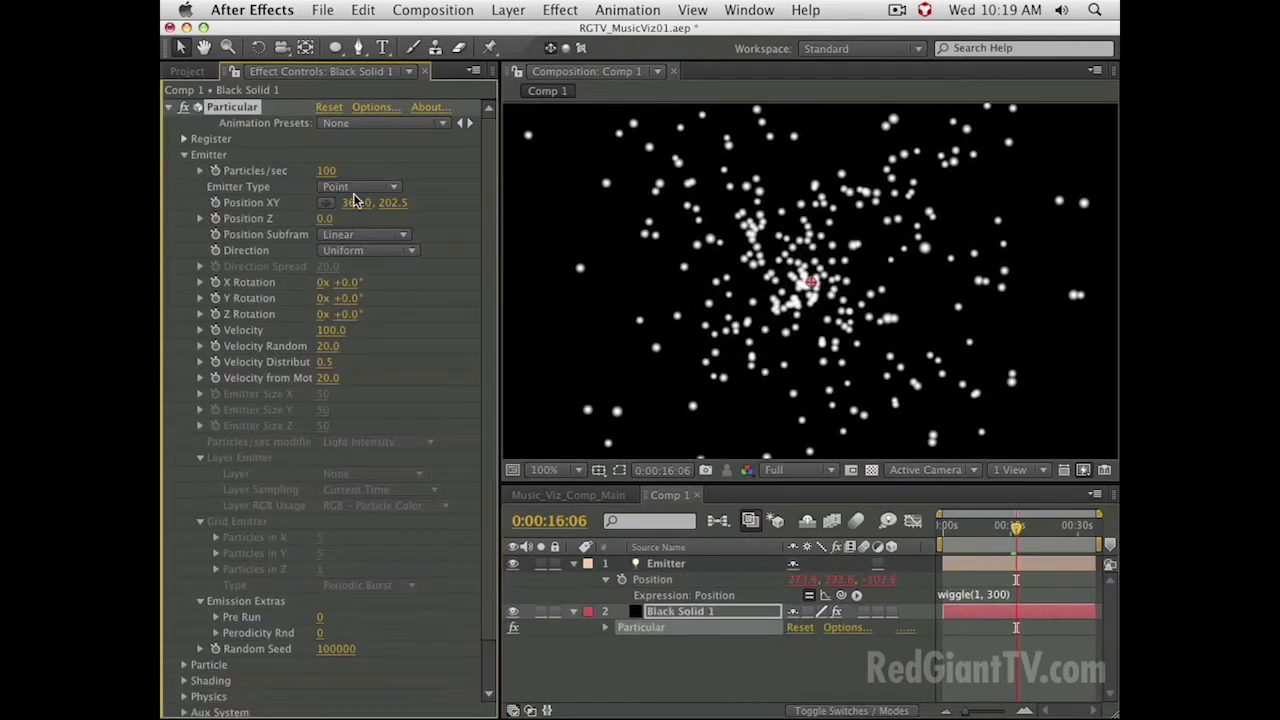
{"action": "left_click", "coordinate": [348, 188]}
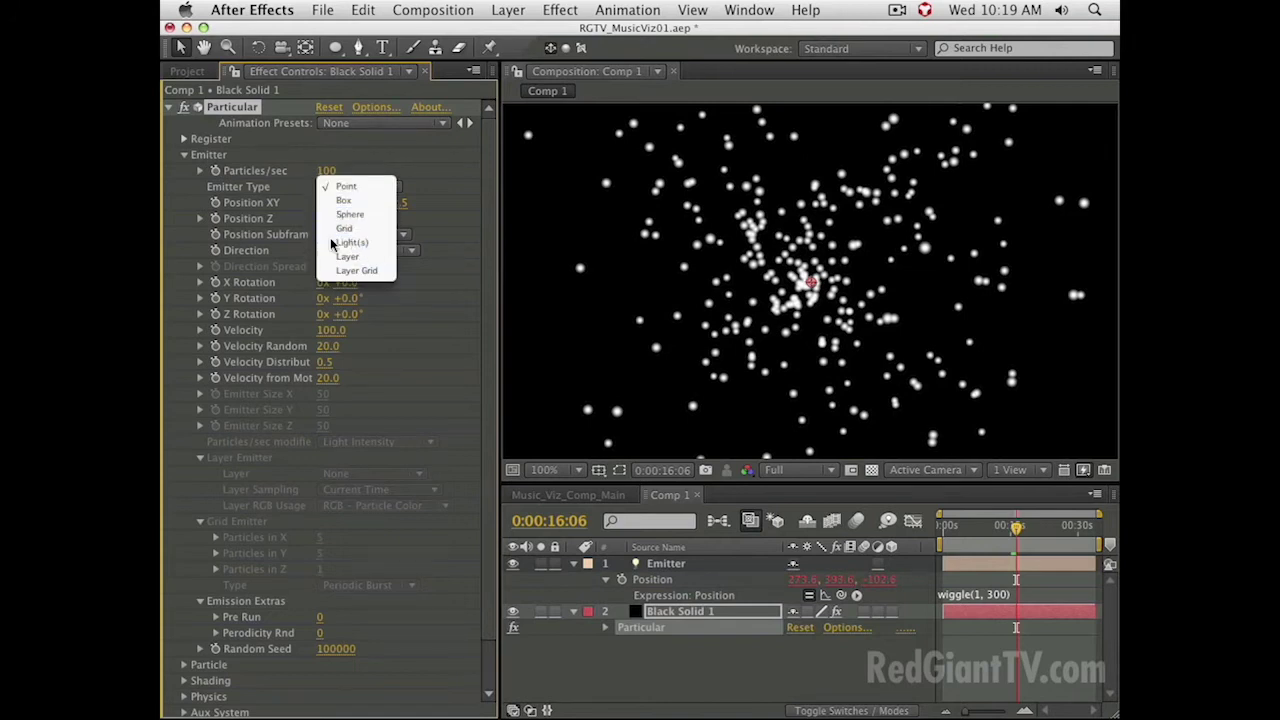
{"action": "left_click", "coordinate": [351, 242]}
{"action": "key", "text": "space"}
{"action": "left_click_drag", "start_coordinate": [1017, 528], "coordinate": [977, 549]}
{"action": "key", "text": "space"}
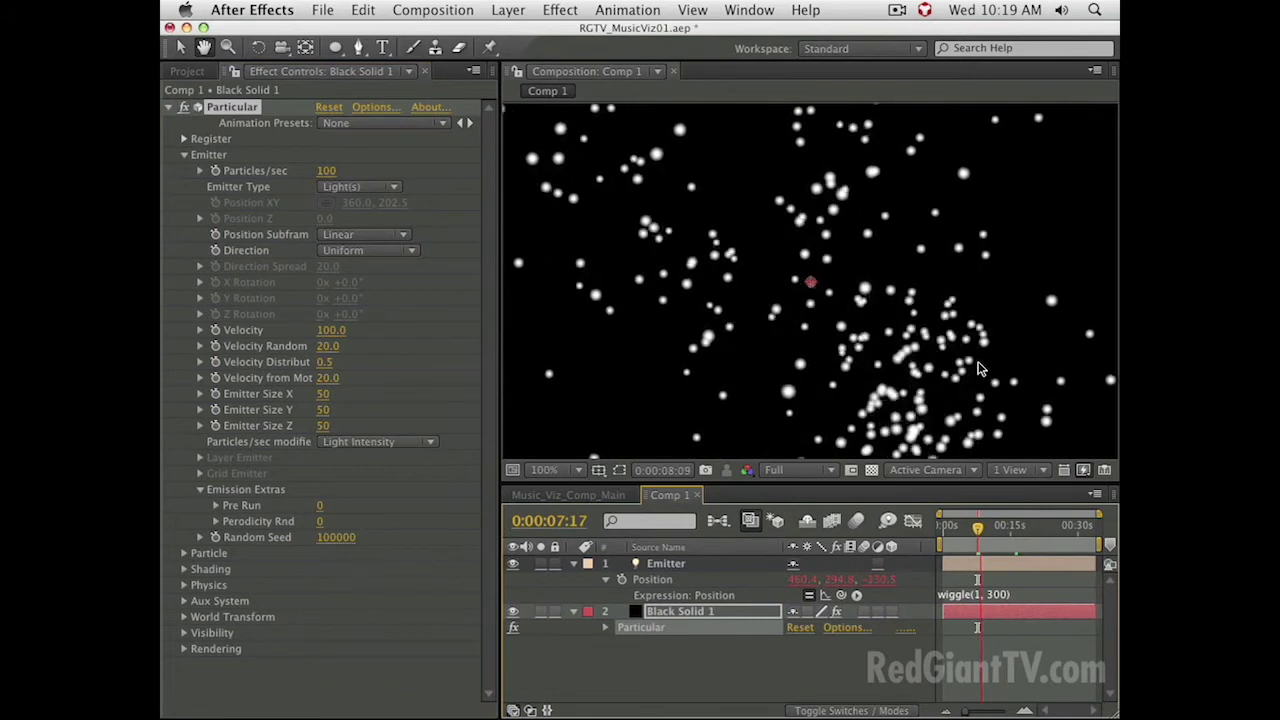
{"action": "key", "text": "comma"}
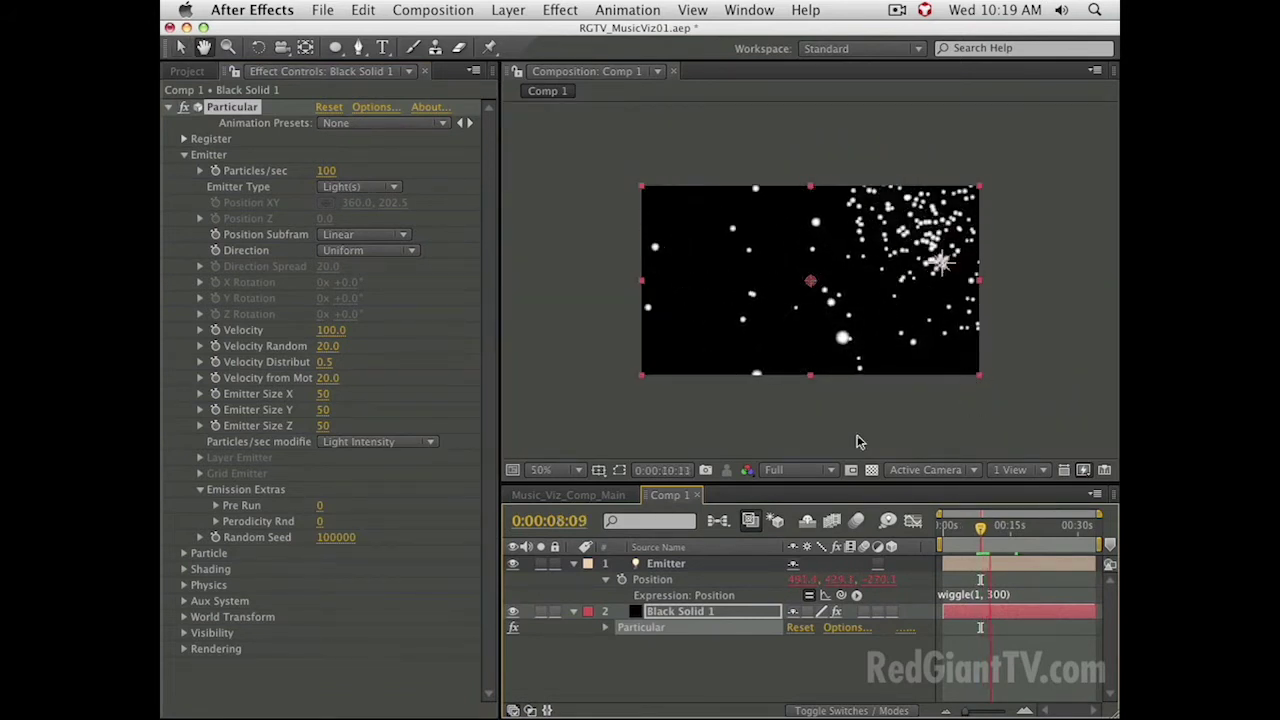
{"action": "key", "text": "space"}
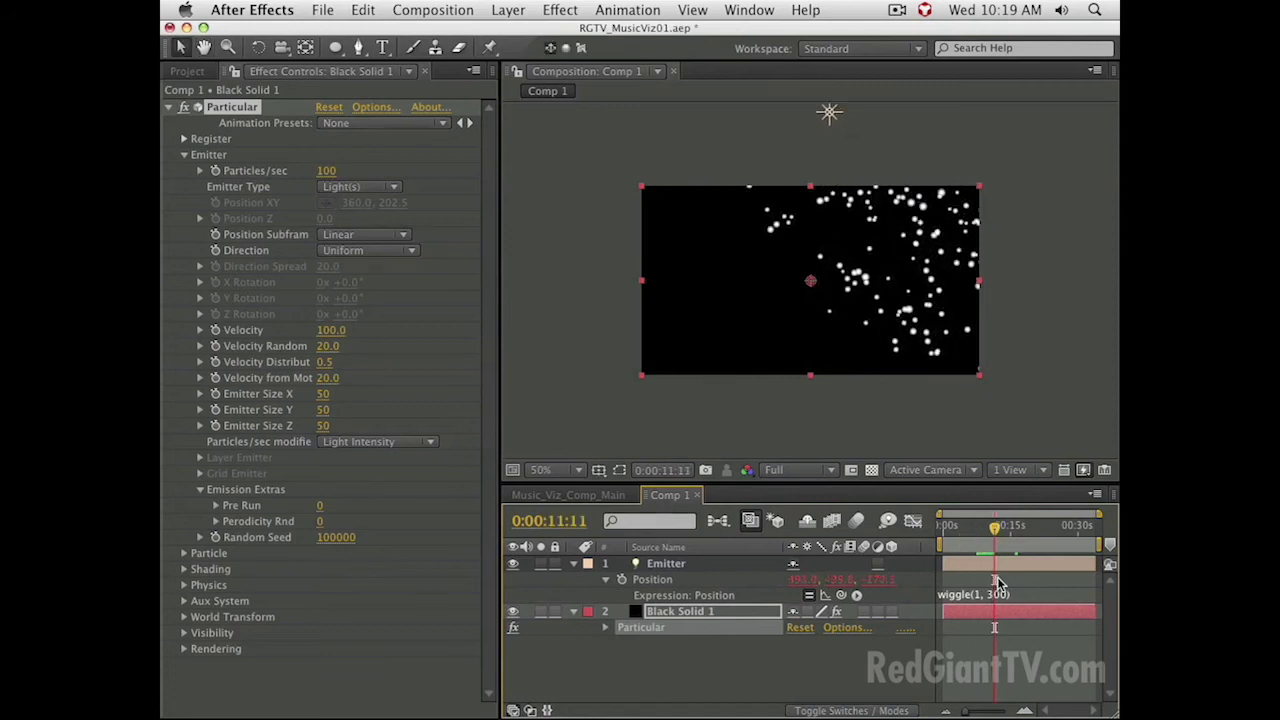
- Change the Emitter light's Position expression to wiggle(1, 200) and check the motion around 0:00:09:15
{"action": "left_click", "coordinate": [996, 584]}
{"action": "left_click", "coordinate": [985, 596]}
{"action": "left_click", "coordinate": [1004, 596]}
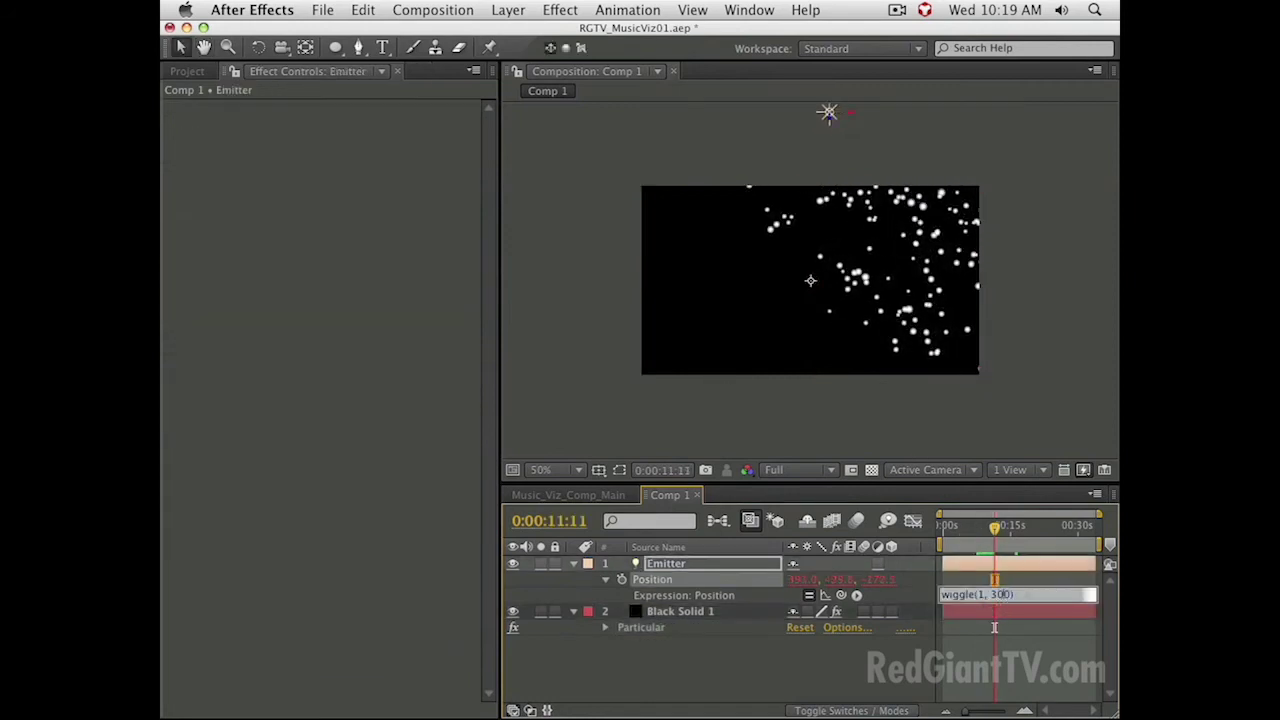
{"action": "key", "text": "KP_Enter"}
{"action": "left_click_drag", "start_coordinate": [970, 530], "coordinate": [987, 533]}
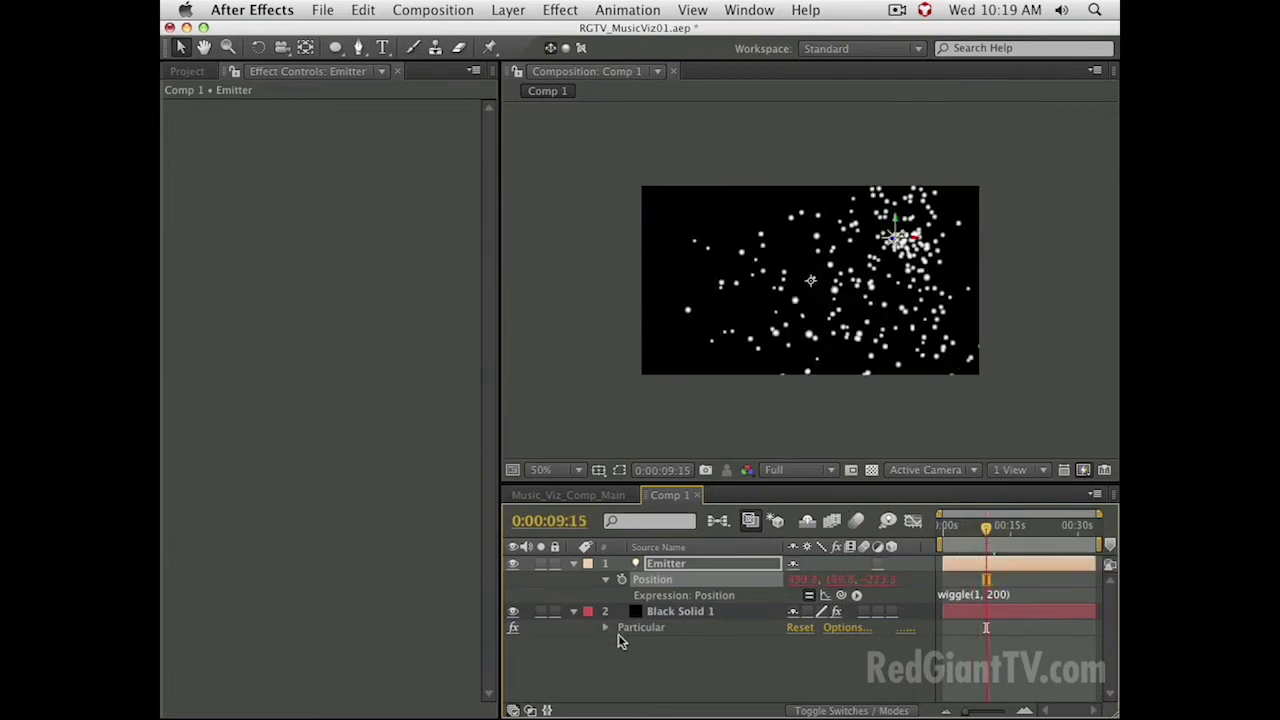
- Set Particular's Particle Type to Streaklet and inspect the particles at 100% around 0:00:05:01
{"action": "left_click", "coordinate": [653, 630]}
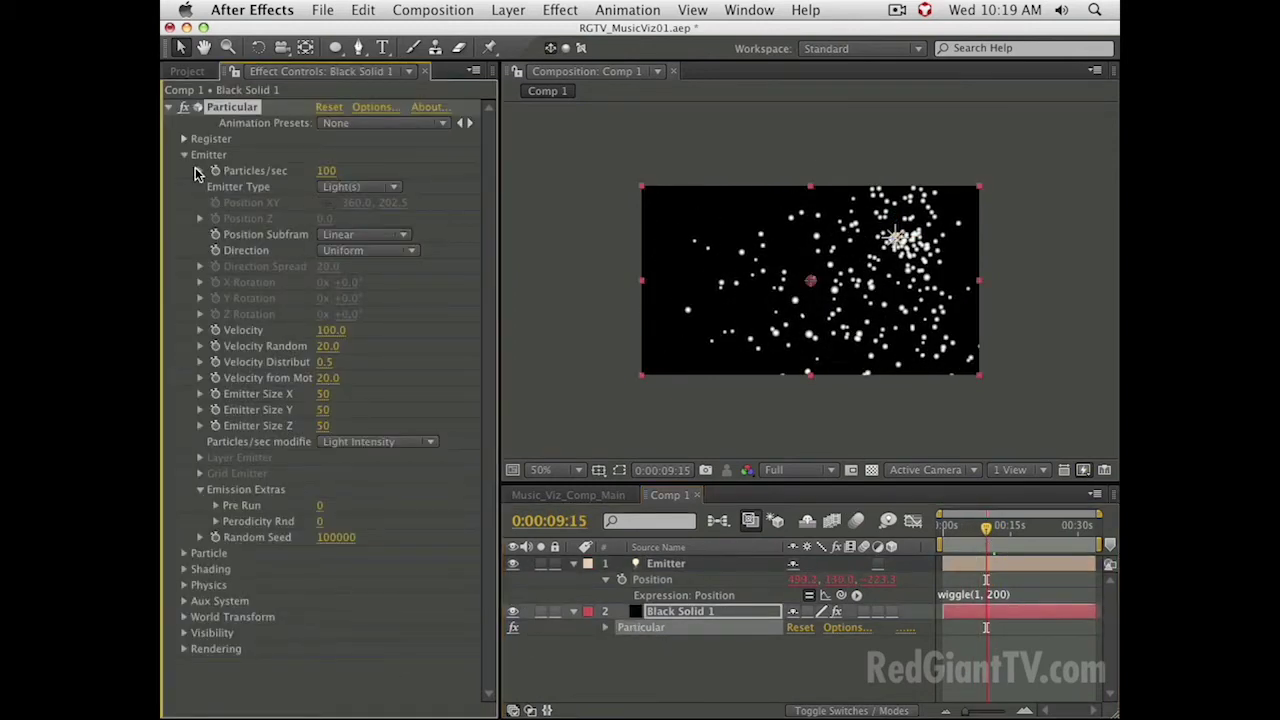
{"action": "left_click", "coordinate": [183, 155]}
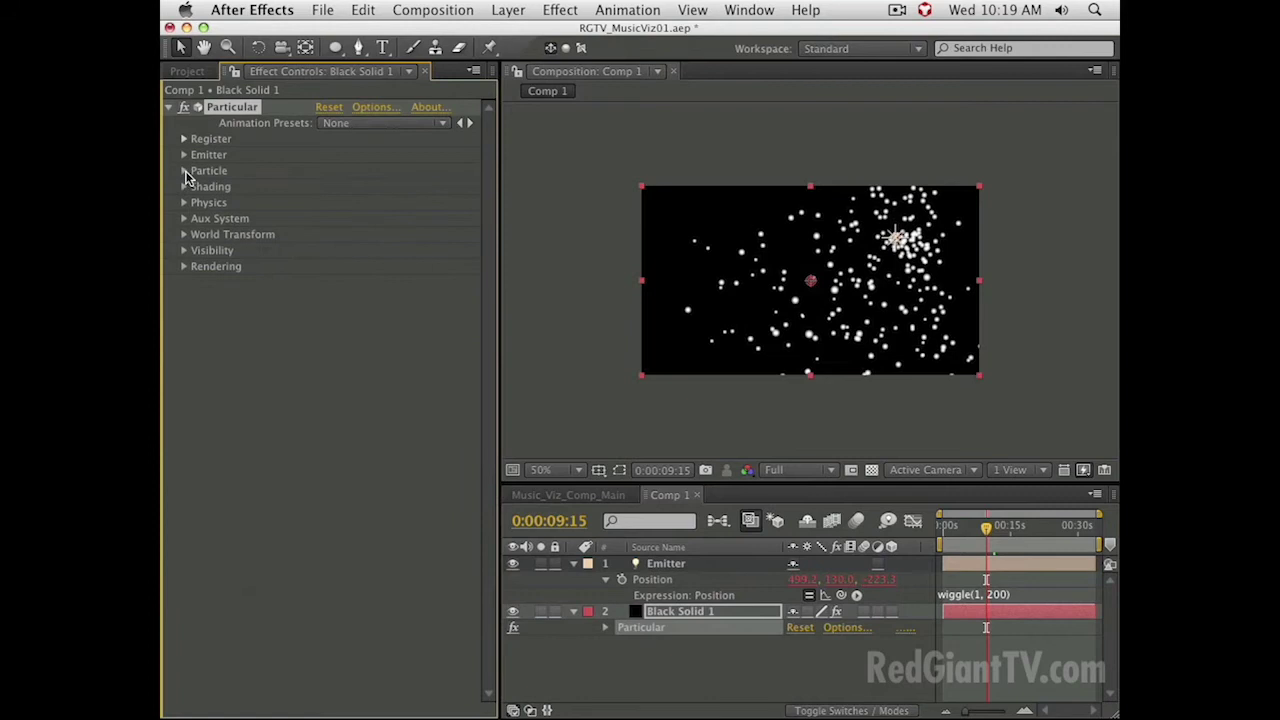
{"action": "left_click", "coordinate": [184, 170]}
{"action": "scroll", "coordinate": [300, 190], "scroll_direction": "down", "scroll_amount": 2}
{"action": "left_click", "coordinate": [359, 156]}
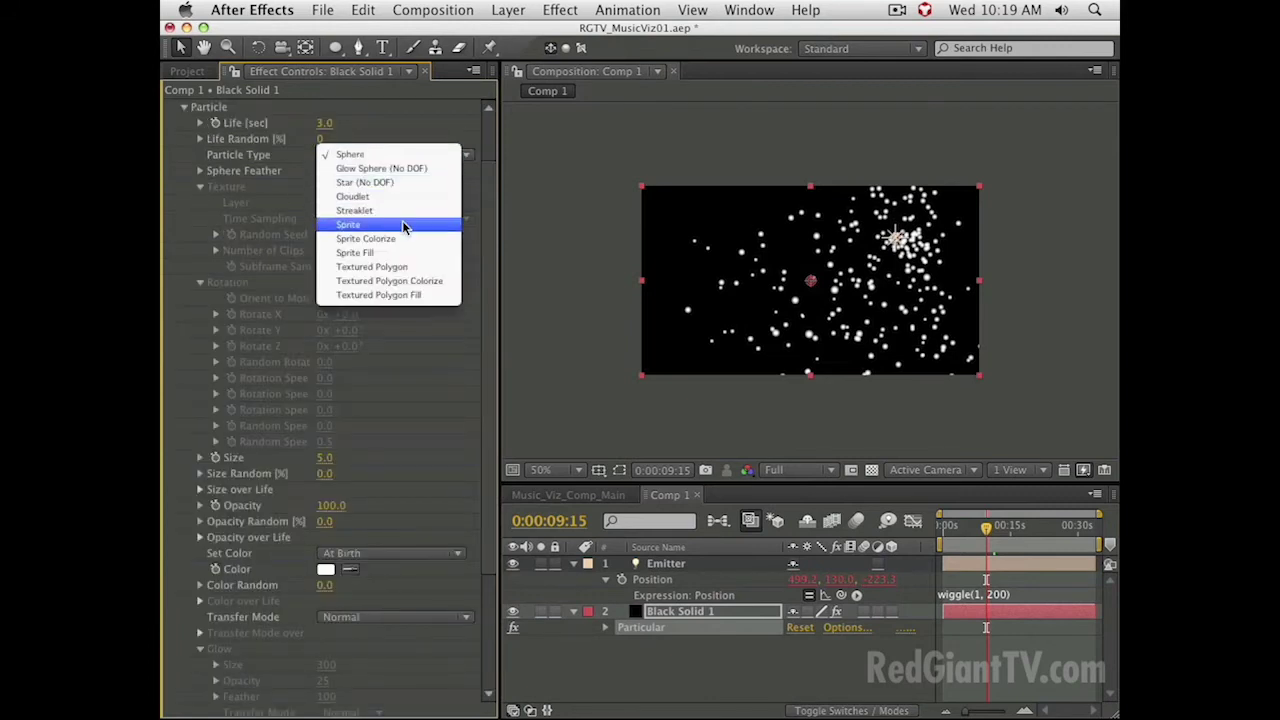
{"action": "left_click", "coordinate": [405, 211]}
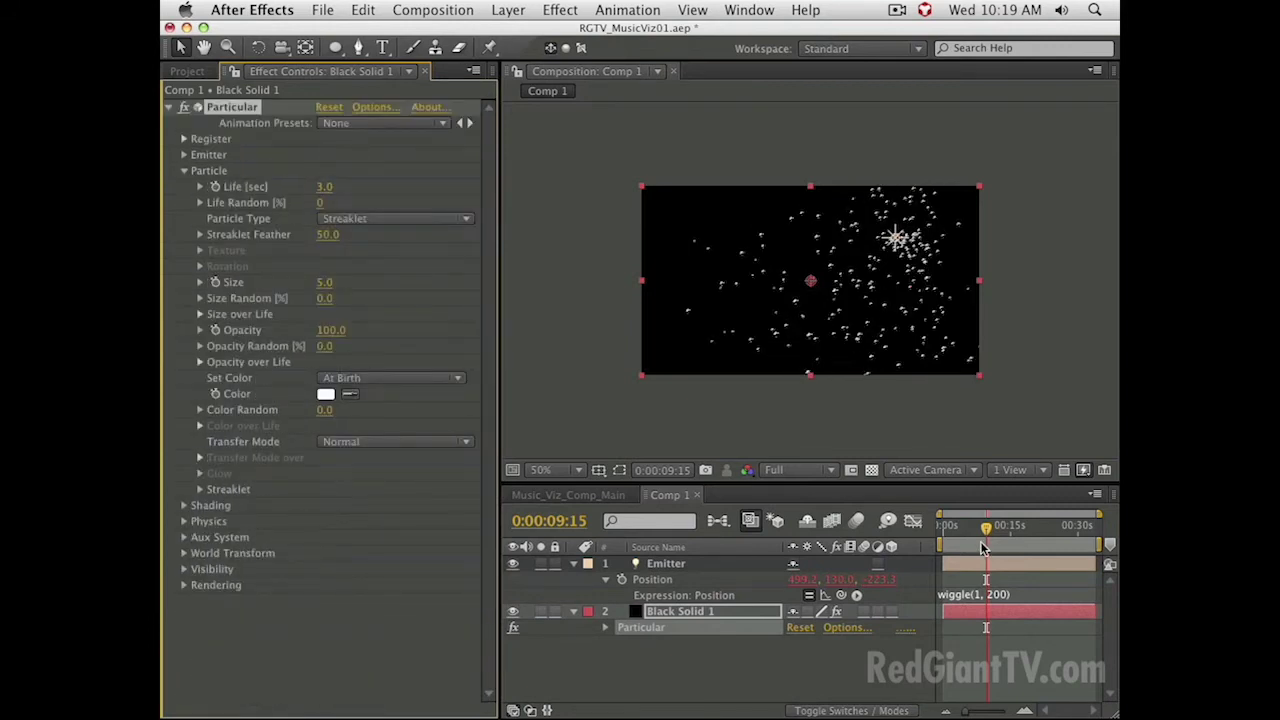
{"action": "left_click", "coordinate": [957, 528]}
{"action": "key", "text": "space"}
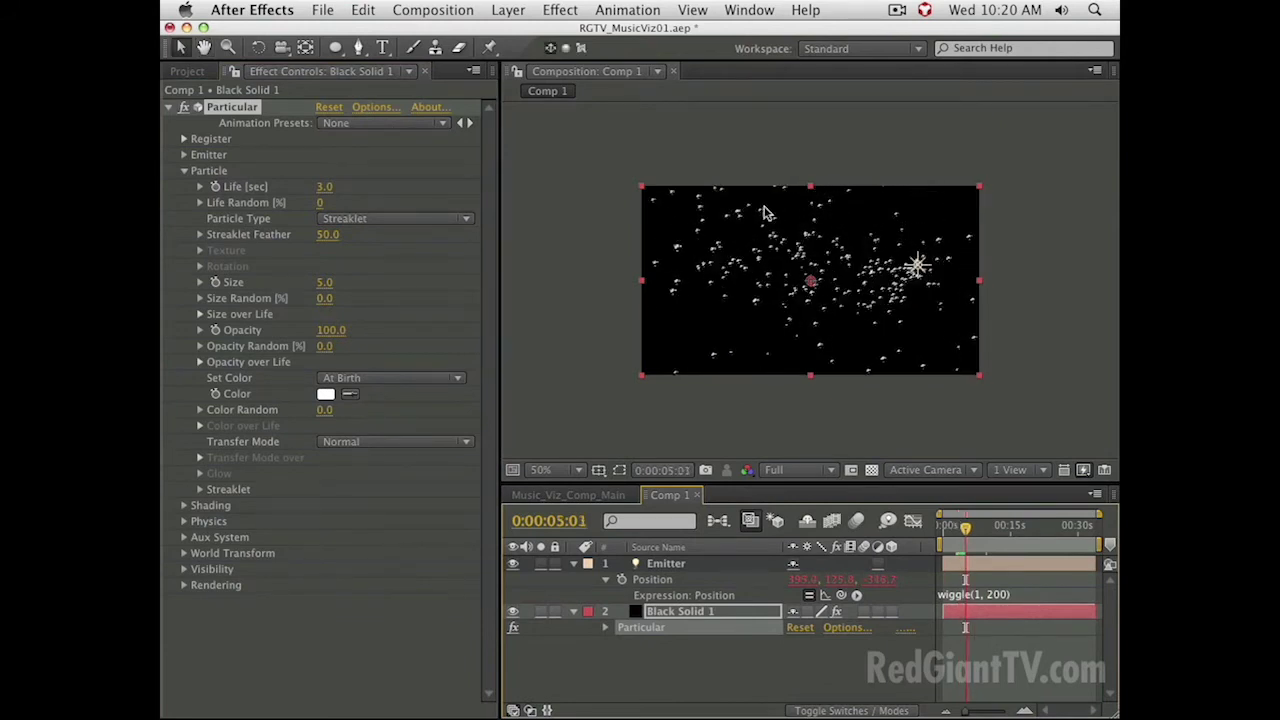
{"action": "key", "text": "period"}
{"action": "key", "text": "space"}
{"action": "left_click_drag", "start_coordinate": [864, 238], "coordinate": [866, 235]}
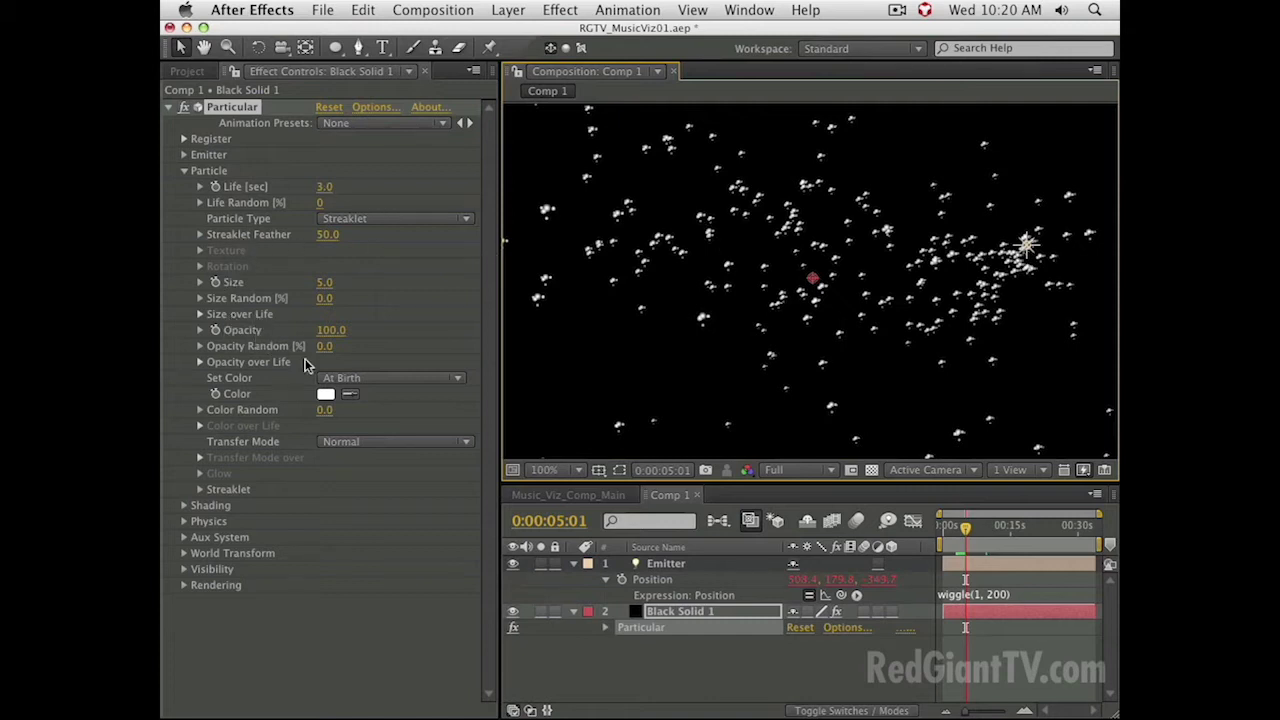
- Set the Emitter's Velocity to 0 in Particular and preview the resulting trail up to 0:00:08:05
{"action": "left_click", "coordinate": [184, 170]}
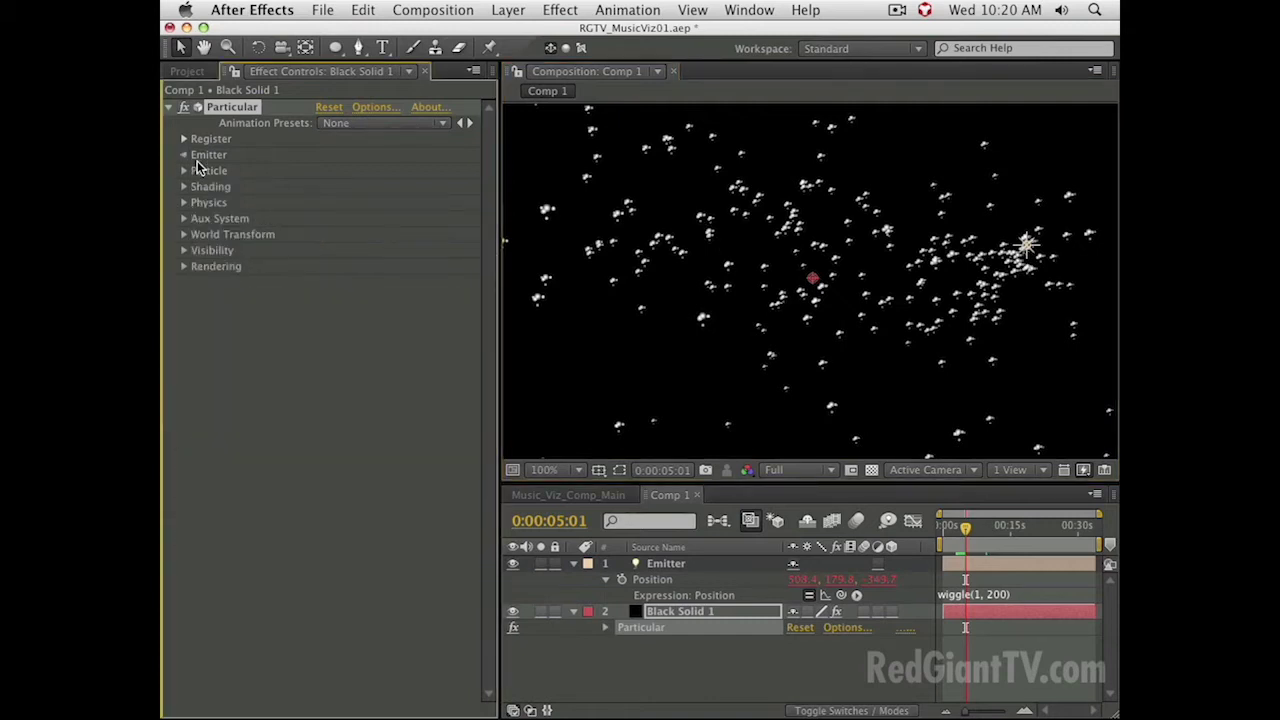
{"action": "left_click", "coordinate": [183, 155]}
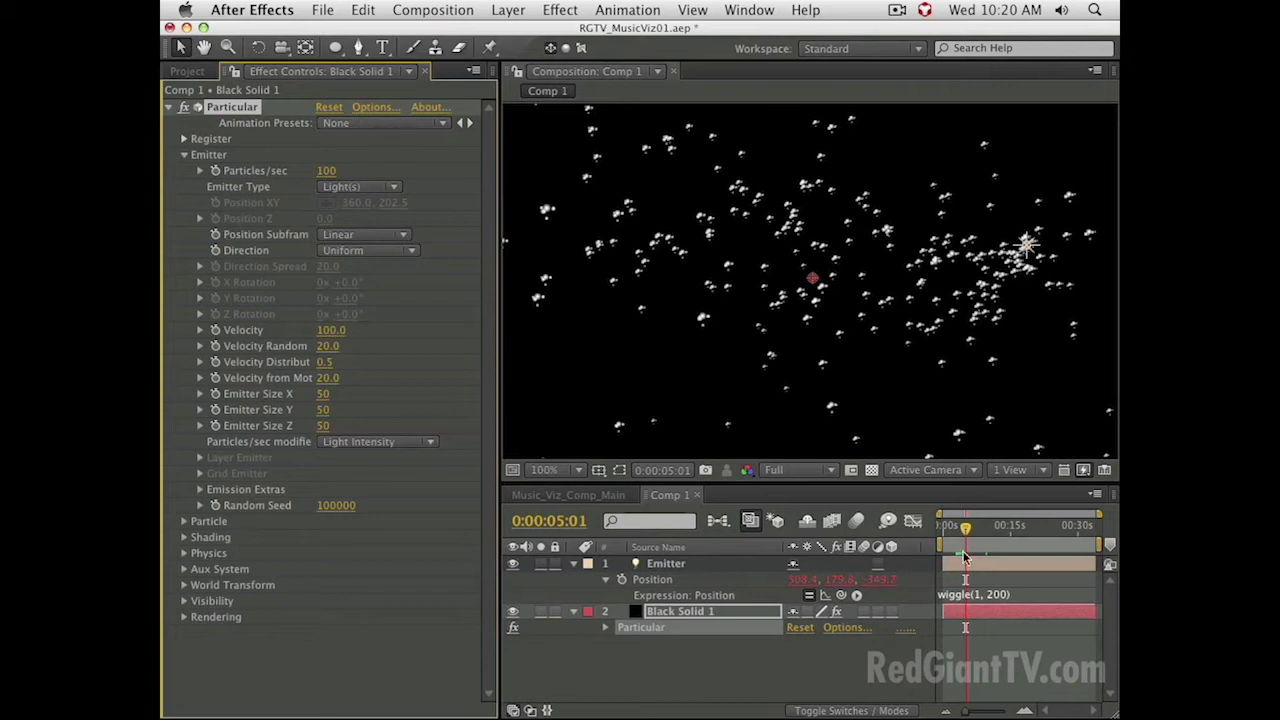
{"action": "left_click_drag", "start_coordinate": [973, 545], "coordinate": [966, 545]}
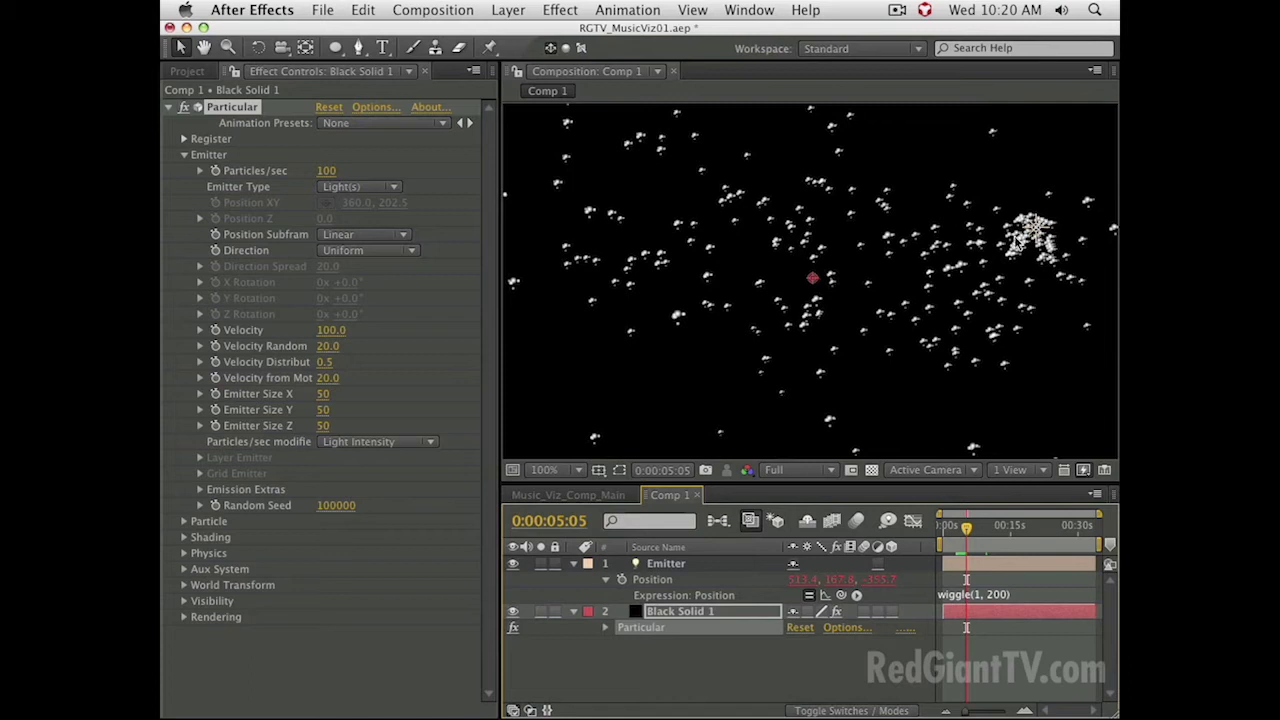
{"action": "left_click", "coordinate": [331, 332]}
{"action": "type", "text": "0"}
{"action": "key", "text": "Return"}
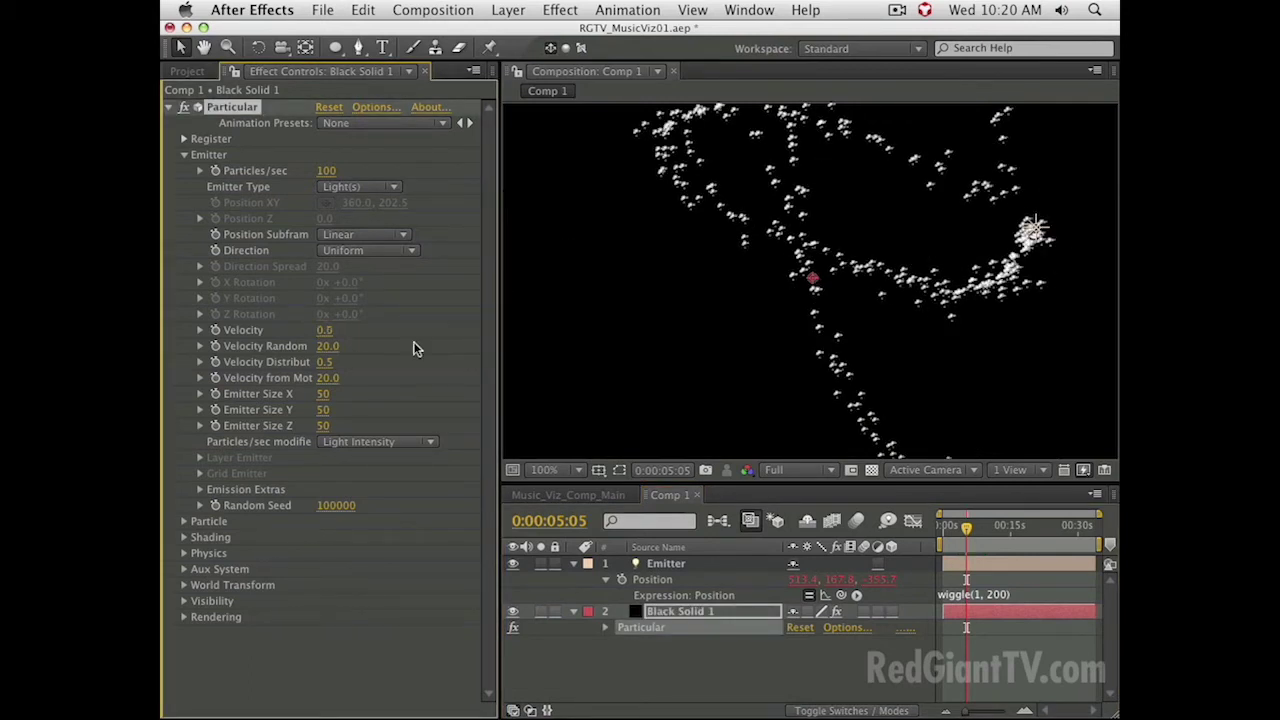
{"action": "key", "text": "space"}
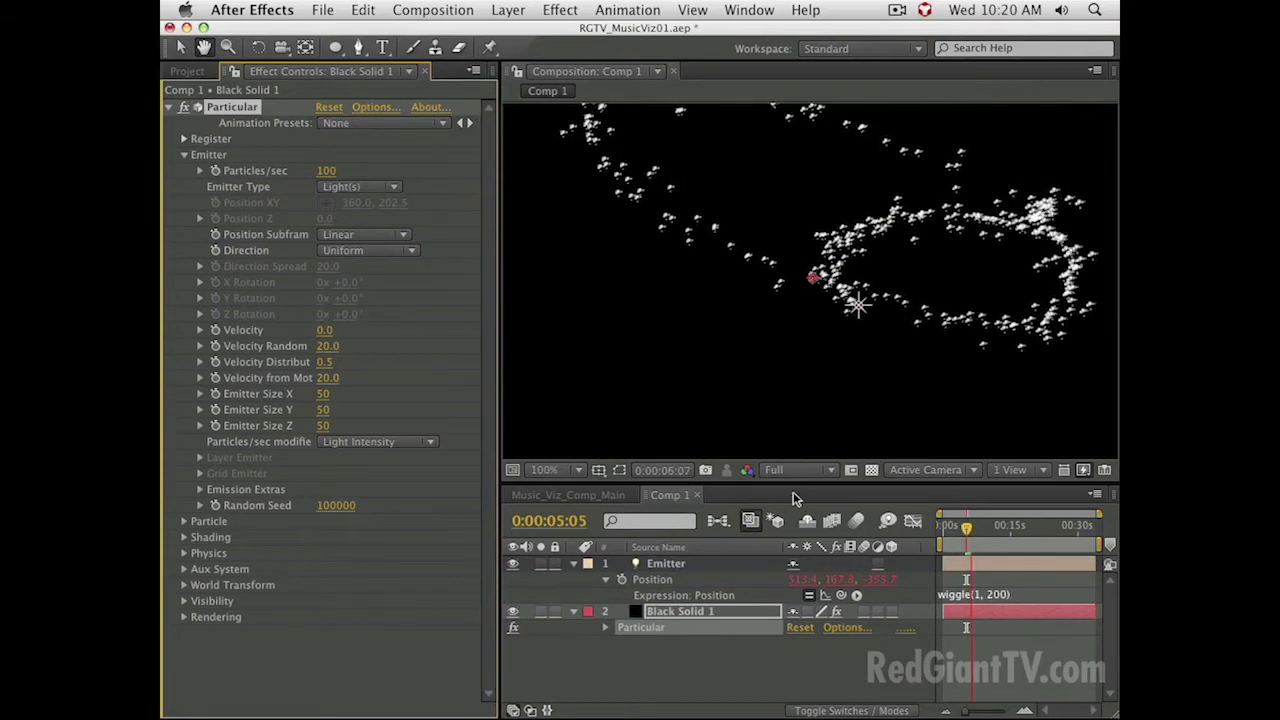
{"action": "key", "text": "space"}
{"action": "key", "text": "space"}
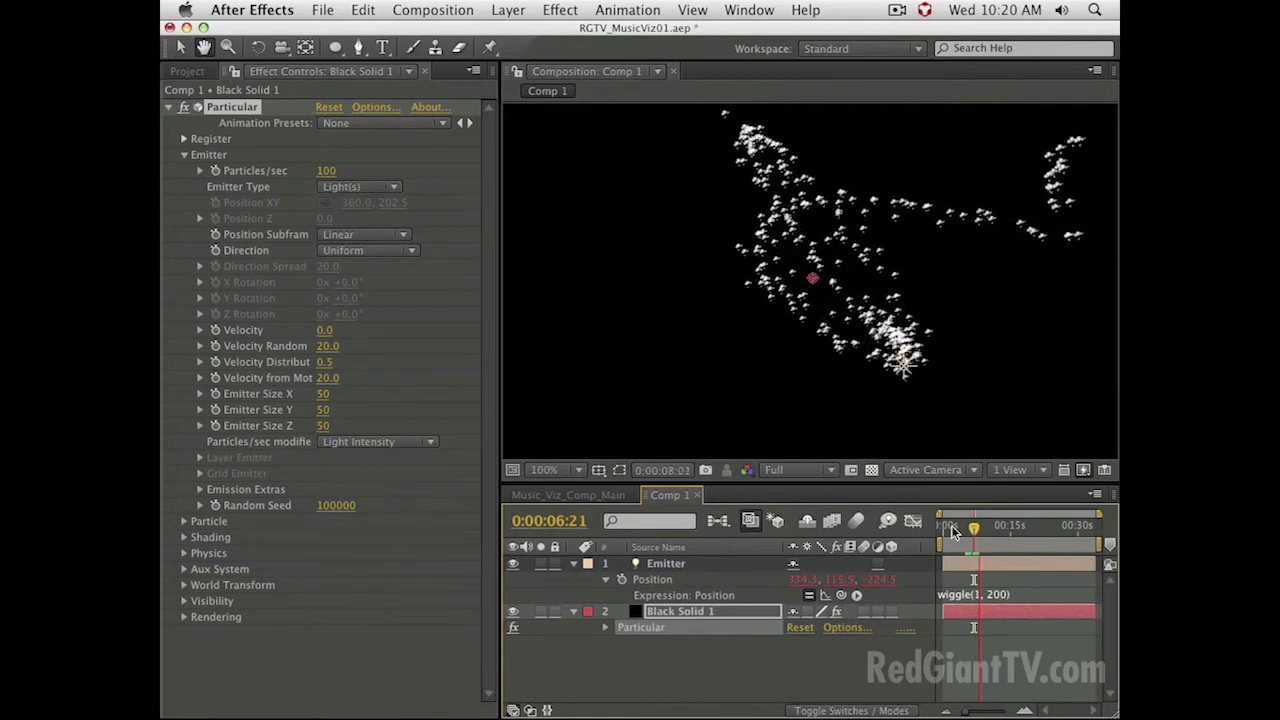
{"action": "key", "text": "space"}
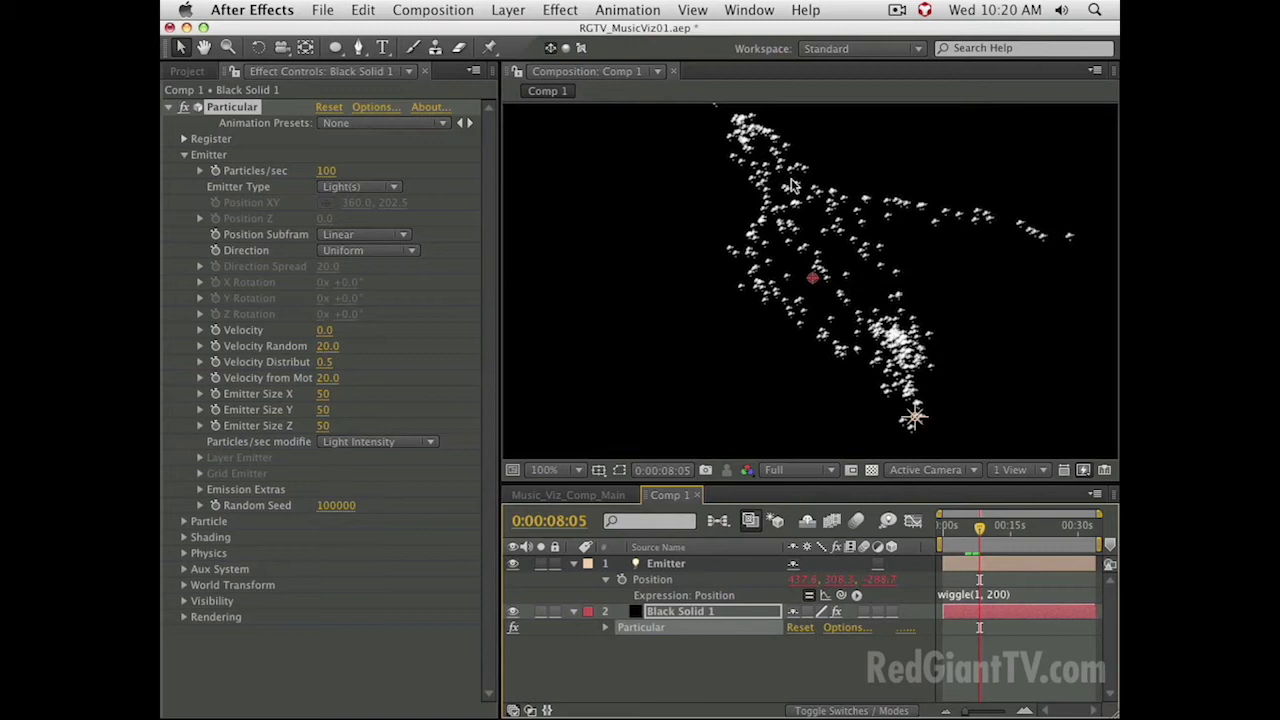
- Set the Emitter's Velocity Random and Velocity from Motion to 0
{"action": "left_click", "coordinate": [327, 346]}
{"action": "key", "text": "Return"}
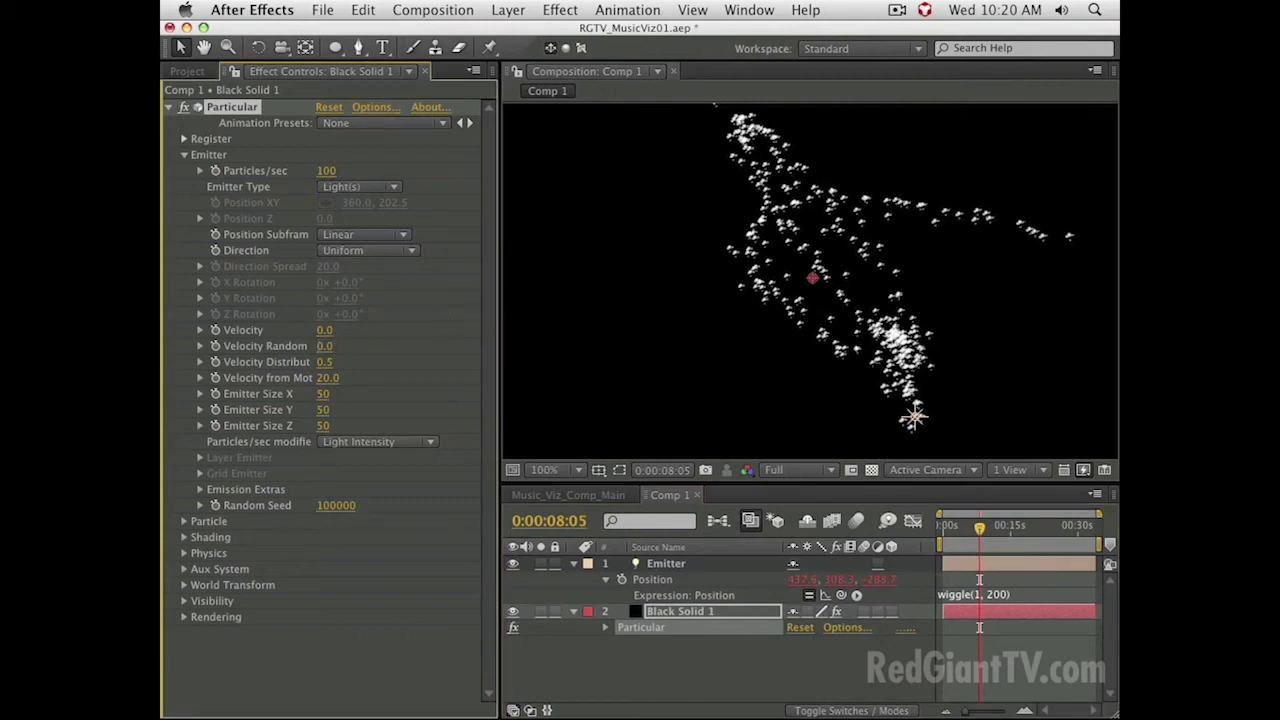
{"action": "left_click", "coordinate": [328, 378]}
{"action": "type", "text": "0"}
{"action": "key", "text": "Return"}
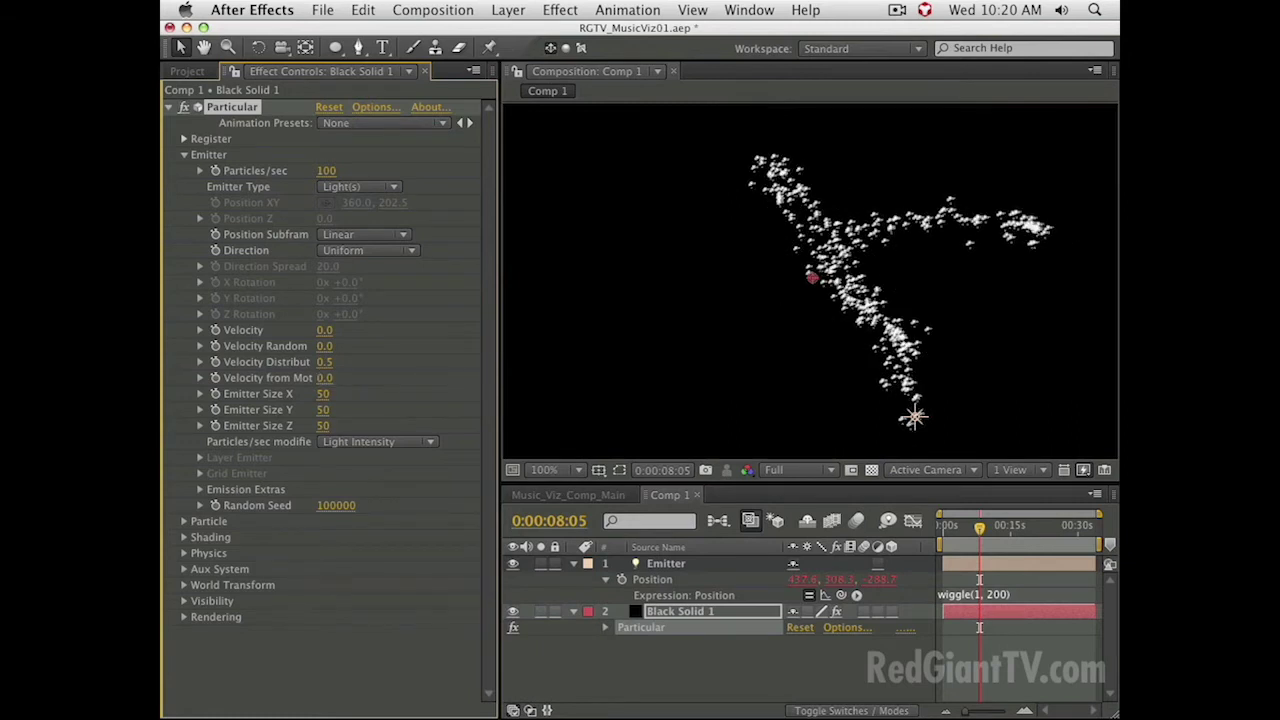
- Set Particular's Emitter Size X, Y and Z to 0
{"action": "left_click", "coordinate": [323, 393]}
{"action": "key", "text": "Tab"}
{"action": "key", "text": "Tab"}
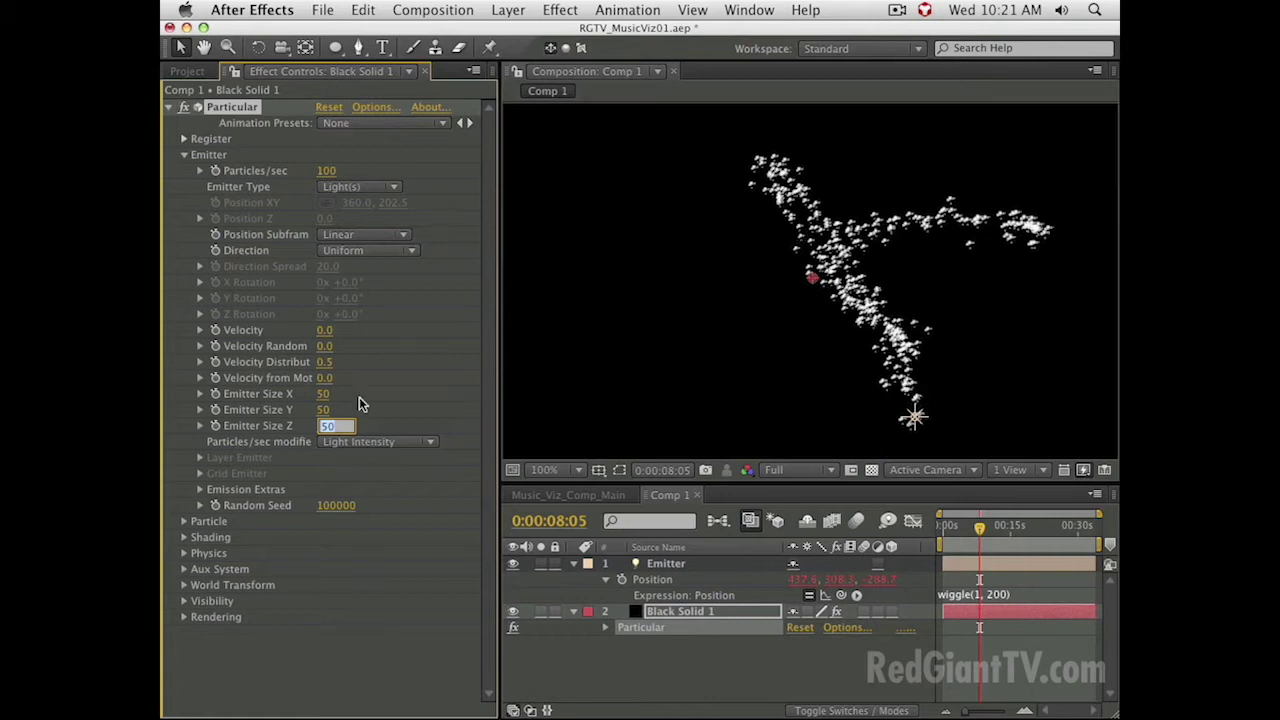
{"action": "left_click", "coordinate": [324, 394]}
{"action": "type", "text": "0"}
{"action": "key", "text": "Tab"}
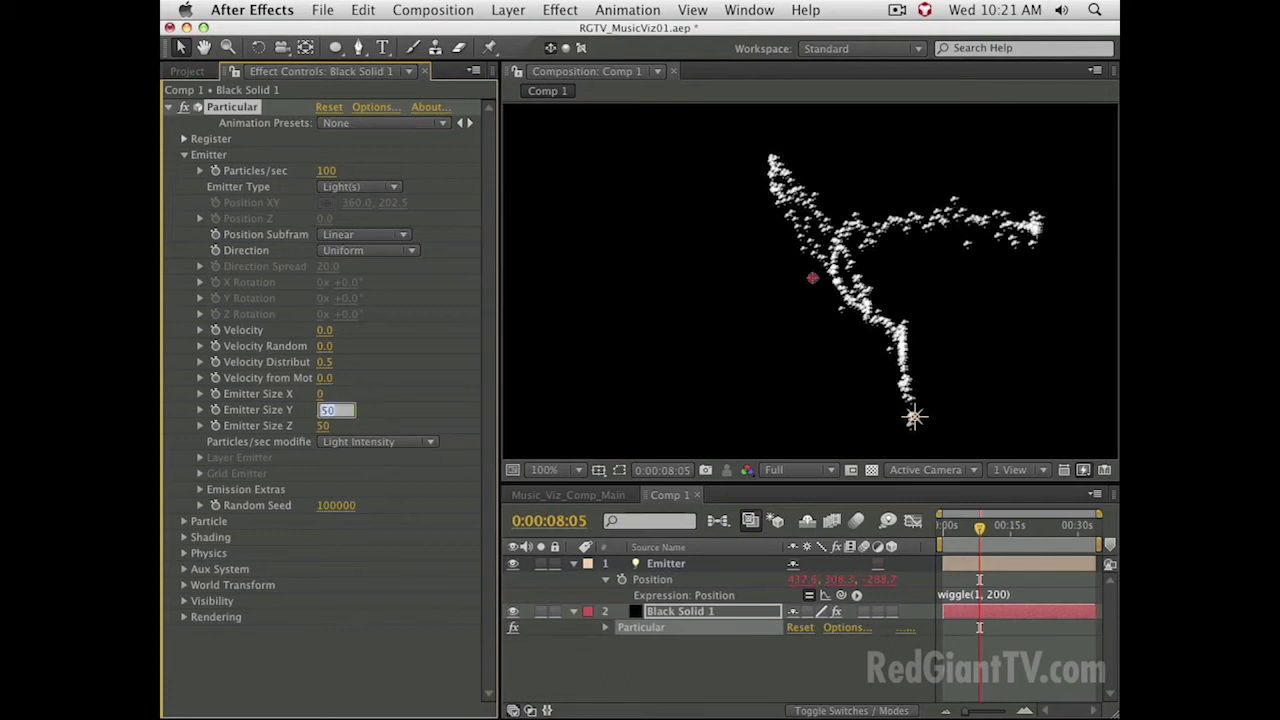
{"action": "key", "text": "Tab"}
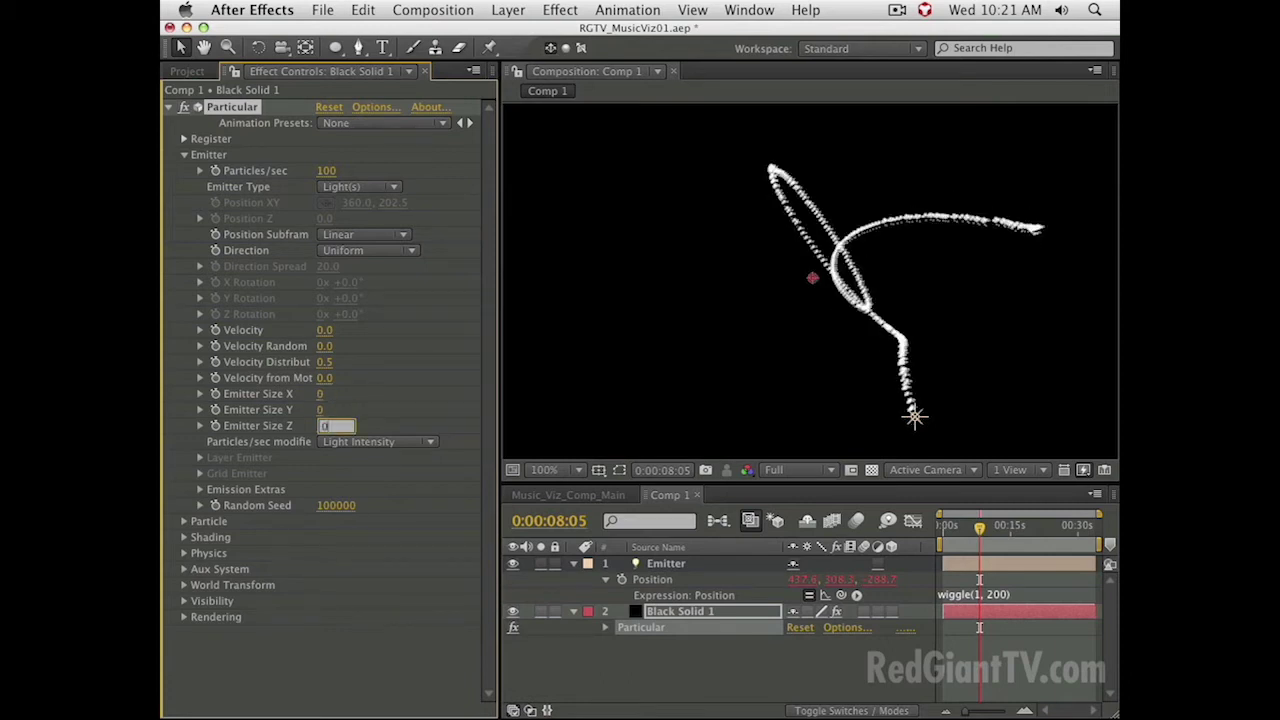
{"action": "type", "text": "0"}
{"action": "key", "text": "Return"}
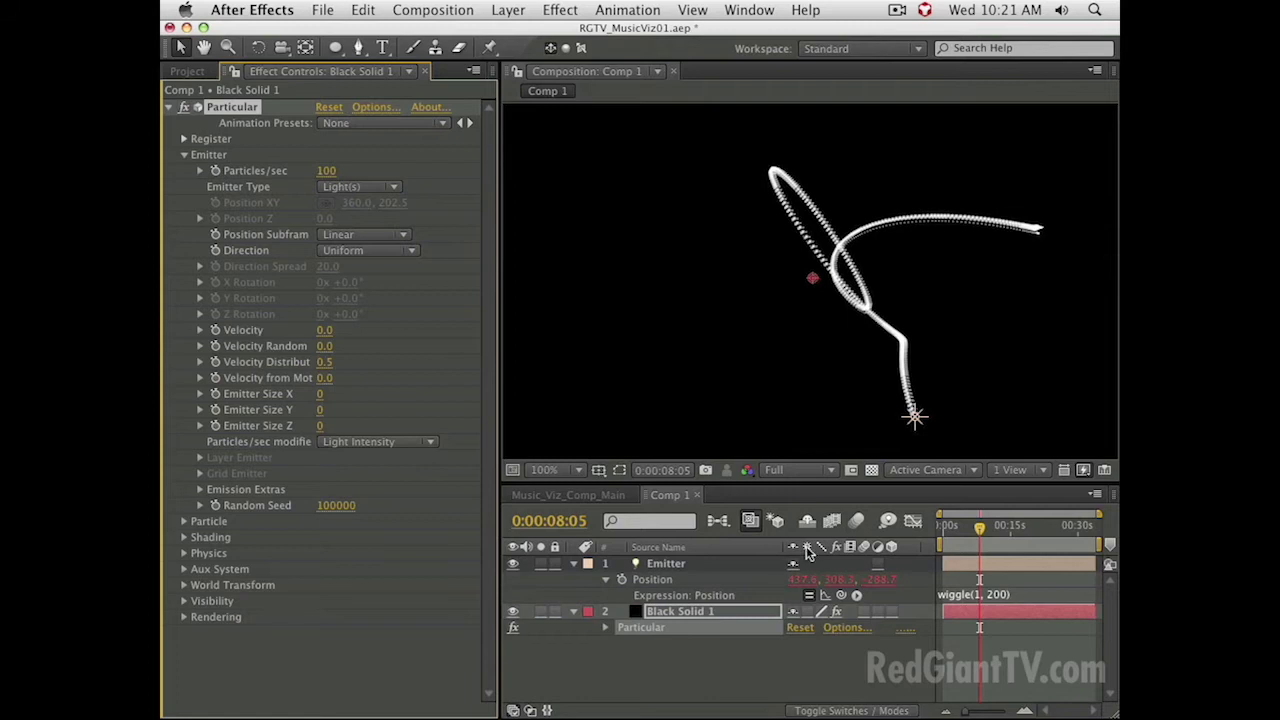
- Preview the thin trail, set the Emitter's Particles/sec to 430, and check the trail at 0:00:16:22
{"action": "left_click_drag", "start_coordinate": [942, 530], "coordinate": [968, 530]}
{"action": "key", "text": "space"}
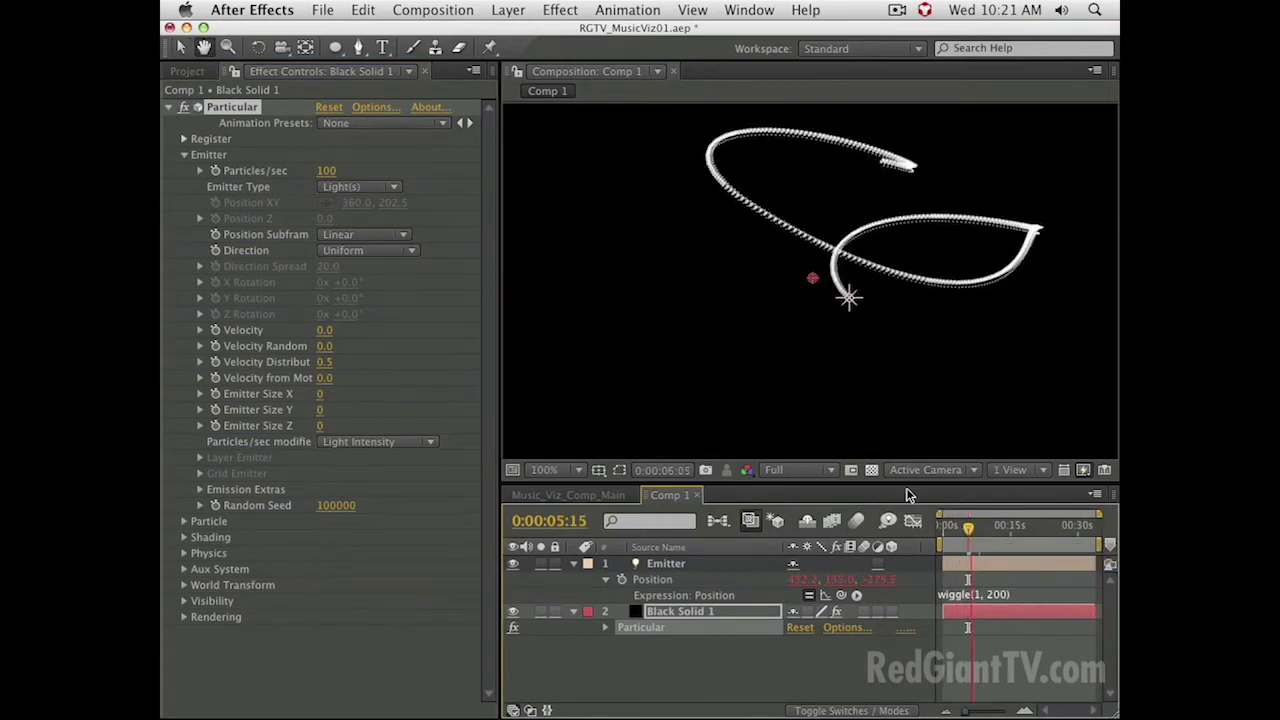
{"action": "key", "text": "space"}
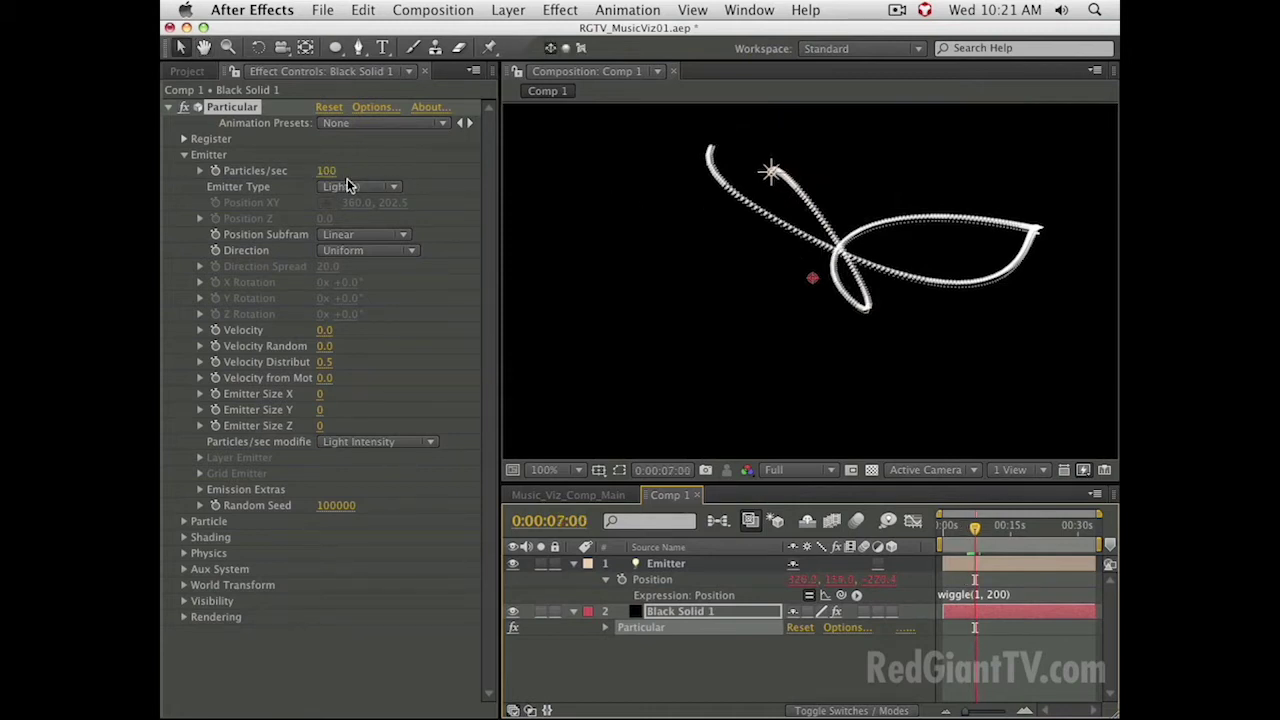
{"action": "left_click_drag", "start_coordinate": [327, 171], "coordinate": [345, 171]}
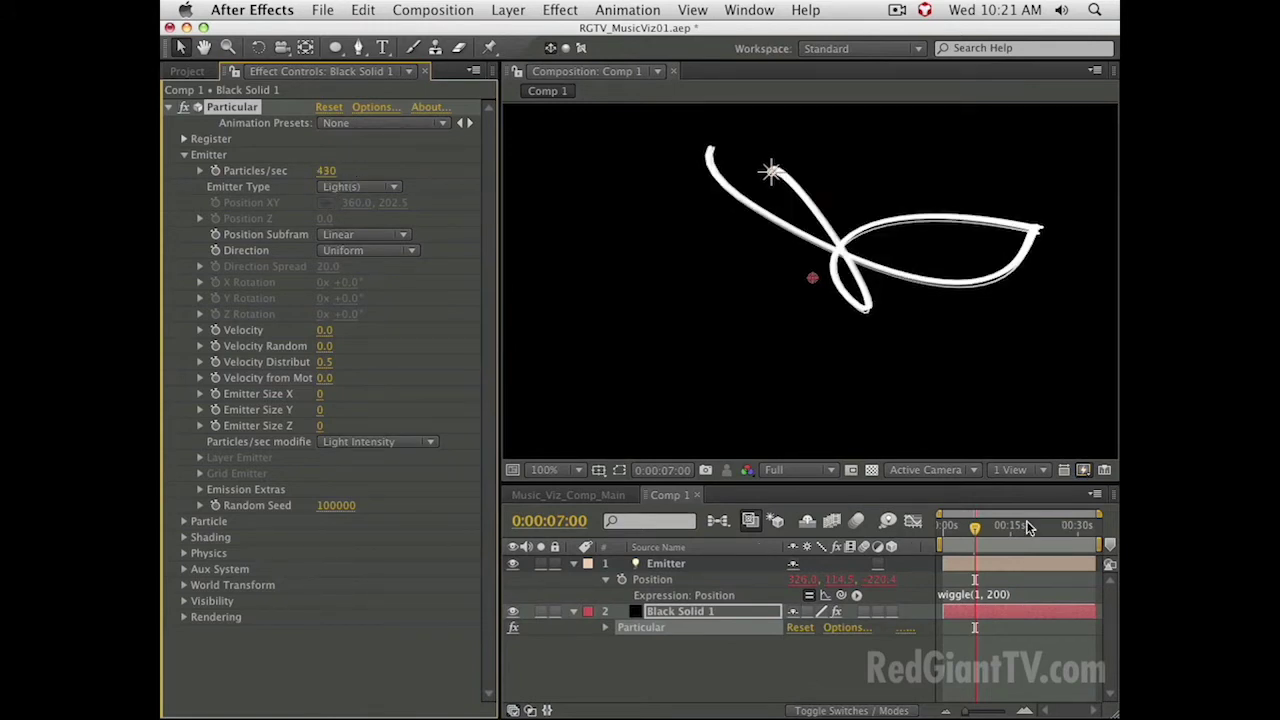
{"action": "left_click_drag", "start_coordinate": [989, 535], "coordinate": [1018, 537]}
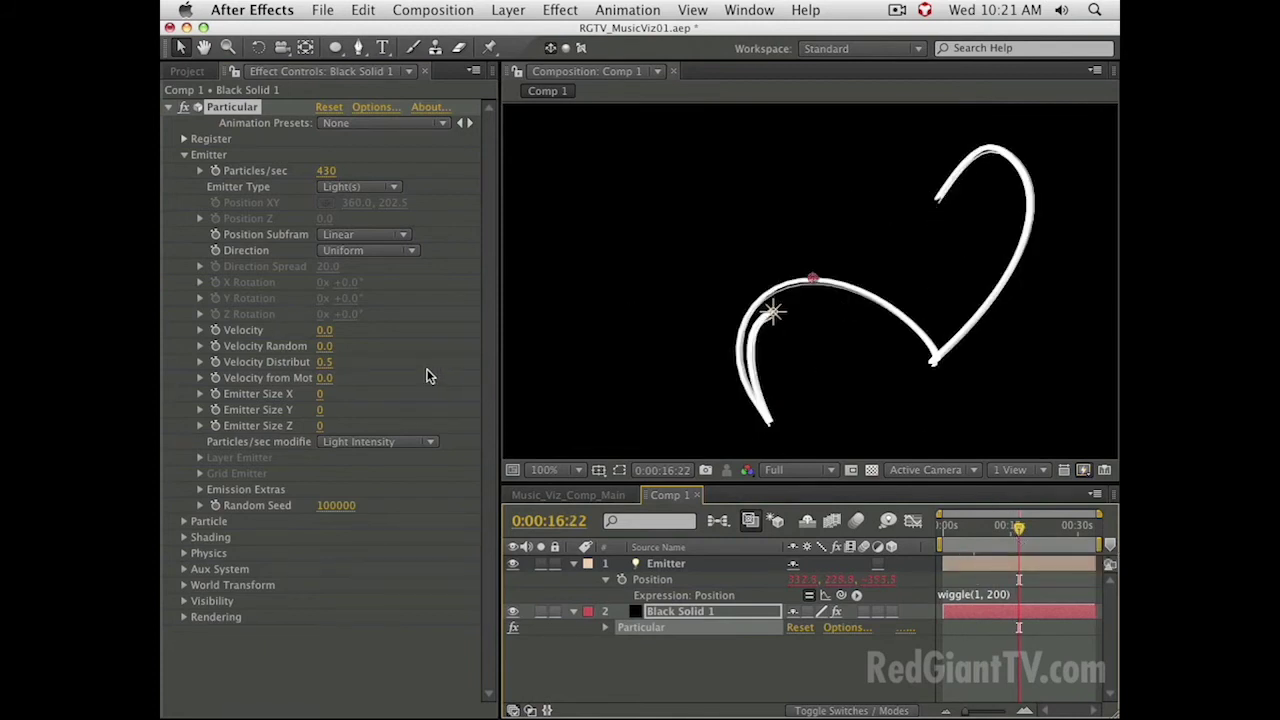
- Set the main Particle Size to 37 in Particular
{"action": "left_click", "coordinate": [184, 155]}
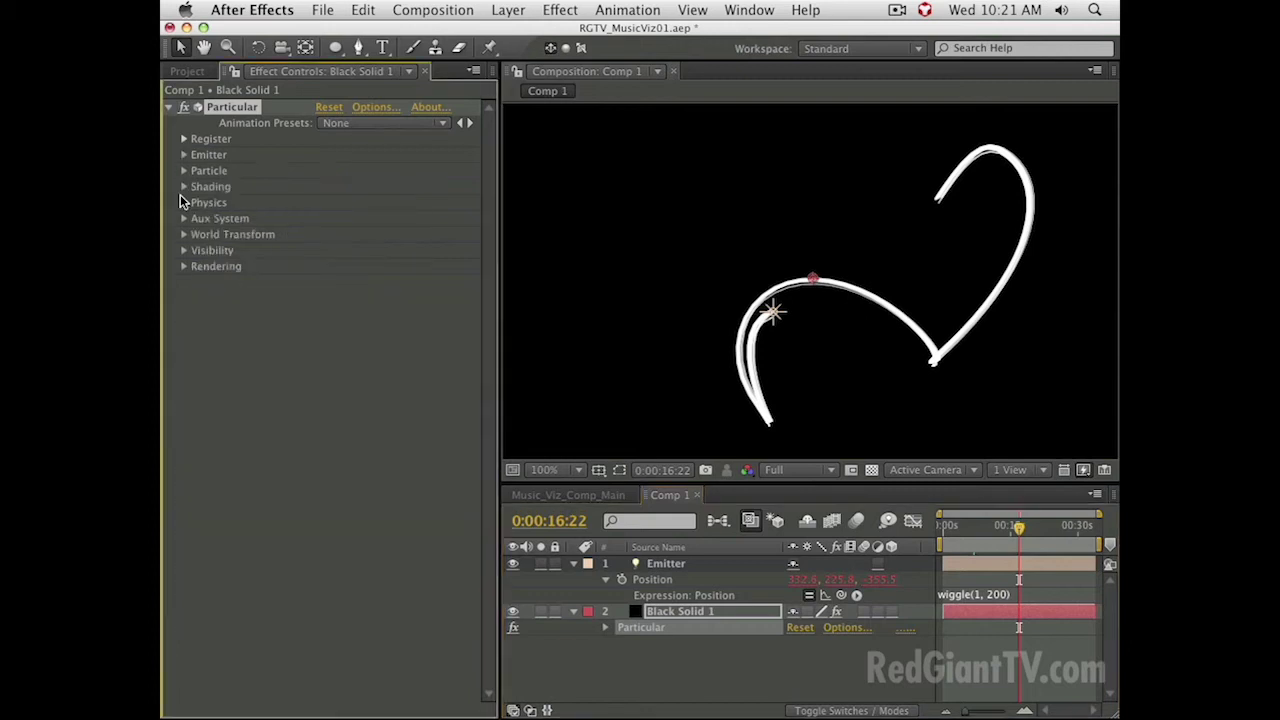
{"action": "left_click", "coordinate": [184, 171]}
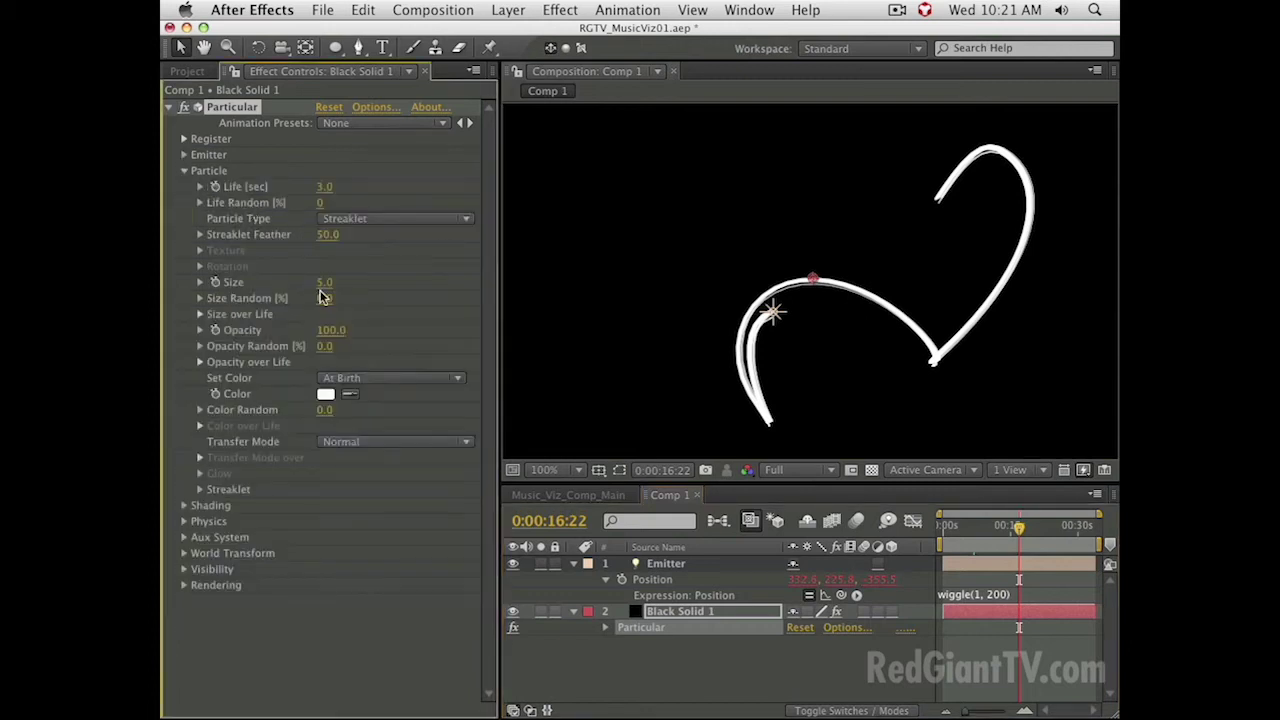
{"action": "left_click_drag", "start_coordinate": [330, 282], "coordinate": [352, 284]}
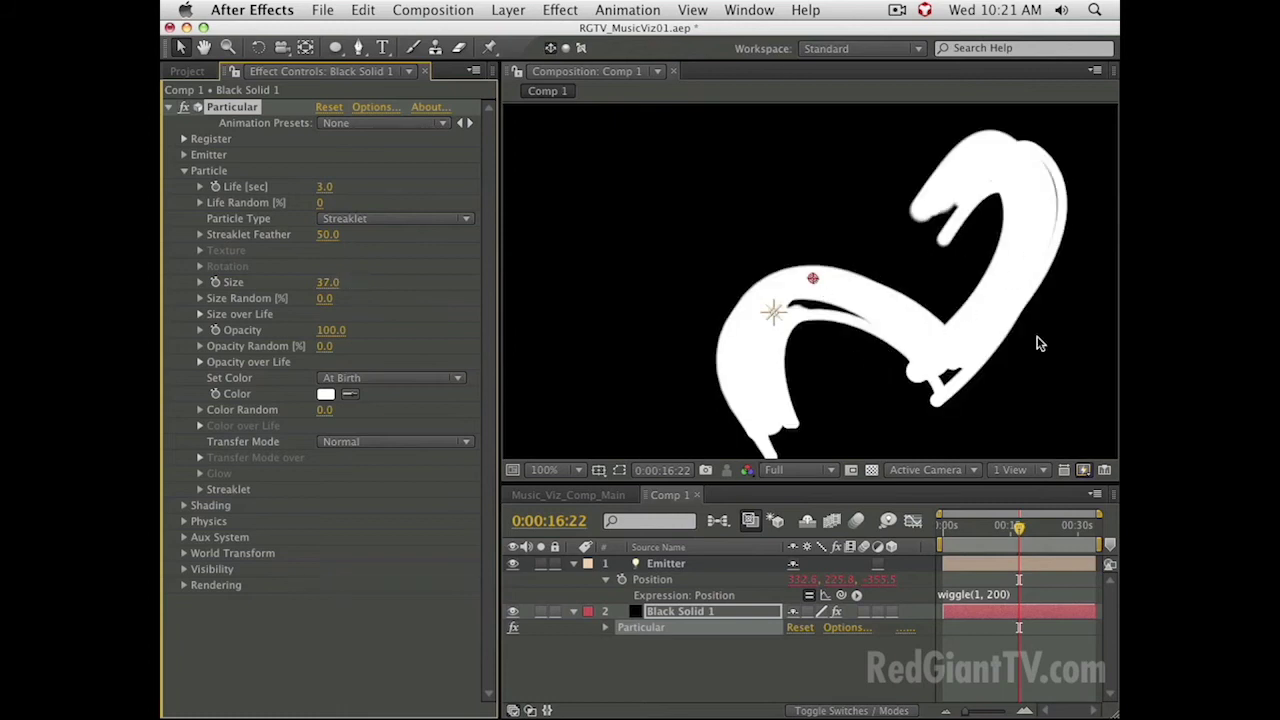
- Set the Streaklet's Streak Size to 9 and No Streaks to 4
{"action": "left_click", "coordinate": [200, 490]}
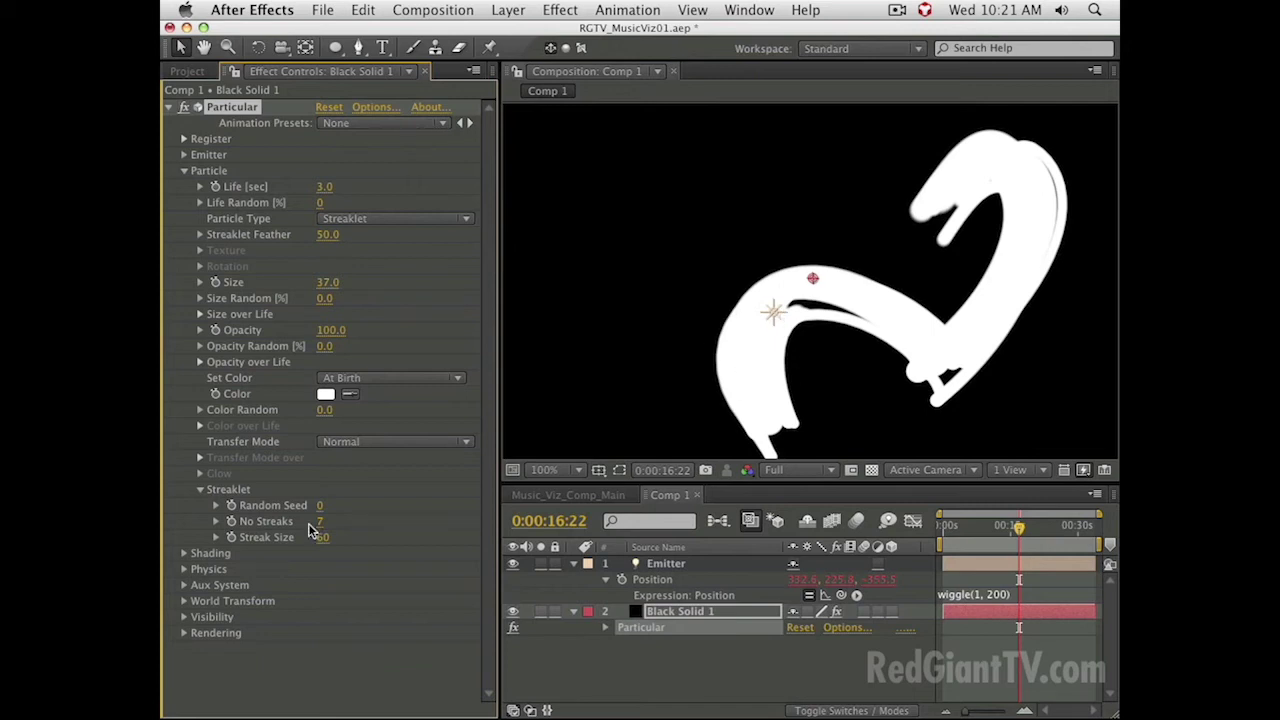
{"action": "left_click_drag", "start_coordinate": [320, 537], "coordinate": [282, 540]}
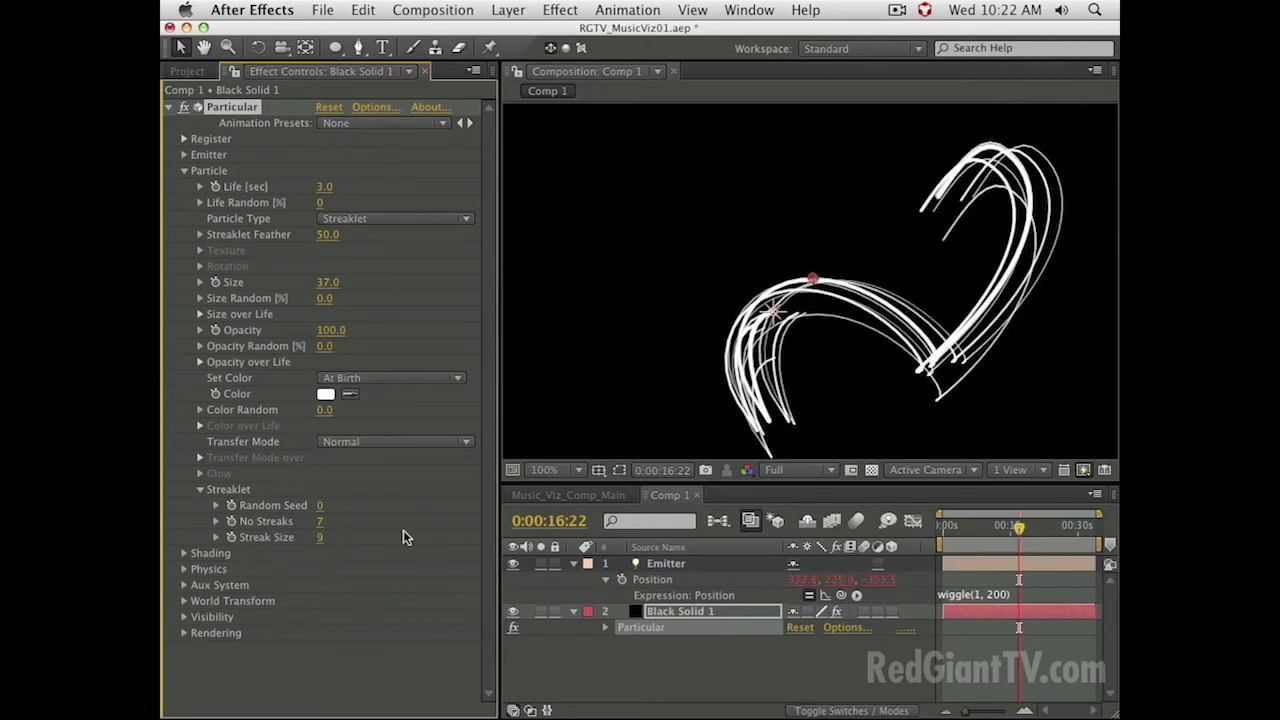
{"action": "left_click", "coordinate": [320, 521]}
{"action": "type", "text": "6.8"}
{"action": "key", "text": "Return"}
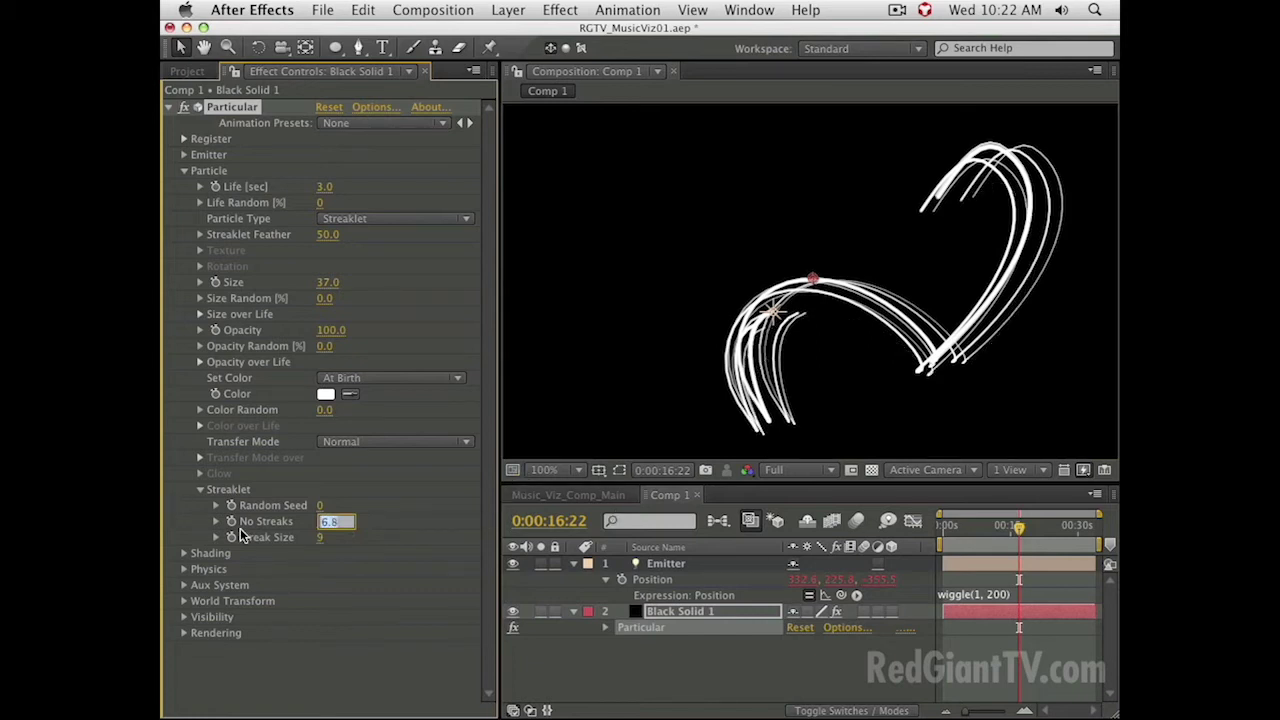
{"action": "type", "text": "4"}
{"action": "key", "text": "Return"}
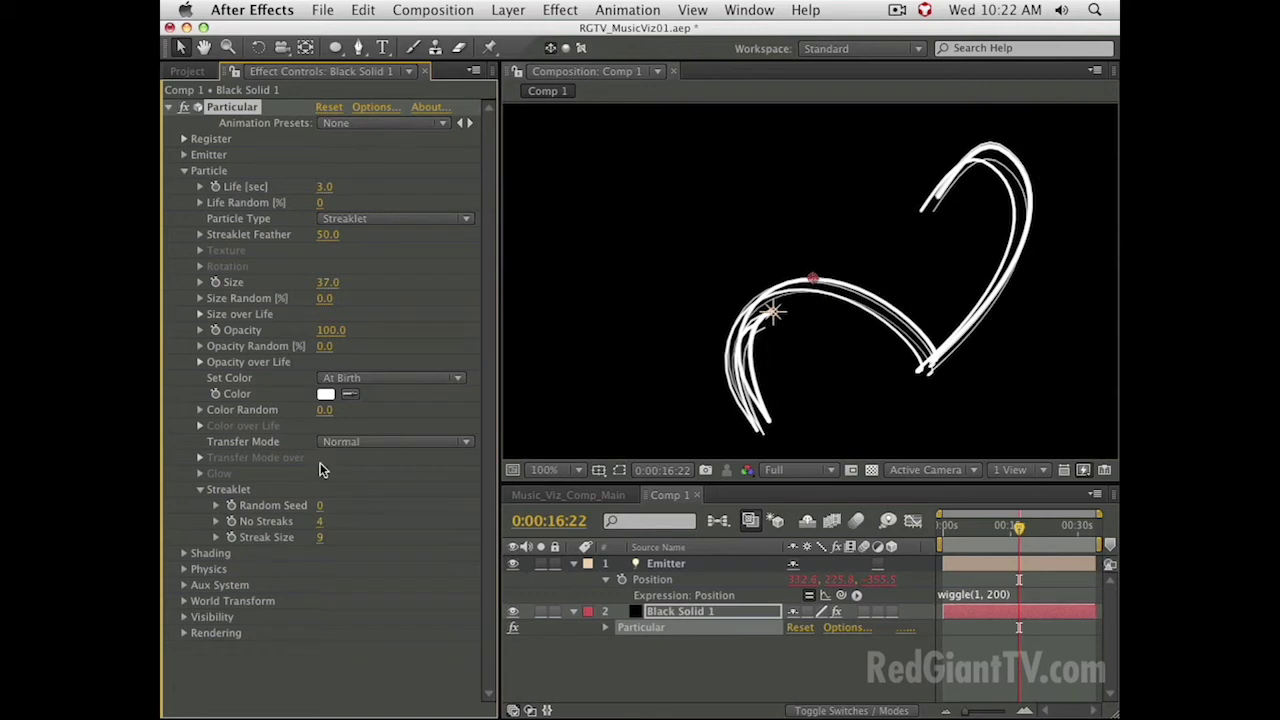
- Try Streaklet Random Seed values in increments of 10, going up to 40 and back down
{"action": "left_click", "coordinate": [320, 505]}
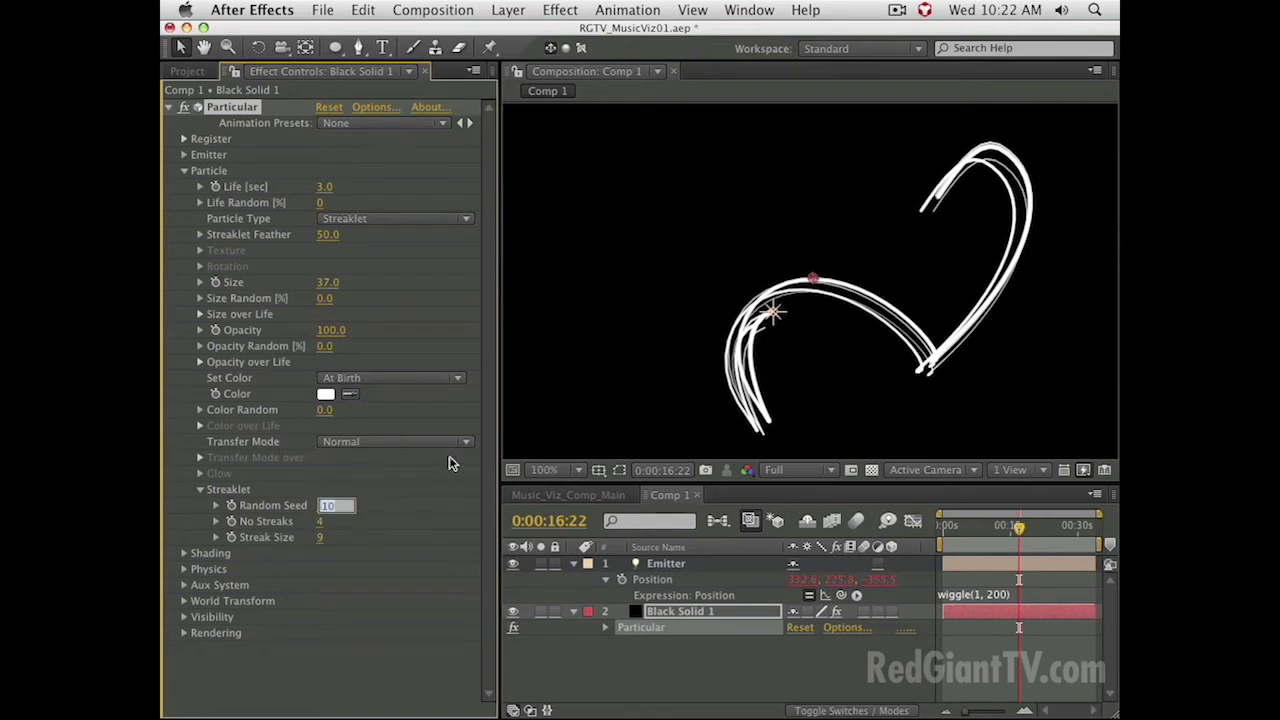
{"action": "key", "text": "shift+Up"}
{"action": "key", "text": "shift+Up"}
{"action": "key", "text": "shift+Up"}
{"action": "key", "text": "shift+Up"}
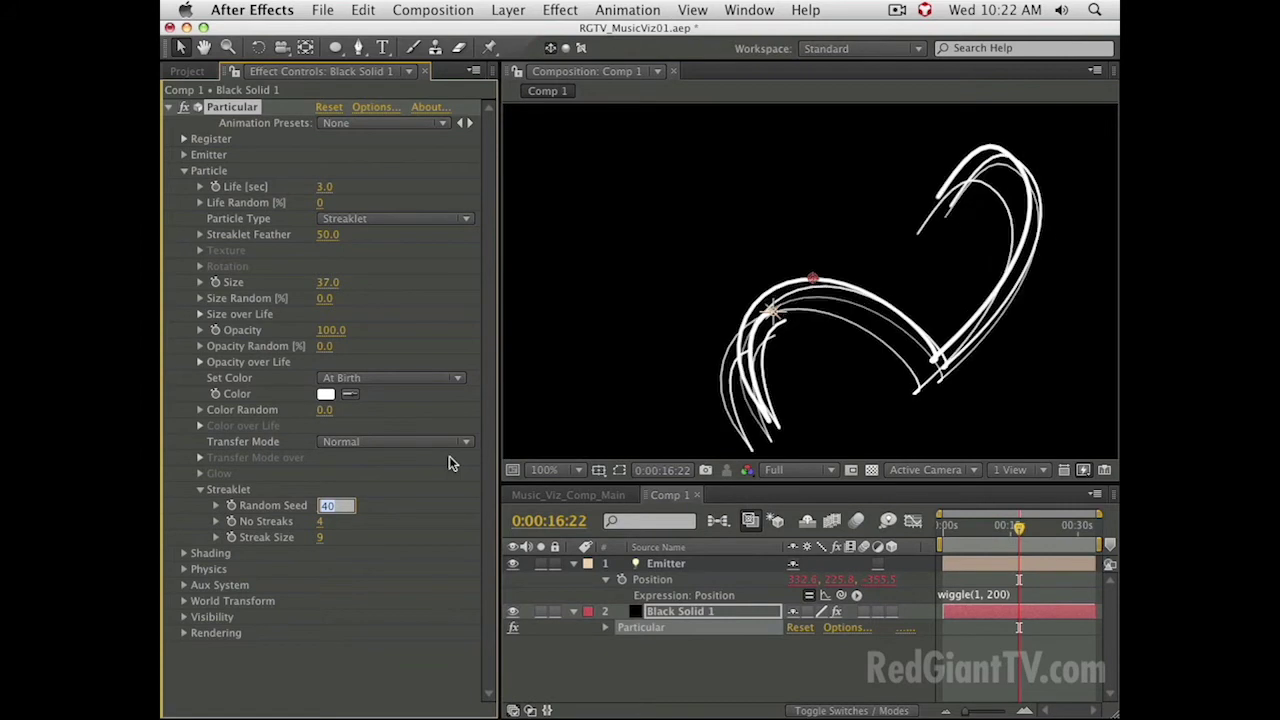
{"action": "key", "text": "shift+Down"}
{"action": "key", "text": "shift+Down"}
{"action": "key", "text": "shift+Down"}
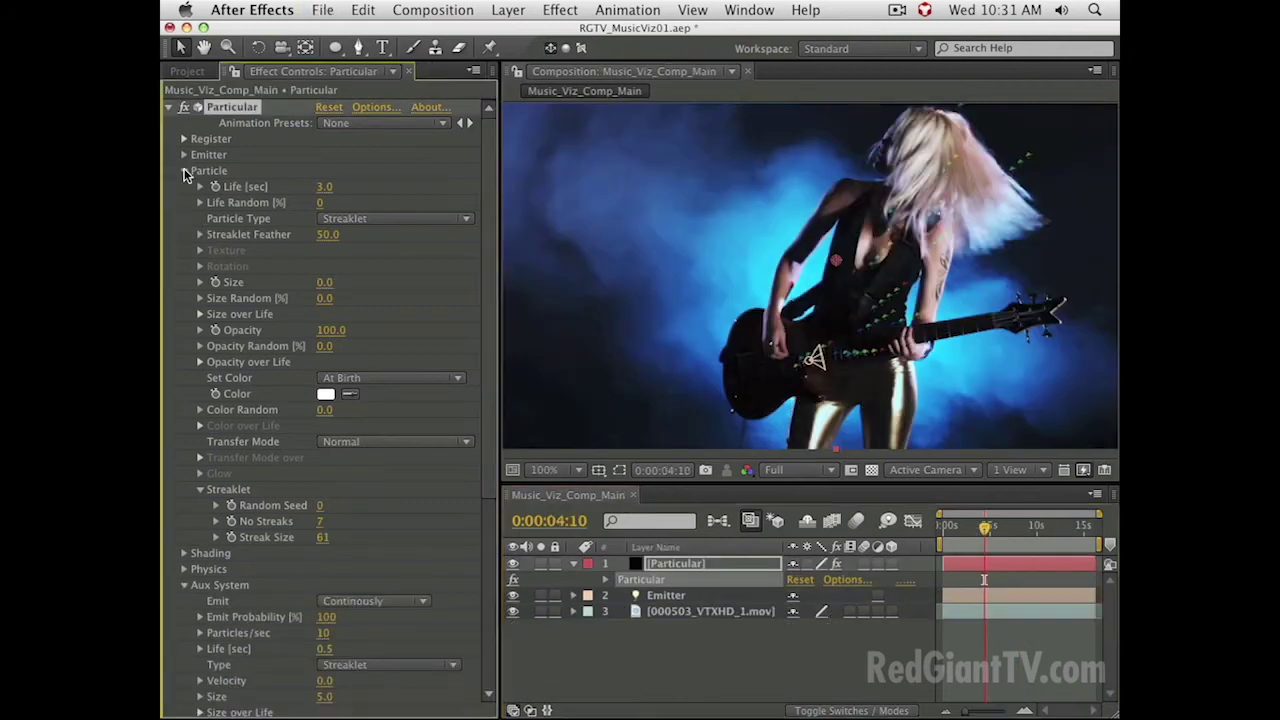
- In Music_Viz_Comp_Main, keep Particular's Aux System Type as Streaklet and set its Particles/sec to 300 and Size to 20
{"action": "left_click", "coordinate": [184, 171]}
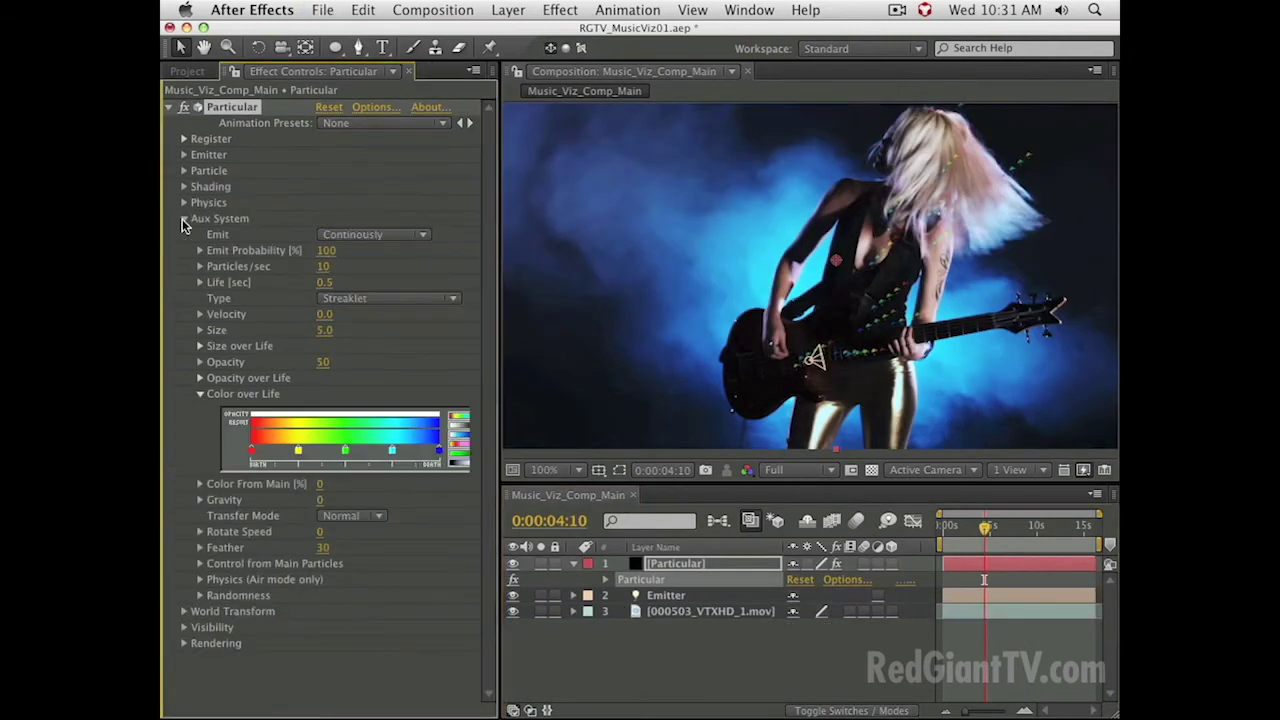
{"action": "left_click", "coordinate": [362, 298]}
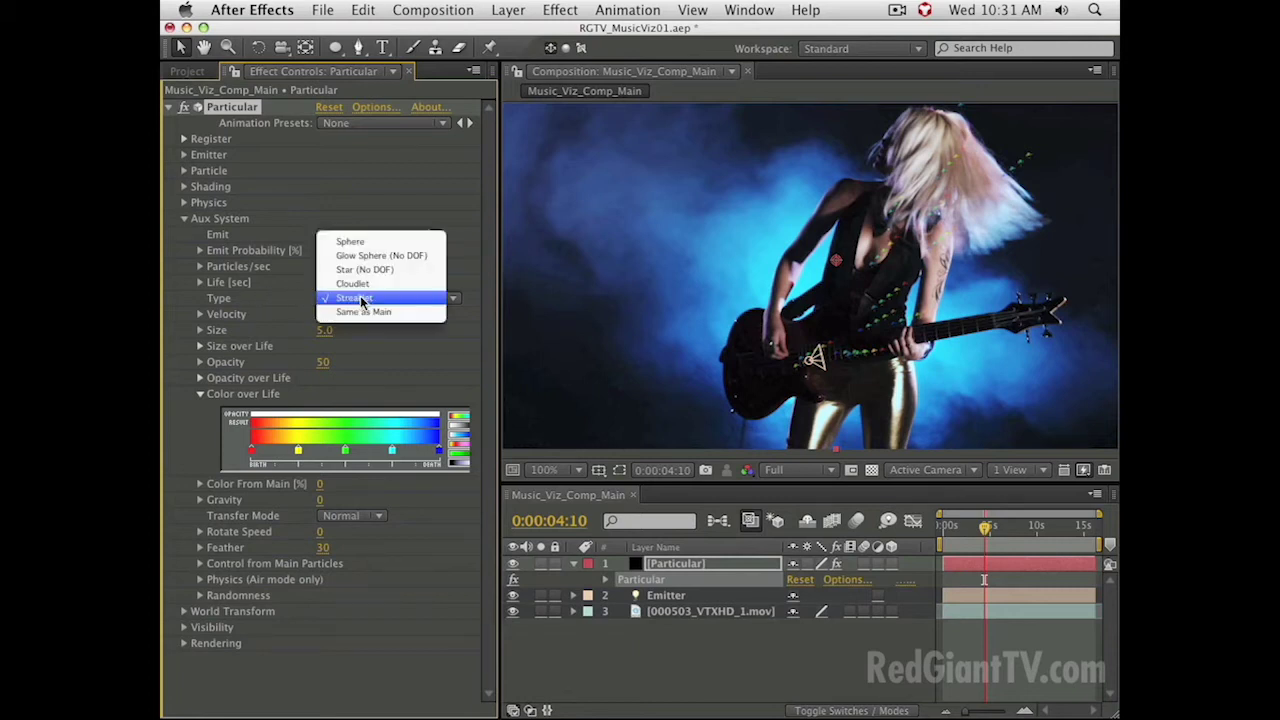
{"action": "left_click", "coordinate": [291, 311]}
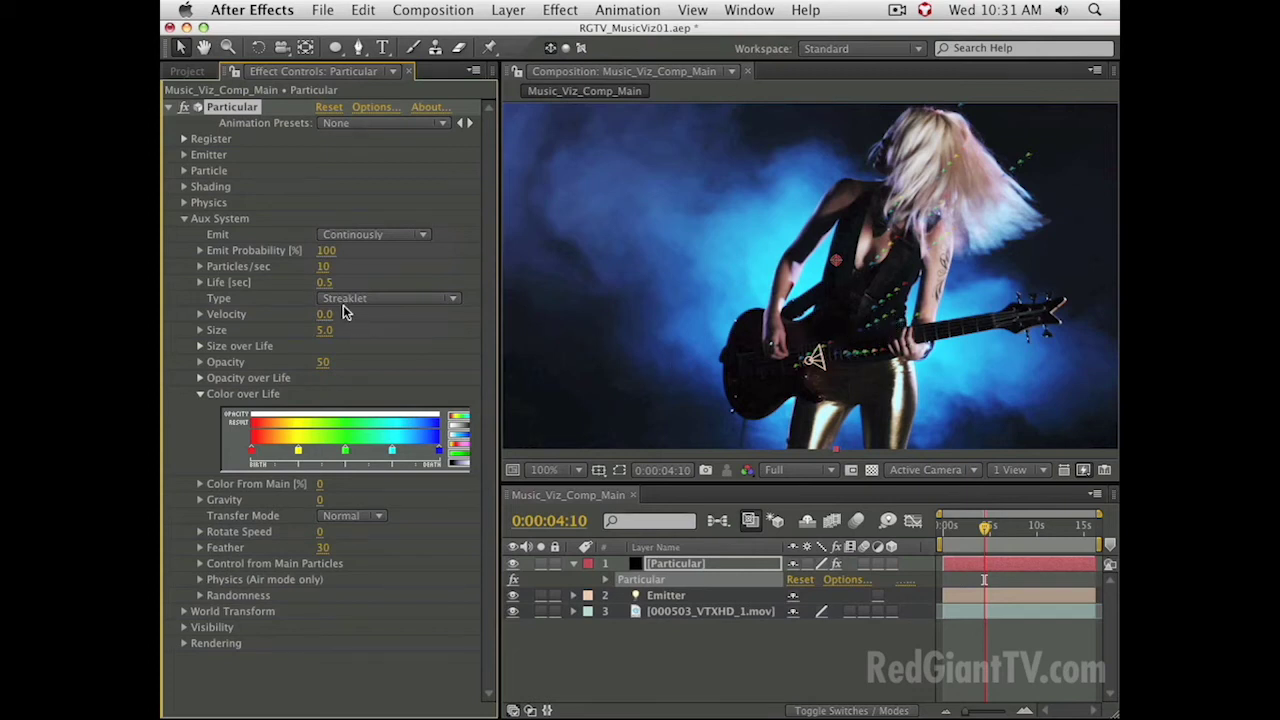
{"action": "left_click", "coordinate": [323, 266]}
{"action": "type", "text": "300"}
{"action": "key", "text": "Return"}
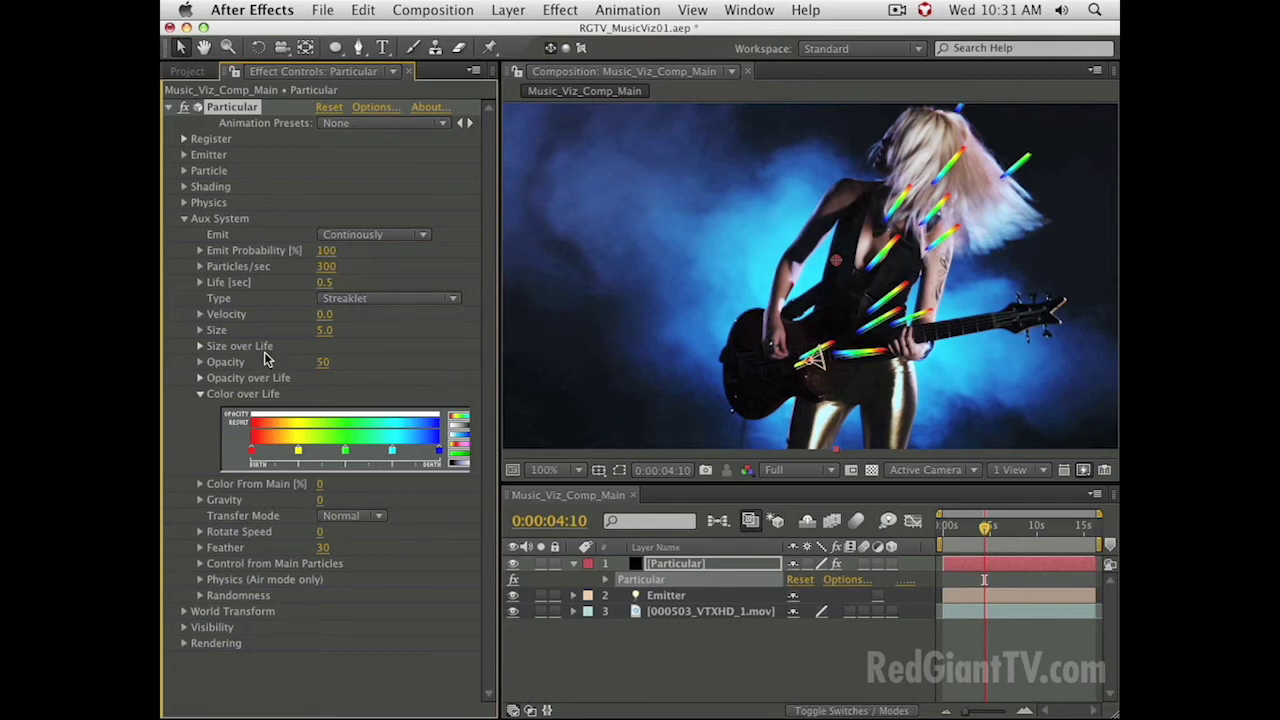
{"action": "left_click", "coordinate": [324, 330]}
{"action": "type", "text": "20"}
{"action": "key", "text": "Return"}
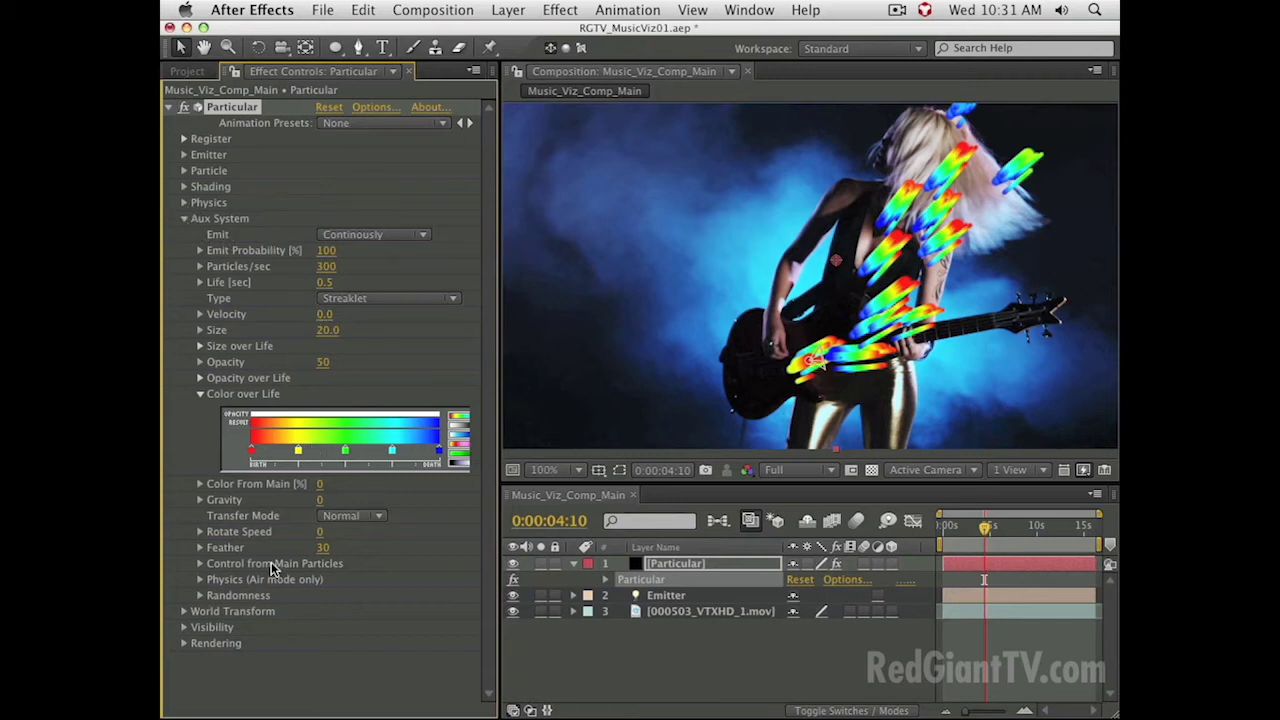
- Reduce the main particle's Streak Size to 17 in Particular's Streaklet settings
{"action": "left_click", "coordinate": [182, 219]}
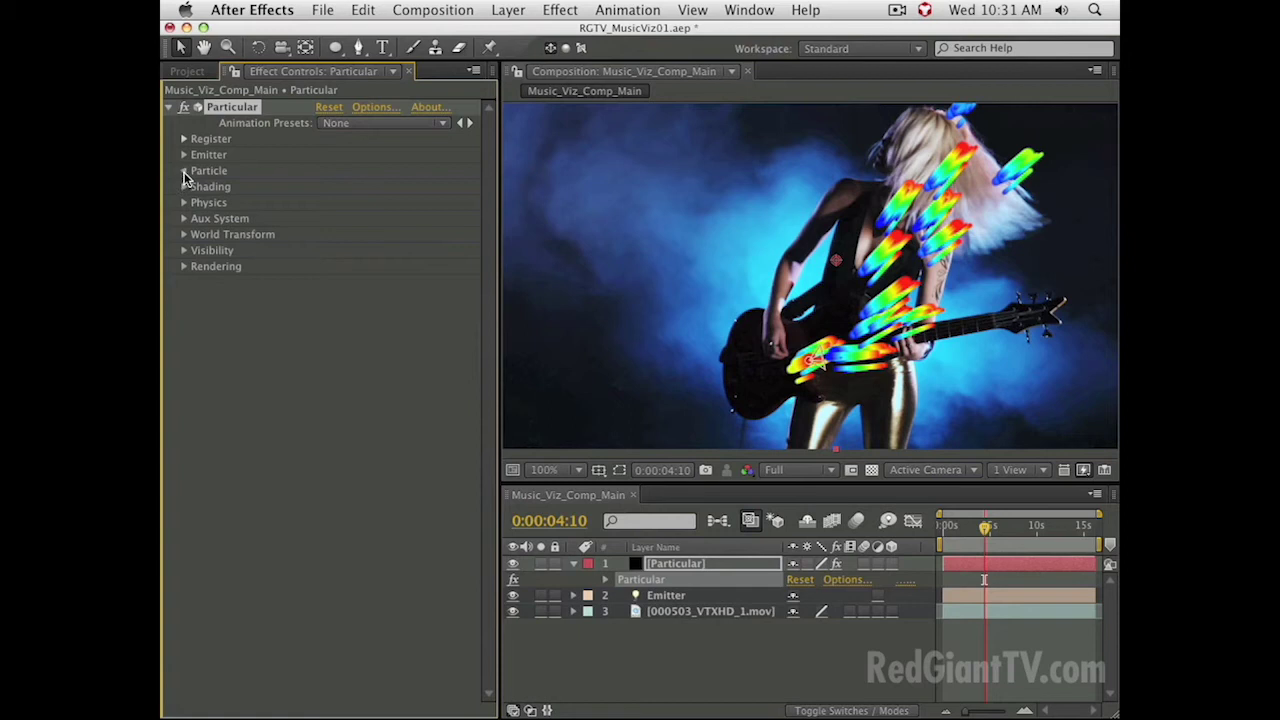
{"action": "left_click", "coordinate": [183, 172]}
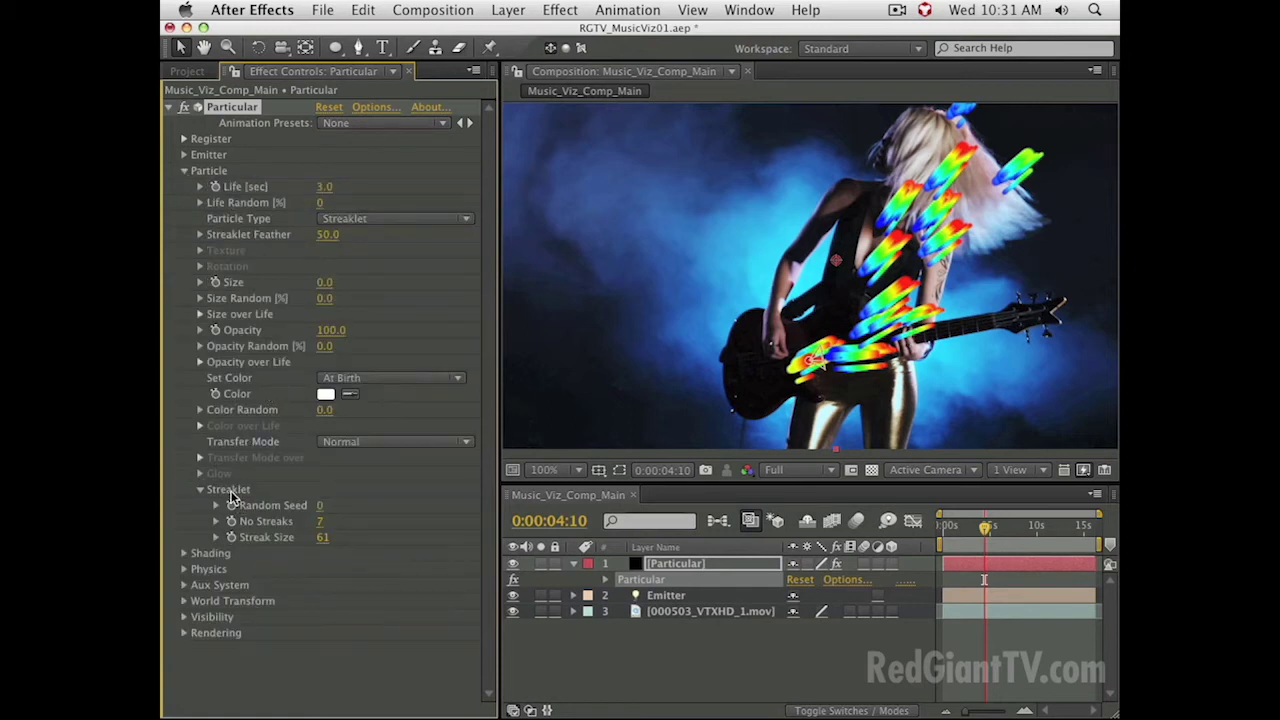
{"action": "left_click", "coordinate": [321, 537]}
{"action": "type", "text": "20"}
{"action": "key", "text": "Return"}
{"action": "left_click", "coordinate": [322, 537]}
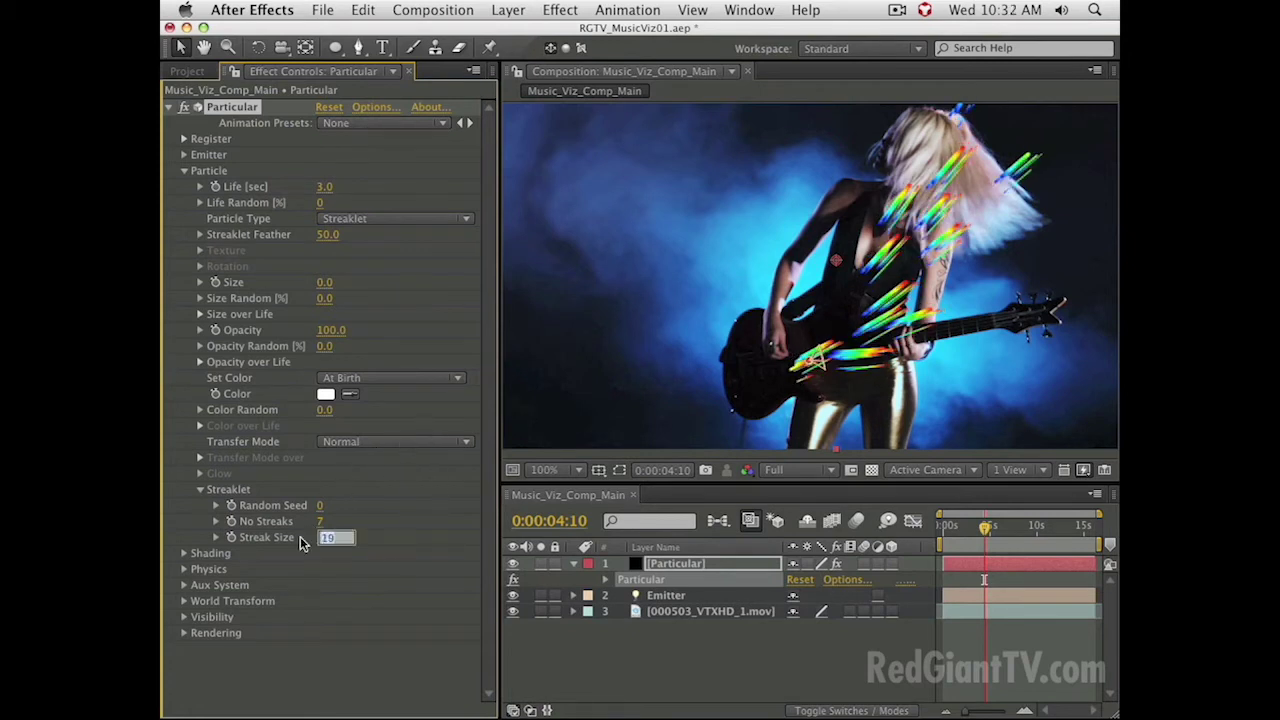
{"action": "key", "text": "Down"}
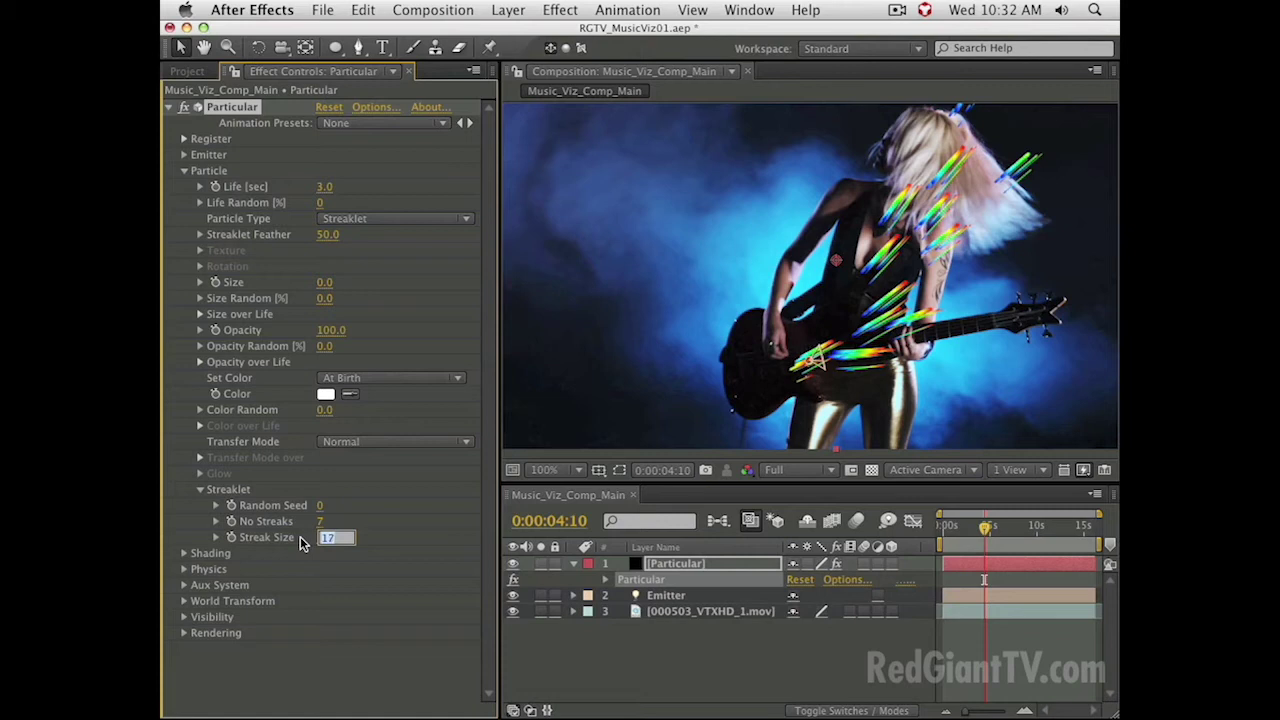
{"action": "key", "text": "Return"}
{"action": "left_click", "coordinate": [416, 324]}
{"action": "left_click", "coordinate": [185, 171]}
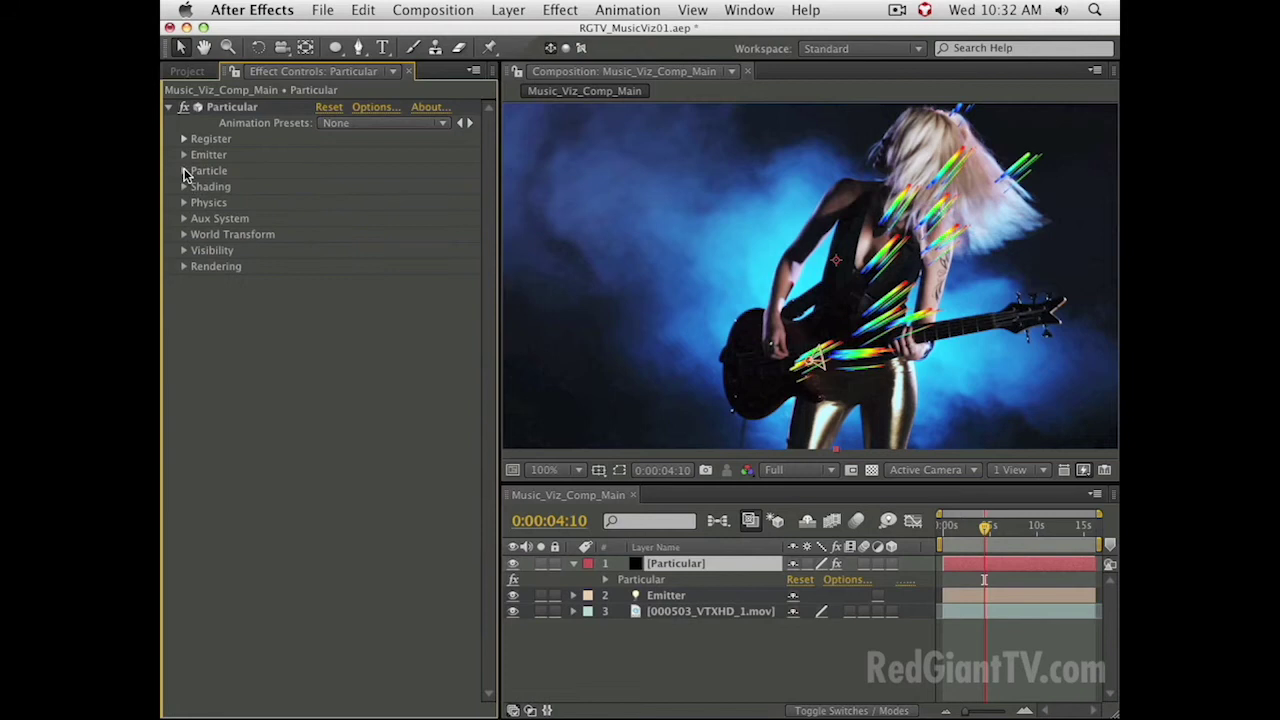
- Lengthen the Aux System particles' Life to 1 second
{"action": "left_click", "coordinate": [183, 219]}
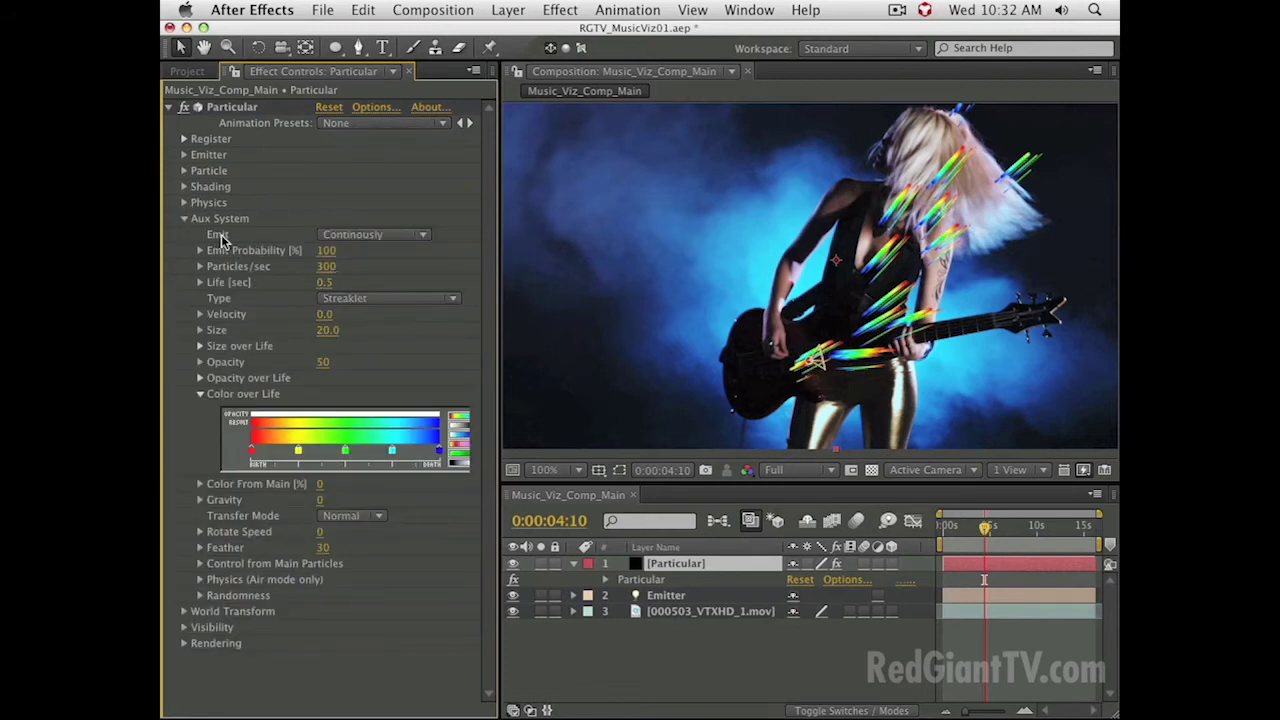
{"action": "left_click", "coordinate": [327, 283]}
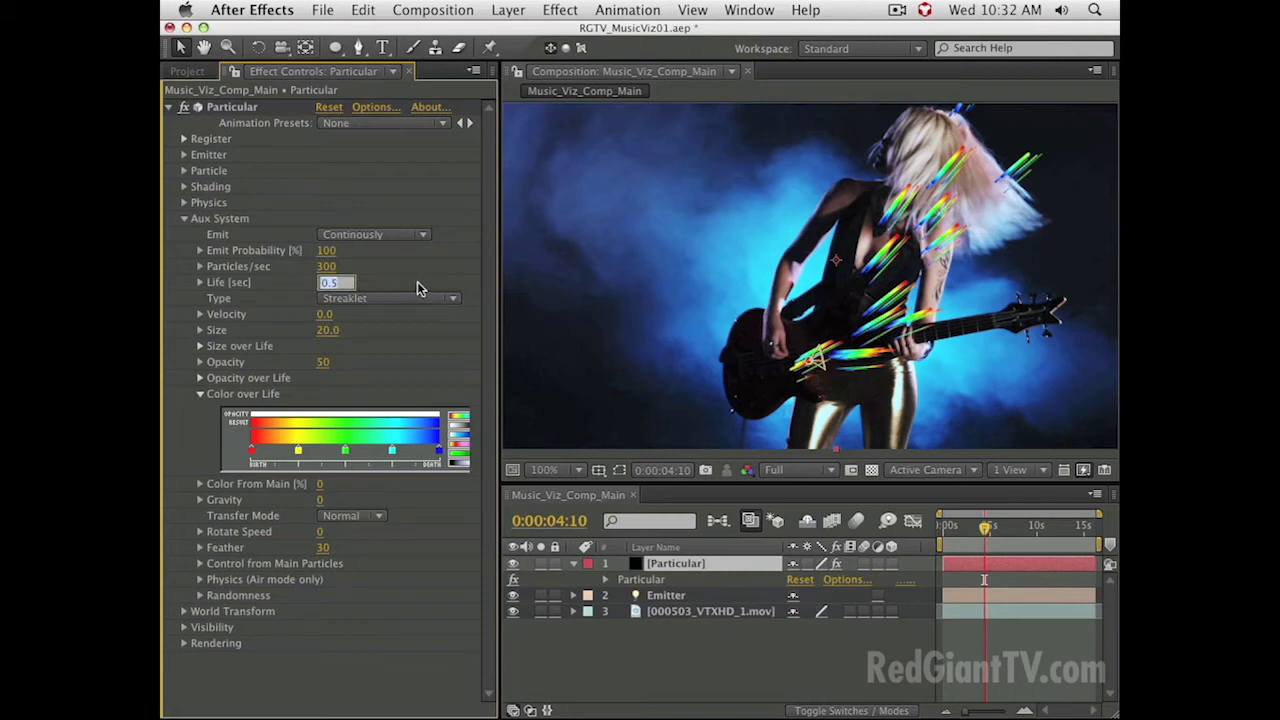
{"action": "type", "text": "2.50.5"}
{"action": "key", "text": "Return"}
{"action": "type", "text": "0.9"}
{"action": "key", "text": "Return"}
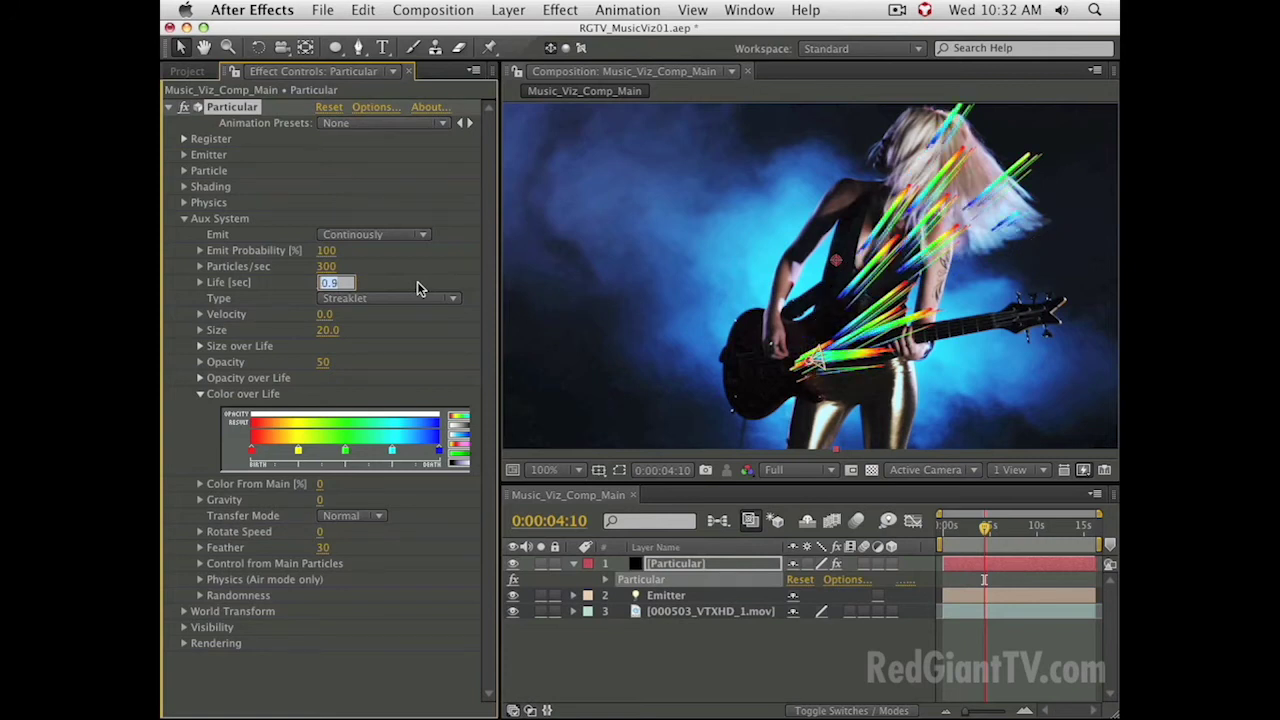
{"action": "type", "text": "1"}
{"action": "key", "text": "Return"}
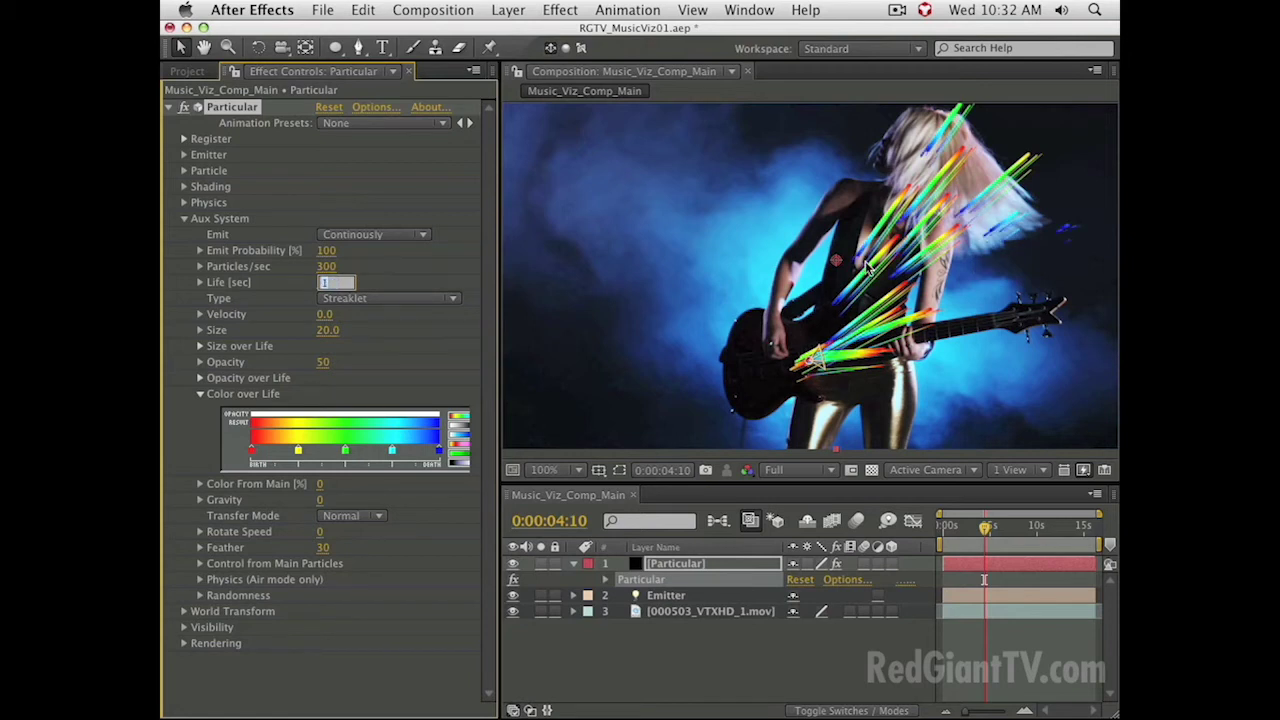
- Set the Aux System's Opacity to 15
{"action": "left_click", "coordinate": [322, 362]}
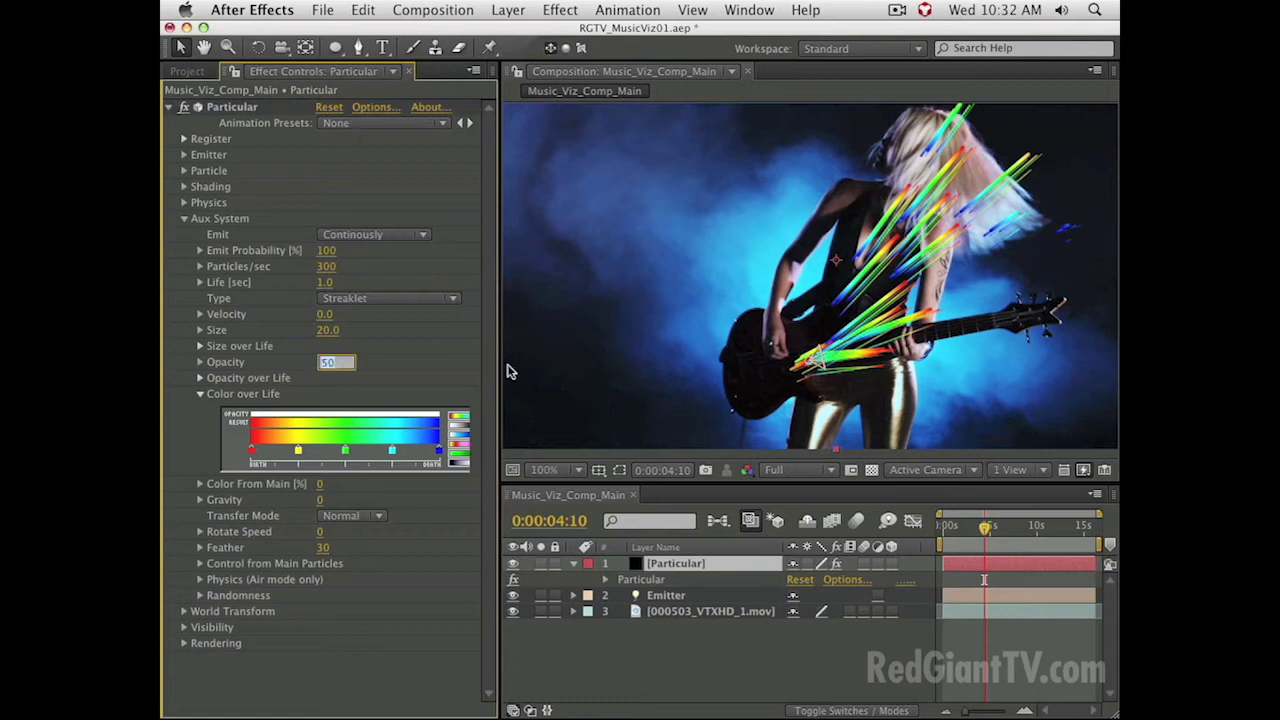
{"action": "type", "text": "15"}
{"action": "key", "text": "Return"}
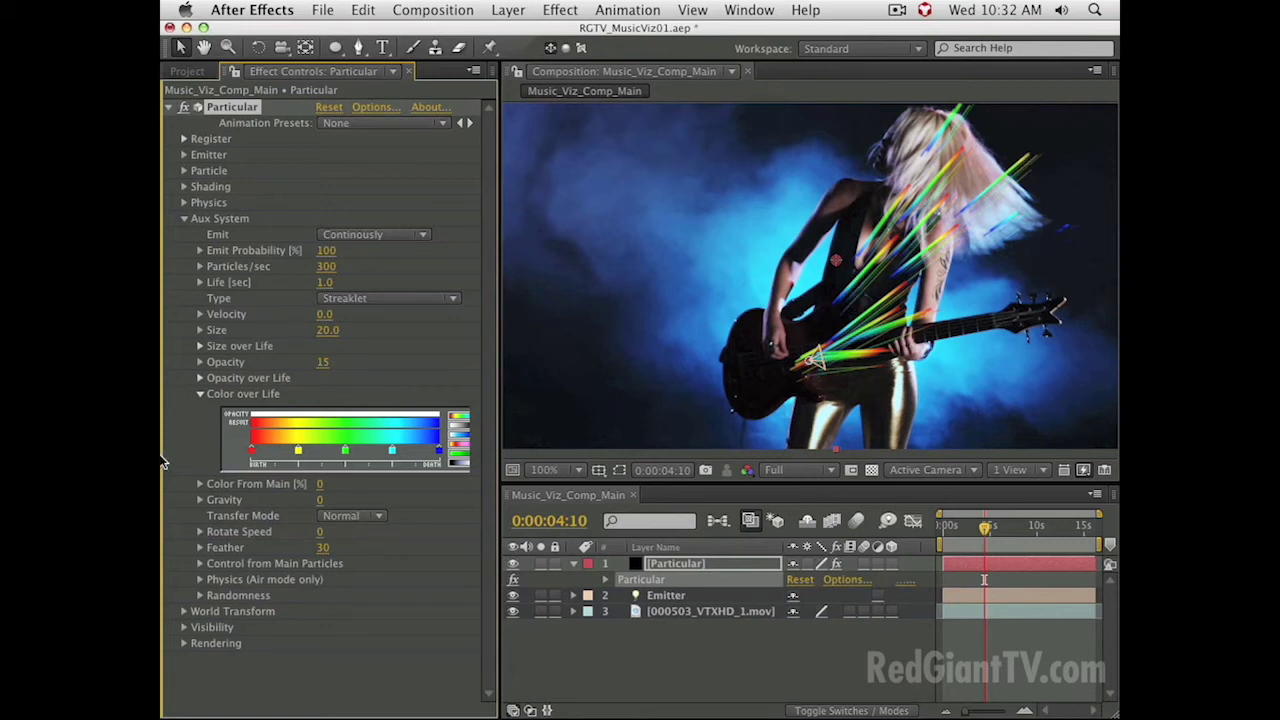
- Apply the Size over Life preset curve that ramps up after birth and tapers toward death to the Aux System particles
{"action": "left_click", "coordinate": [200, 346]}
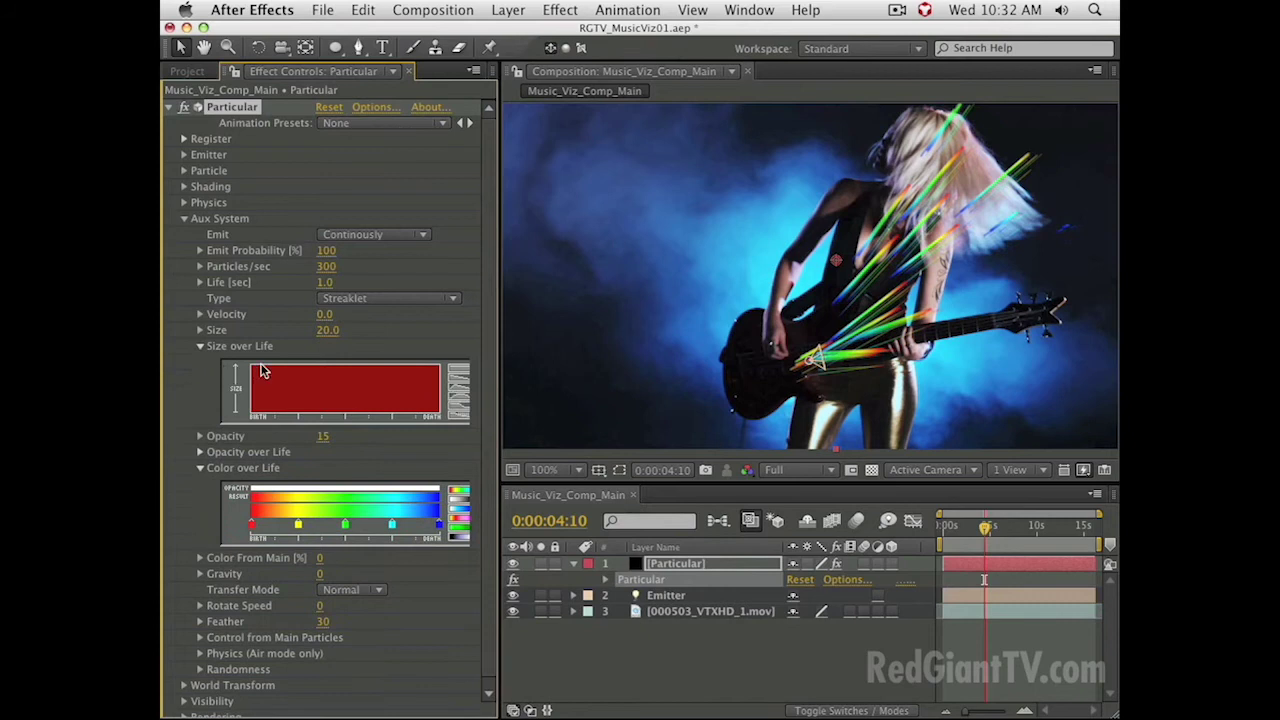
{"action": "left_click", "coordinate": [458, 398]}
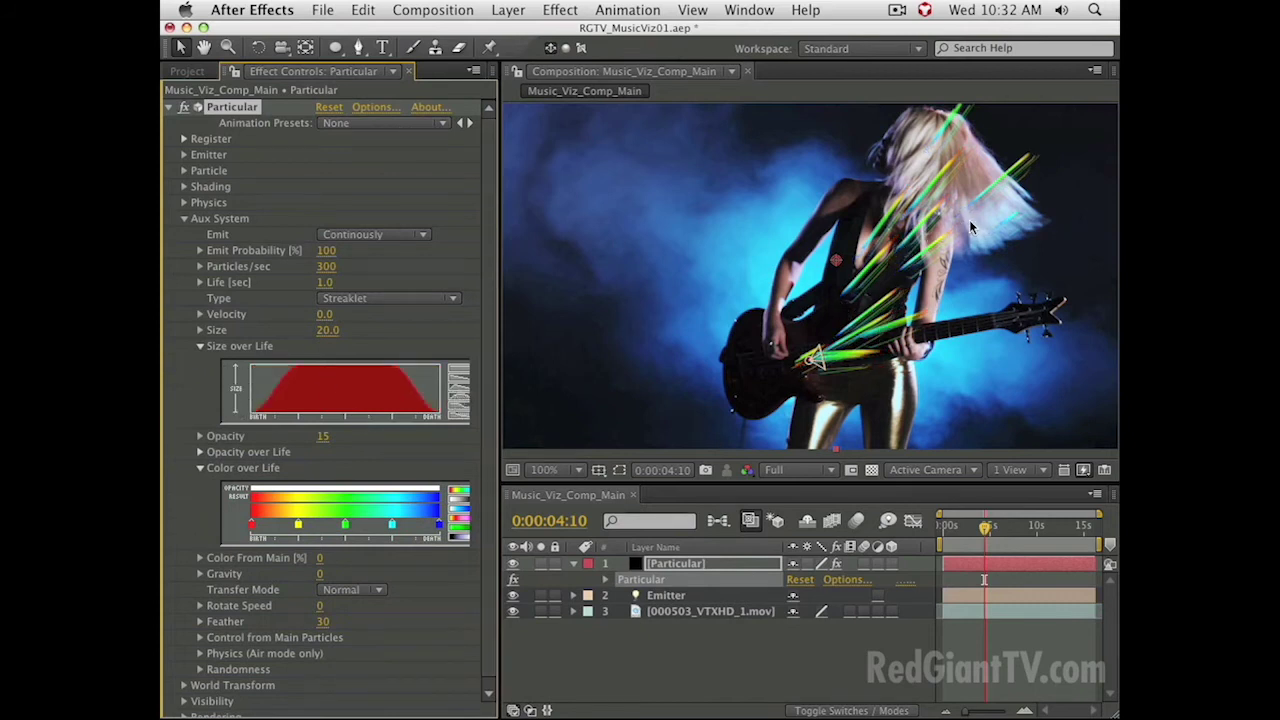
{"action": "mouse_move", "coordinate": [985, 527]}
{"action": "left_mouse_down"}
{"action": "mouse_move", "coordinate": [971, 528]}
{"action": "mouse_move", "coordinate": [1003, 535]}
{"action": "left_mouse_up"}
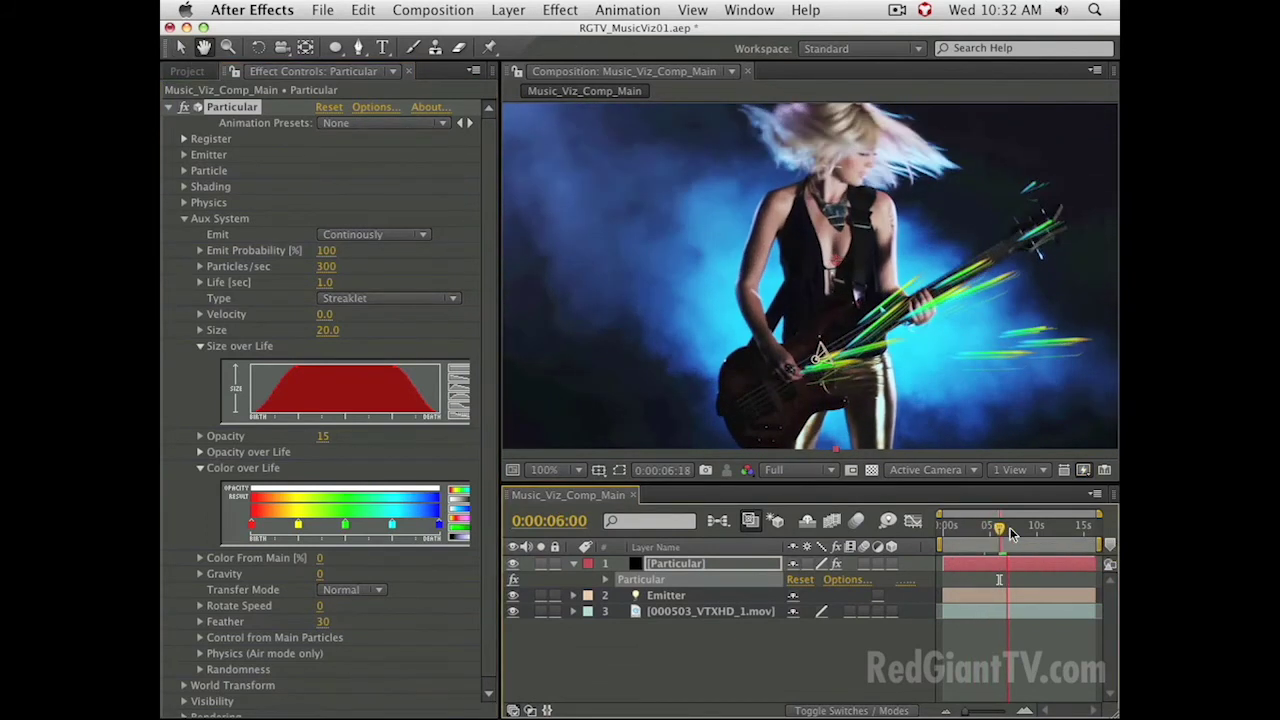
{"action": "key", "text": "space"}
- Lengthen the Aux System particles' Life to 1.5 seconds and preview the longer trails
{"action": "left_click", "coordinate": [326, 282]}
{"action": "key", "text": "Up"}
{"action": "key", "text": "Up"}
{"action": "key", "text": "Up"}
{"action": "key", "text": "Up"}
{"action": "key", "text": "Up"}
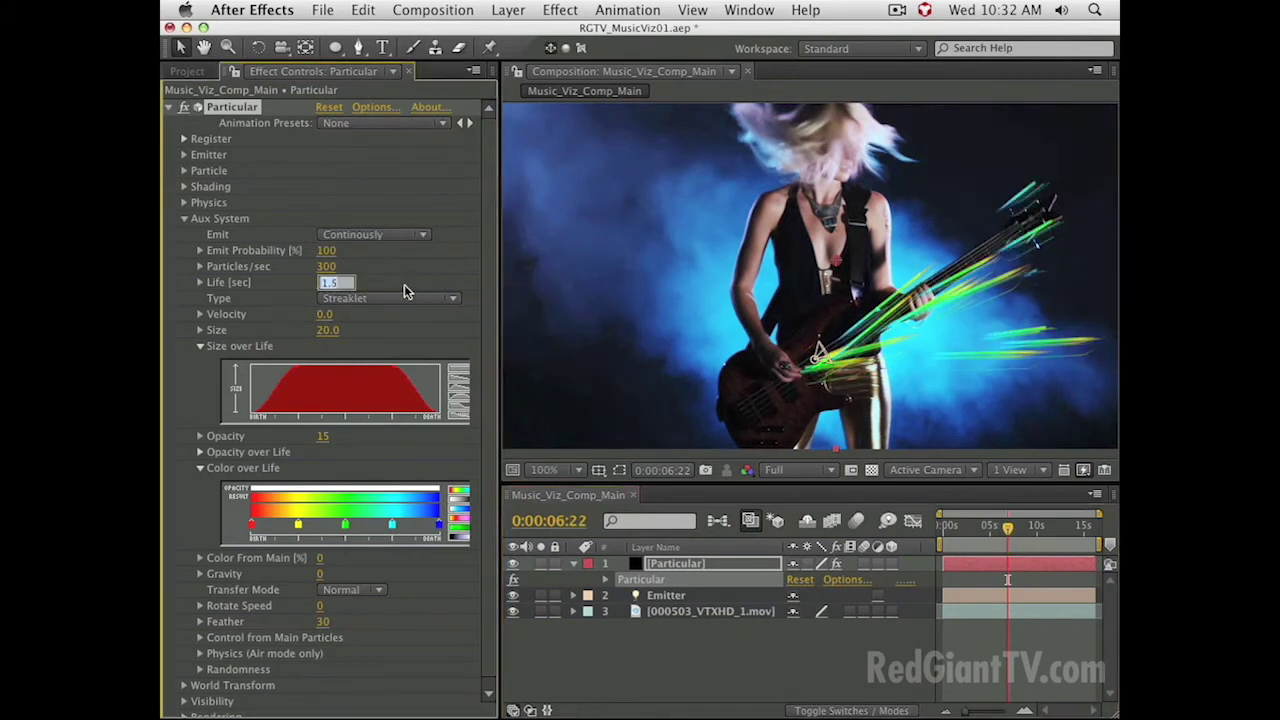
{"action": "key", "text": "Return"}
{"action": "key", "text": "space"}
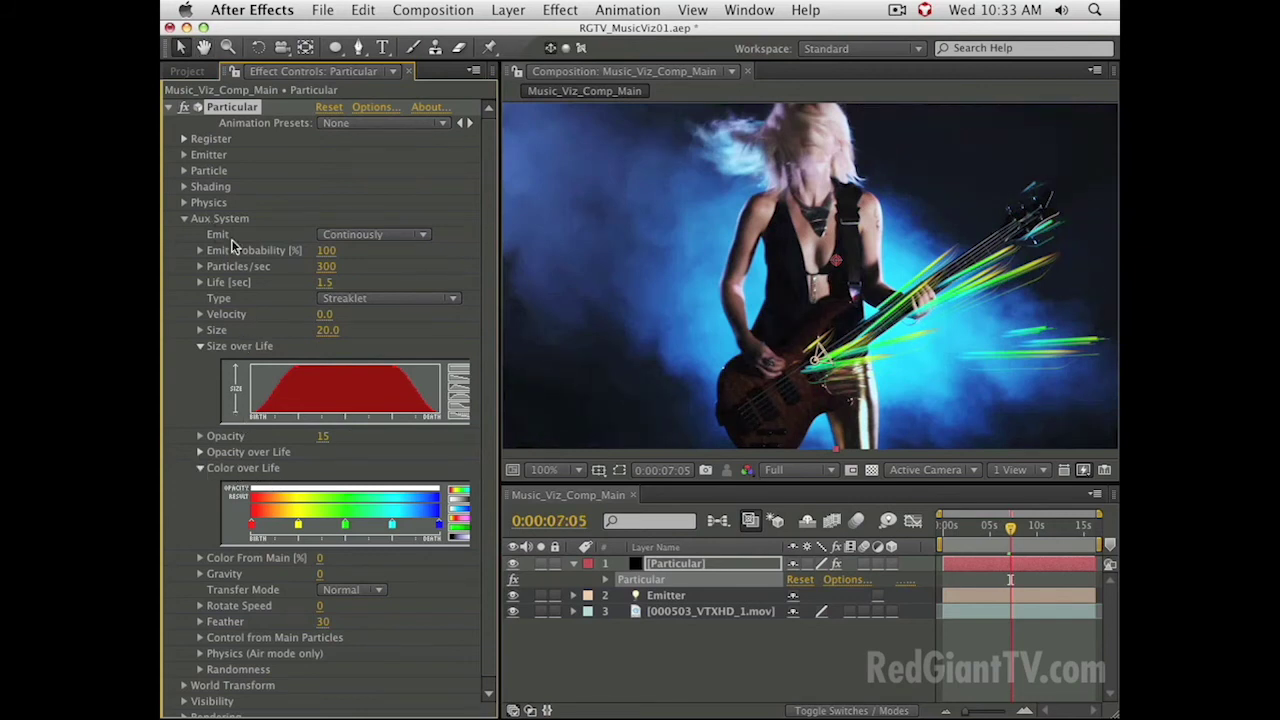
- Apply the yellow-red-pink-purple preset gradient to the Aux System's Color over Life and delete its middle pink stop
{"action": "left_click", "coordinate": [184, 171]}
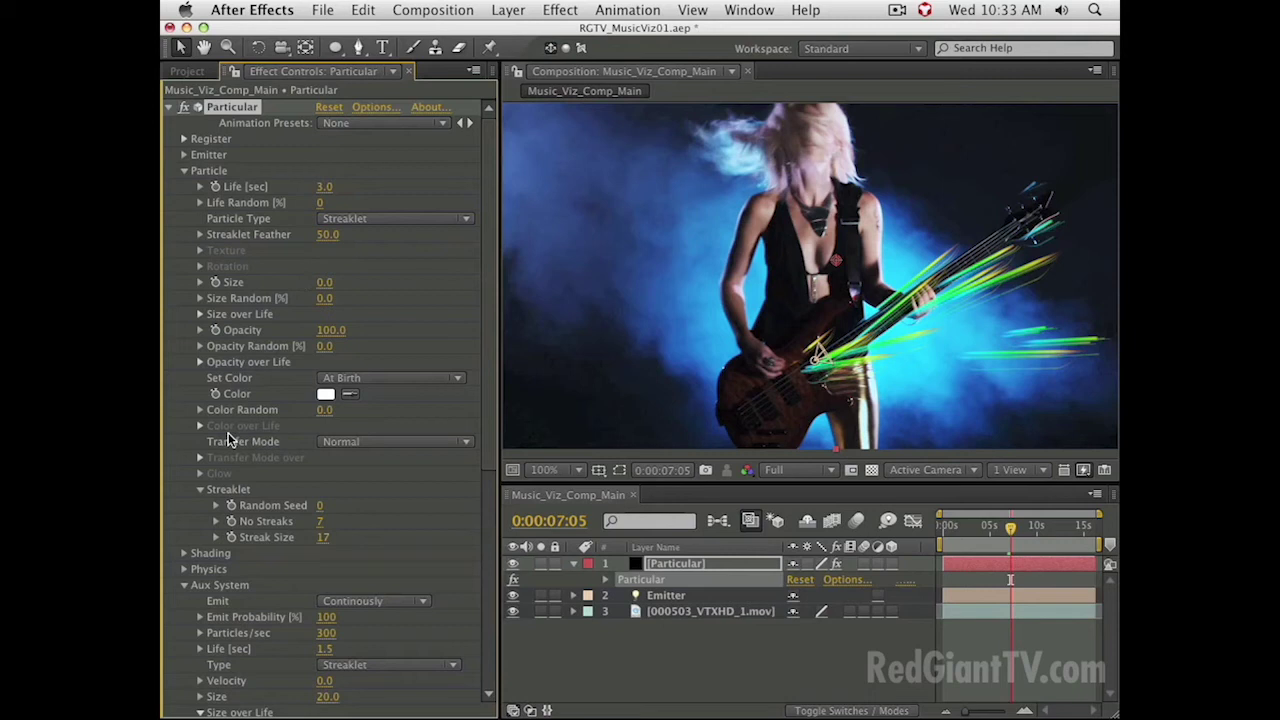
{"action": "left_click", "coordinate": [183, 171]}
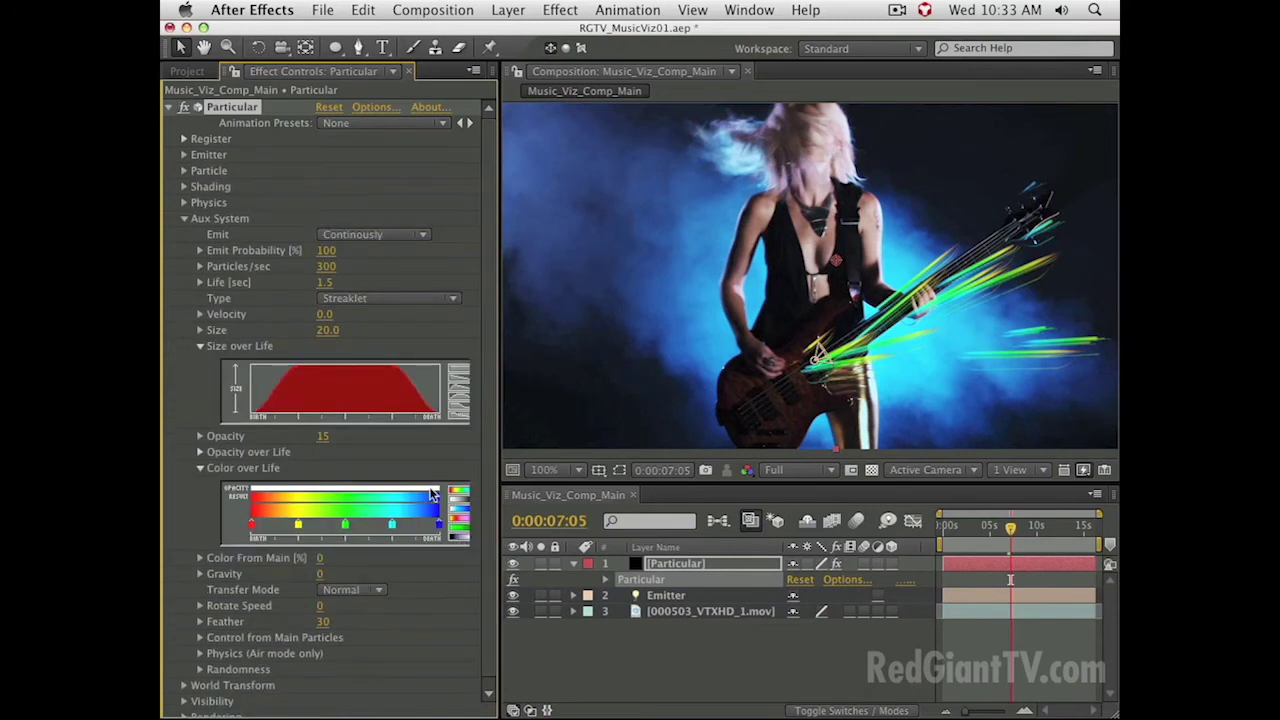
{"action": "left_click", "coordinate": [458, 520]}
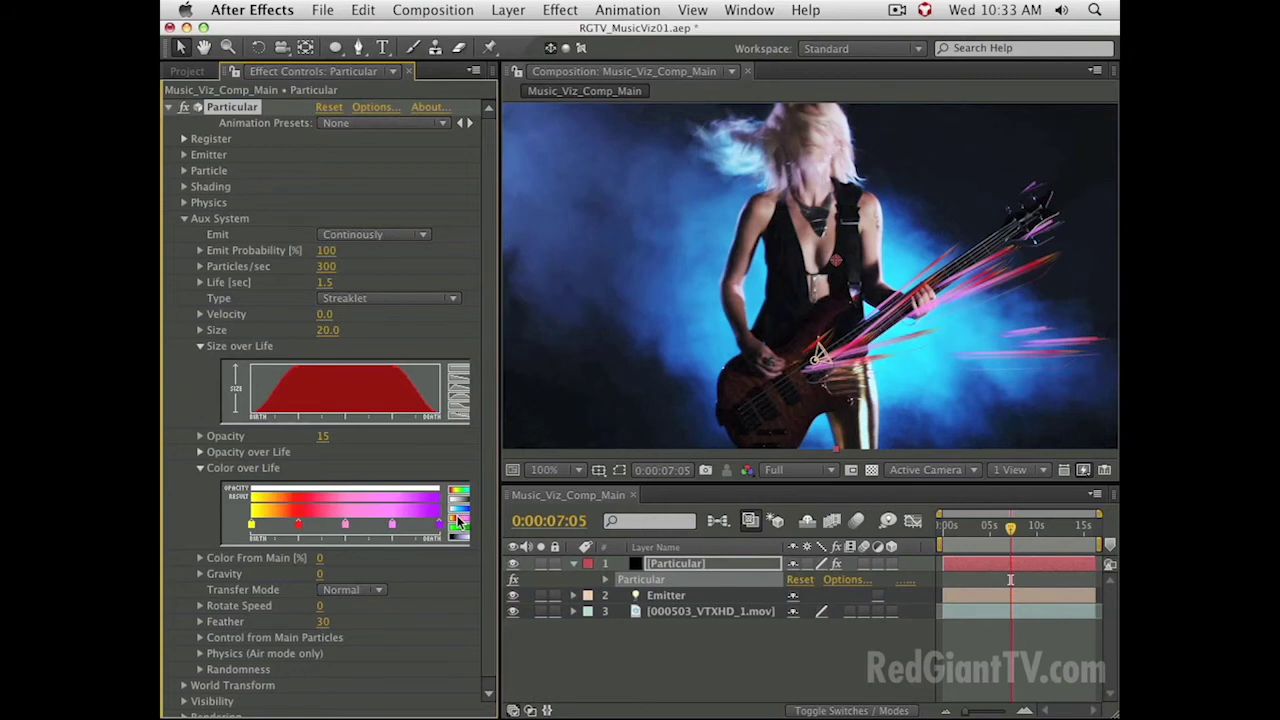
{"action": "left_click", "coordinate": [972, 526]}
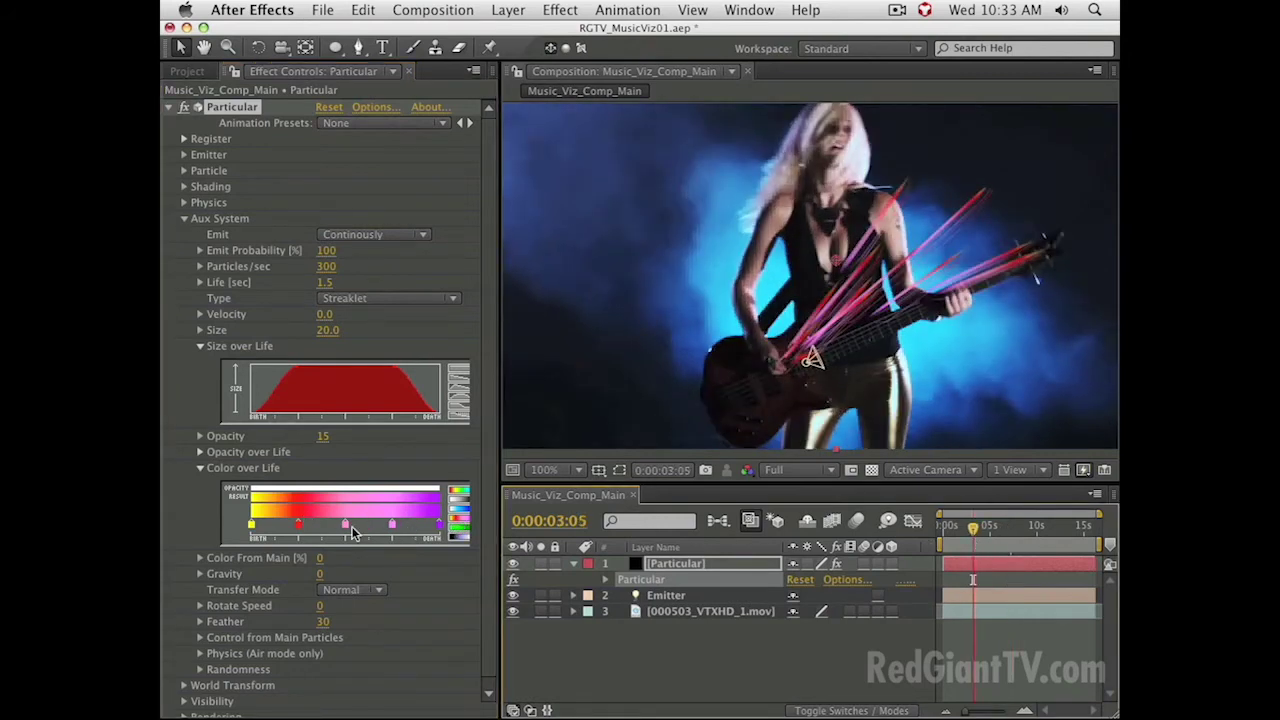
{"action": "left_click_drag", "start_coordinate": [343, 523], "coordinate": [343, 553]}
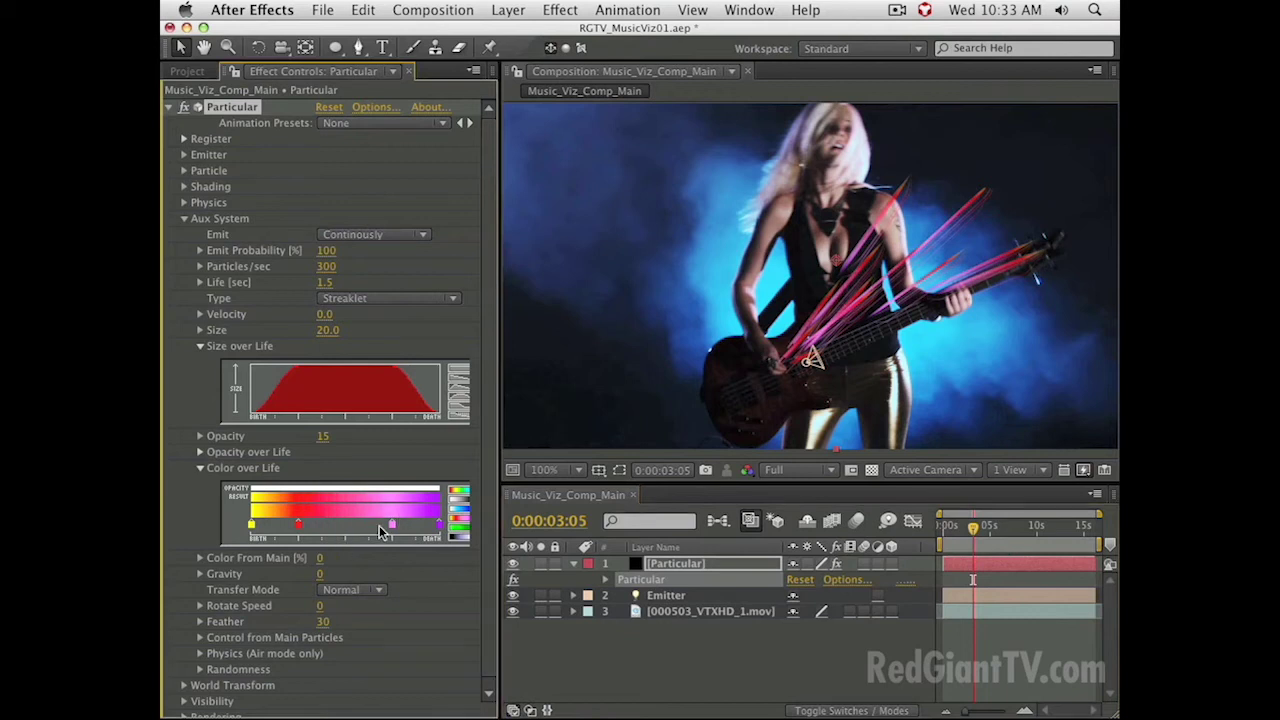
- Shift the remaining pink stop of the Color over Life gradient closer to the red one and recolor it a softer pink
{"action": "left_click", "coordinate": [372, 523]}
{"action": "double_click", "coordinate": [371, 523]}
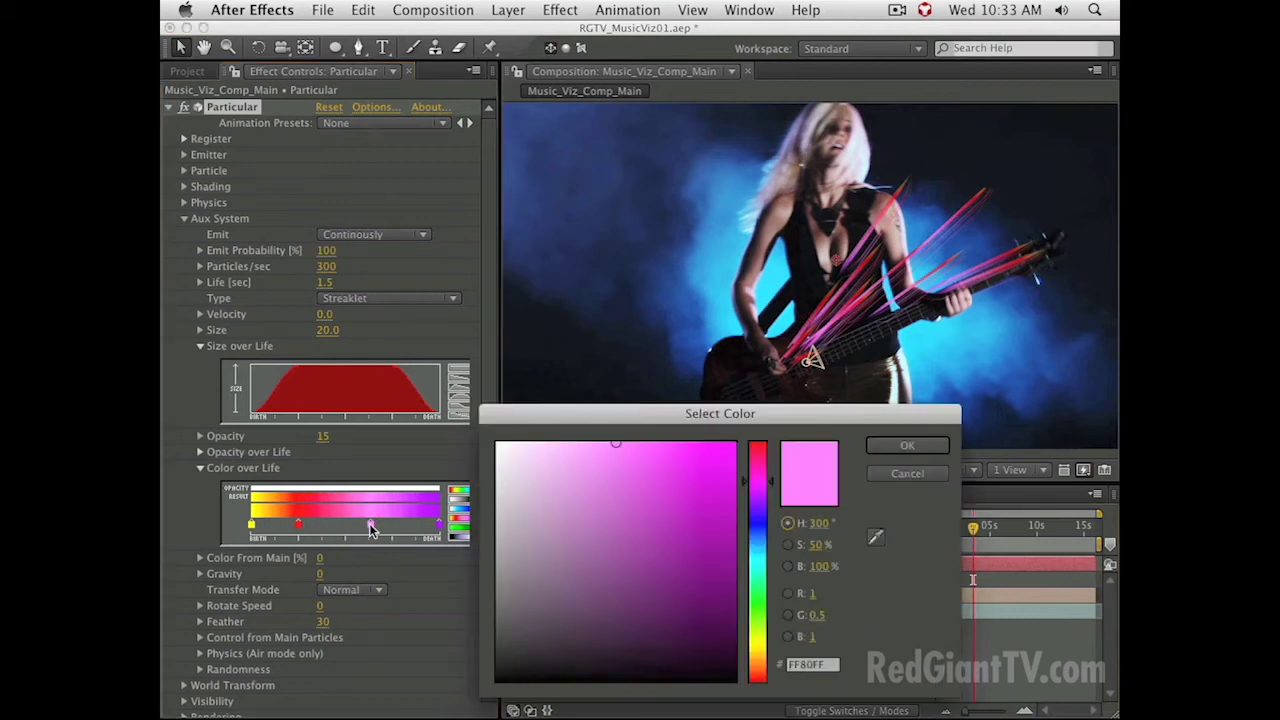
{"action": "left_click", "coordinate": [569, 452]}
{"action": "left_click_drag", "start_coordinate": [764, 487], "coordinate": [763, 474]}
{"action": "left_click_drag", "start_coordinate": [585, 450], "coordinate": [594, 463]}
{"action": "key", "text": "Return"}
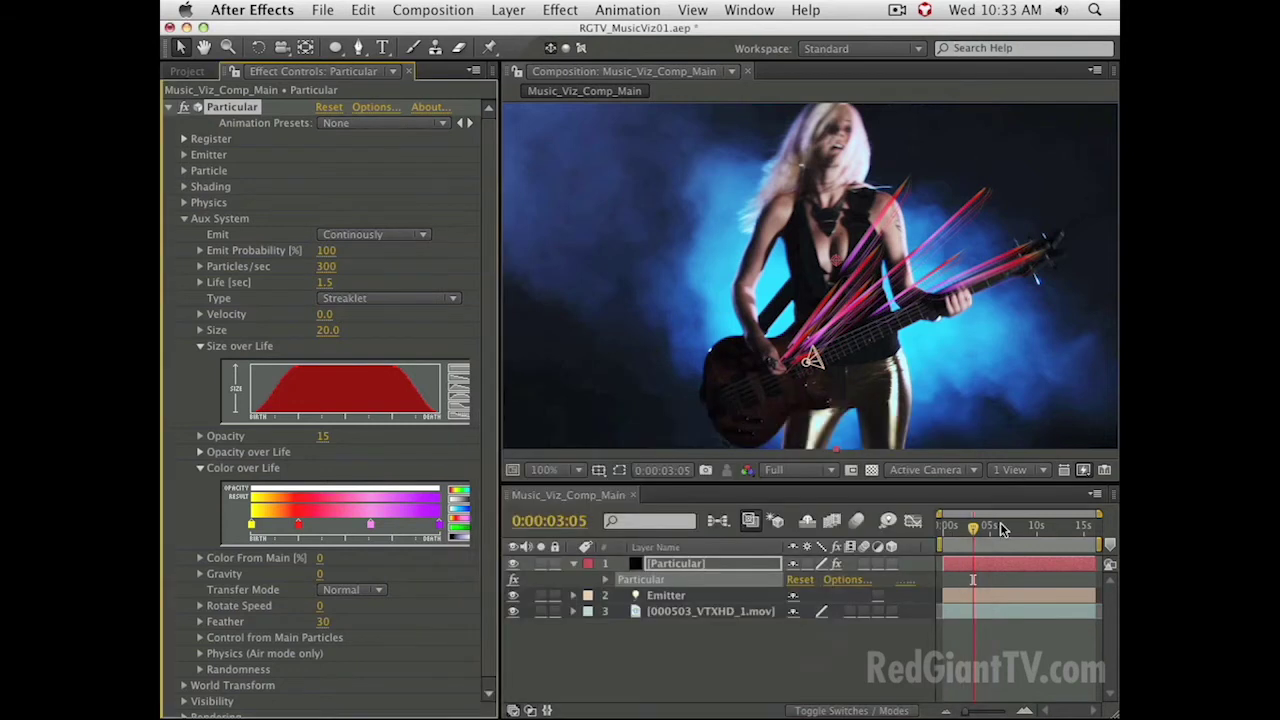
{"action": "left_click", "coordinate": [944, 531]}
{"action": "key", "text": "space"}
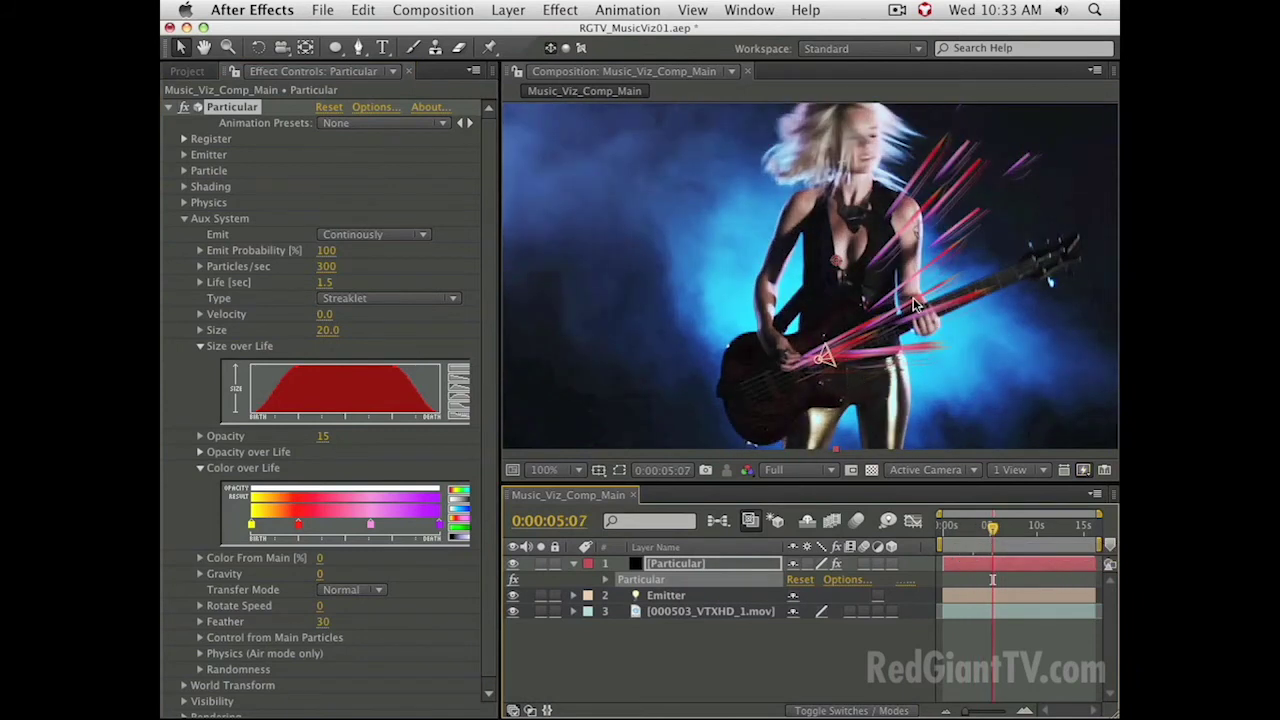
{"action": "left_click", "coordinate": [1016, 530]}
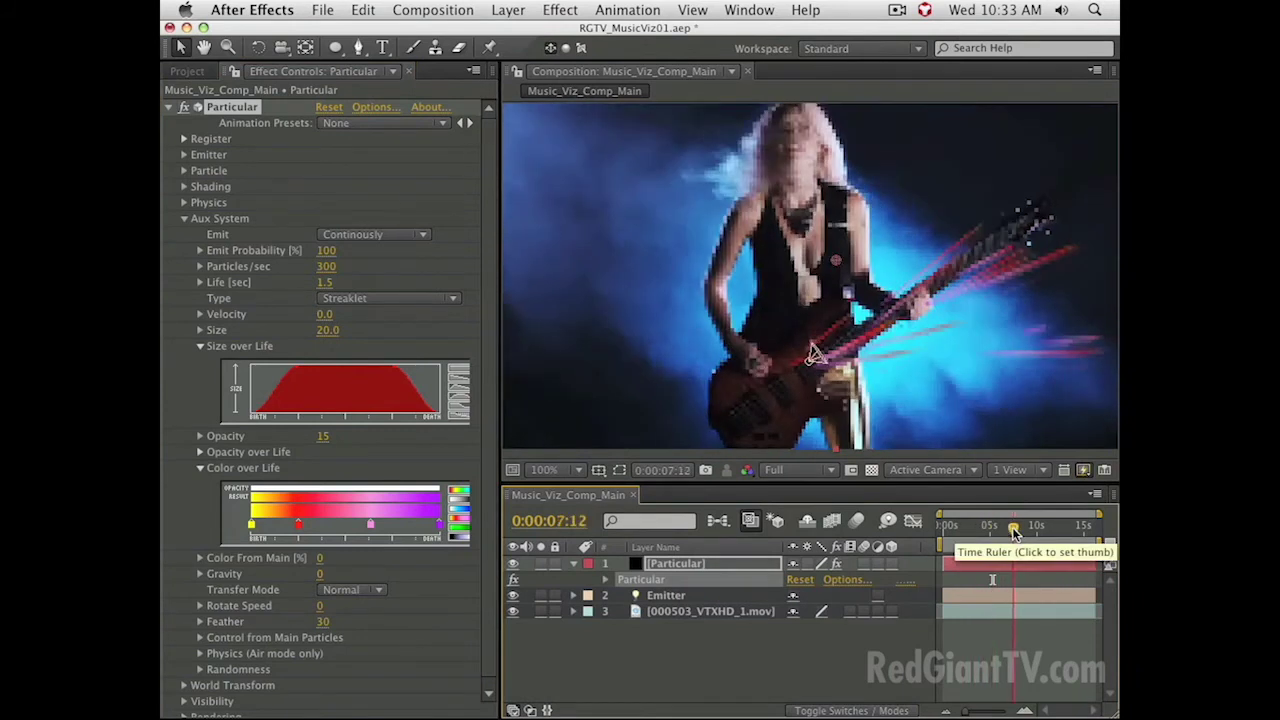
{"action": "left_click_drag", "start_coordinate": [1018, 533], "coordinate": [1012, 533]}
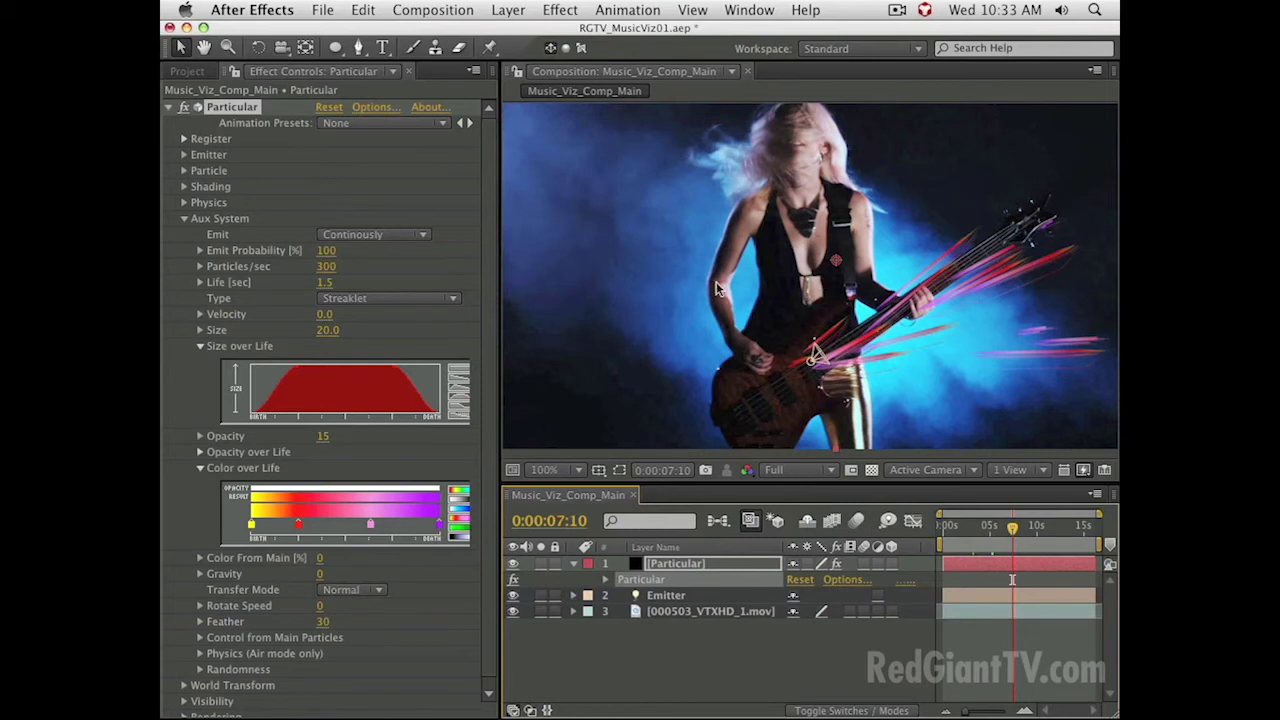
- Set Spin Amplitude to 37 in the Air settings of Particular's Physics to make the trails swirl
{"action": "left_click", "coordinate": [682, 597]}
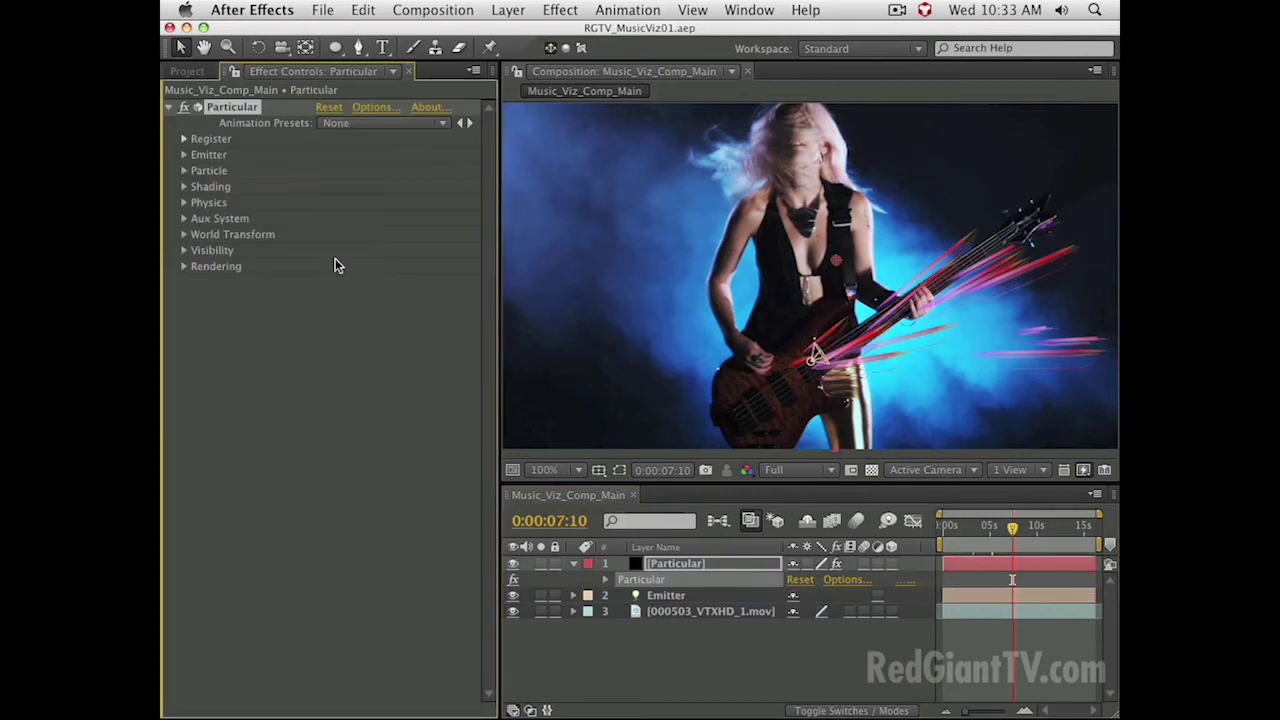
{"action": "left_click", "coordinate": [184, 204]}
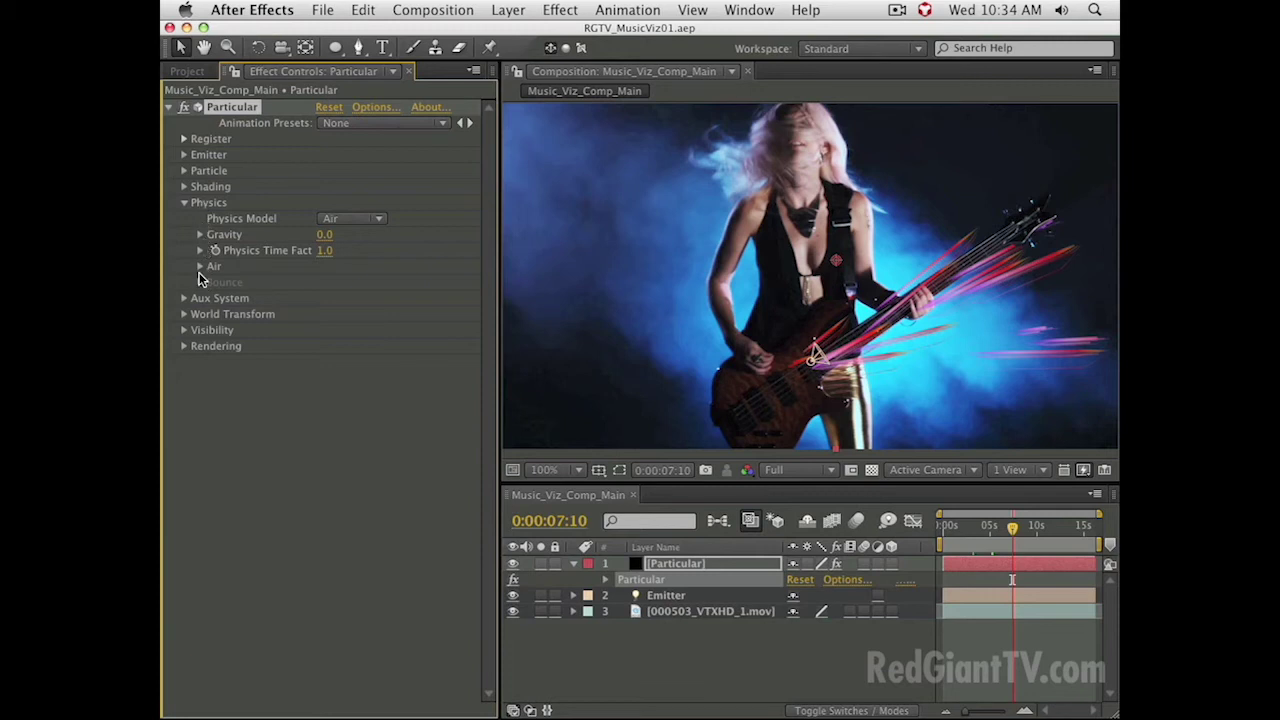
{"action": "left_click", "coordinate": [200, 267]}
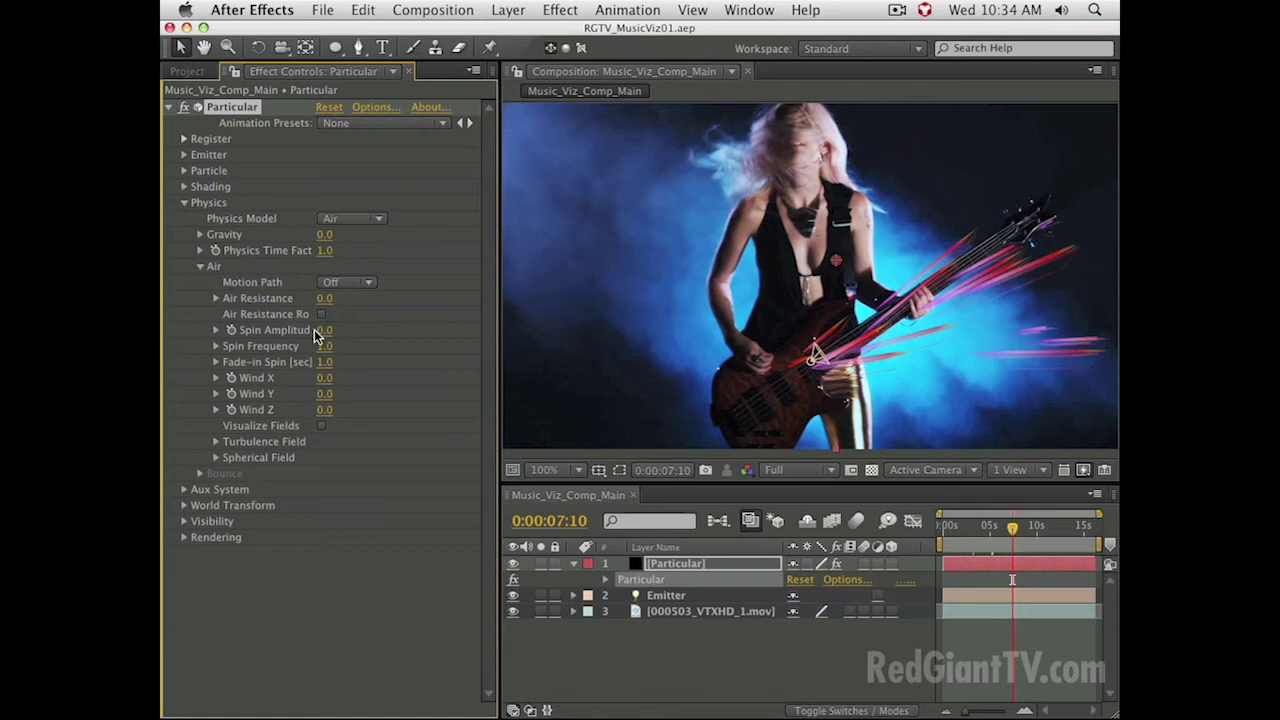
{"action": "left_click_drag", "start_coordinate": [325, 330], "coordinate": [344, 330]}
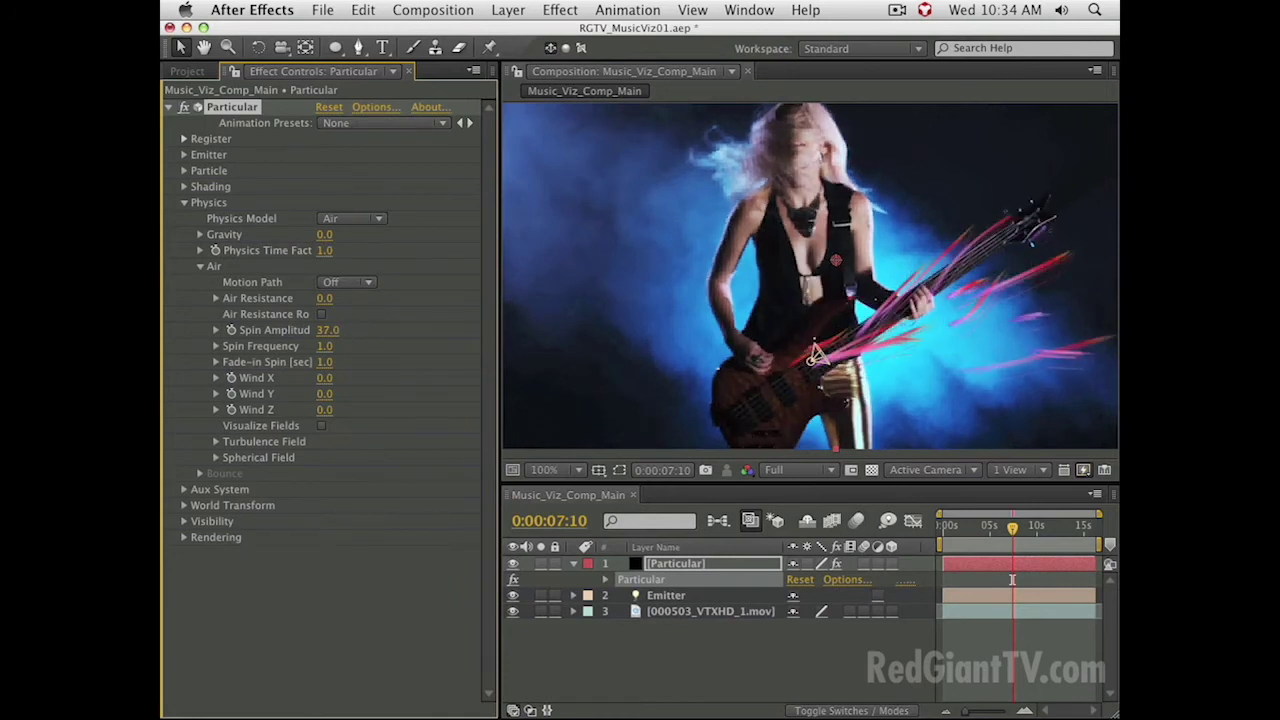
{"action": "left_click_drag", "start_coordinate": [980, 530], "coordinate": [1012, 540]}
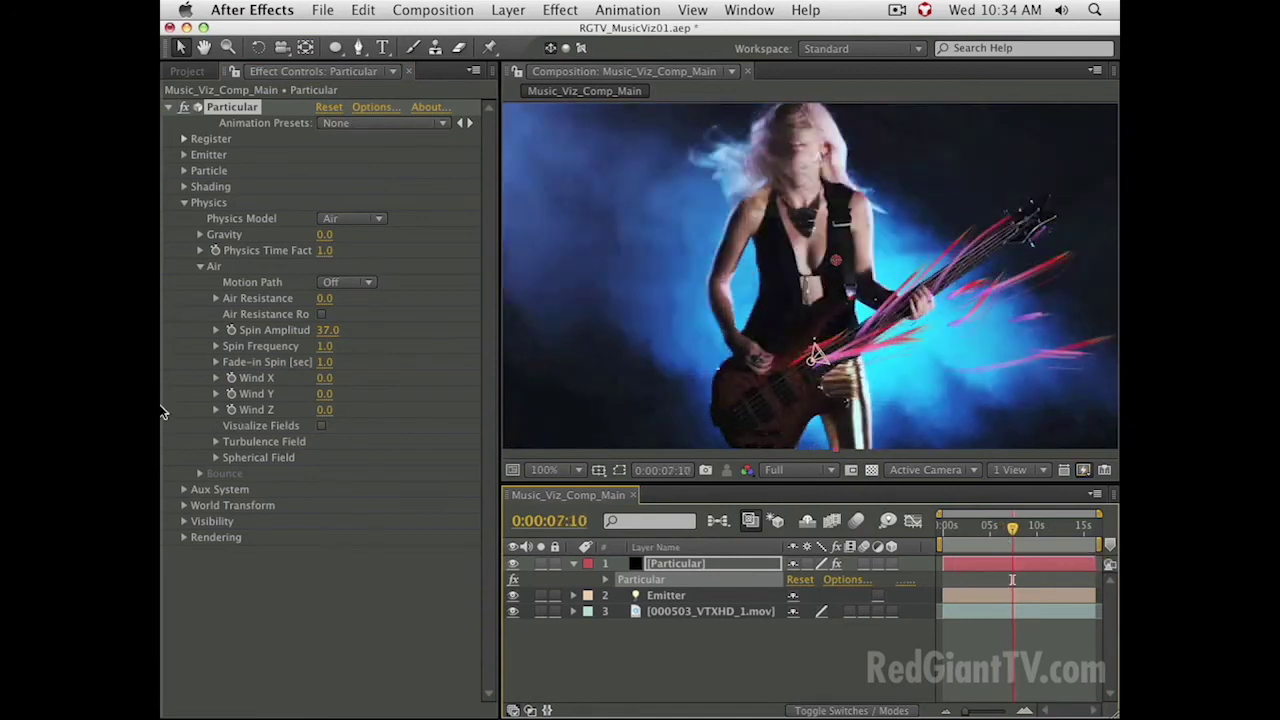
- Set the Turbulence Field's Affect Position to 53 in Particular's Air physics and preview the wavier trails
{"action": "left_click", "coordinate": [216, 441]}
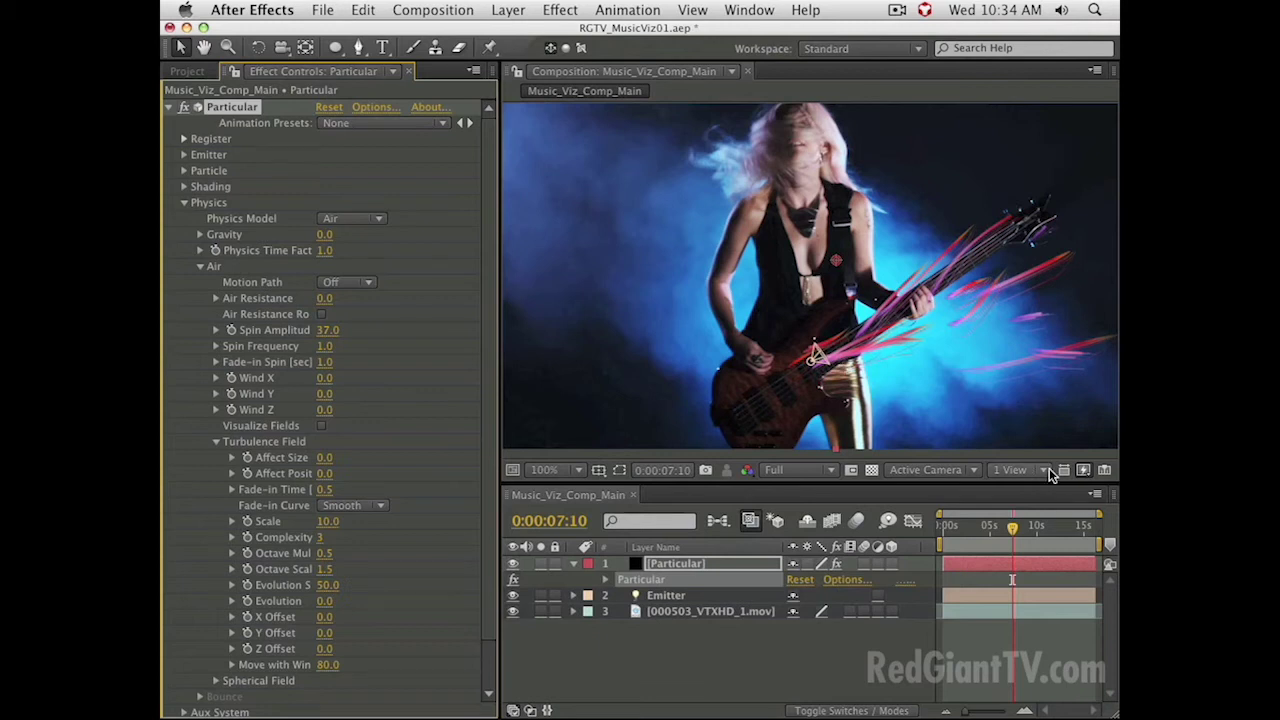
{"action": "left_click_drag", "start_coordinate": [1001, 526], "coordinate": [1014, 527]}
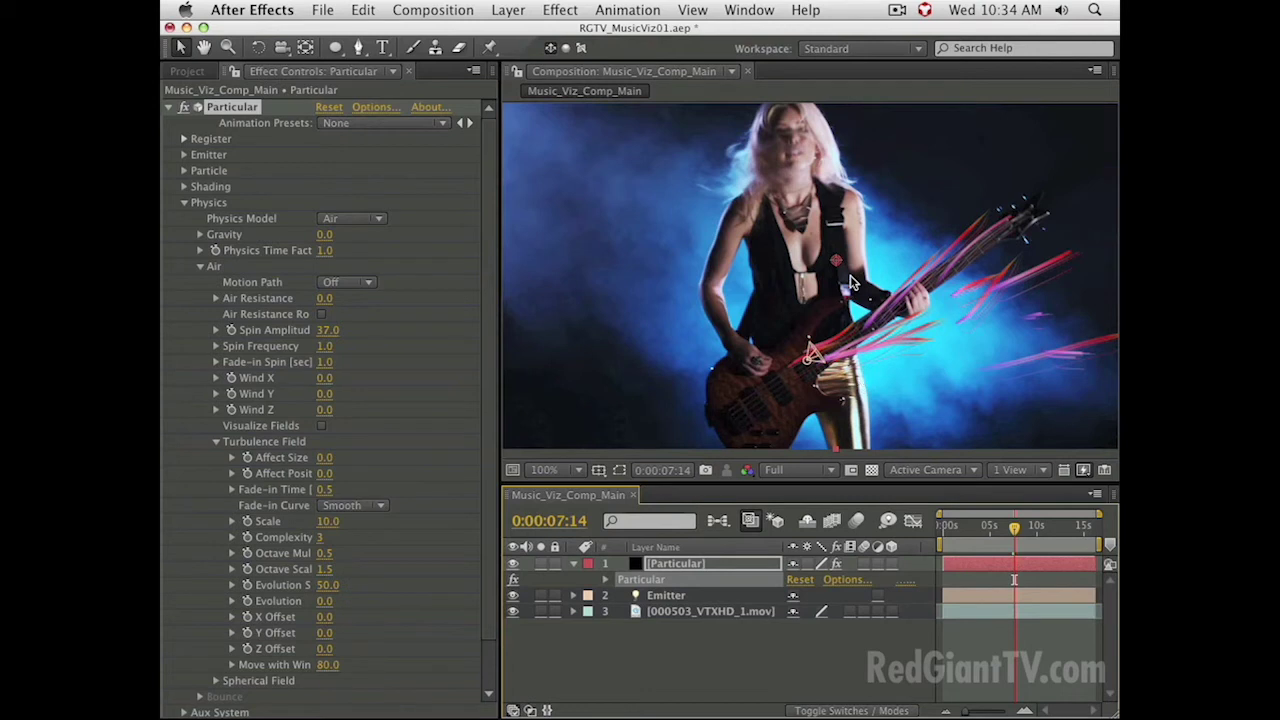
{"action": "left_click", "coordinate": [323, 473]}
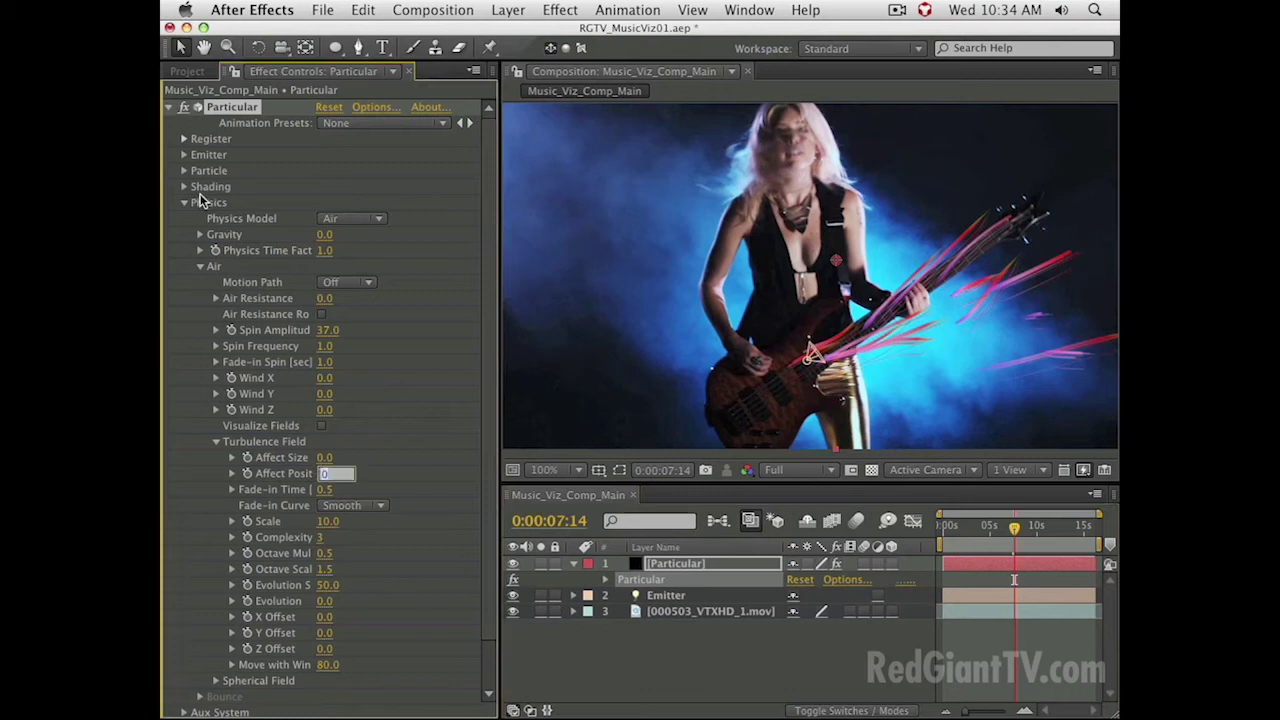
{"action": "left_click", "coordinate": [404, 453]}
{"action": "mouse_move", "coordinate": [322, 475]}
{"action": "left_mouse_down"}
{"action": "mouse_move", "coordinate": [366, 469]}
{"action": "mouse_move", "coordinate": [353, 472]}
{"action": "left_mouse_up"}
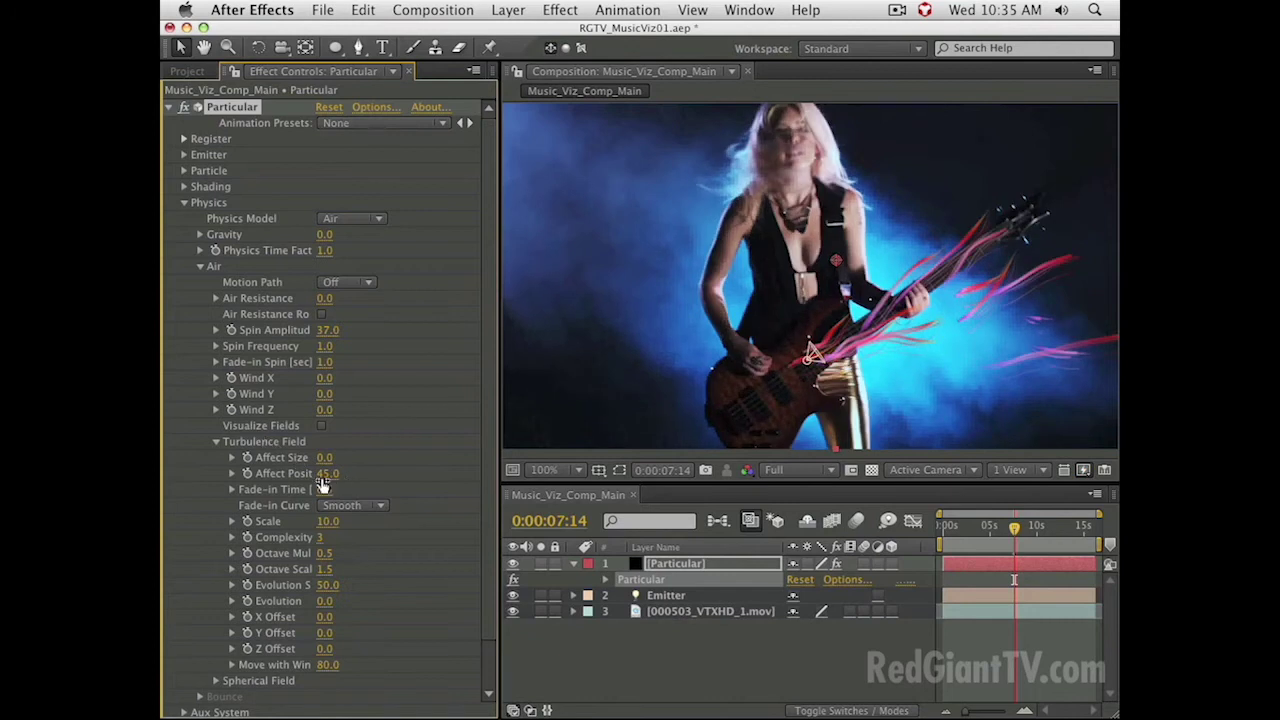
{"action": "mouse_move", "coordinate": [328, 475]}
{"action": "left_mouse_down"}
{"action": "mouse_move", "coordinate": [296, 474]}
{"action": "mouse_move", "coordinate": [334, 473]}
{"action": "left_mouse_up"}
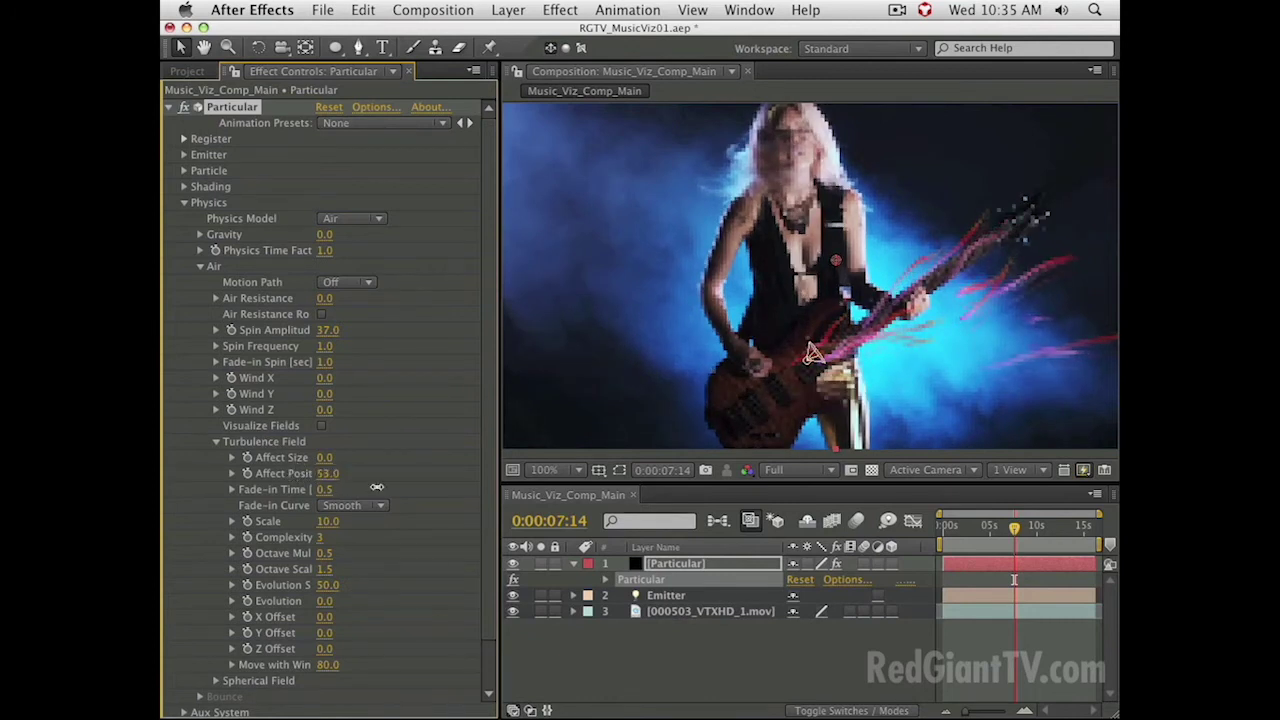
{"action": "left_click", "coordinate": [987, 537]}
{"action": "left_click_drag", "start_coordinate": [987, 537], "coordinate": [1016, 537]}
- Select the Emitter light, open the Knoll 3D Flare script panel and shrink it to fit its controls
{"action": "left_click", "coordinate": [640, 597]}
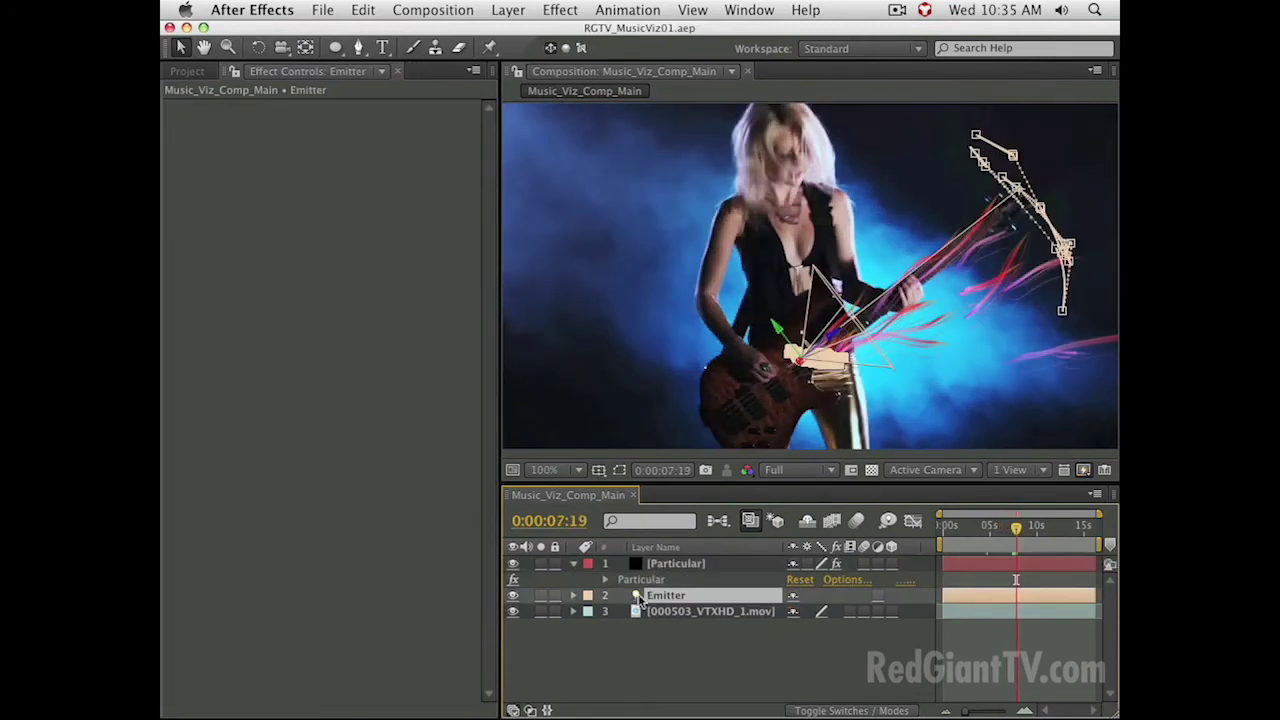
{"action": "left_click", "coordinate": [672, 673]}
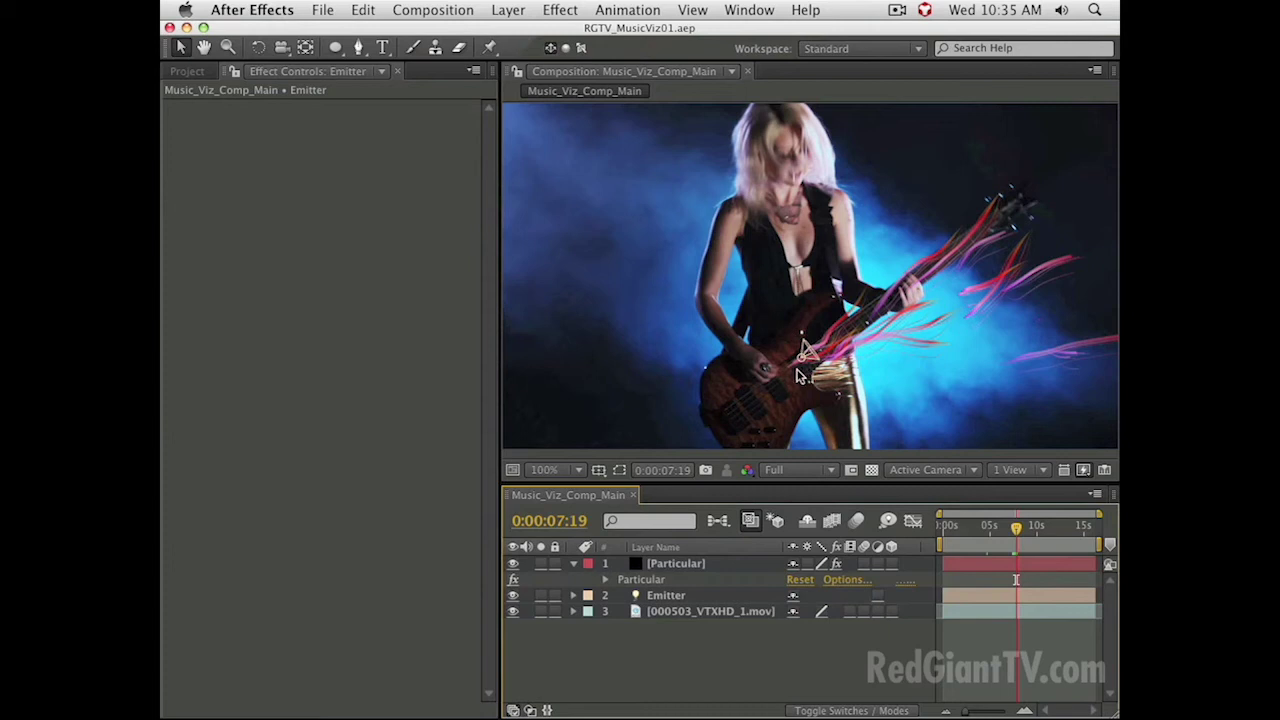
{"action": "left_click", "coordinate": [663, 598]}
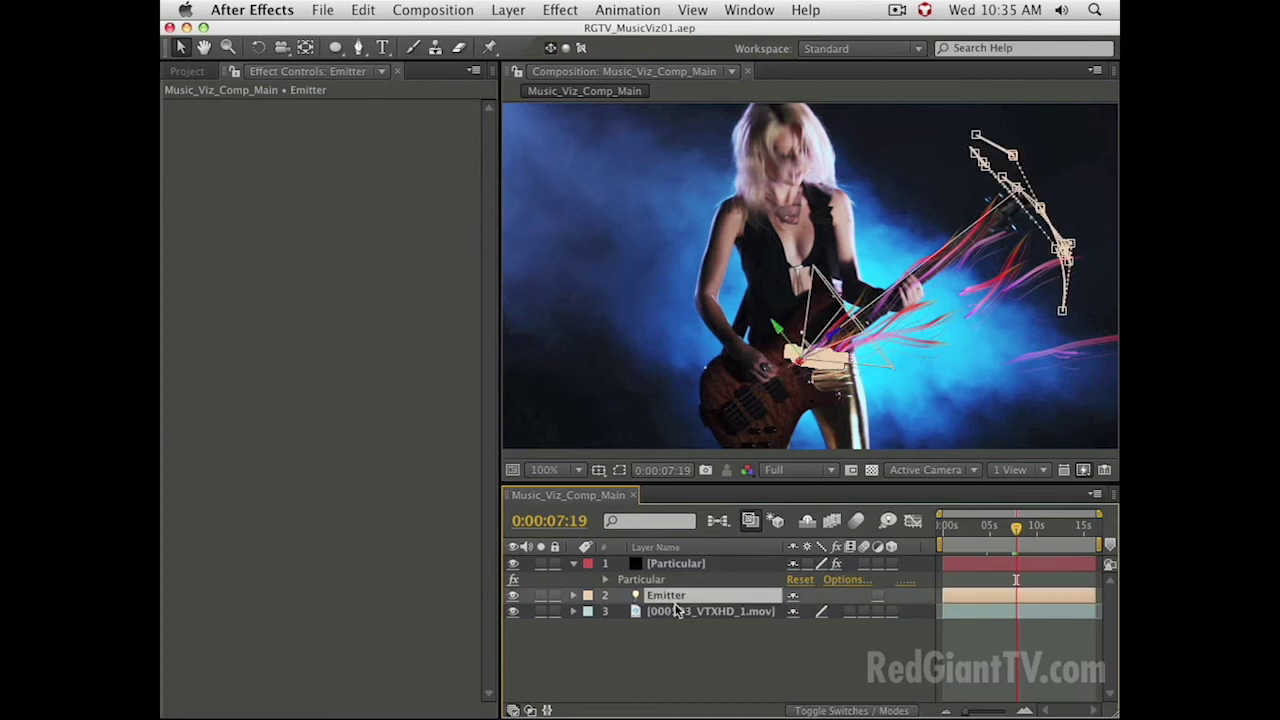
{"action": "left_click", "coordinate": [745, 9]}
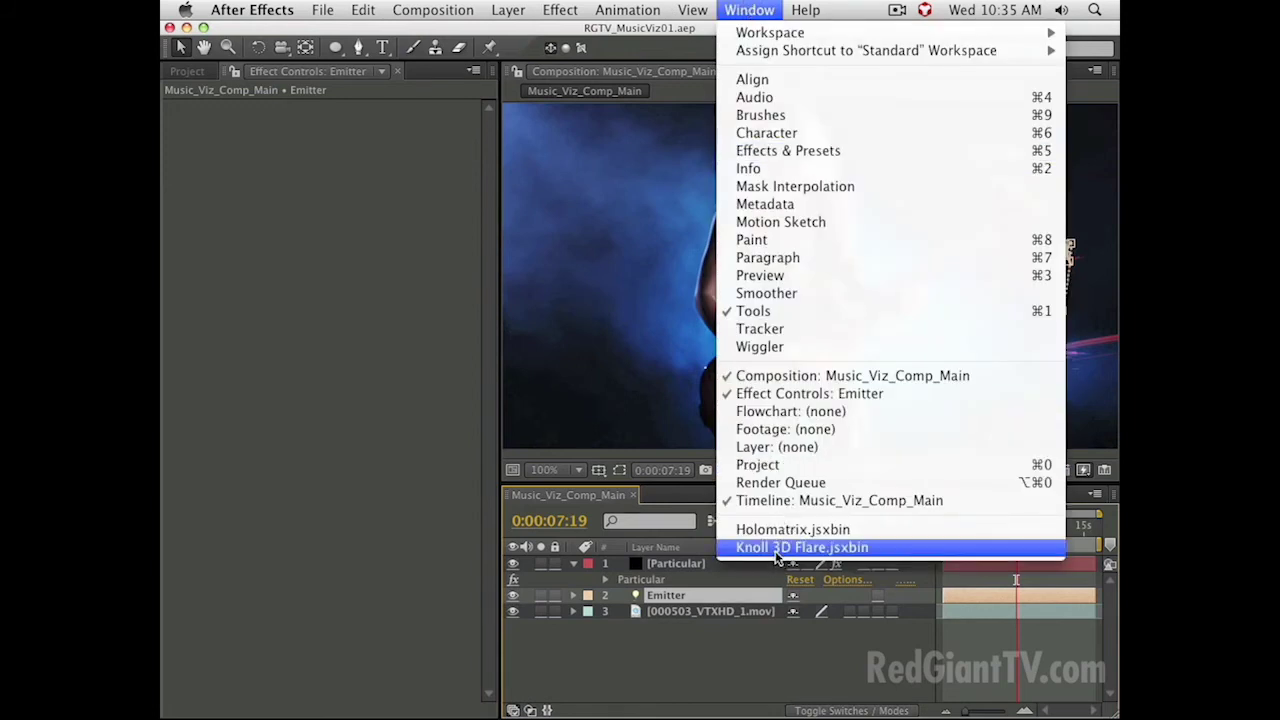
{"action": "left_click", "coordinate": [778, 548]}
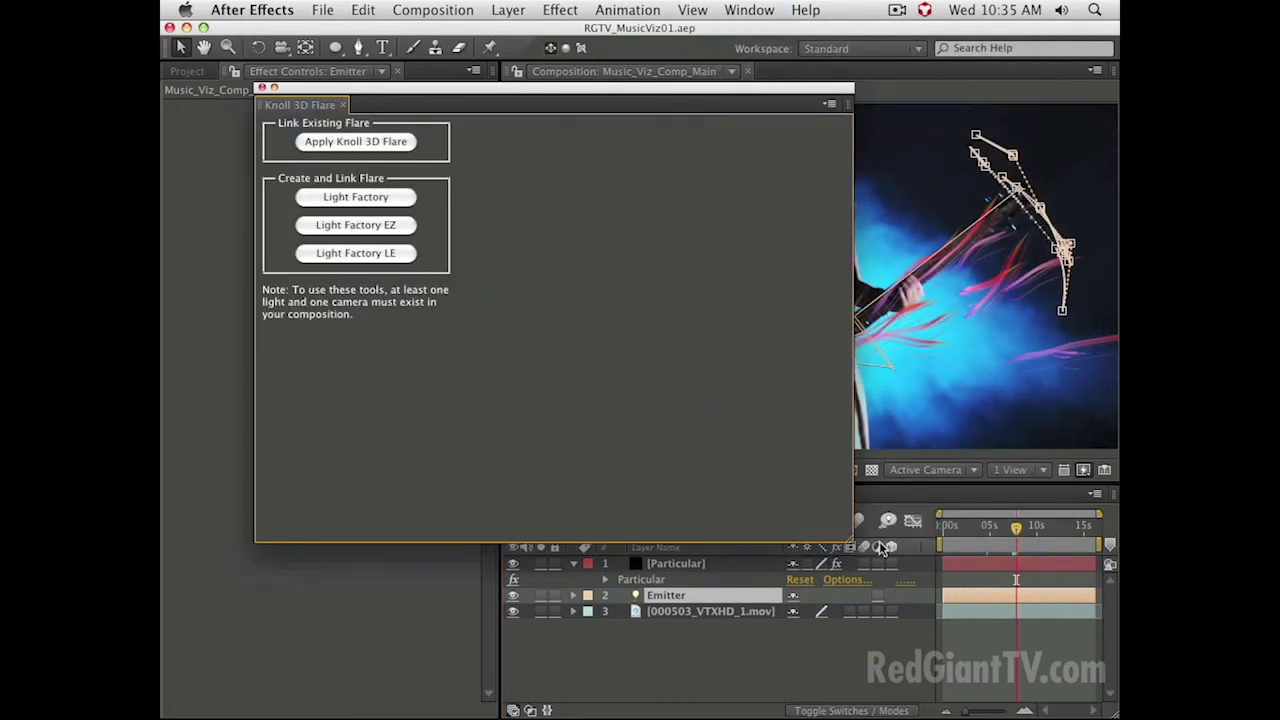
{"action": "left_click_drag", "start_coordinate": [852, 543], "coordinate": [490, 340]}
- Add a 35mm camera named Camera 1 to the composition and create a Light Factory flare linked to the Emitter light
{"action": "left_click", "coordinate": [506, 10]}
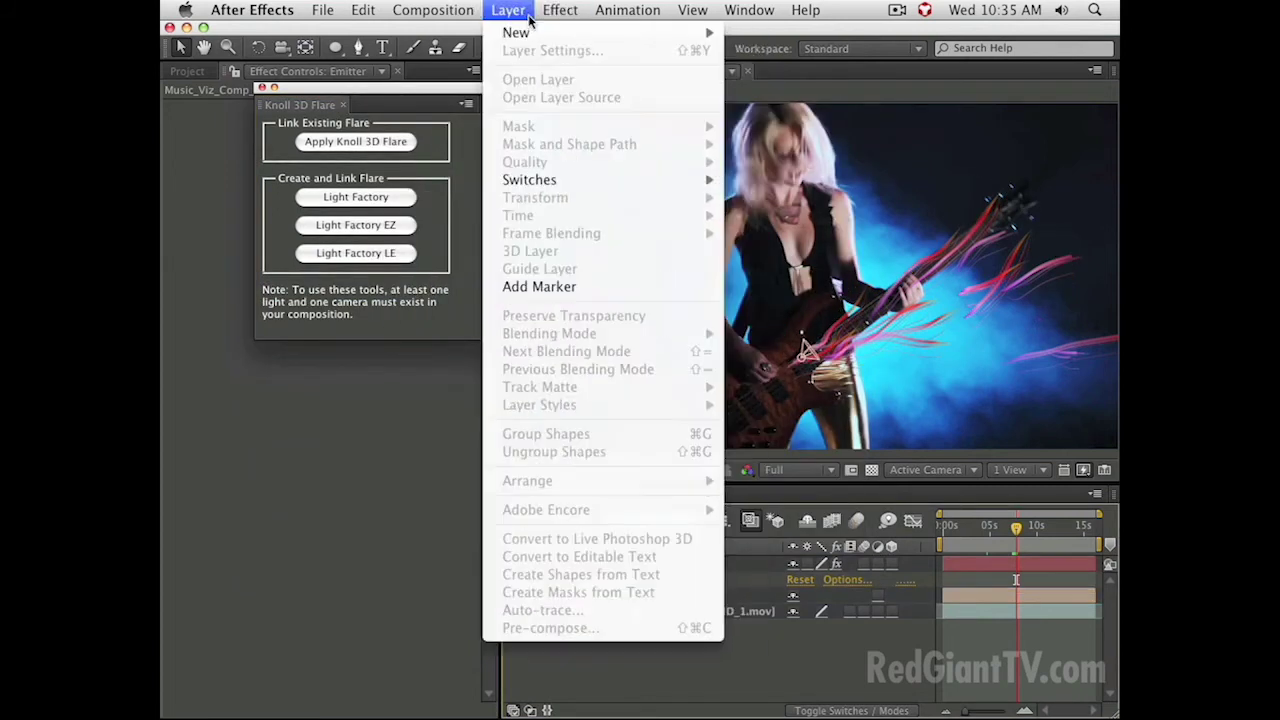
{"action": "mouse_move", "coordinate": [515, 32]}
{"action": "left_click", "coordinate": [798, 95]}
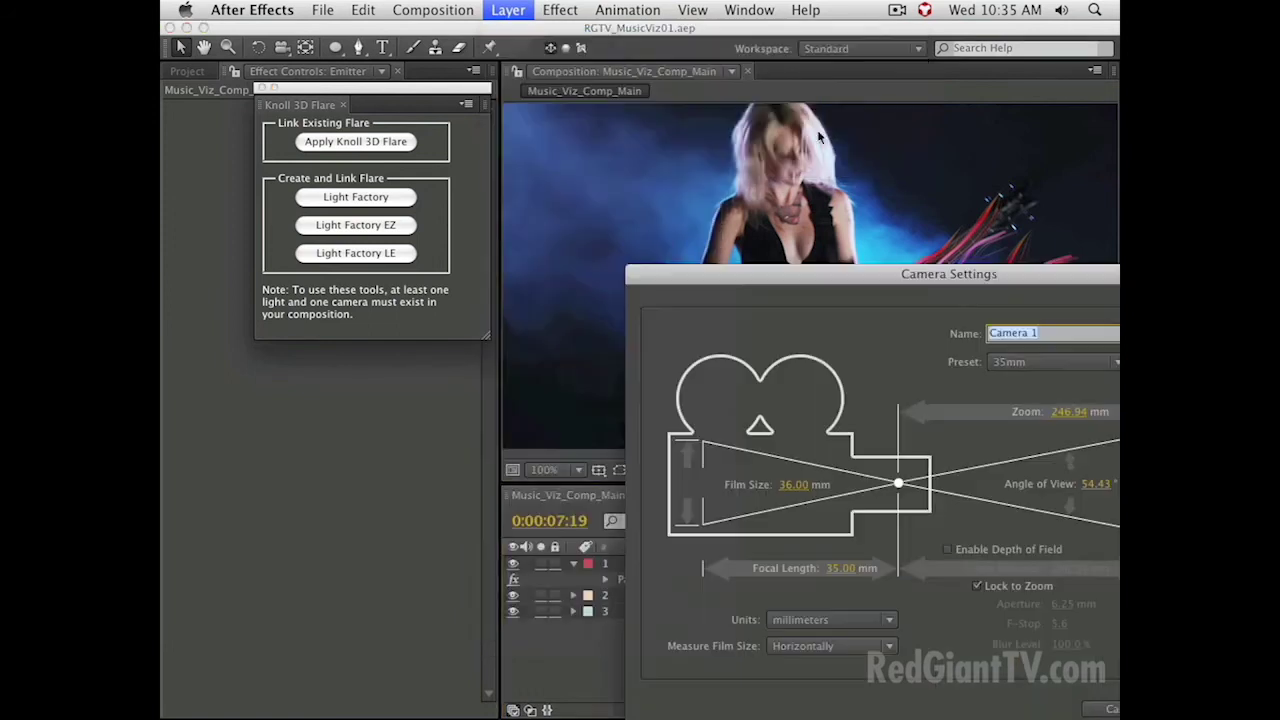
{"action": "key", "text": "Return"}
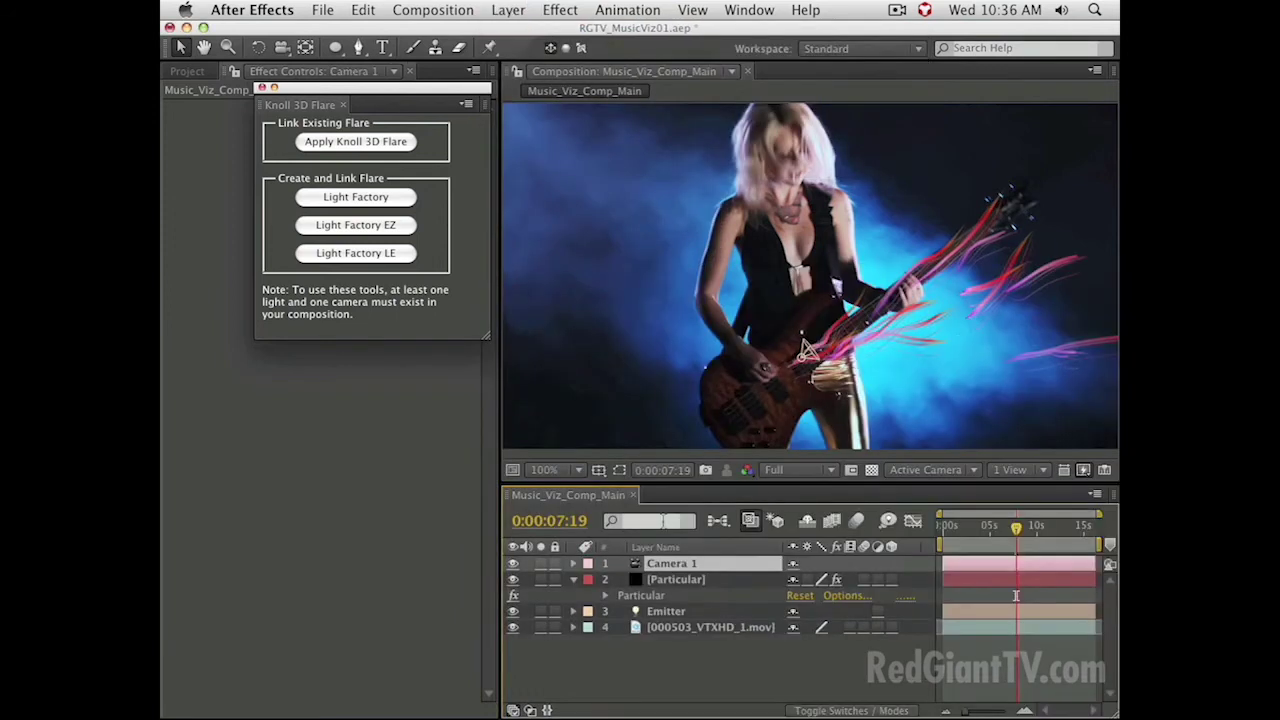
{"action": "left_click", "coordinate": [660, 598]}
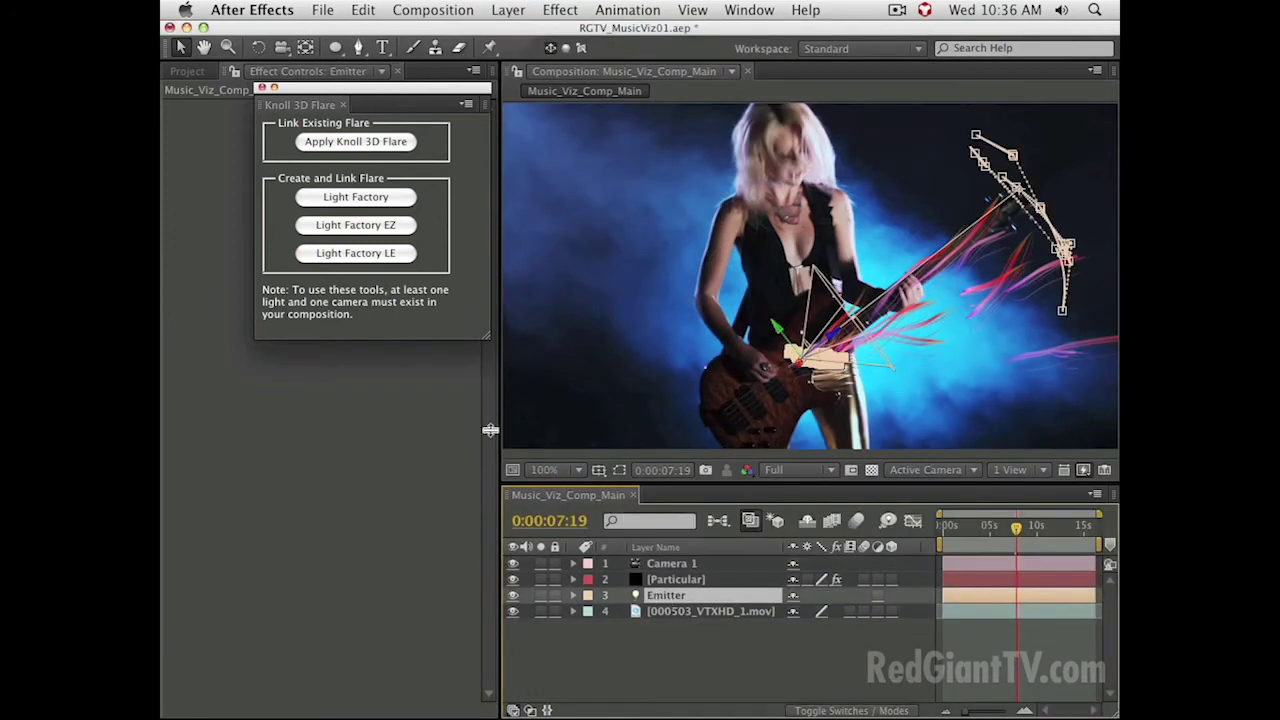
{"action": "left_click", "coordinate": [355, 197]}
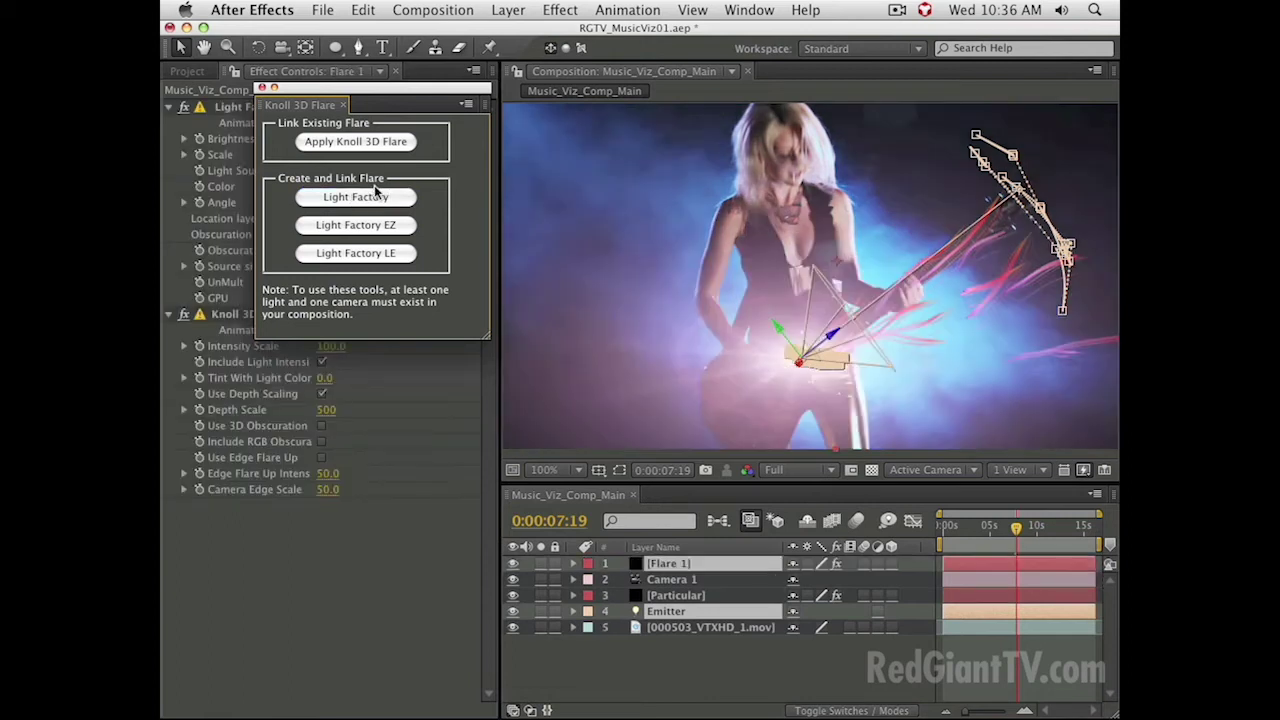
- Close the Knoll 3D Flare script panel and disable the PolySpread and StarFilter elements in Flare 1's Light Factory lens options
{"action": "left_click", "coordinate": [264, 89]}
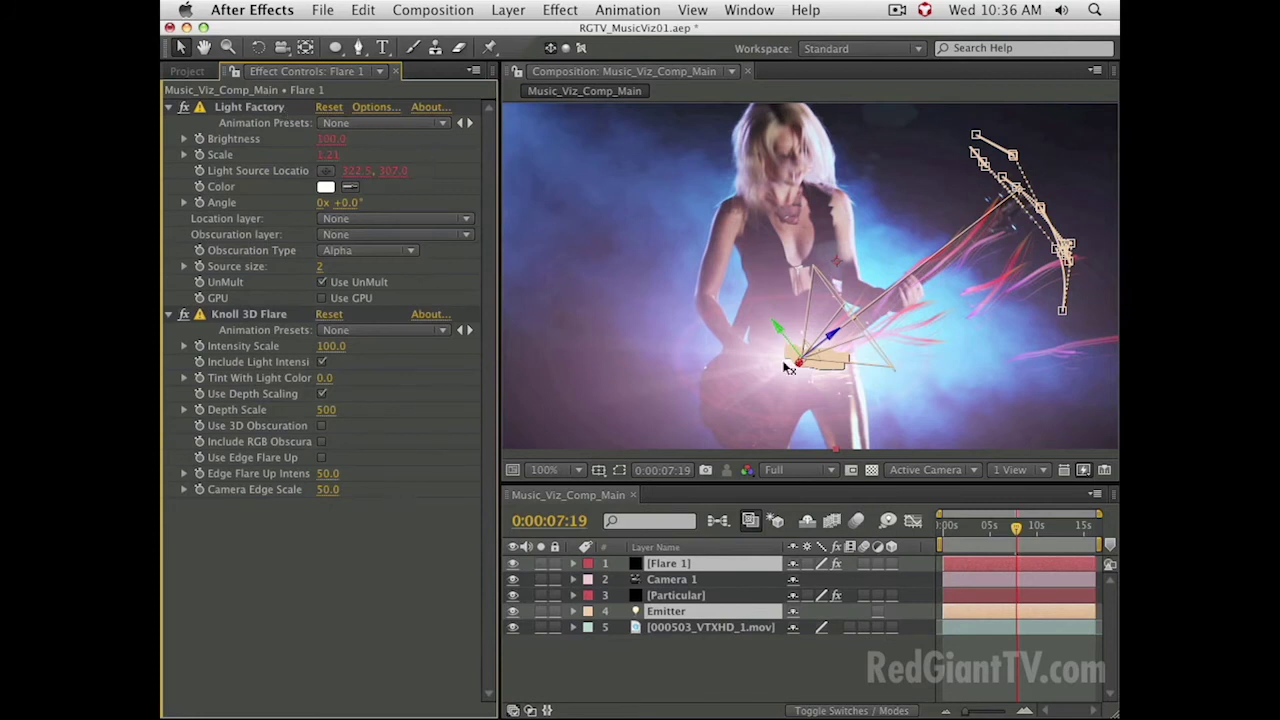
{"action": "left_click", "coordinate": [369, 108]}
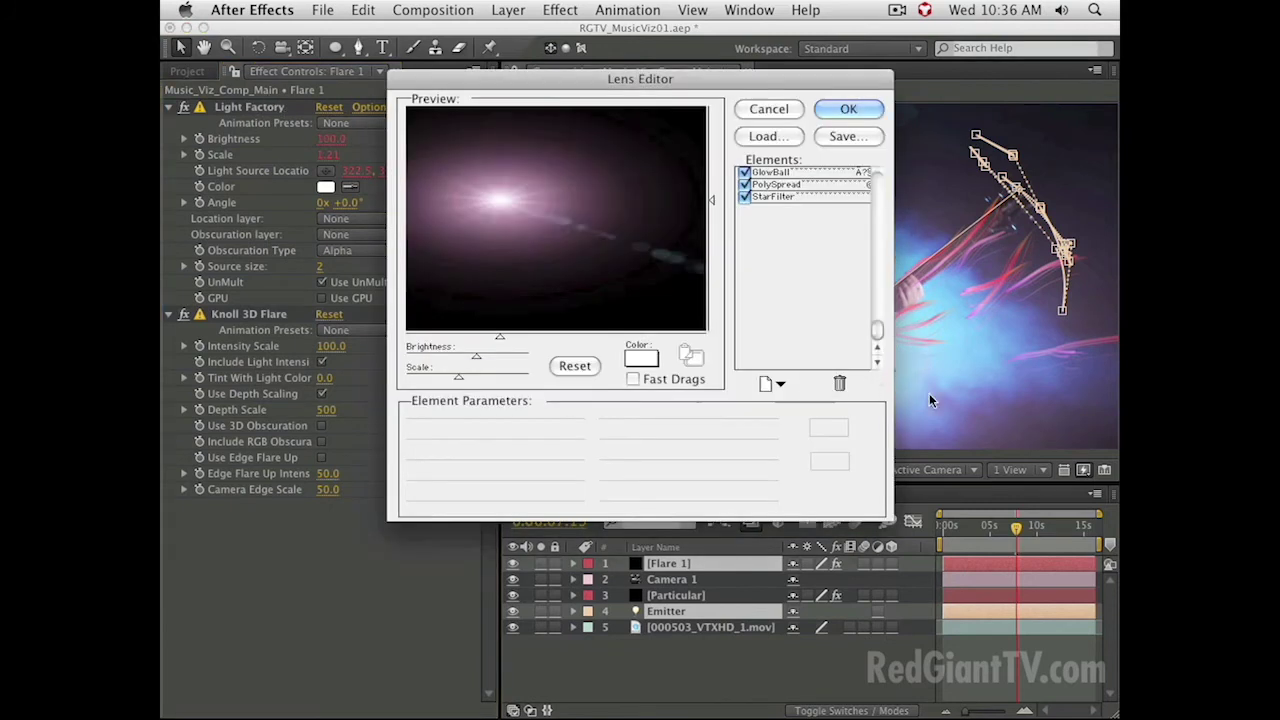
{"action": "left_click", "coordinate": [750, 185]}
{"action": "left_click", "coordinate": [746, 186]}
{"action": "left_click", "coordinate": [745, 197]}
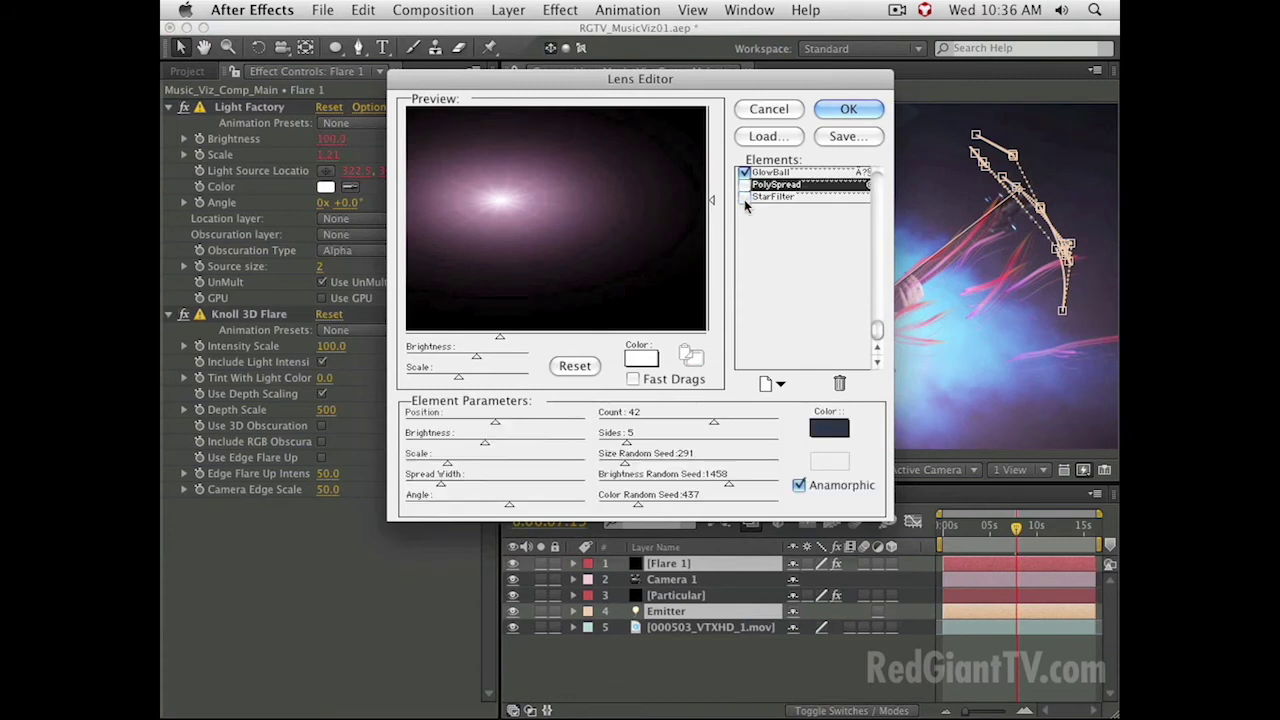
{"action": "left_click", "coordinate": [848, 109]}
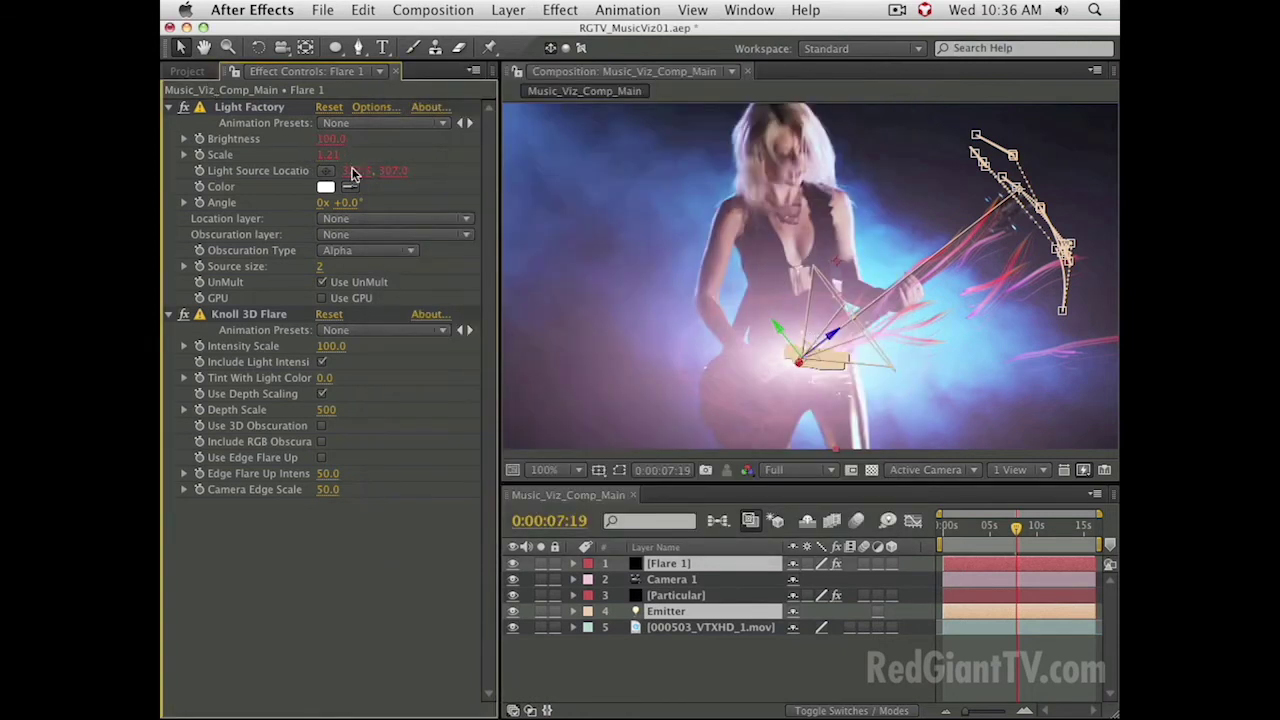
- Set the Knoll 3D Flare Intensity Scale to 50 on the Flare 1 layer
{"action": "left_click", "coordinate": [662, 659]}
{"action": "left_click", "coordinate": [669, 566]}
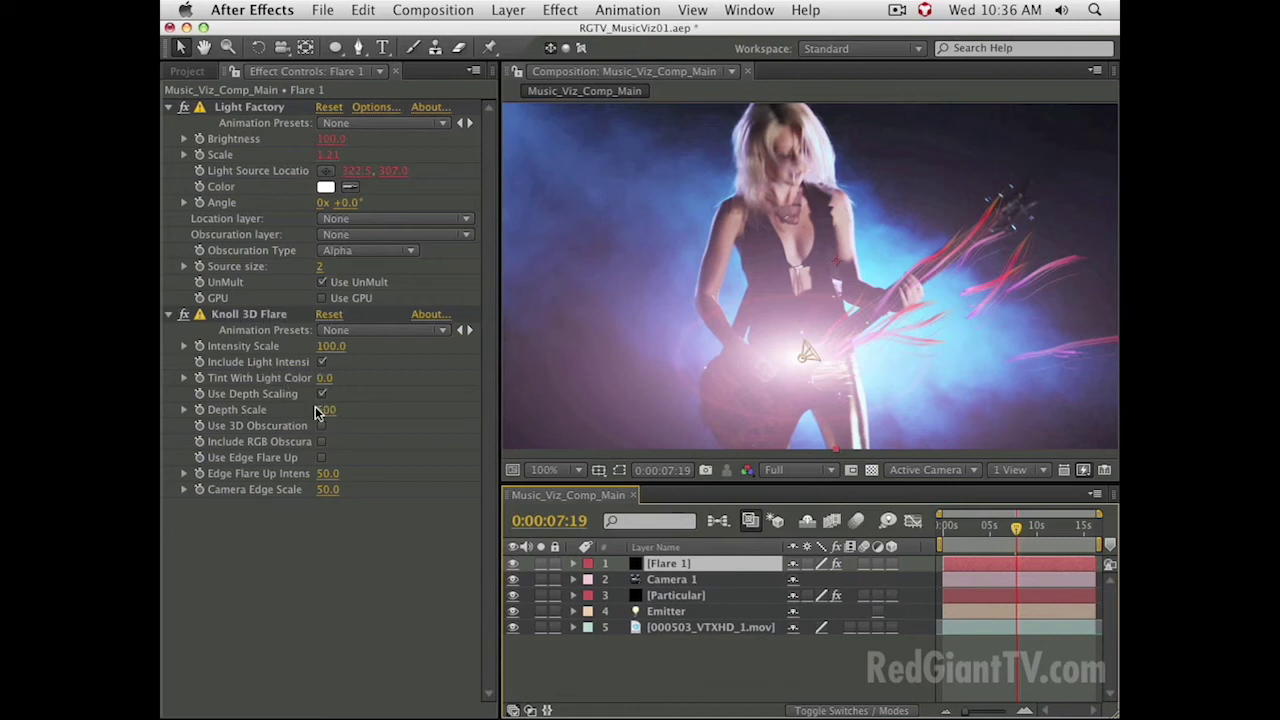
{"action": "left_click_drag", "start_coordinate": [327, 350], "coordinate": [295, 362]}
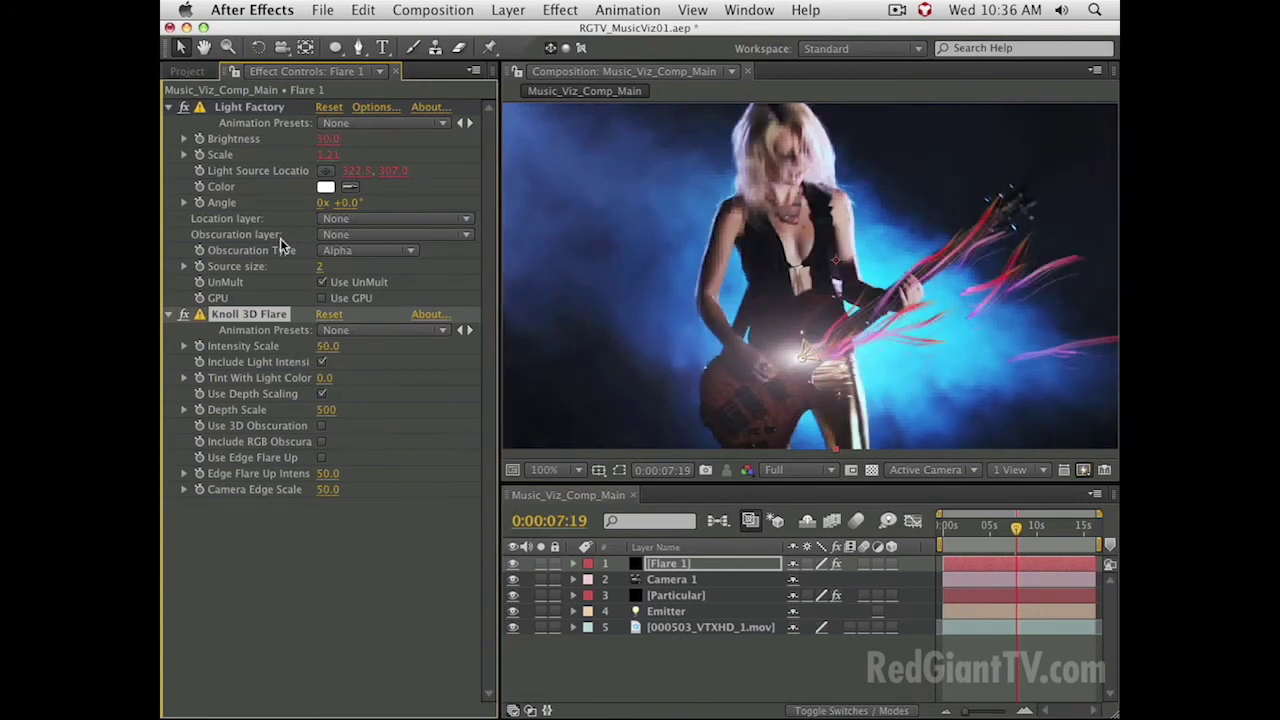
- Change the Light Factory flare's color to warm yellow E1B659 and move the current time to 0:00:09:14
{"action": "left_click", "coordinate": [326, 187]}
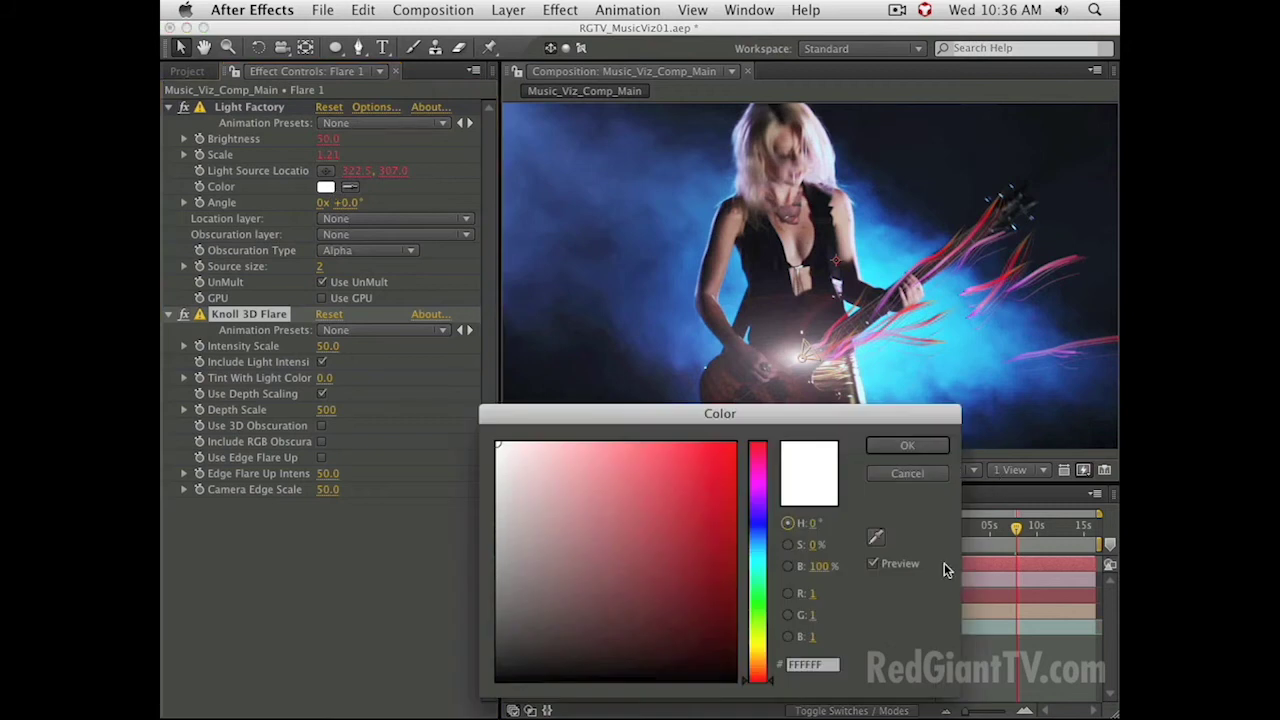
{"action": "left_click_drag", "start_coordinate": [765, 562], "coordinate": [762, 653]}
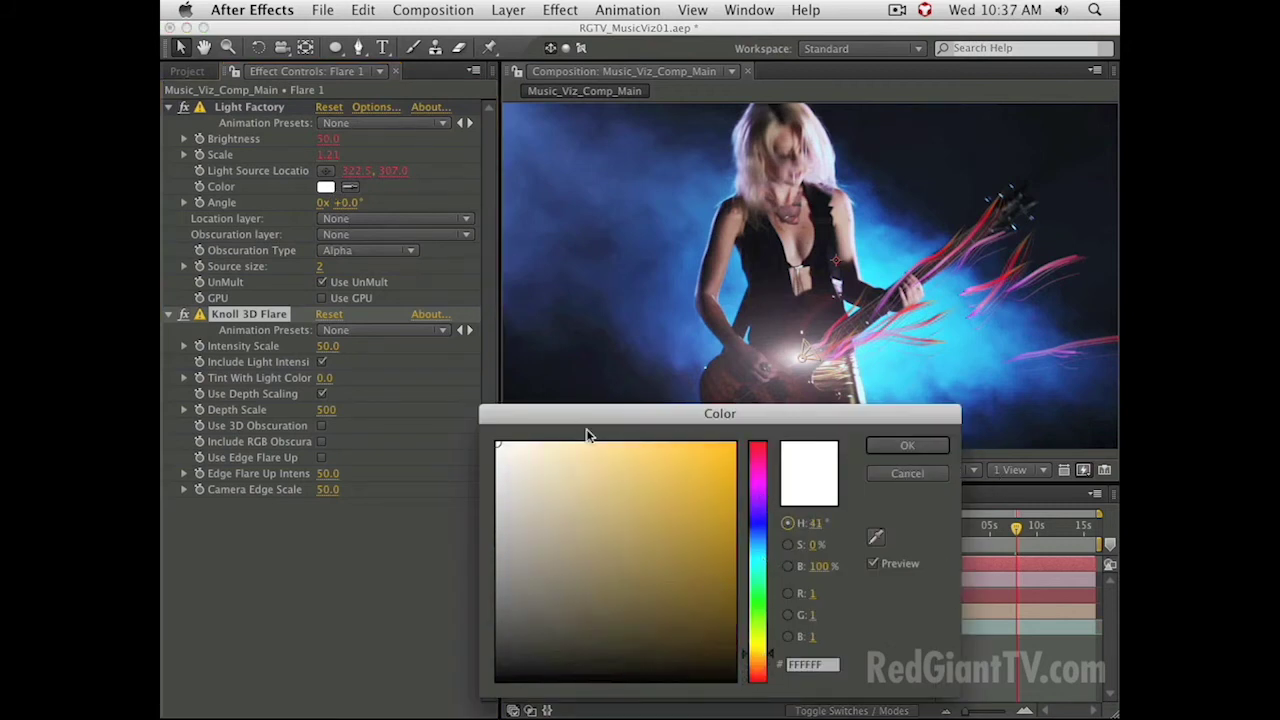
{"action": "left_click_drag", "start_coordinate": [621, 477], "coordinate": [640, 470]}
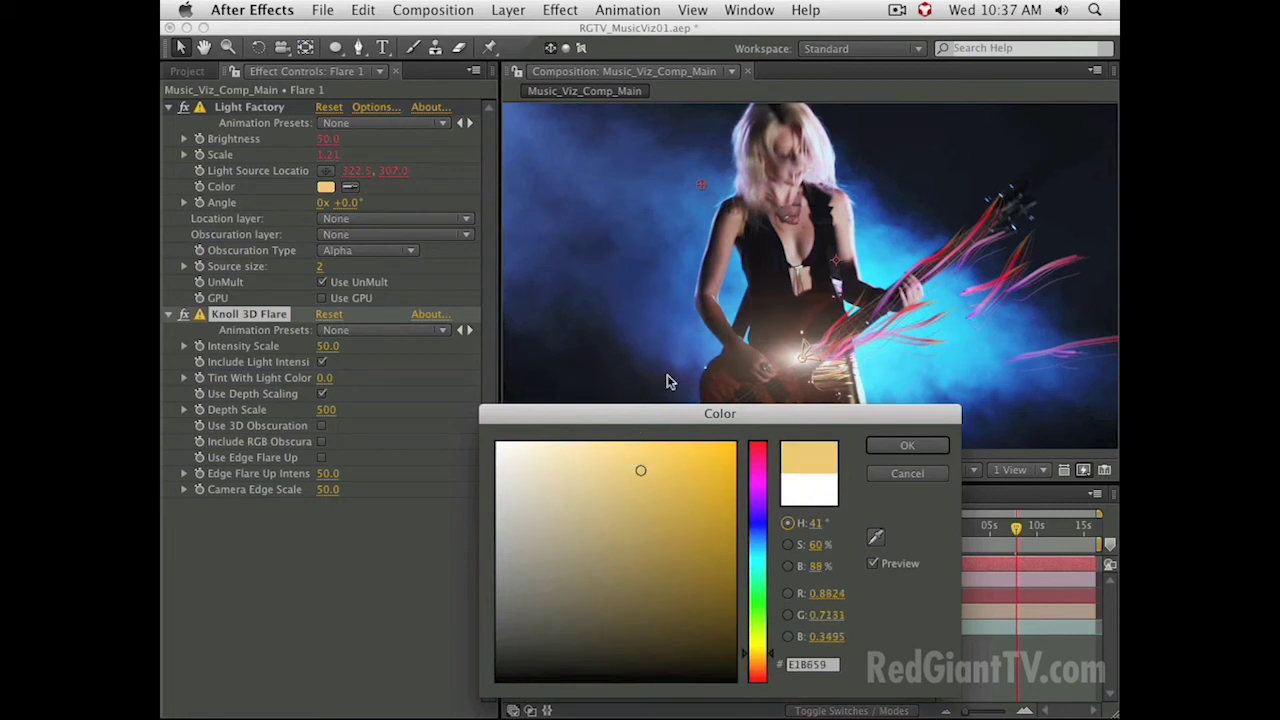
{"action": "key", "text": "Return"}
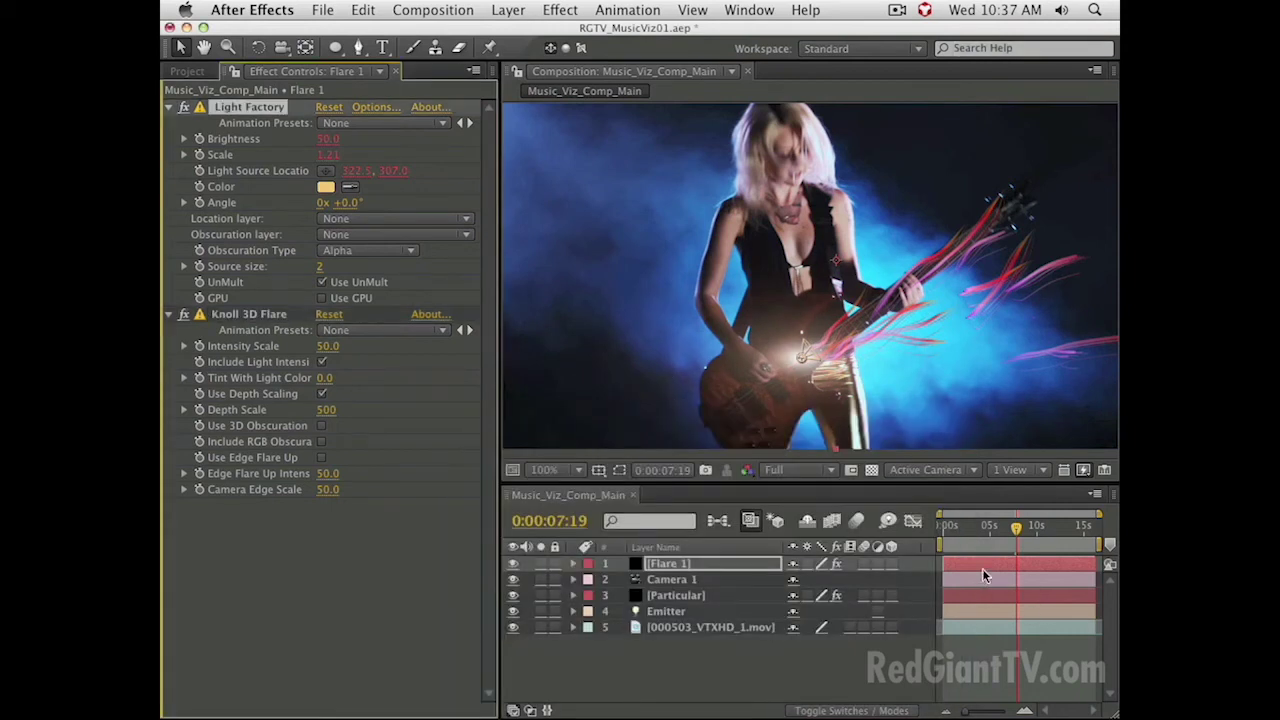
{"action": "left_click_drag", "start_coordinate": [1016, 531], "coordinate": [1033, 541]}
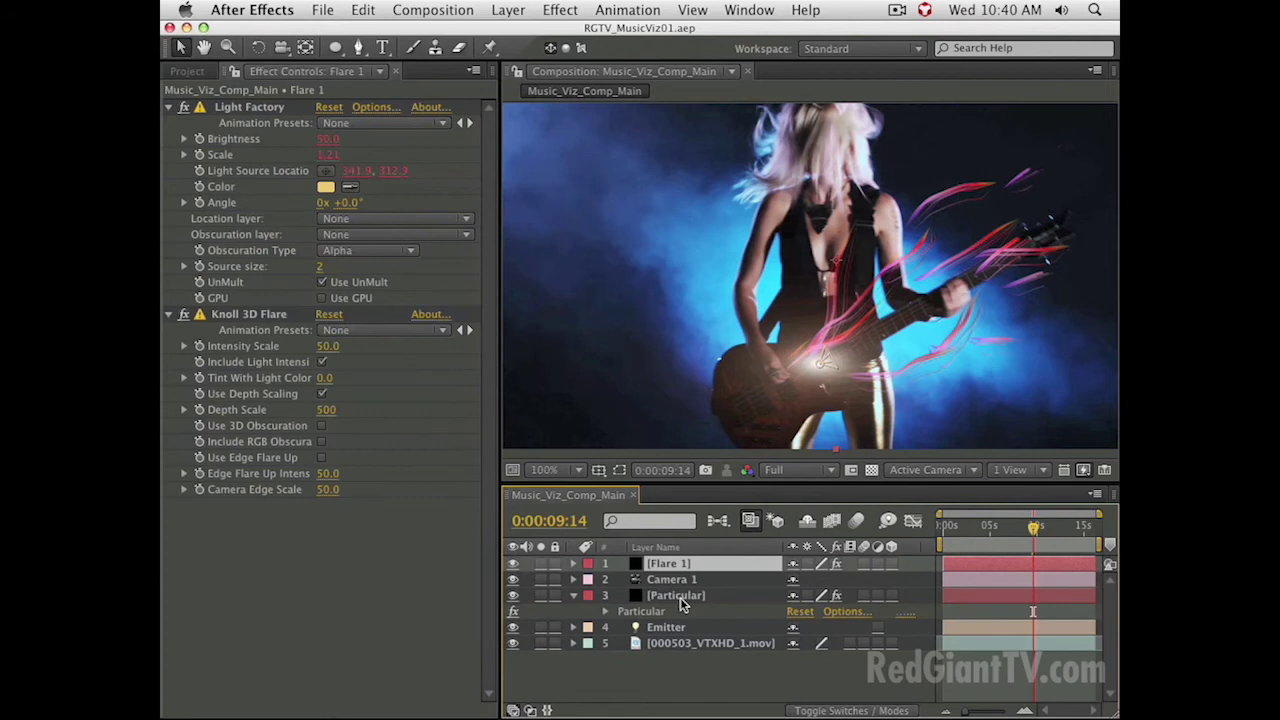
- Select the Particular layer and switch the project color depth to 8 bpc
{"action": "left_click", "coordinate": [676, 598]}
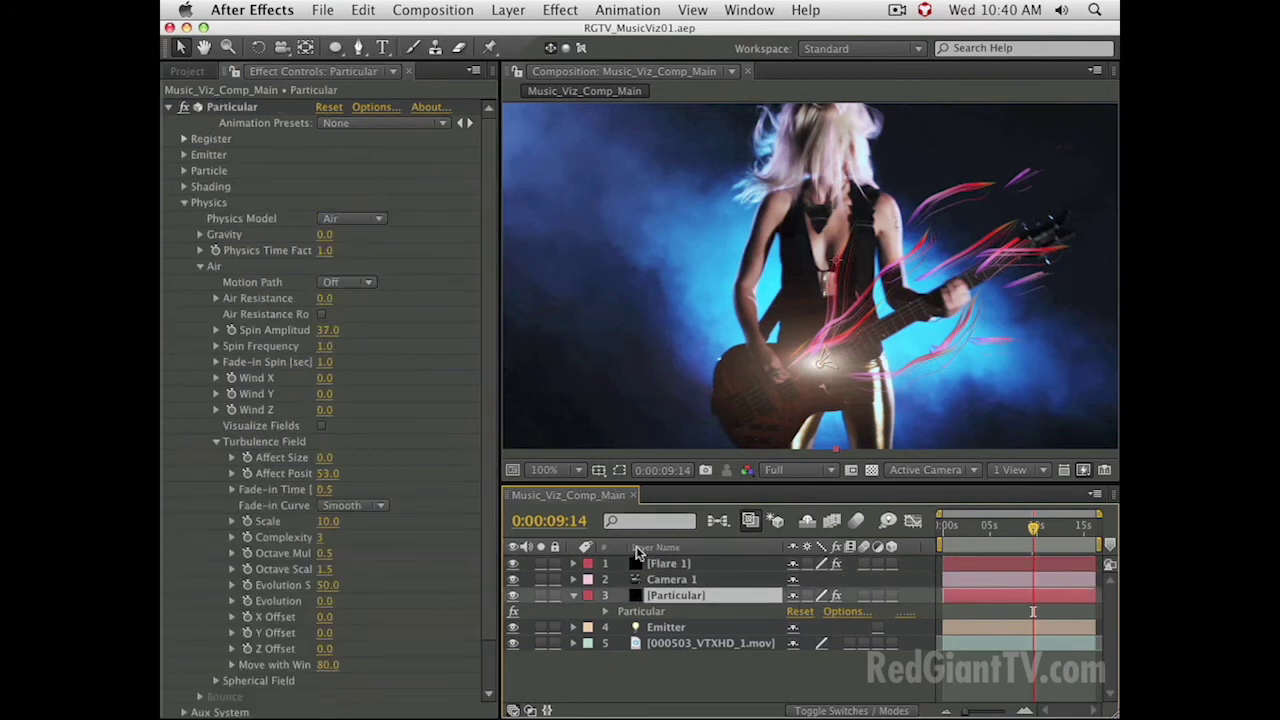
{"action": "left_click", "coordinate": [197, 72]}
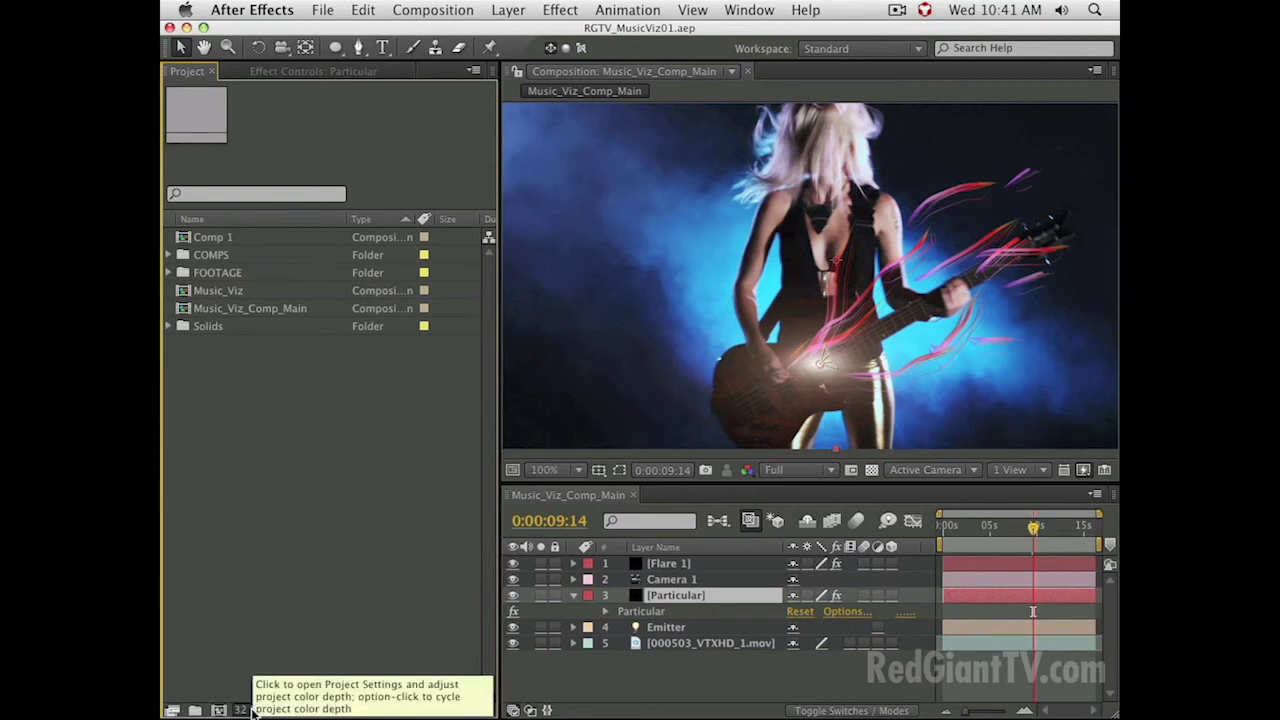
{"action": "left_click", "coordinate": [240, 710], "text": "alt"}
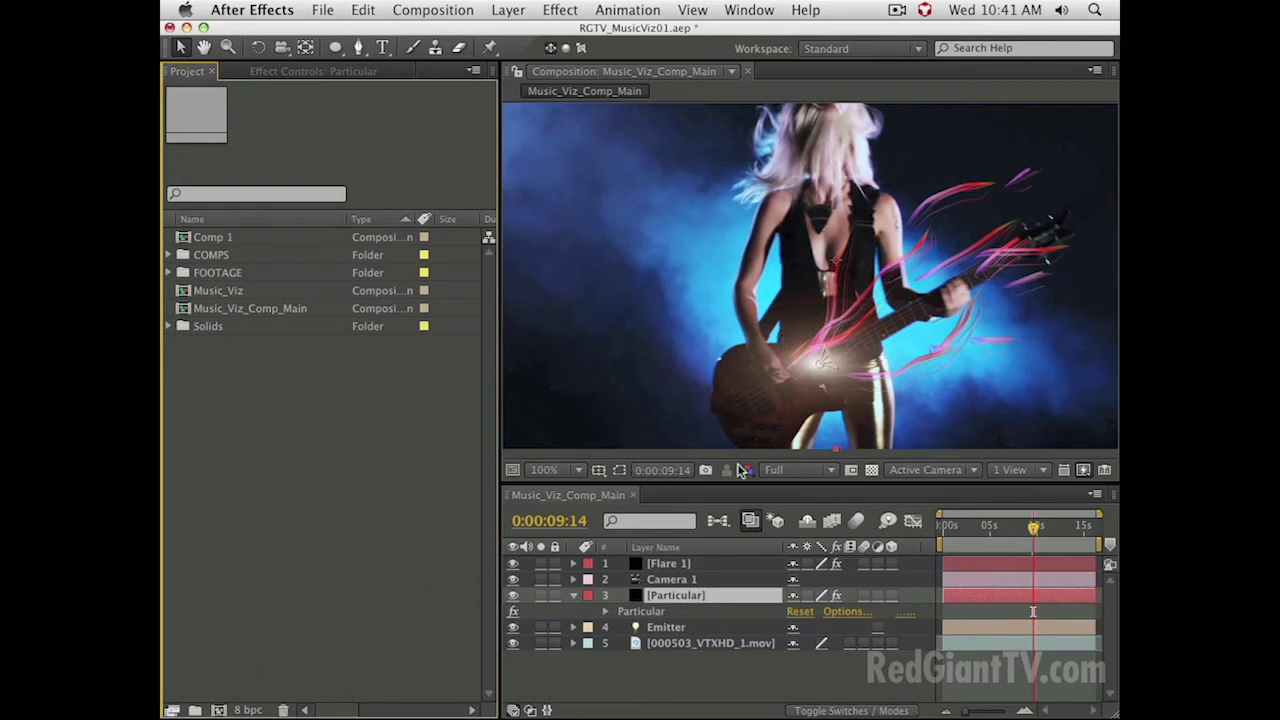
- Apply the Stylize Glow effect to the Particular layer, lower its Glow Threshold and set its Glow Radius to 23
{"action": "left_click", "coordinate": [560, 10]}
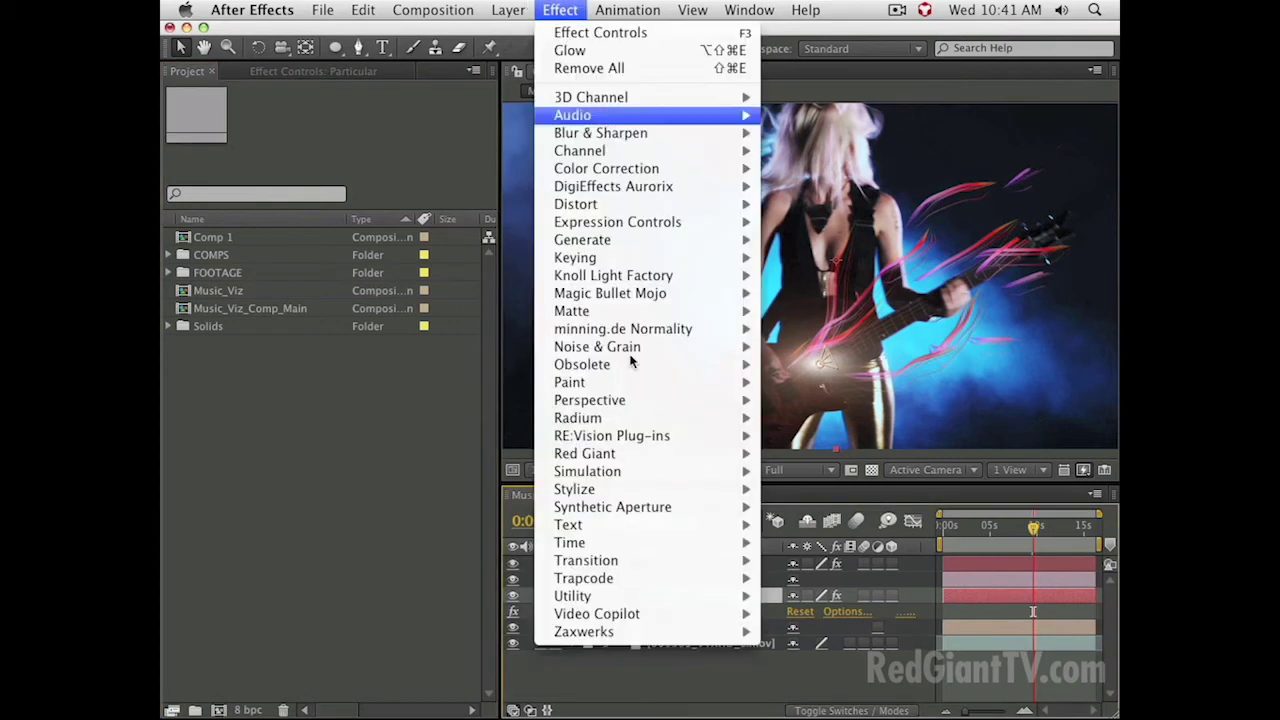
{"action": "mouse_move", "coordinate": [662, 492]}
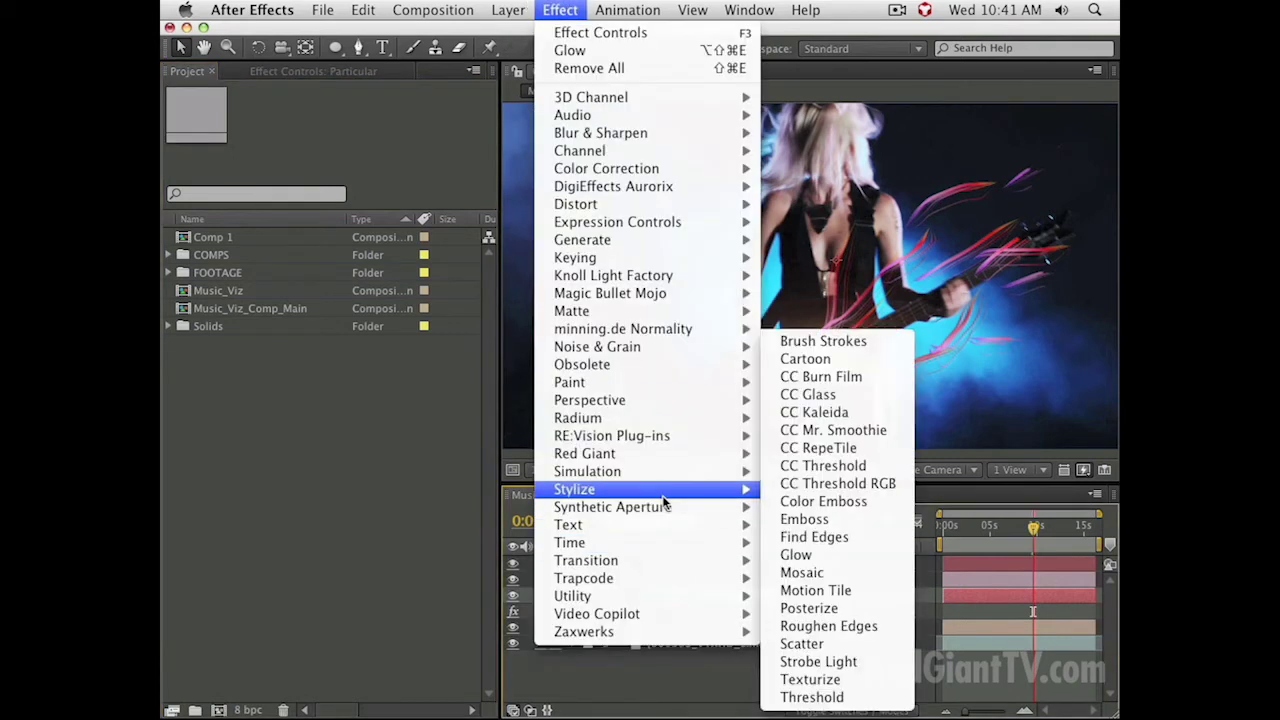
{"action": "left_click", "coordinate": [840, 553]}
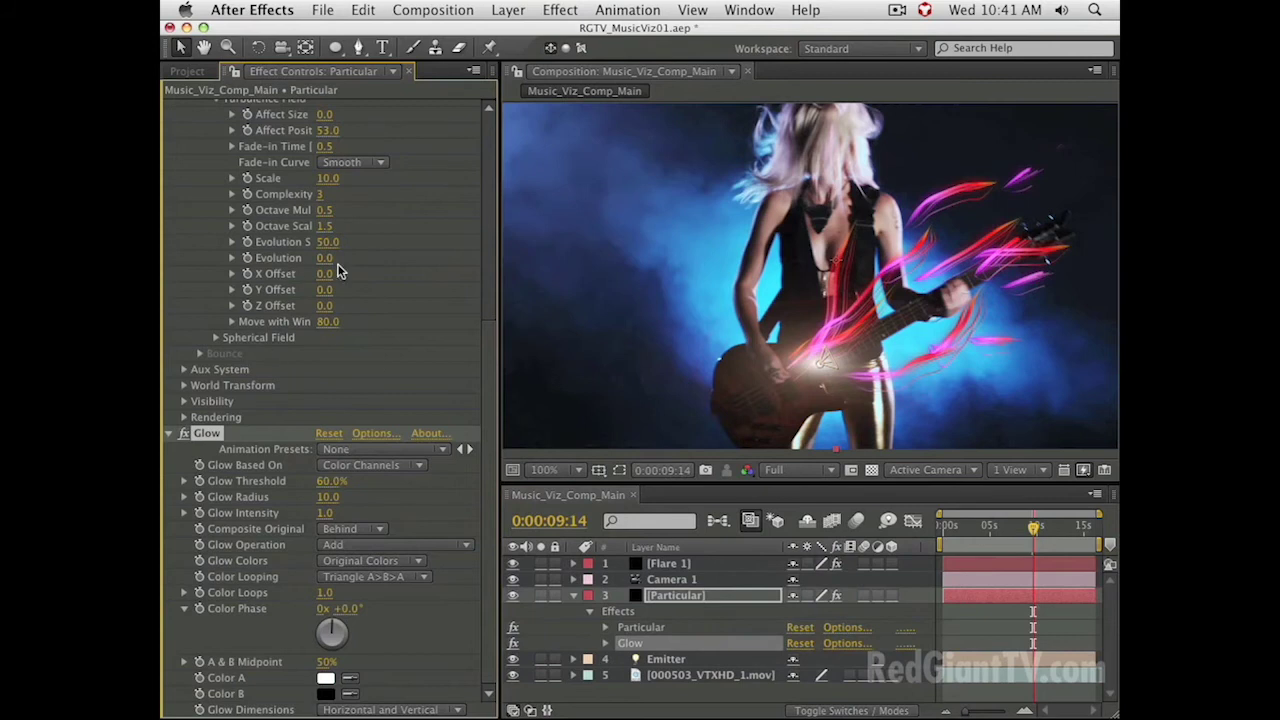
{"action": "left_click_drag", "start_coordinate": [320, 483], "coordinate": [344, 497]}
- Raise the project color depth to 32 bpc and set Glow to Threshold 55.7%, Radius 46 and Intensity 1.5
{"action": "left_click", "coordinate": [187, 71]}
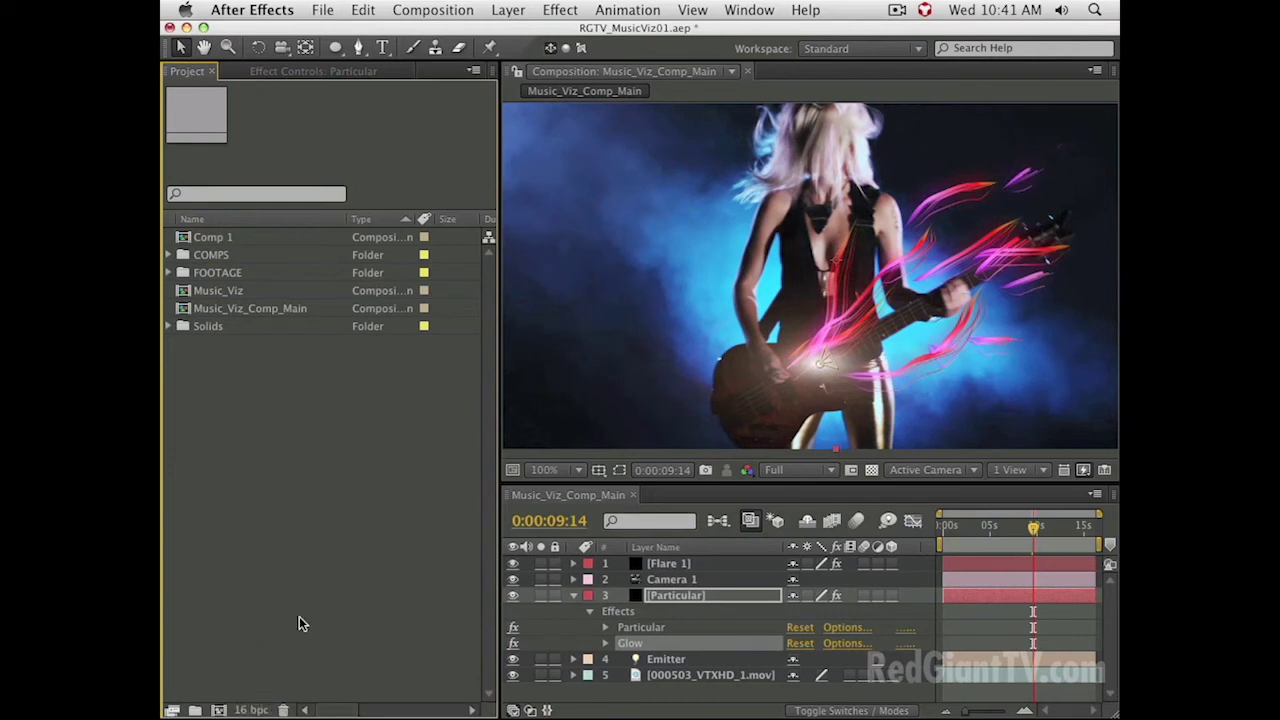
{"action": "left_click", "coordinate": [252, 710], "text": "alt"}
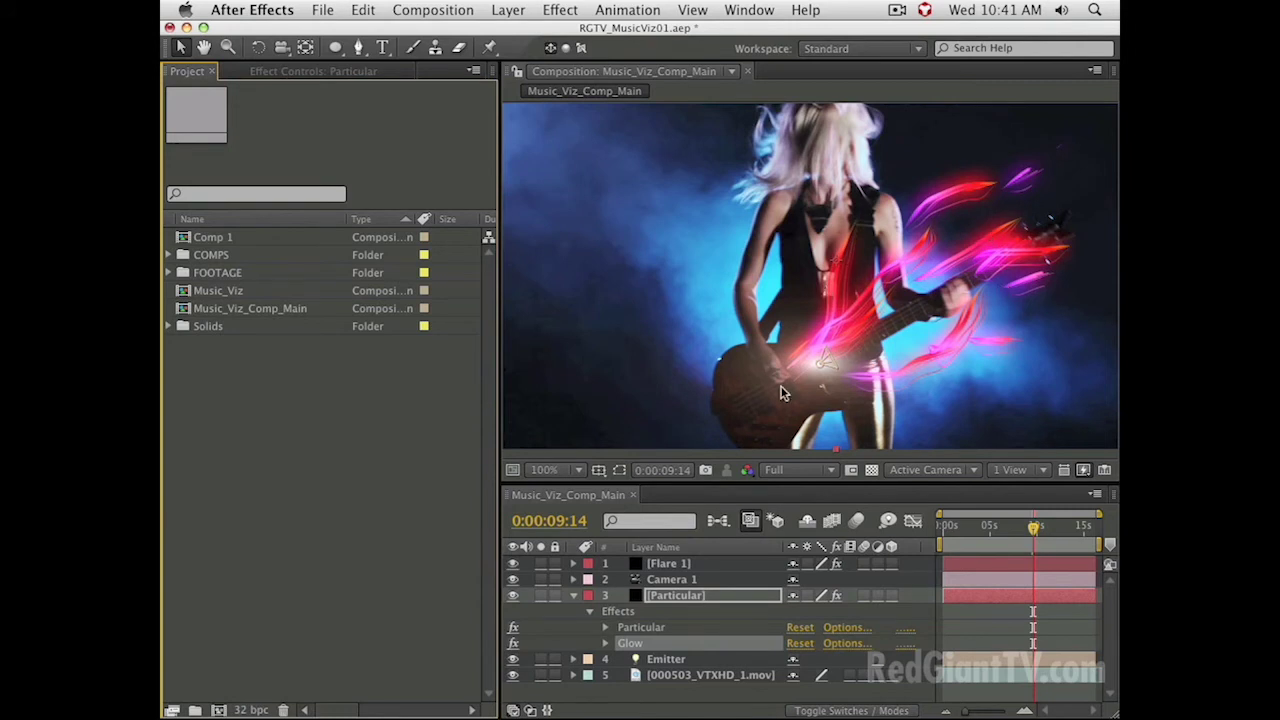
{"action": "double_click", "coordinate": [637, 642]}
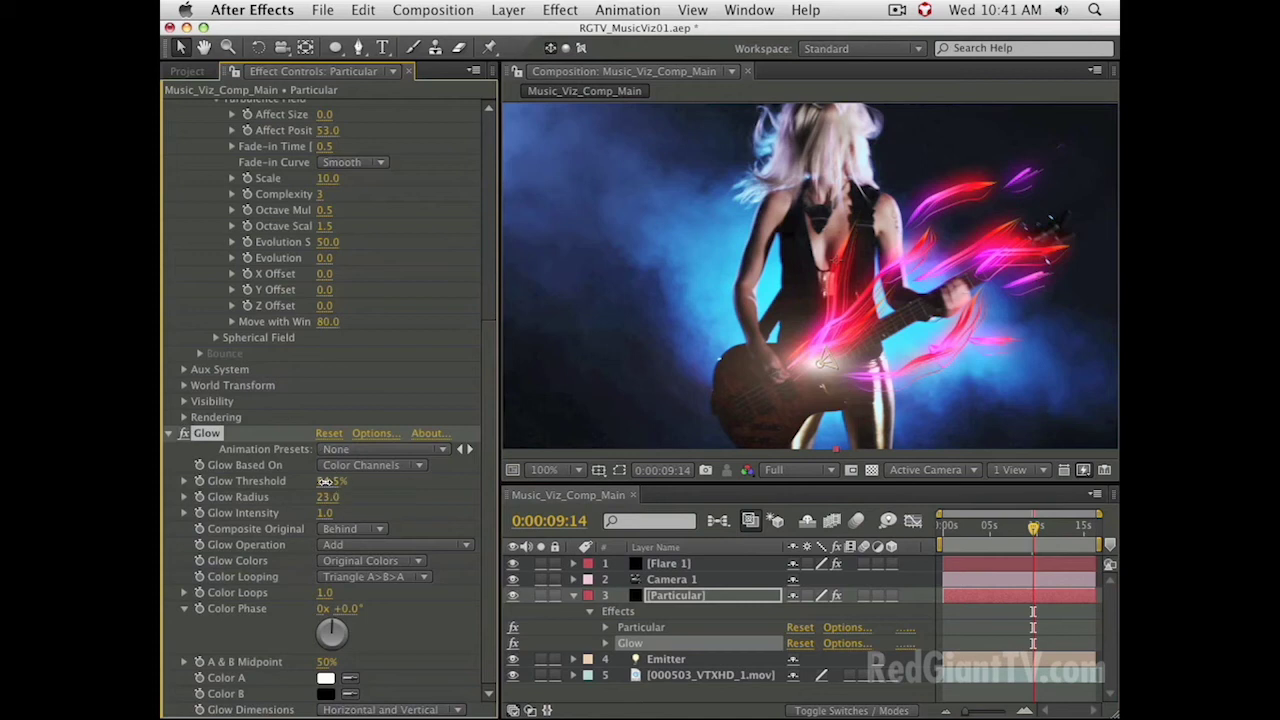
{"action": "left_click_drag", "start_coordinate": [319, 481], "coordinate": [333, 485]}
{"action": "left_click_drag", "start_coordinate": [328, 505], "coordinate": [366, 512]}
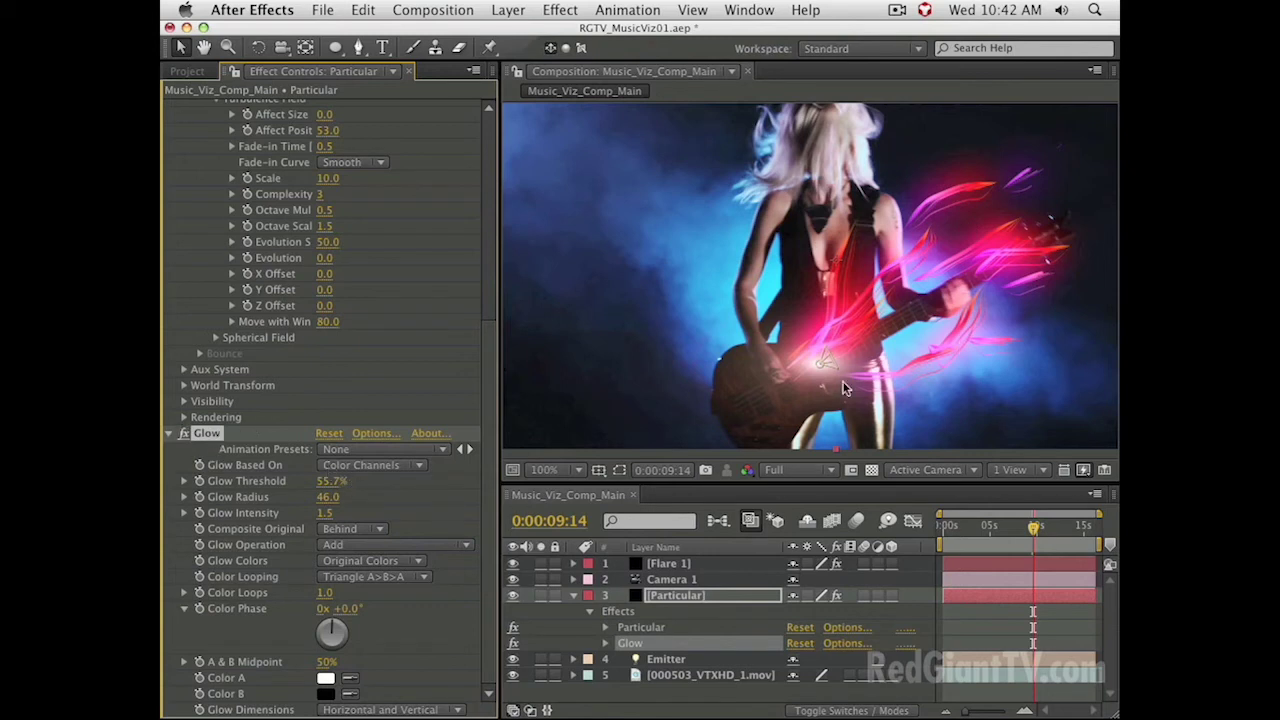
- Collapse Particular's Physics settings and set the Aux System Opacity to 5
{"action": "left_click", "coordinate": [653, 629]}
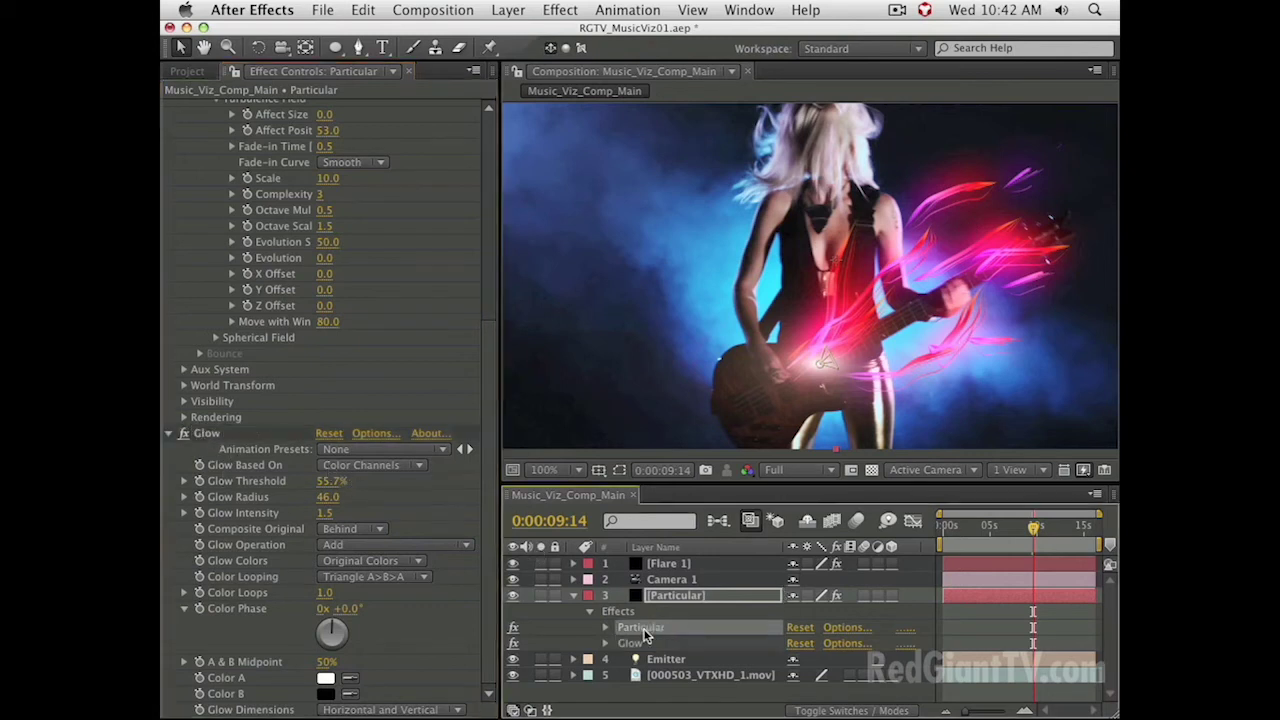
{"action": "scroll", "coordinate": [316, 447], "scroll_direction": "down", "scroll_amount": 1}
{"action": "scroll", "coordinate": [316, 447], "scroll_direction": "down", "scroll_amount": 5}
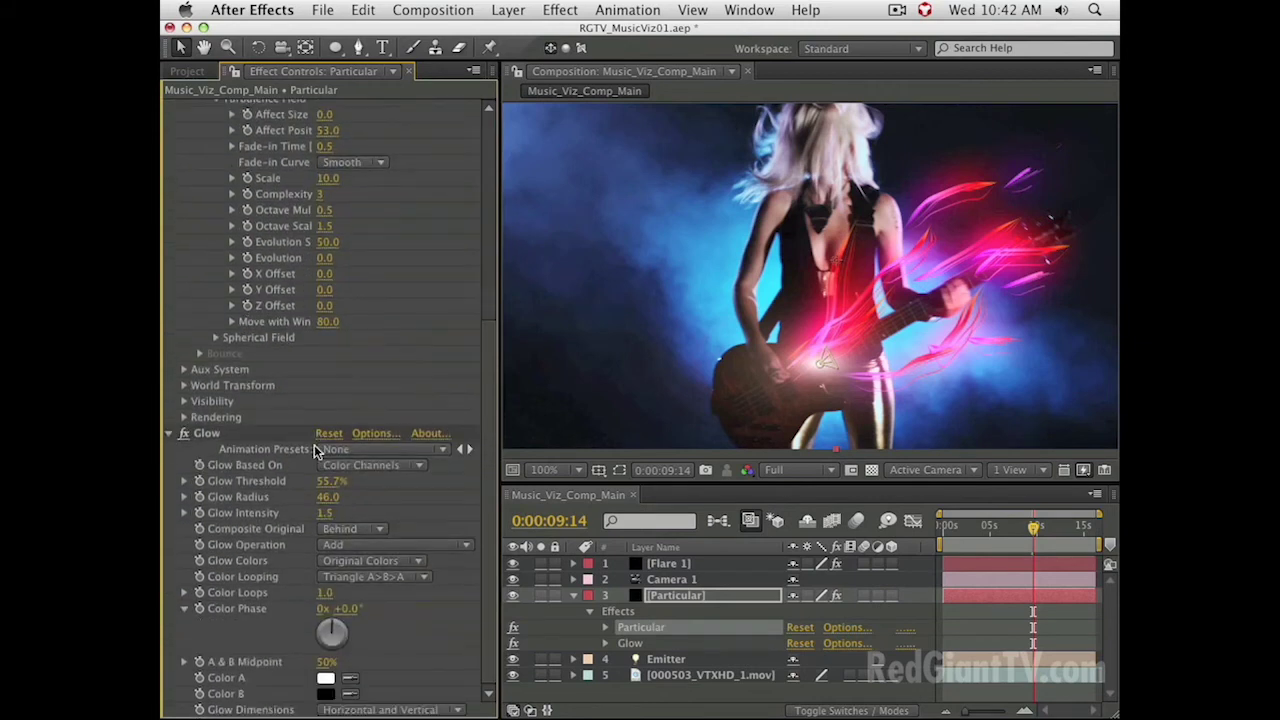
{"action": "scroll", "coordinate": [388, 309], "scroll_direction": "up", "scroll_amount": 3}
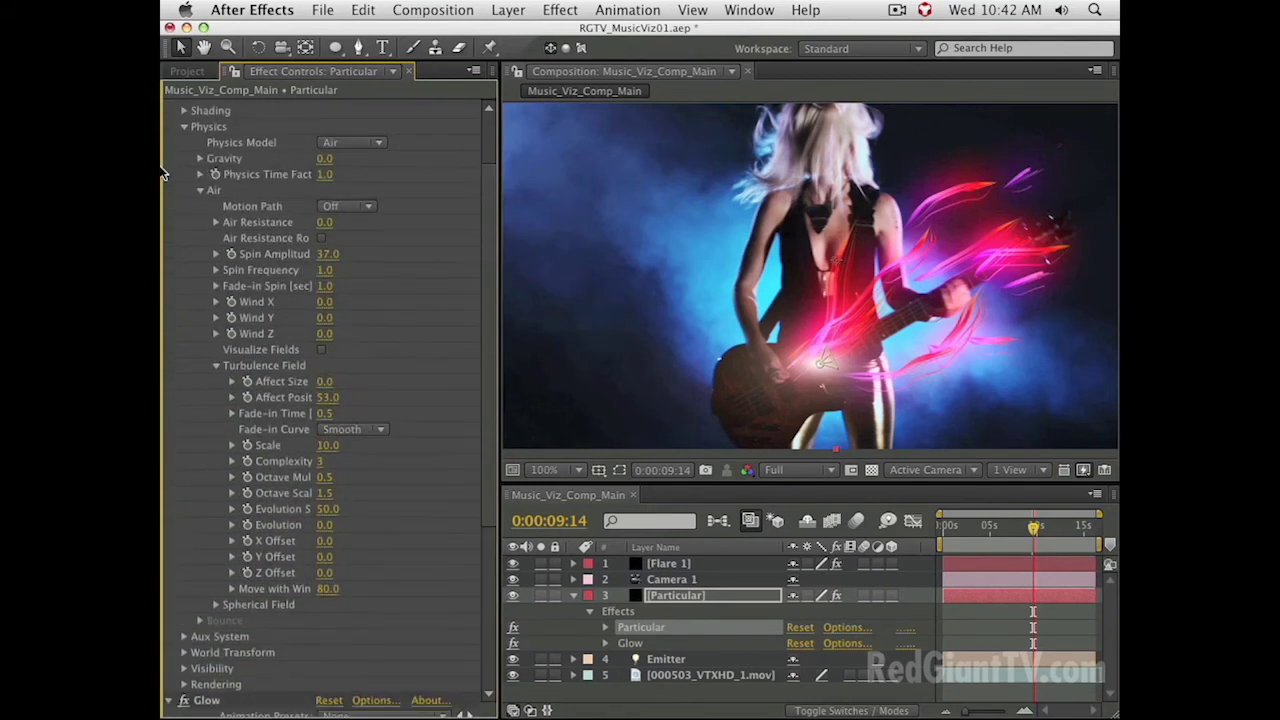
{"action": "left_click", "coordinate": [184, 128]}
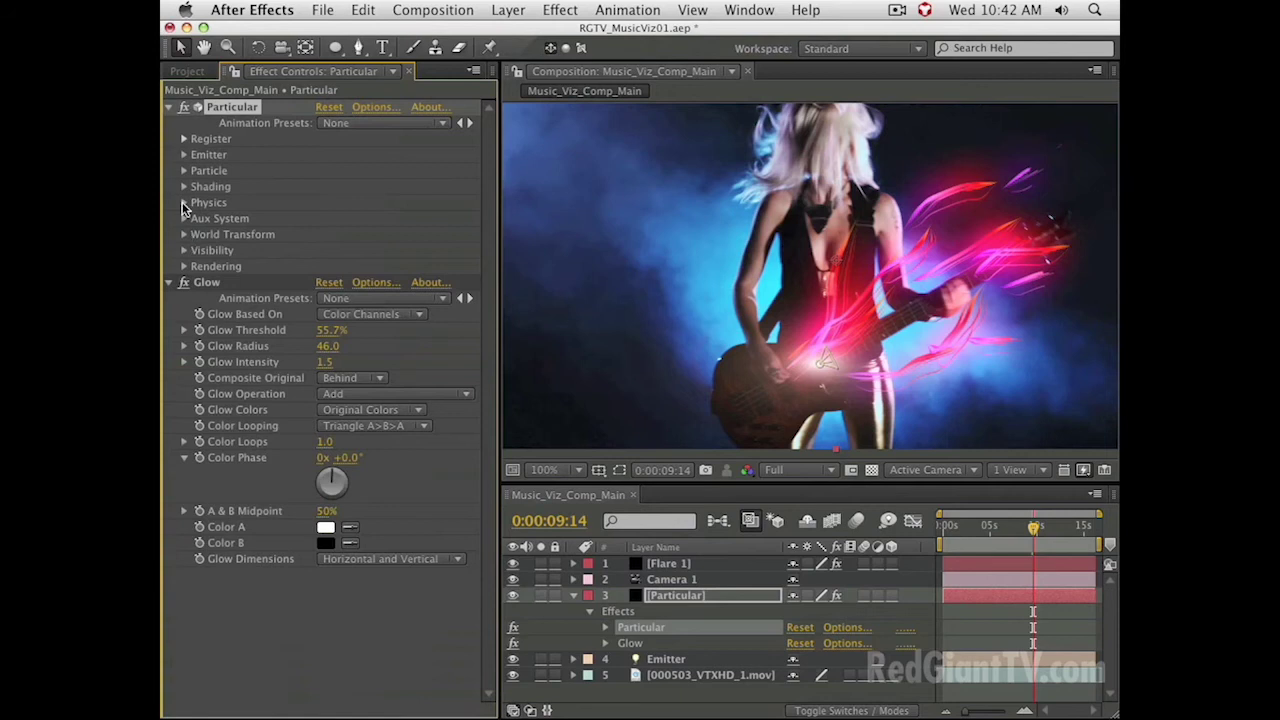
{"action": "left_click", "coordinate": [184, 218]}
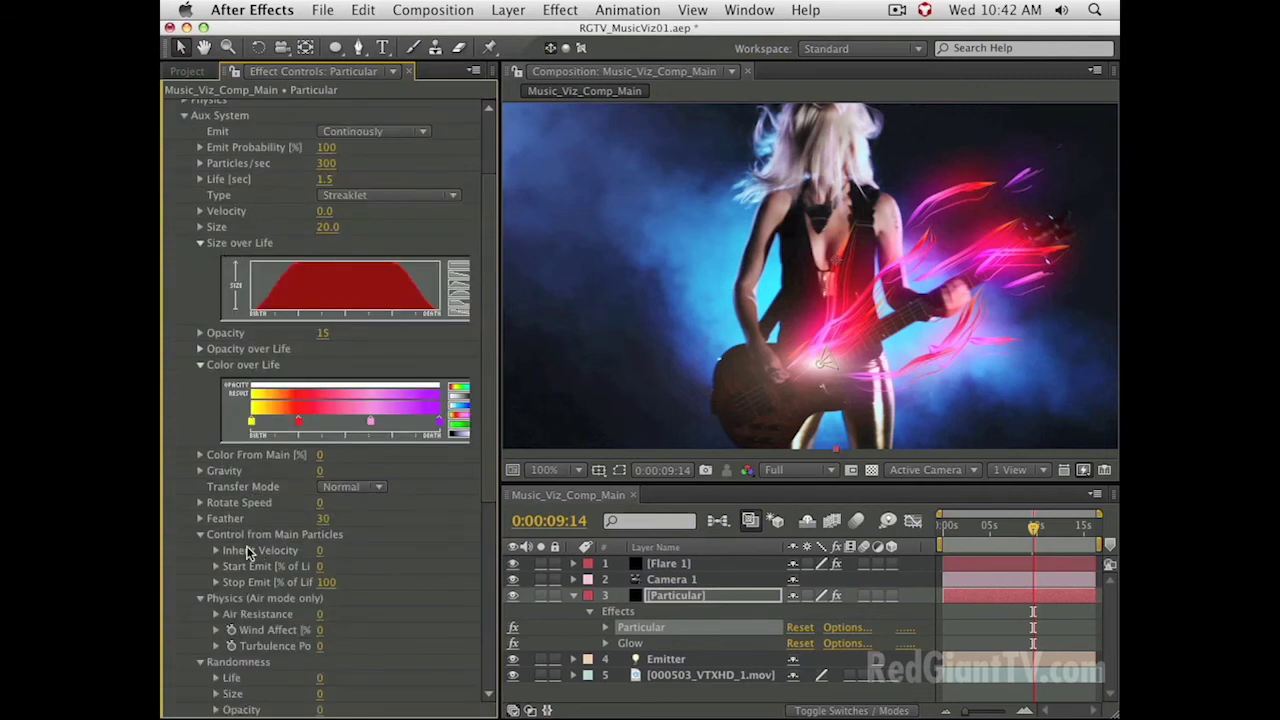
{"action": "left_click", "coordinate": [323, 333]}
{"action": "type", "text": "5"}
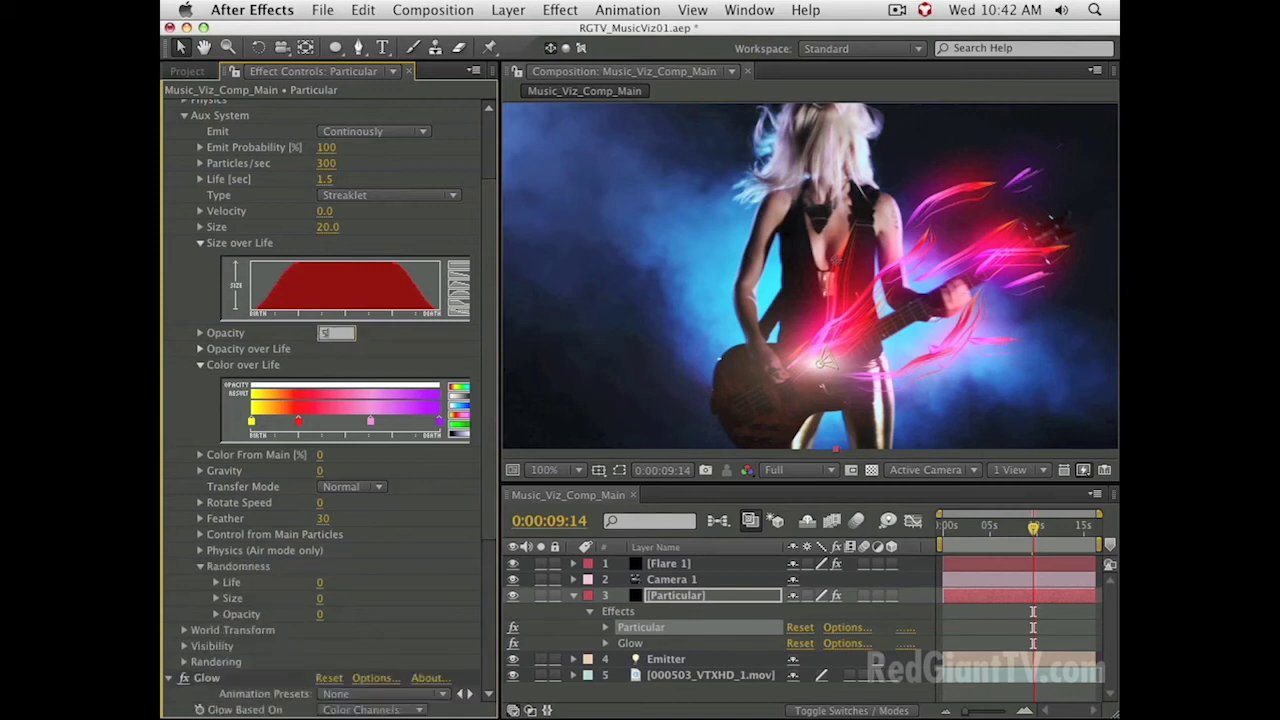
{"action": "key", "text": "Return"}
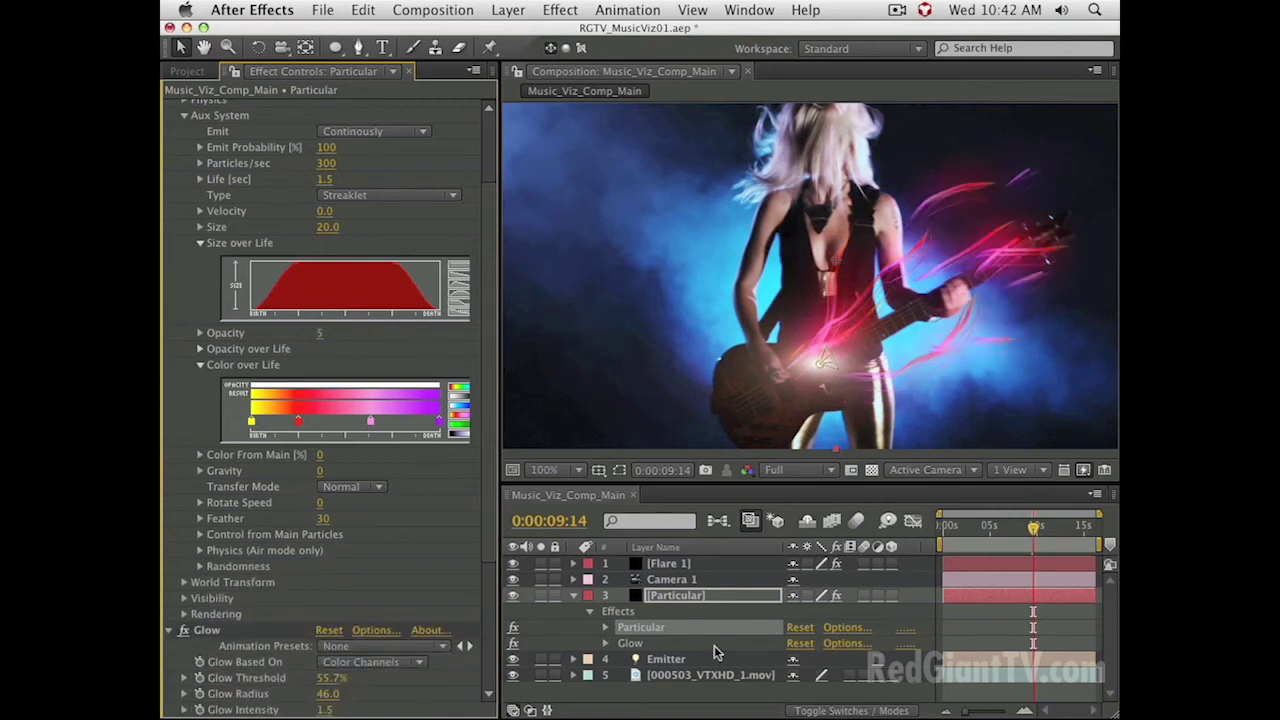
- Set the Particular layer's Glow Threshold to 34.9% and Glow Intensity to 2.1
{"action": "left_click", "coordinate": [630, 643]}
{"action": "scroll", "coordinate": [325, 385], "scroll_direction": "down", "scroll_amount": 5}
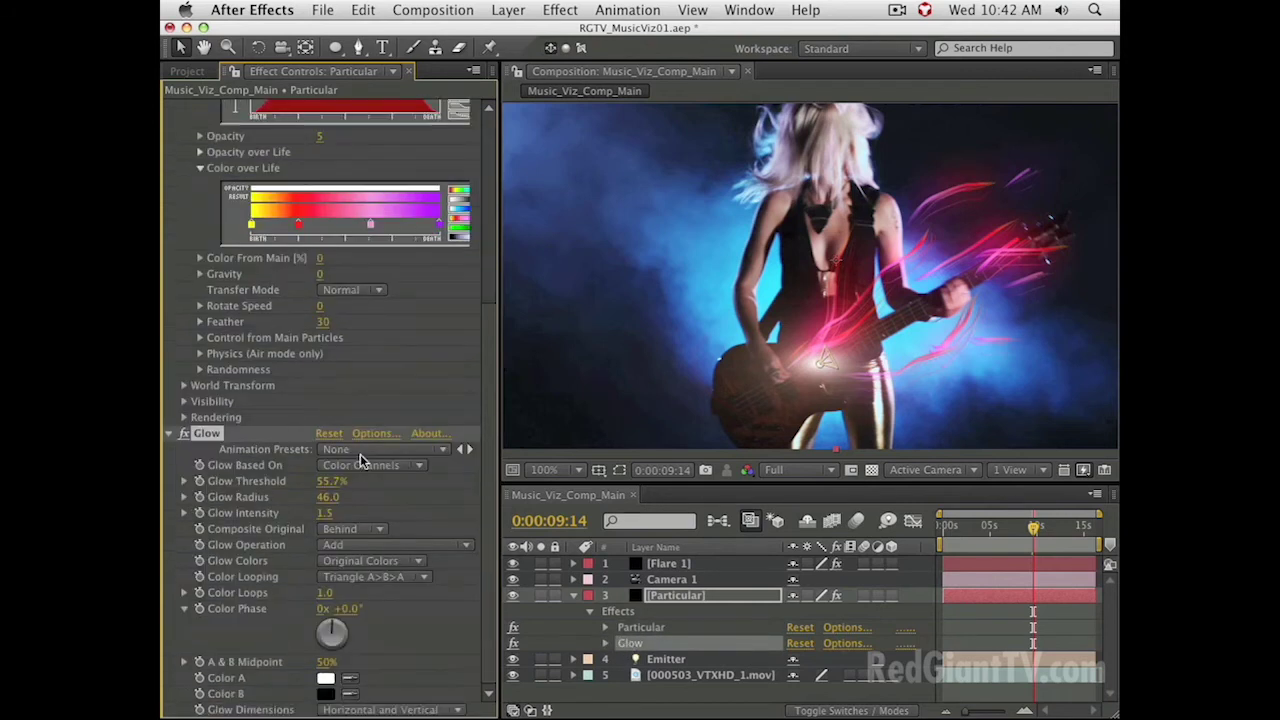
{"action": "mouse_move", "coordinate": [328, 513]}
{"action": "left_mouse_down"}
{"action": "mouse_move", "coordinate": [376, 510]}
{"action": "mouse_move", "coordinate": [317, 482]}
{"action": "mouse_move", "coordinate": [290, 489]}
{"action": "mouse_move", "coordinate": [335, 511]}
{"action": "left_mouse_up"}
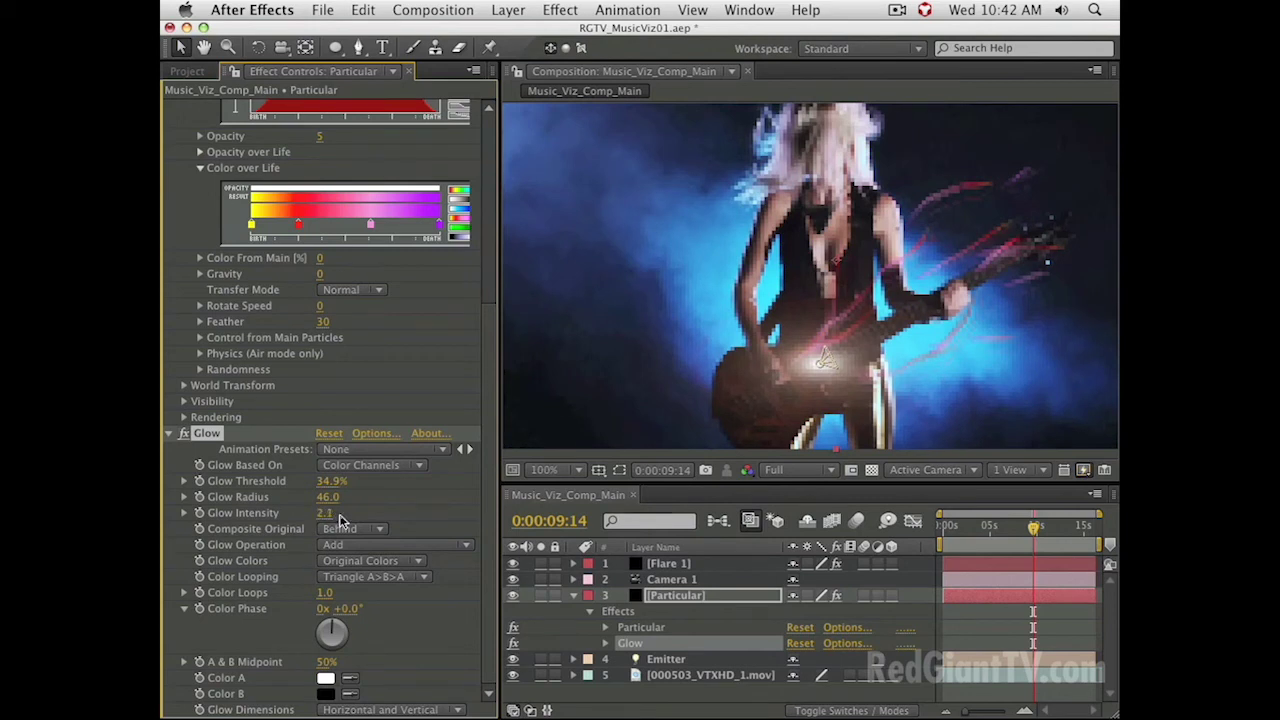
{"action": "left_click_drag", "start_coordinate": [340, 514], "coordinate": [340, 514]}
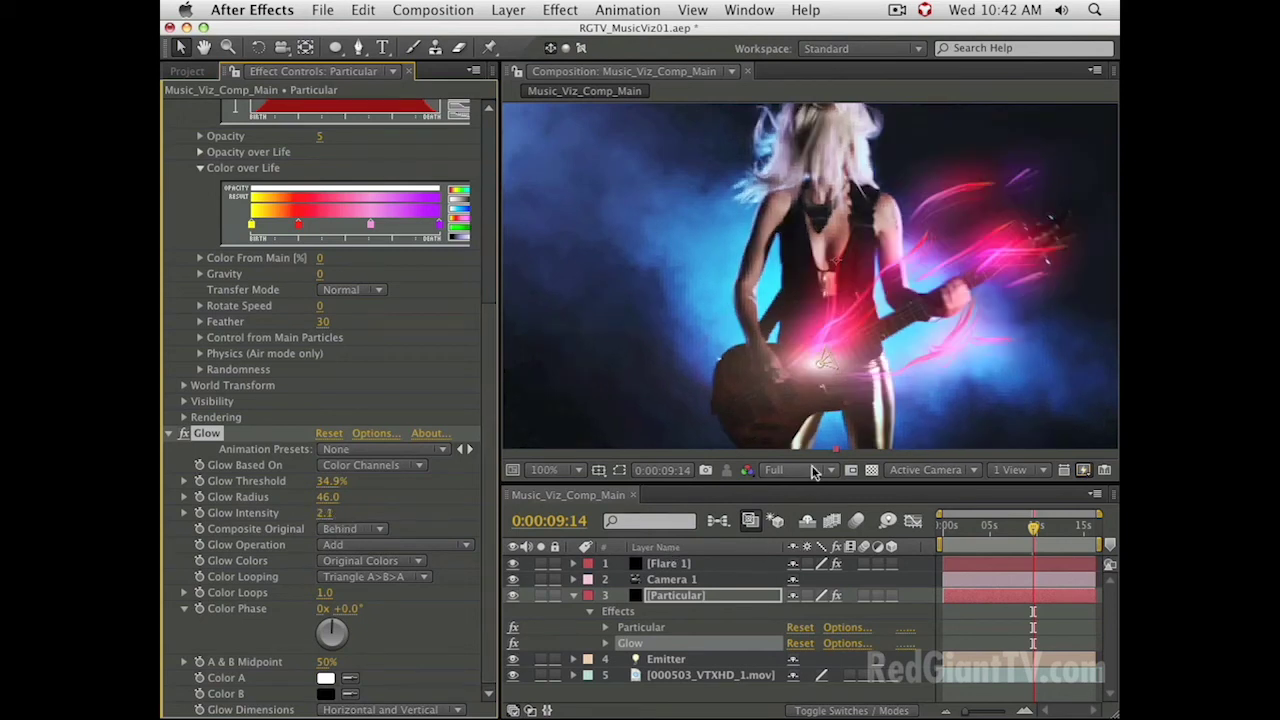
- Check the glowing trails at 0:00:09:09 and 0:00:10:09, and play a preview from an earlier point in the composition
{"action": "left_click_drag", "start_coordinate": [1034, 527], "coordinate": [1030, 532]}
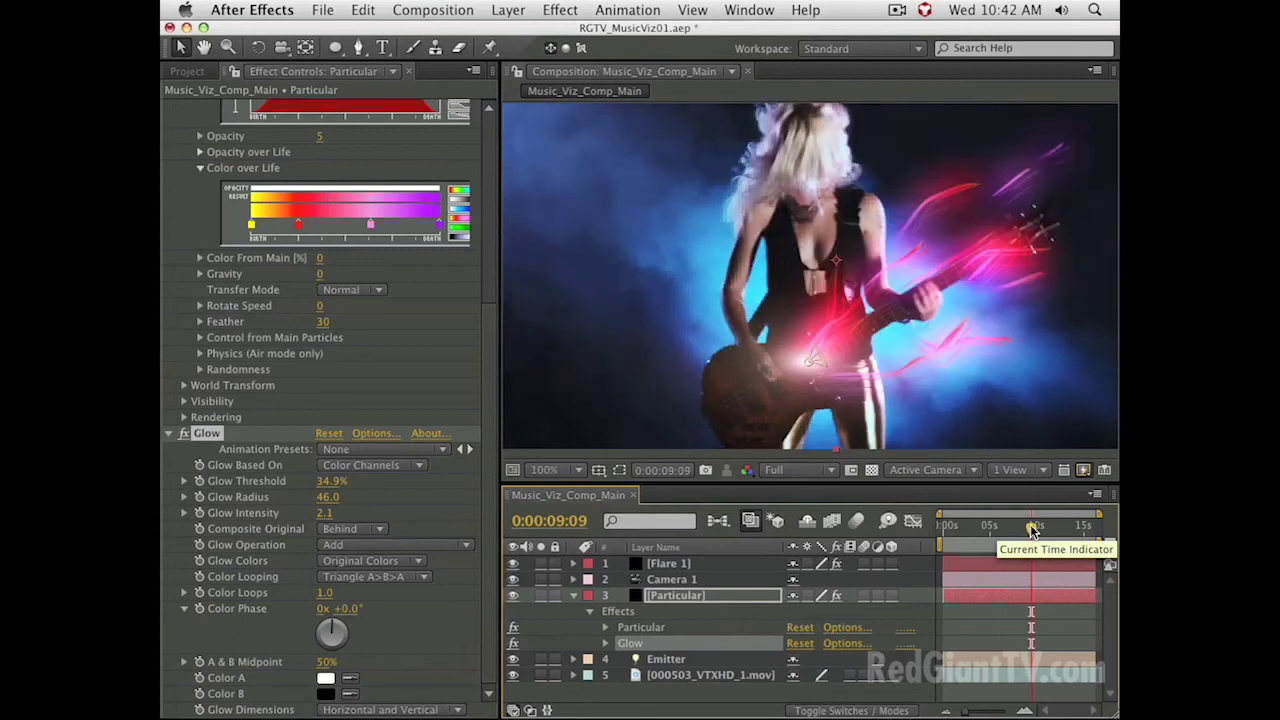
{"action": "left_click", "coordinate": [1040, 528]}
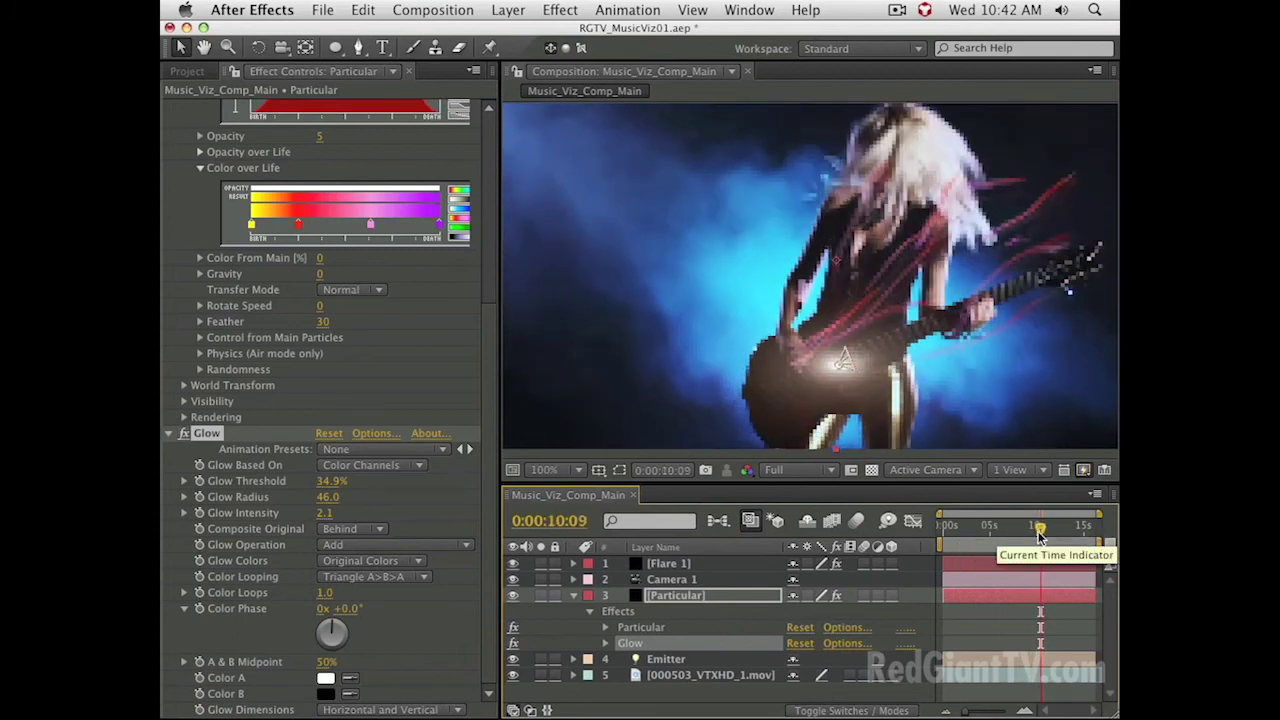
{"action": "left_click", "coordinate": [1010, 532]}
{"action": "key", "text": "space"}
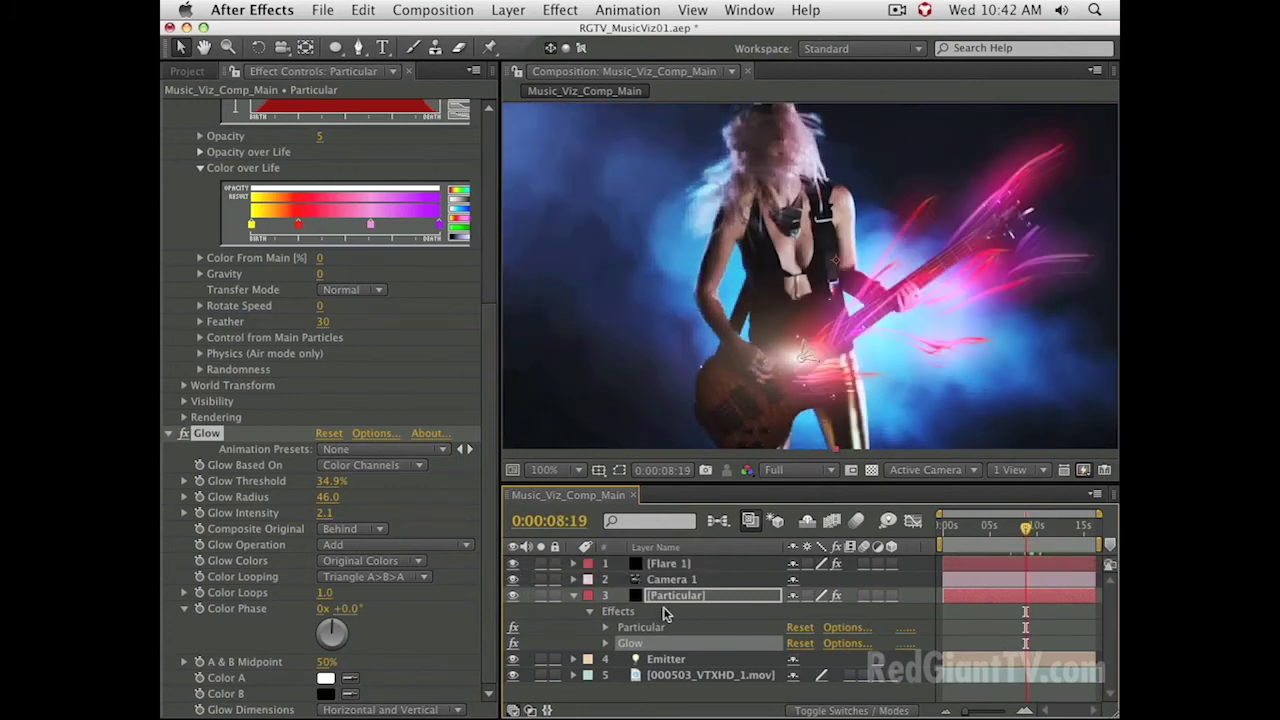
- Set Affect Position in the Particular effect's Turbulence Field to 98 and check the trails at 0:00:04:02
{"action": "left_click", "coordinate": [640, 627]}
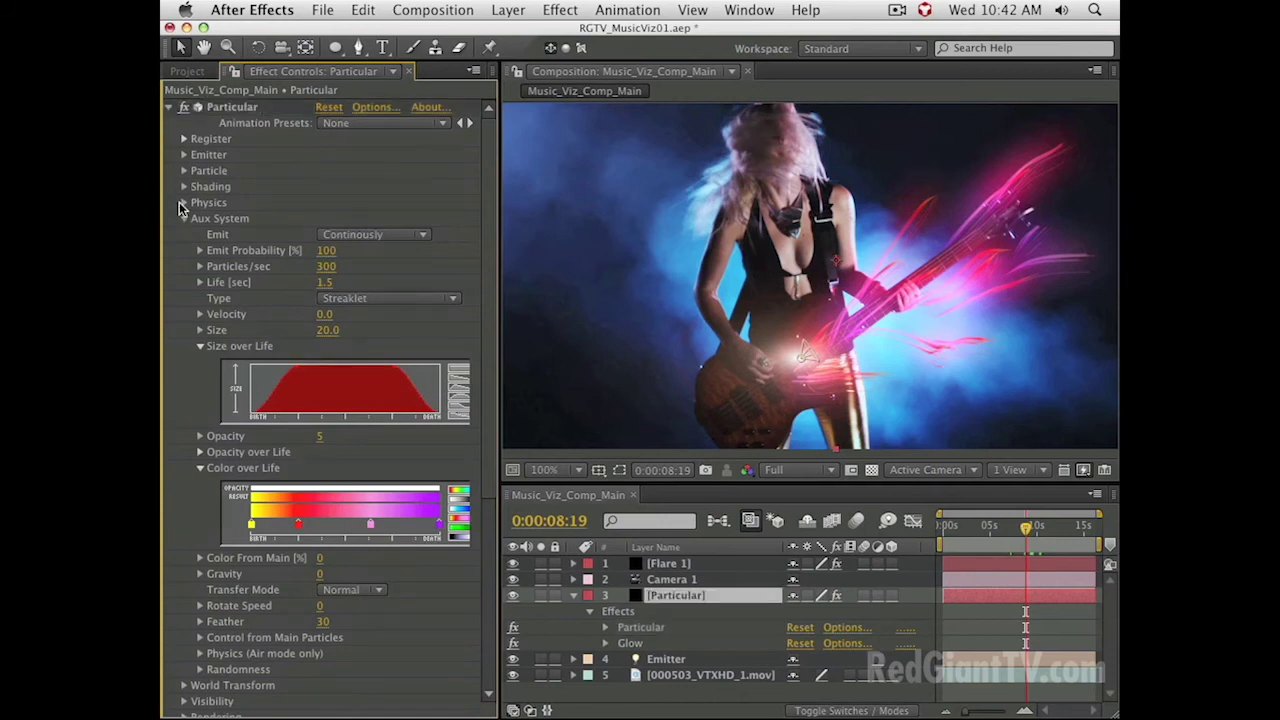
{"action": "left_click", "coordinate": [184, 202]}
{"action": "left_click_drag", "start_coordinate": [326, 473], "coordinate": [364, 471]}
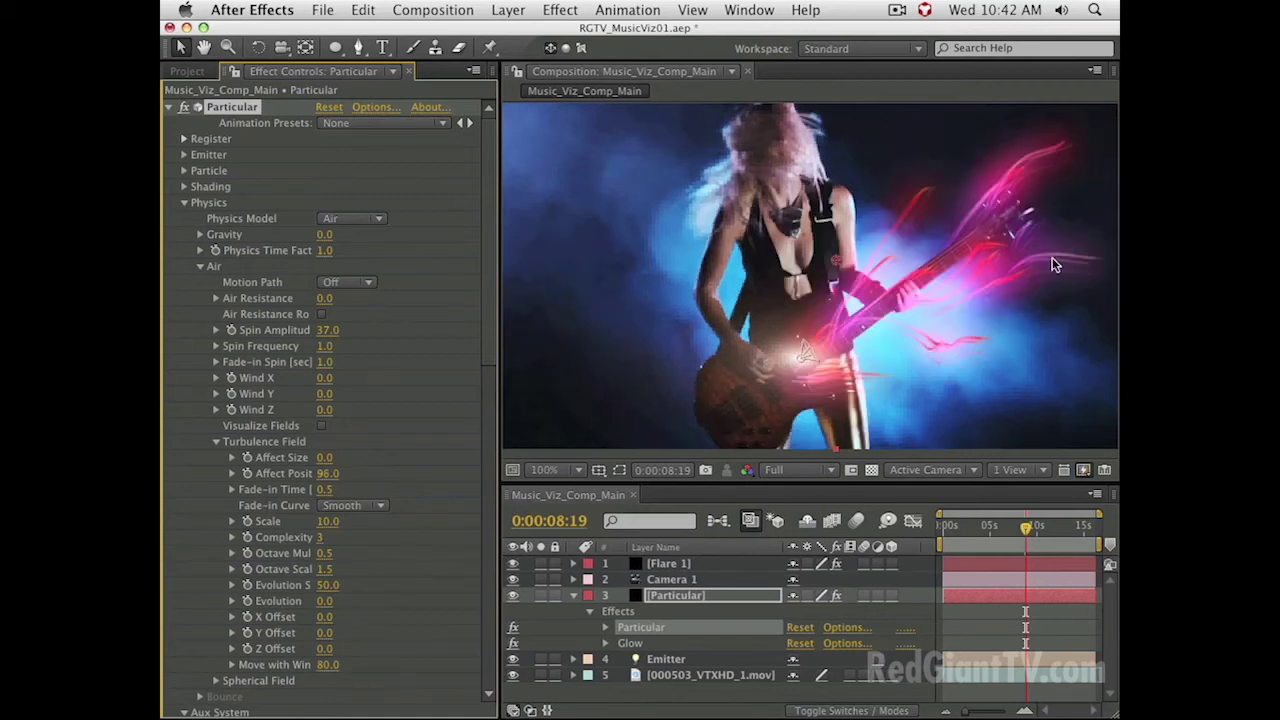
{"action": "left_click", "coordinate": [670, 594]}
{"action": "left_click", "coordinate": [983, 526]}
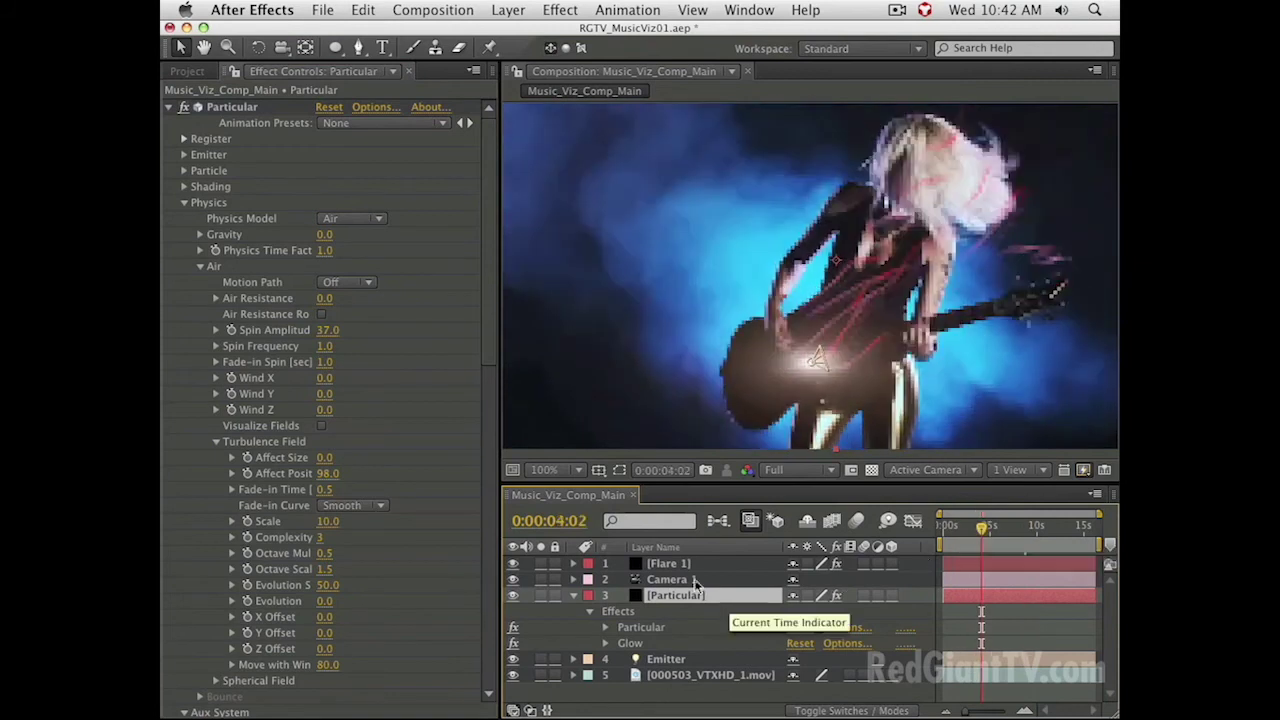
- Pre-compose the Flare 1, Camera 1, Particular and Emitter layers into a new composition named Particle_Comp
{"action": "key", "text": "e"}
{"action": "left_click", "coordinate": [686, 613]}
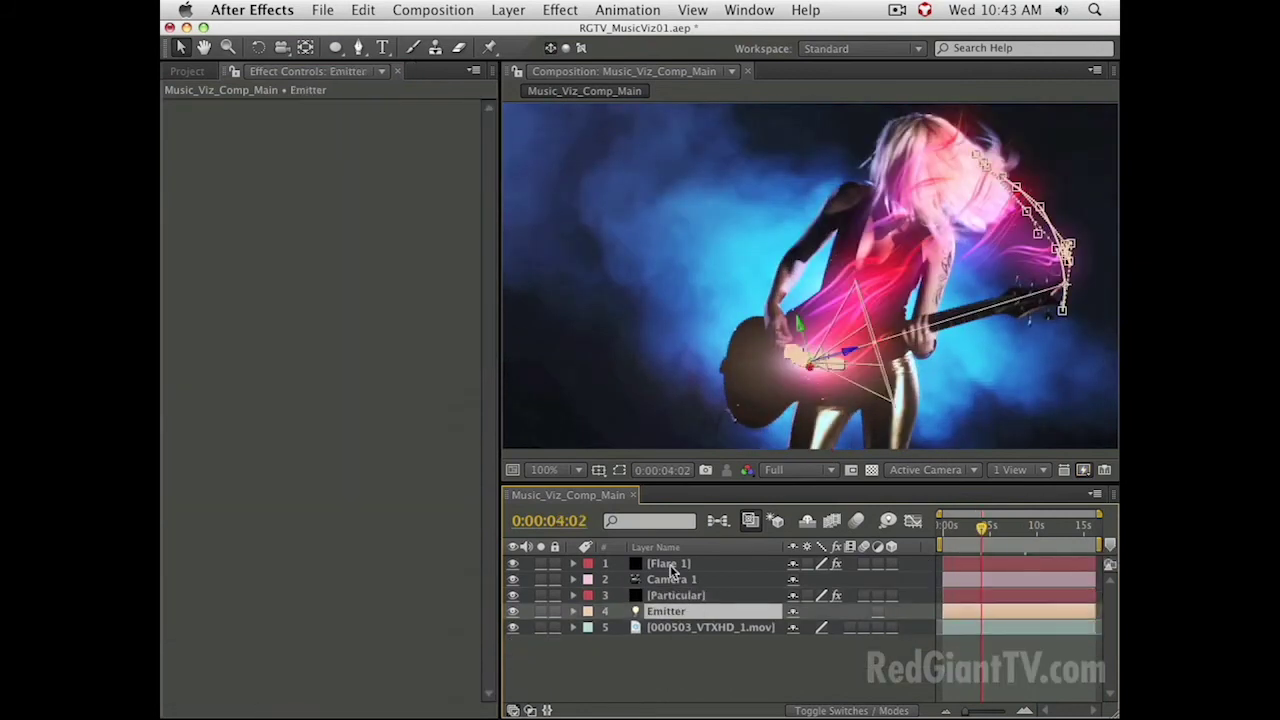
{"action": "left_click", "coordinate": [668, 565], "text": "shift"}
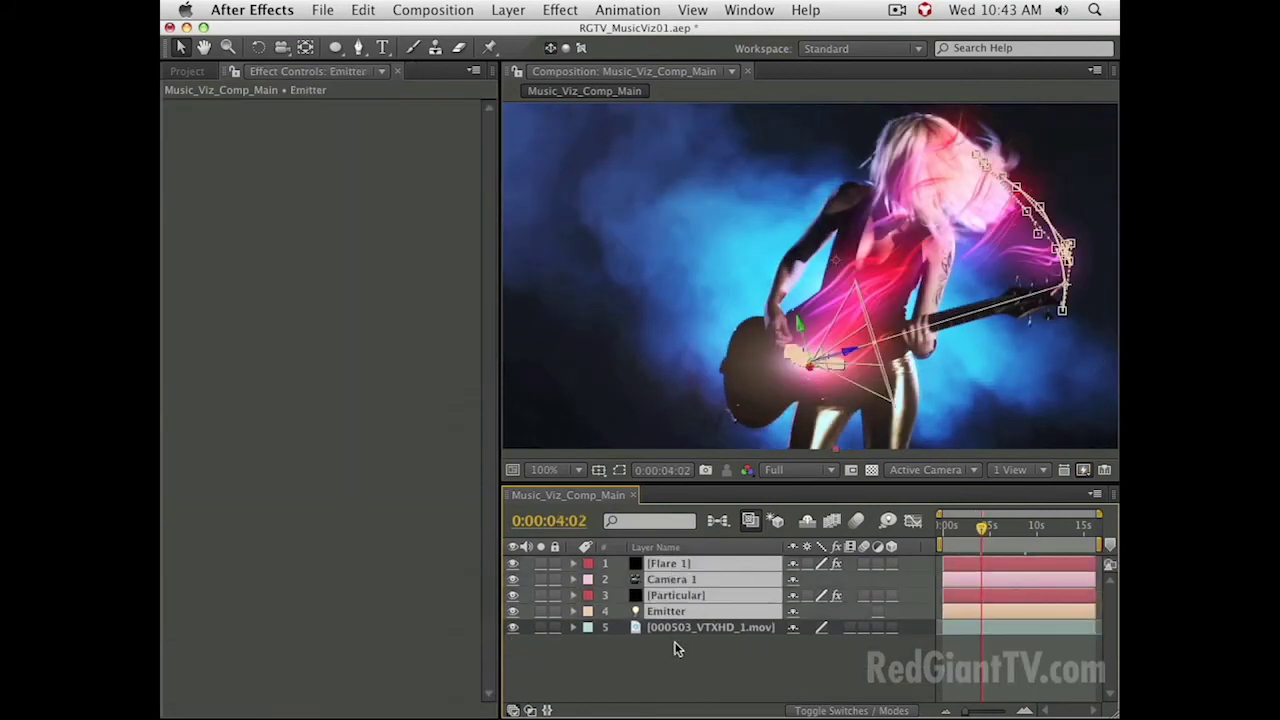
{"action": "key", "text": "super+shift+c"}
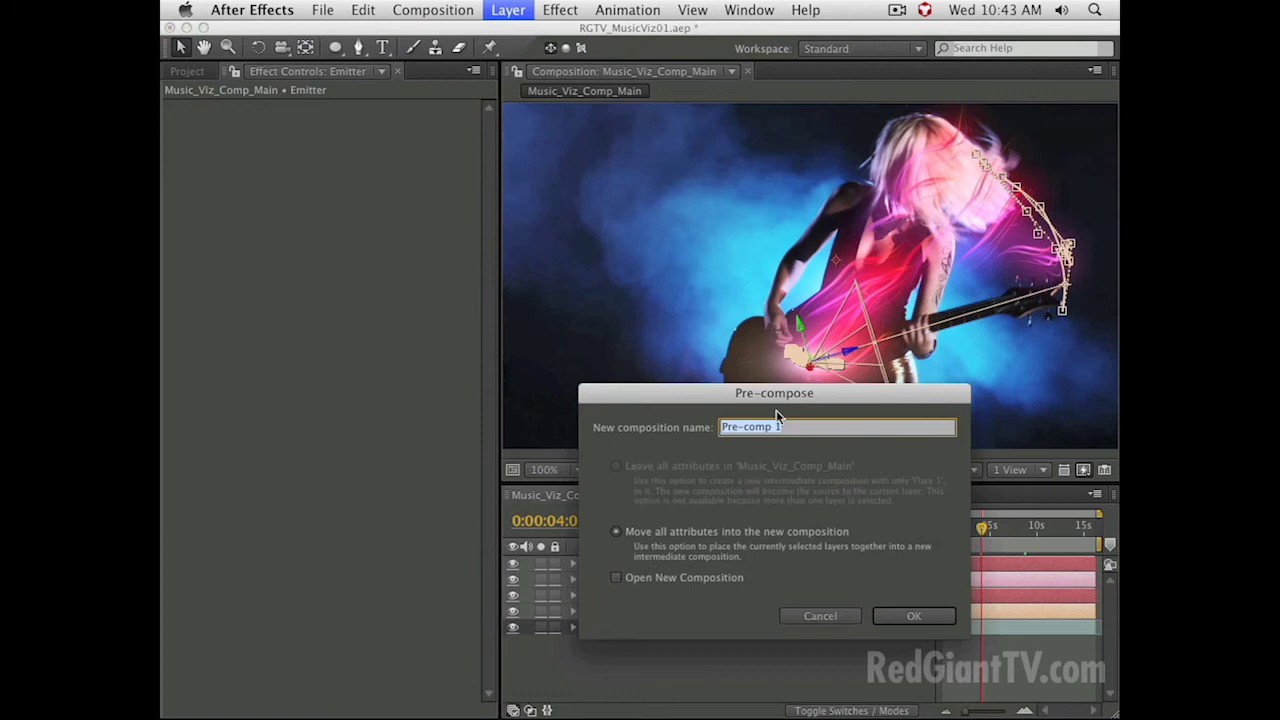
{"action": "type", "text": "Particle_C"}
{"action": "key", "text": "Return"}
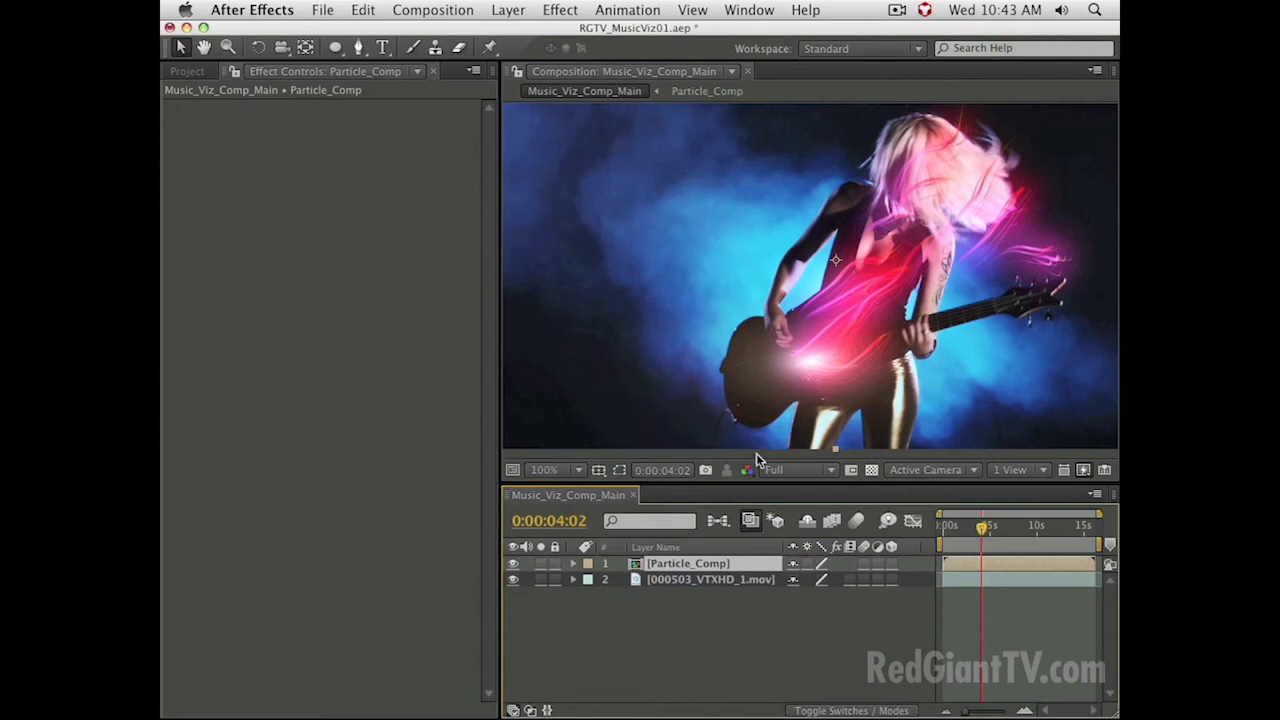
- Set the Particle_Comp layer's blending mode to Add and check the result at 0:00:07:13
{"action": "left_click", "coordinate": [833, 707]}
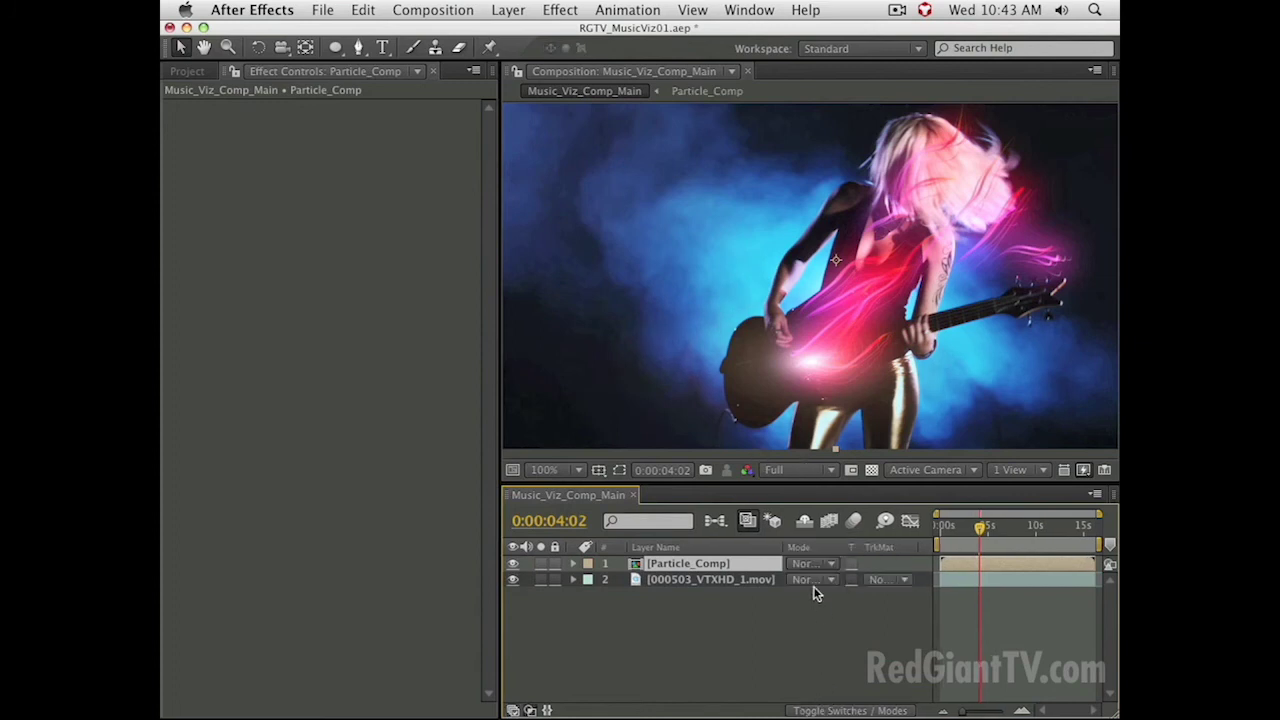
{"action": "left_click", "coordinate": [806, 563]}
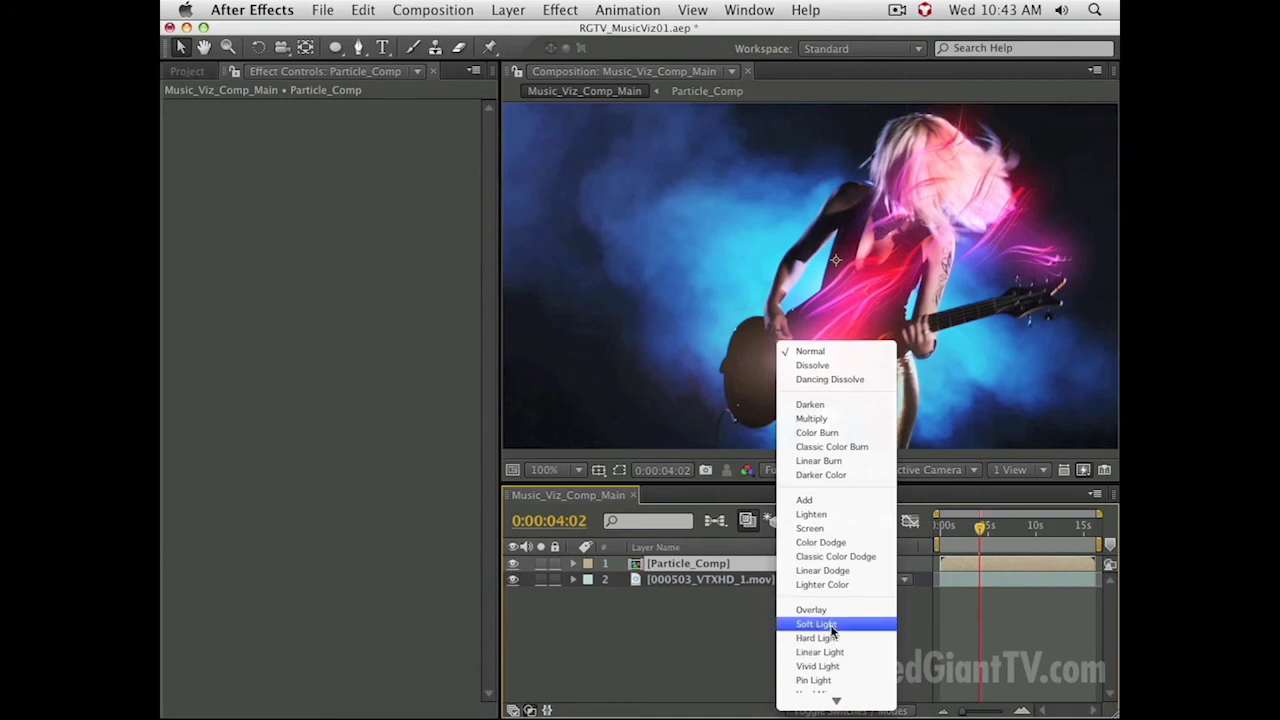
{"action": "left_click", "coordinate": [815, 500]}
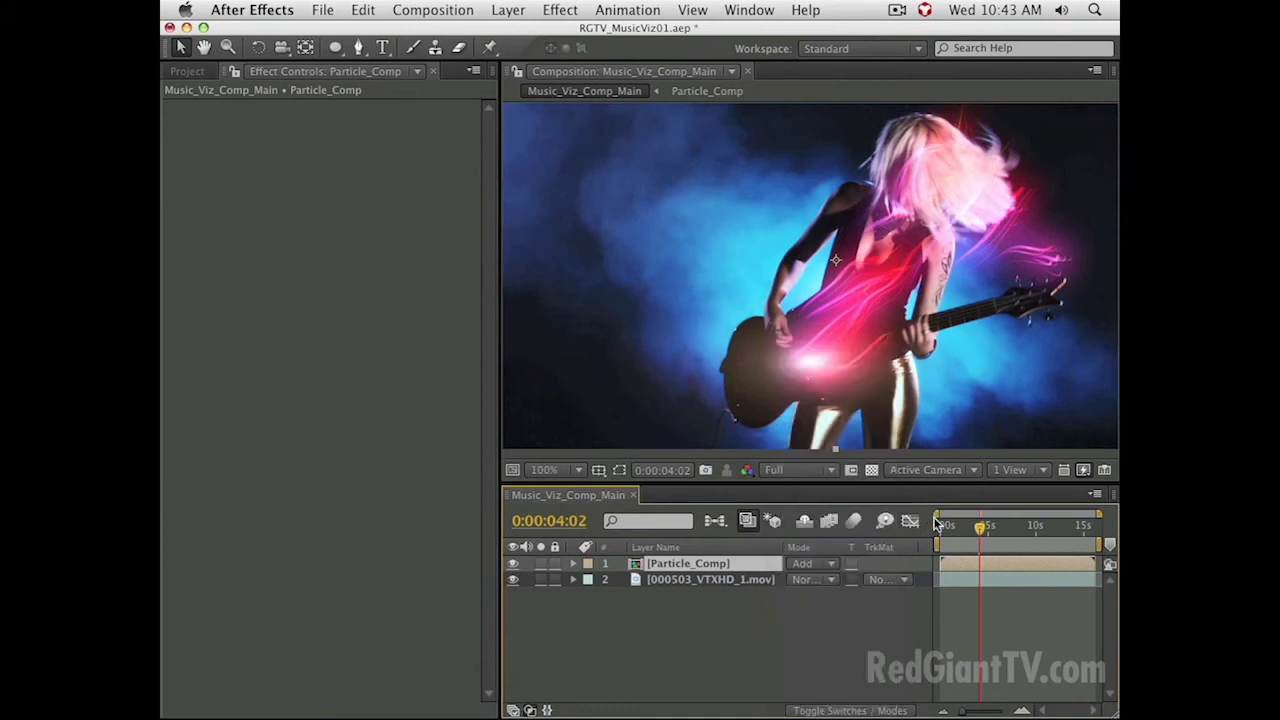
{"action": "left_click_drag", "start_coordinate": [980, 527], "coordinate": [1012, 528]}
- Duplicate the Particle_Comp layer and apply CC Vector Blur to the upper copy
{"action": "left_click", "coordinate": [670, 580]}
{"action": "left_click", "coordinate": [678, 563]}
{"action": "key", "text": "super+d"}
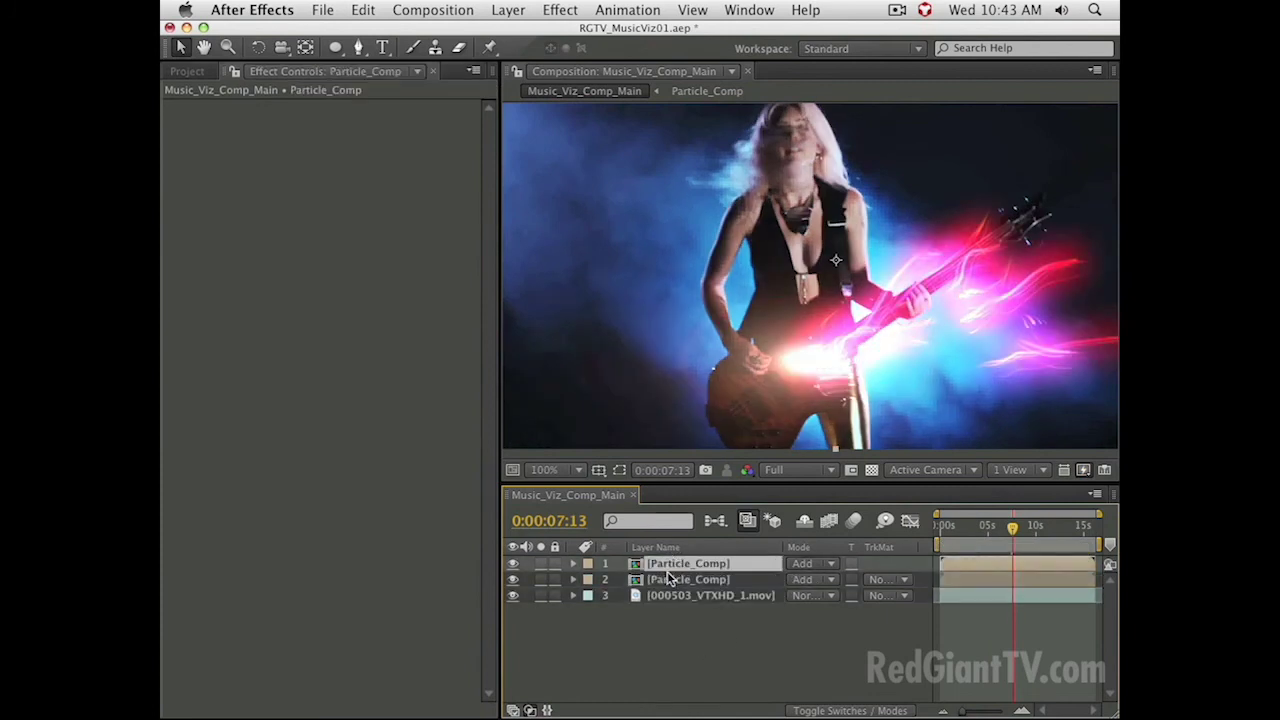
{"action": "left_click", "coordinate": [557, 8]}
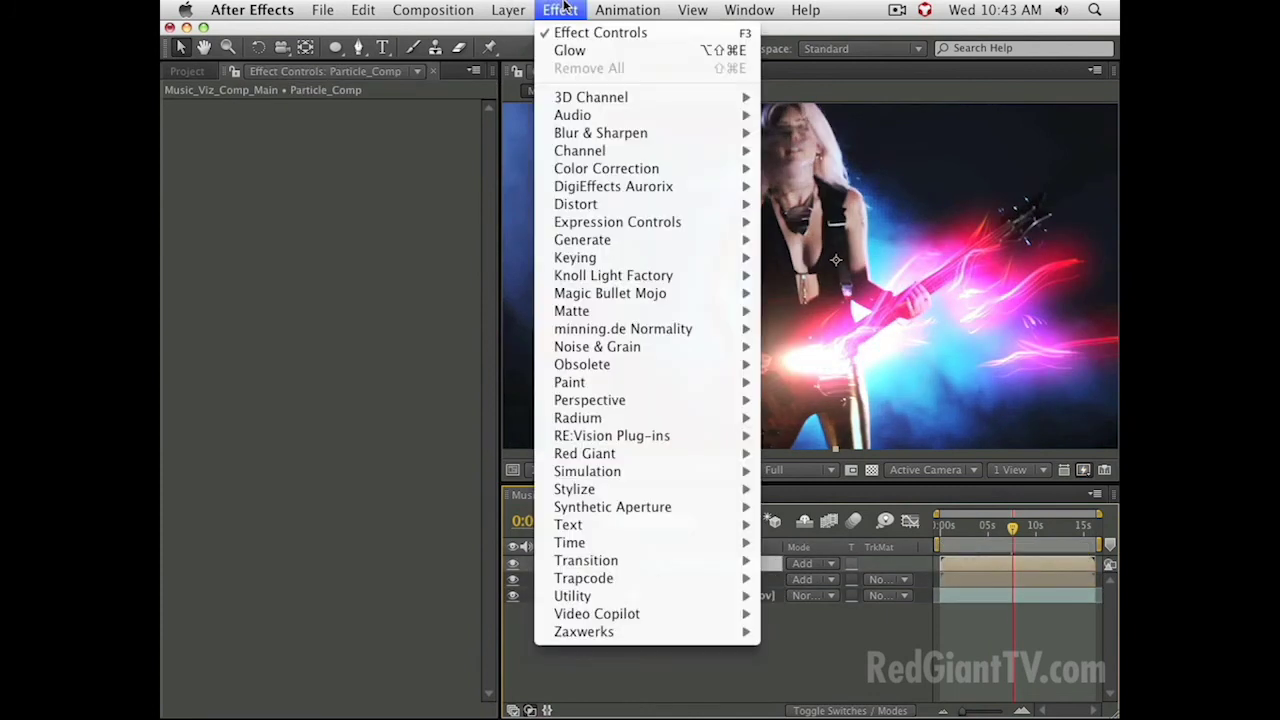
{"action": "mouse_move", "coordinate": [646, 134]}
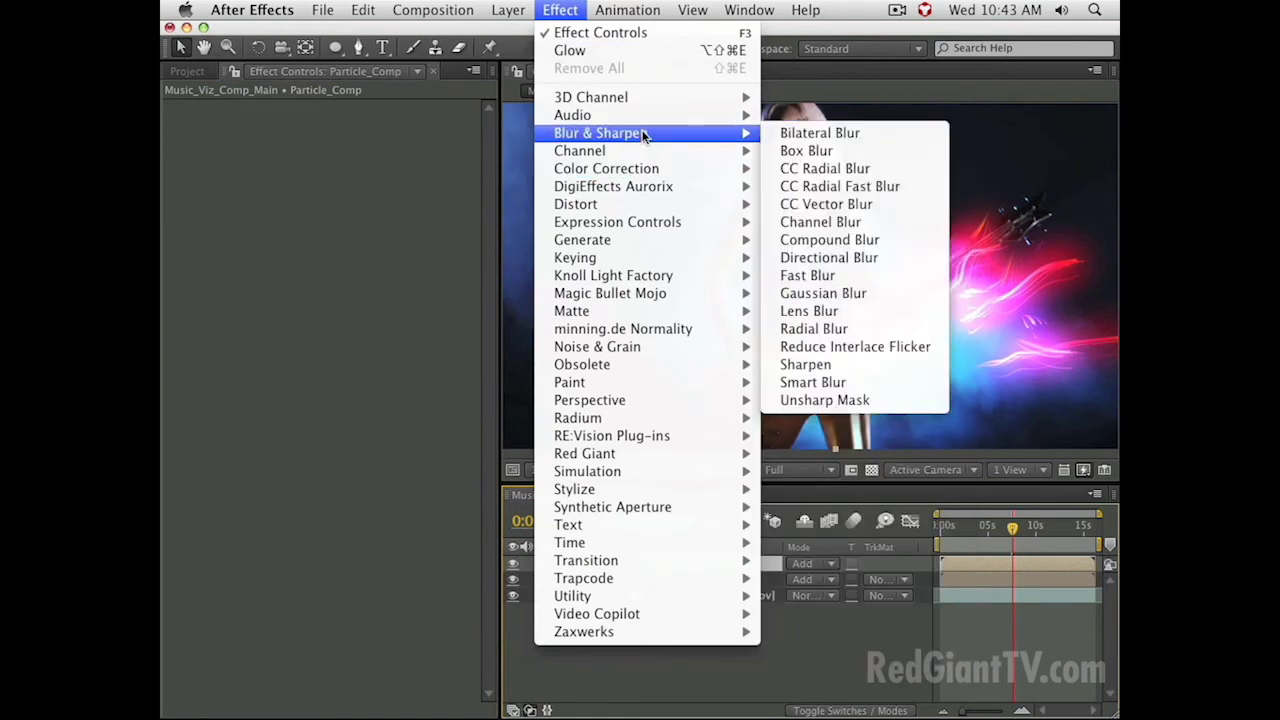
{"action": "left_click", "coordinate": [826, 204]}
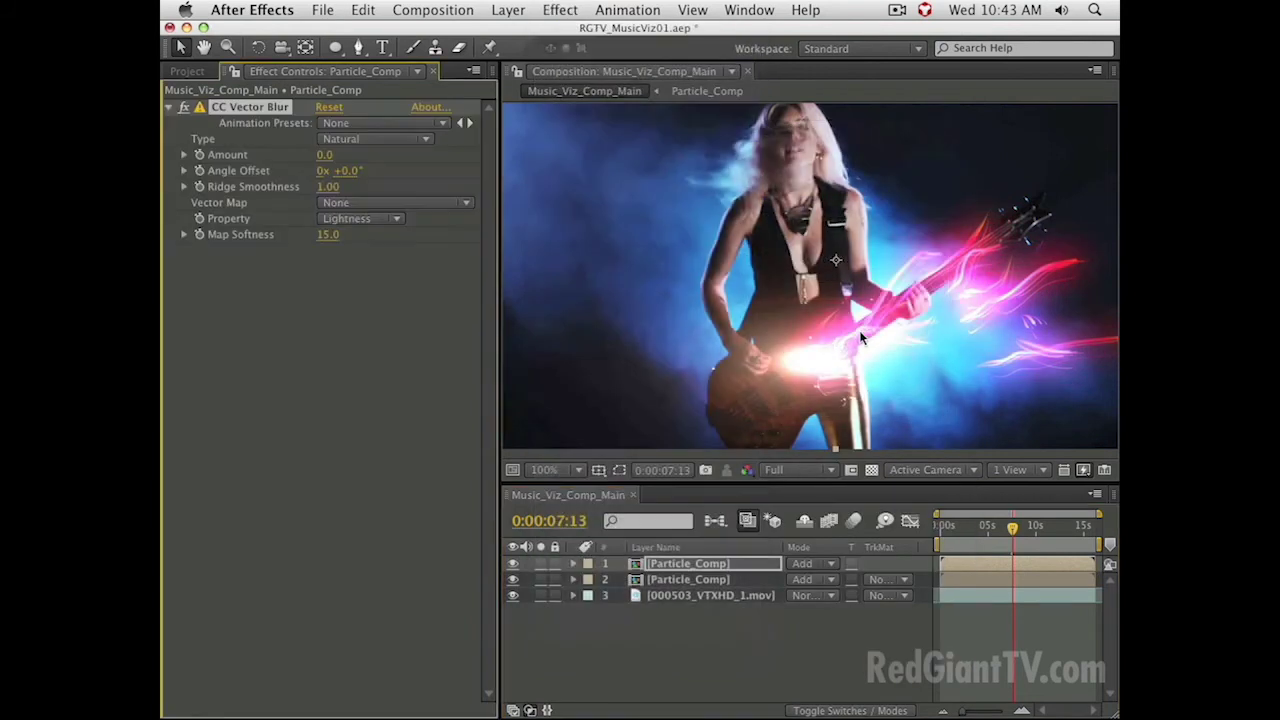
- Solo the upper Particle_Comp layer and set its CC Vector Blur to Constant Length with an Amount of 21
{"action": "left_click", "coordinate": [541, 564]}
{"action": "left_click", "coordinate": [326, 139]}
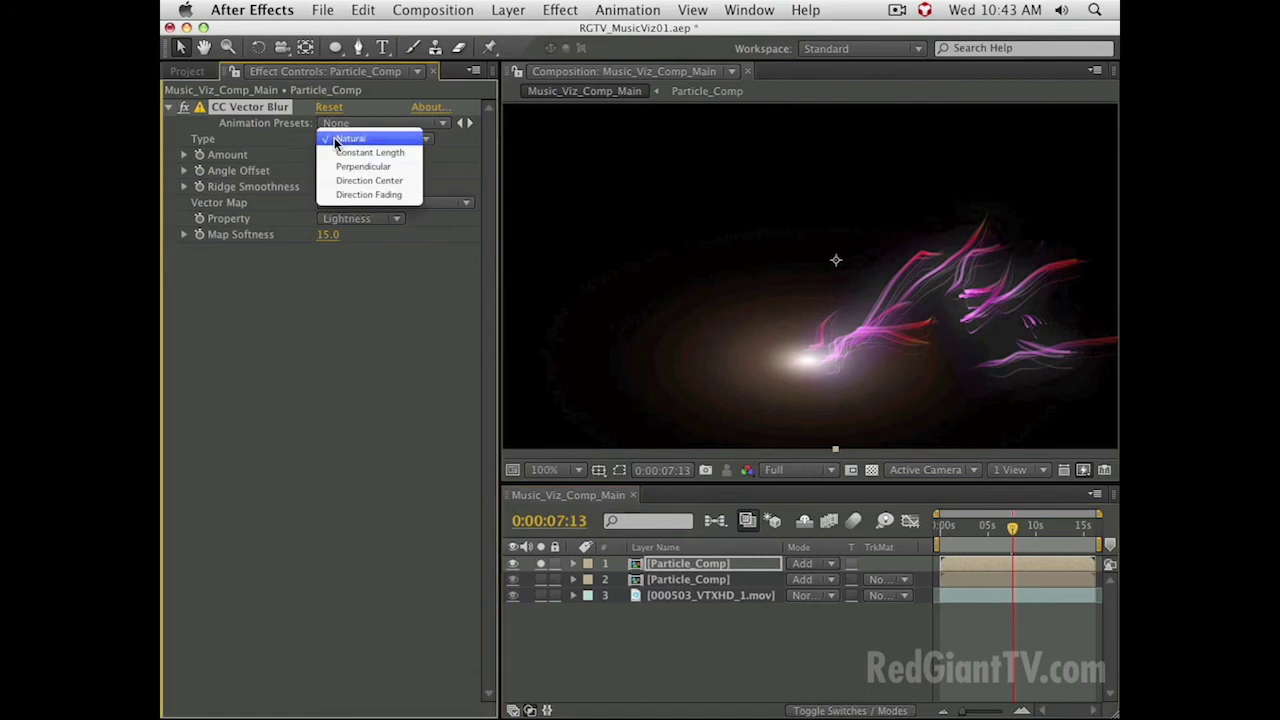
{"action": "left_click", "coordinate": [335, 153]}
{"action": "left_click_drag", "start_coordinate": [322, 165], "coordinate": [415, 173]}
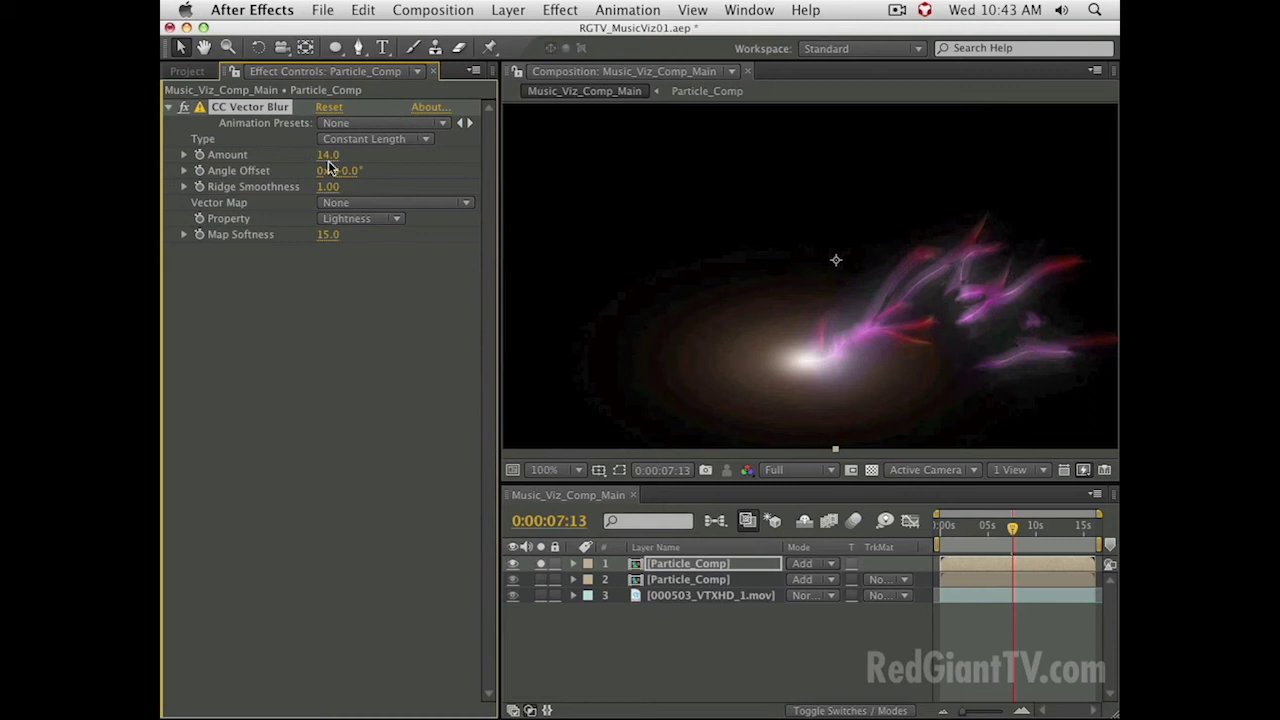
{"action": "left_click_drag", "start_coordinate": [326, 155], "coordinate": [332, 154]}
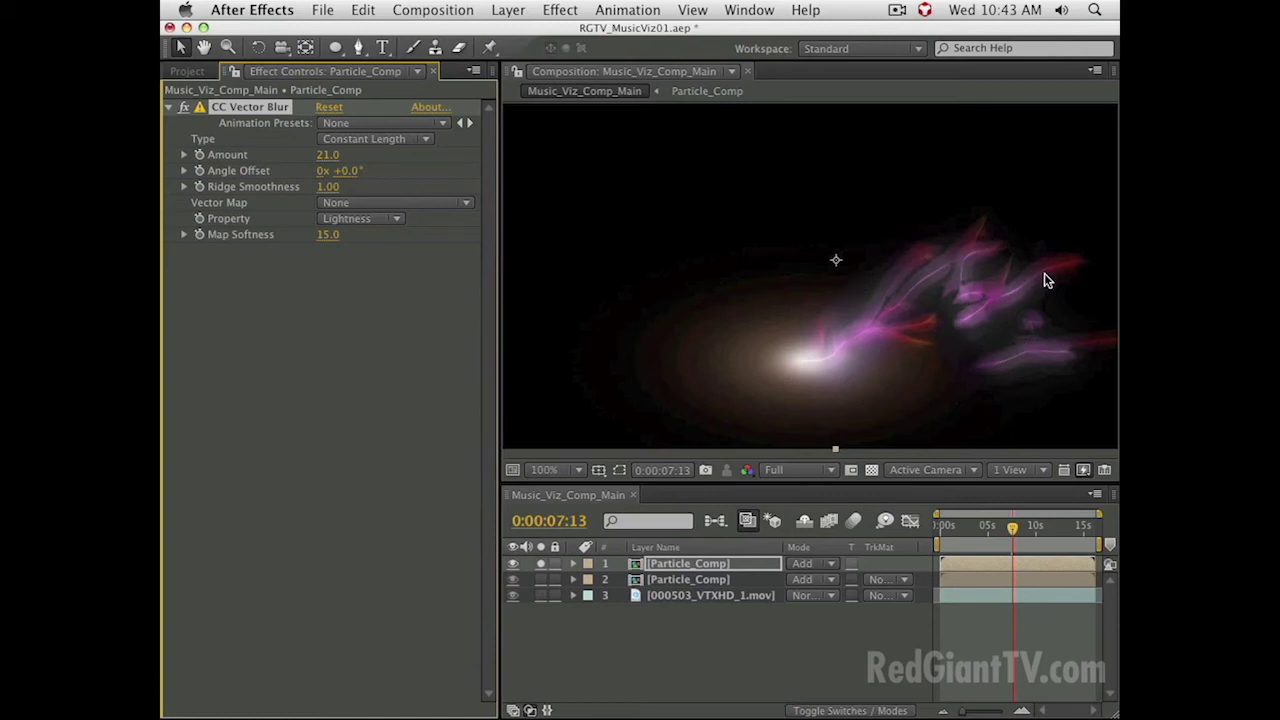
- Read the color-depth warning attached to the CC Vector Blur effect and dismiss it
{"action": "left_click", "coordinate": [200, 108]}
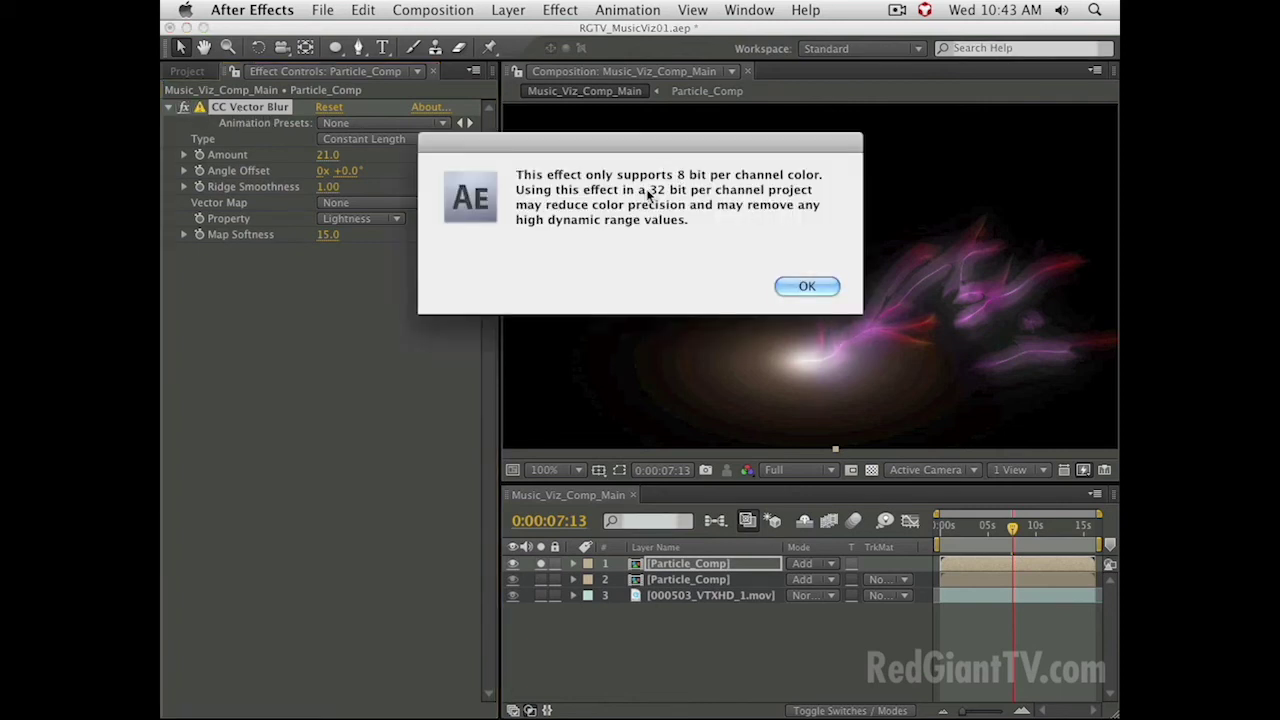
{"action": "left_click", "coordinate": [807, 286]}
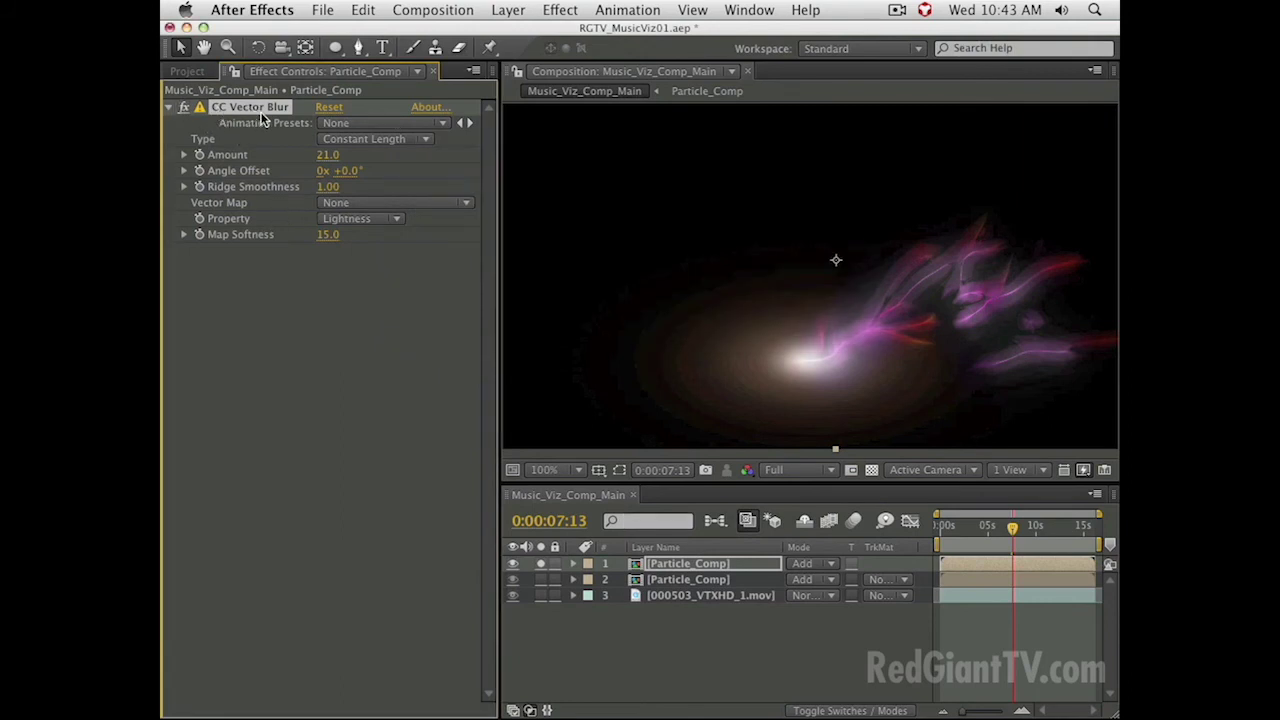
{"action": "left_click", "coordinate": [369, 277]}
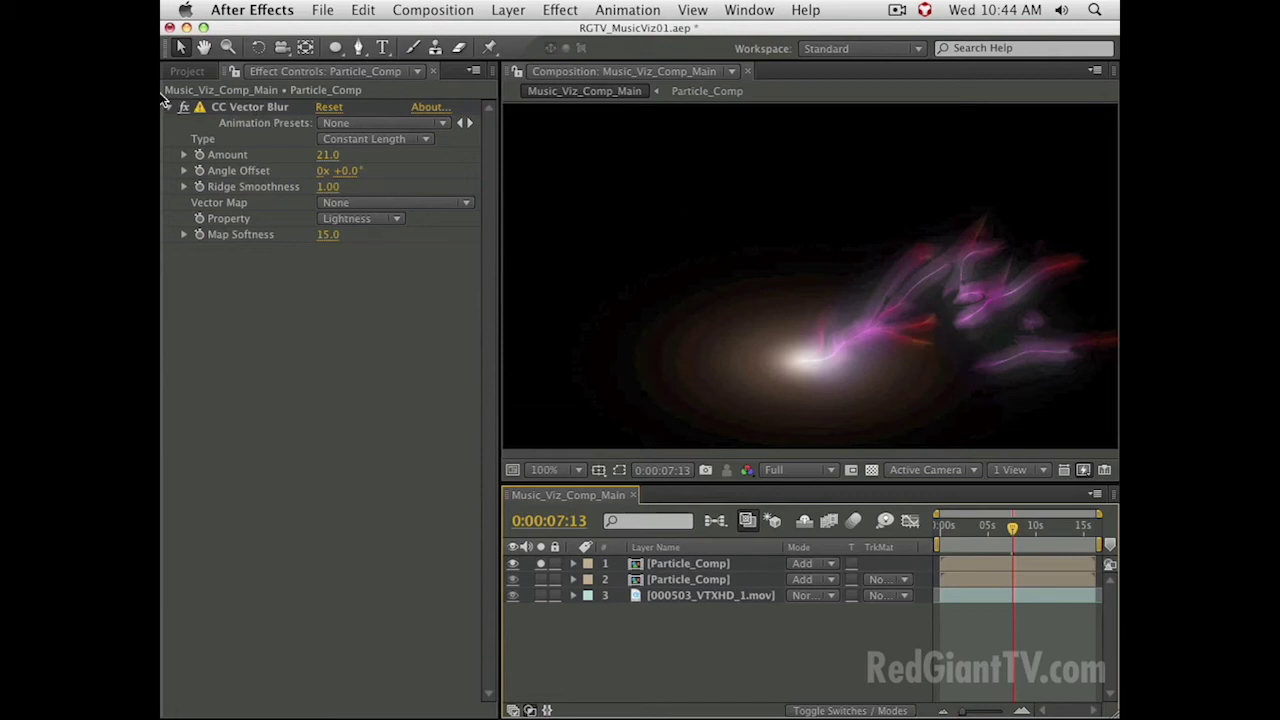
{"action": "left_click", "coordinate": [250, 110]}
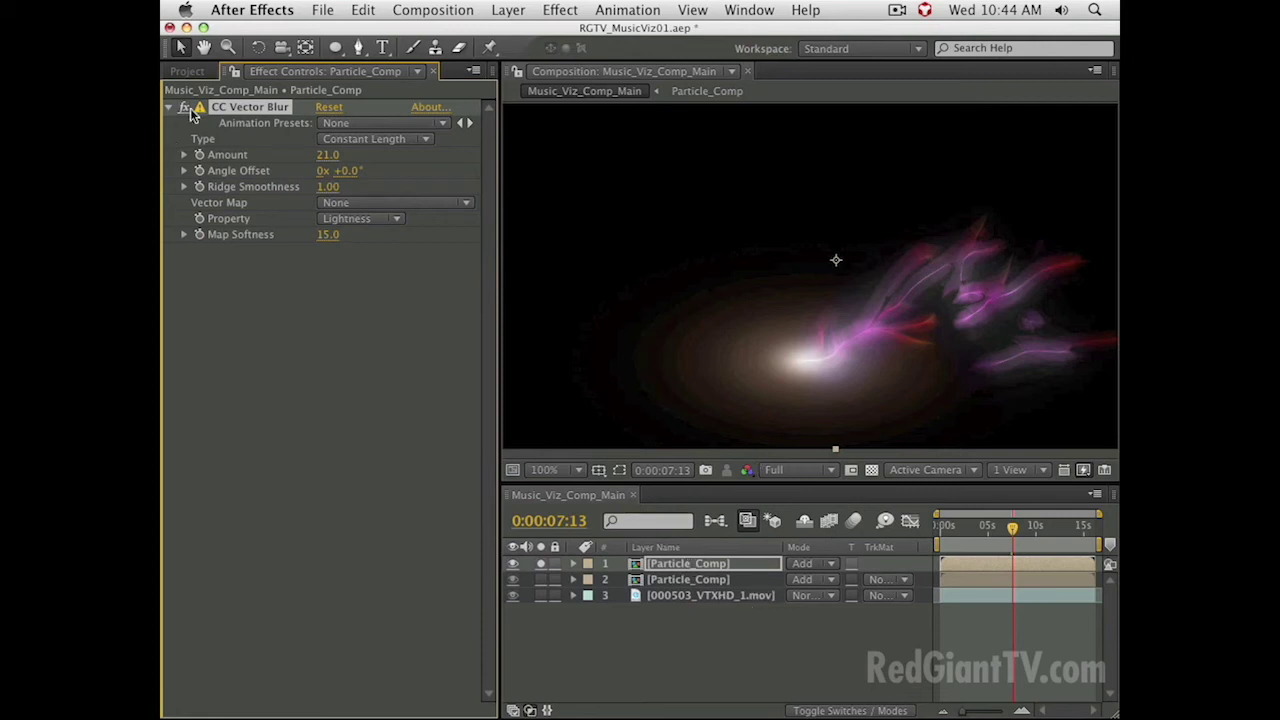
- Turn off solo on the upper Particle_Comp layer and cycle its blending mode to Darker Color at 0:00:08:08
{"action": "left_click", "coordinate": [540, 563]}
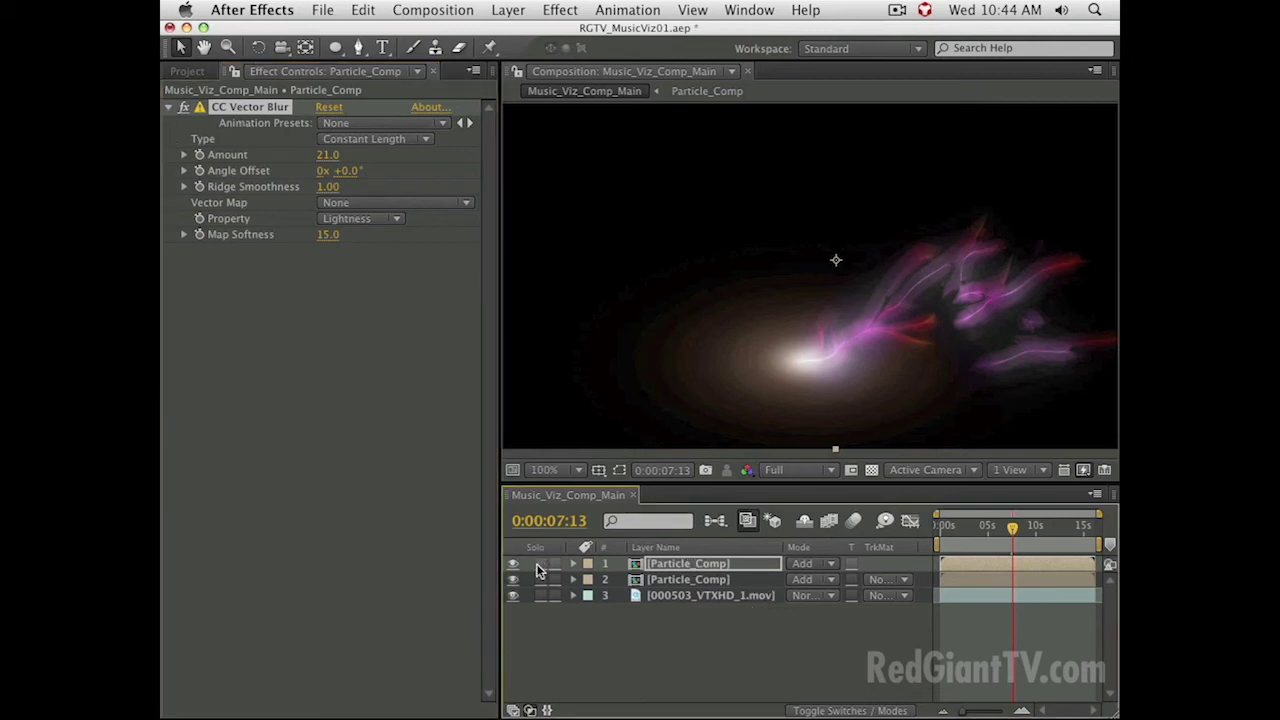
{"action": "left_click_drag", "start_coordinate": [1007, 530], "coordinate": [1020, 531]}
{"action": "left_click", "coordinate": [710, 564]}
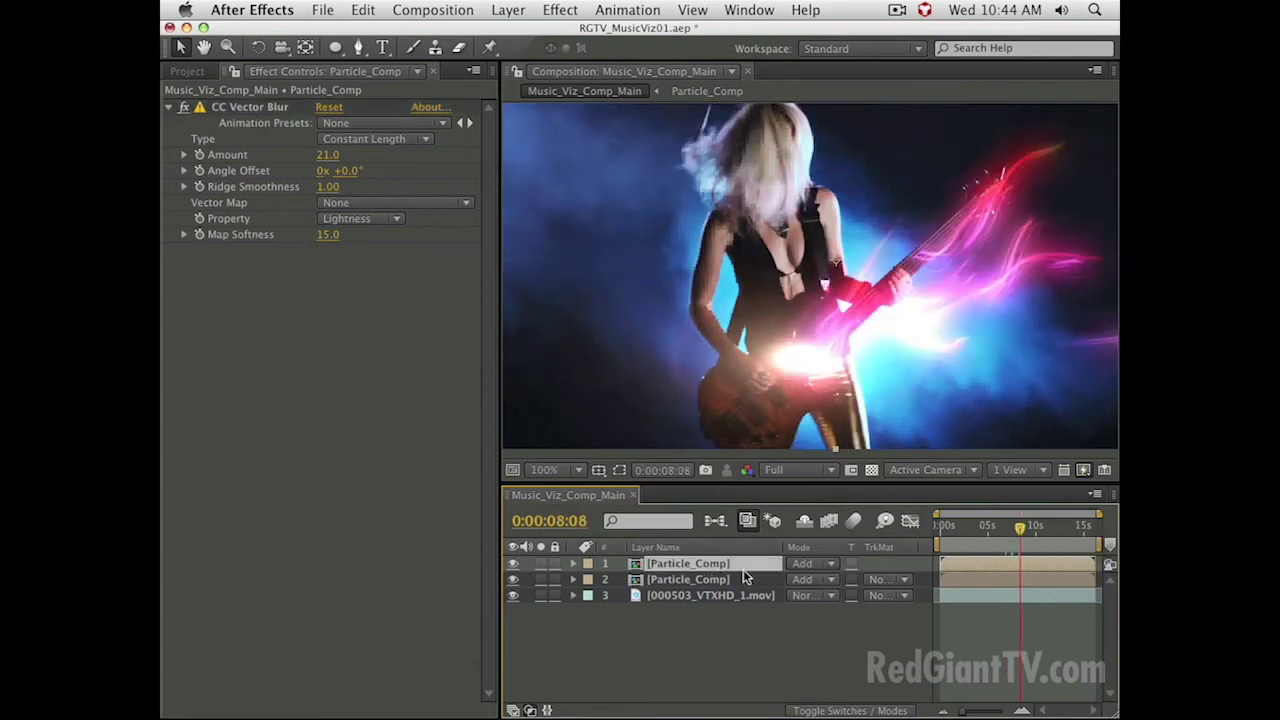
{"action": "left_click", "coordinate": [815, 563]}
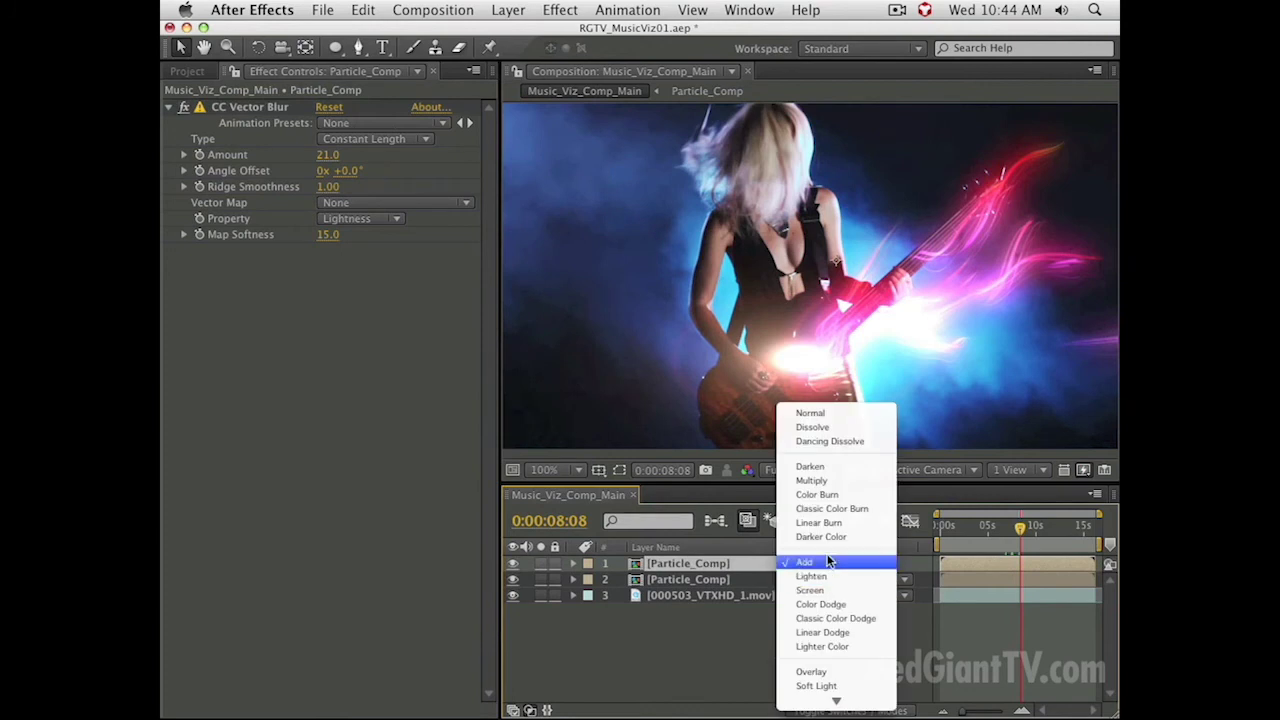
{"action": "left_click", "coordinate": [828, 562]}
{"action": "key", "text": "shift+equal"}
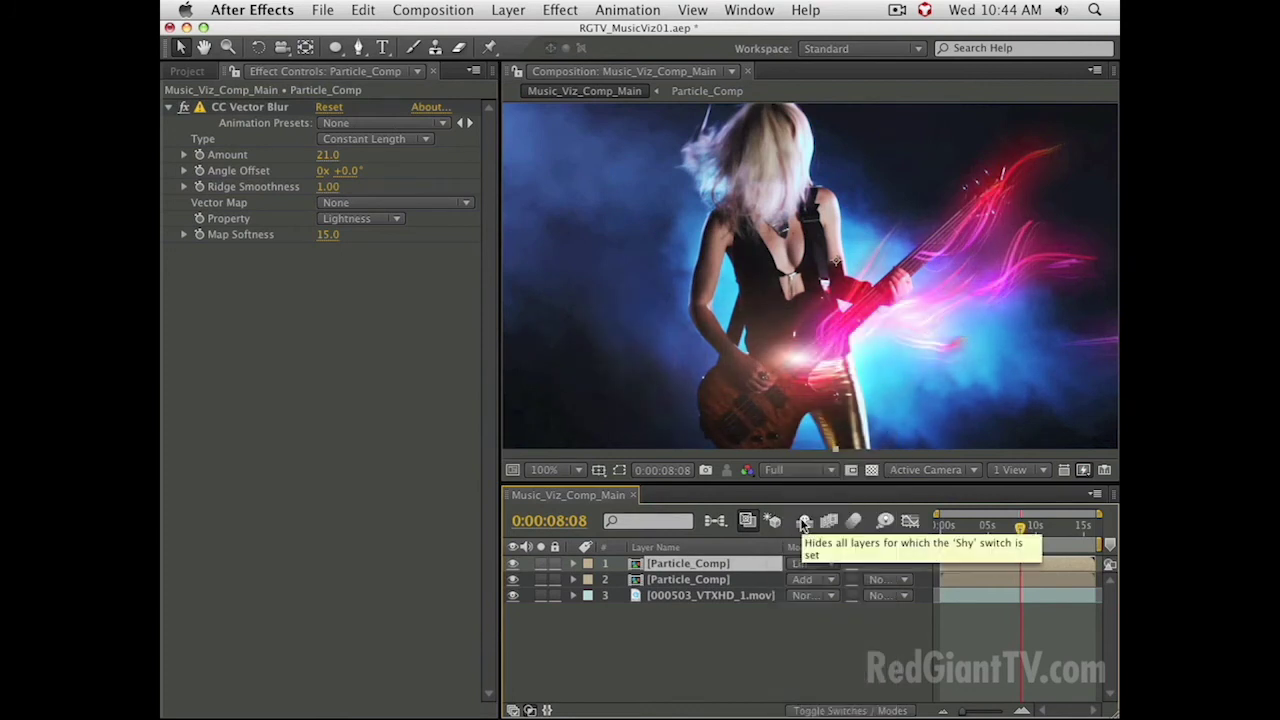
{"action": "key", "text": "shift+equal"}
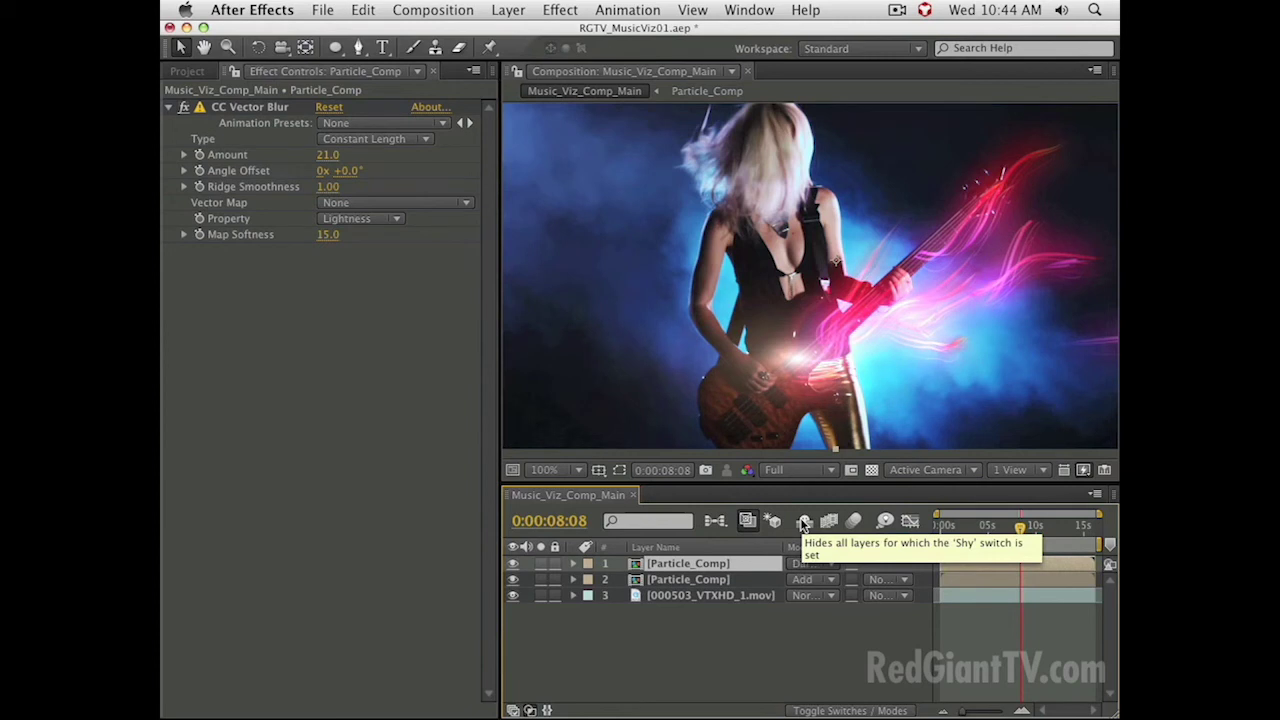
- Check the blended, blurred trails at 0:00:10:03, 0:00:09:15 and 0:00:12:06
{"action": "left_click", "coordinate": [1036, 530]}
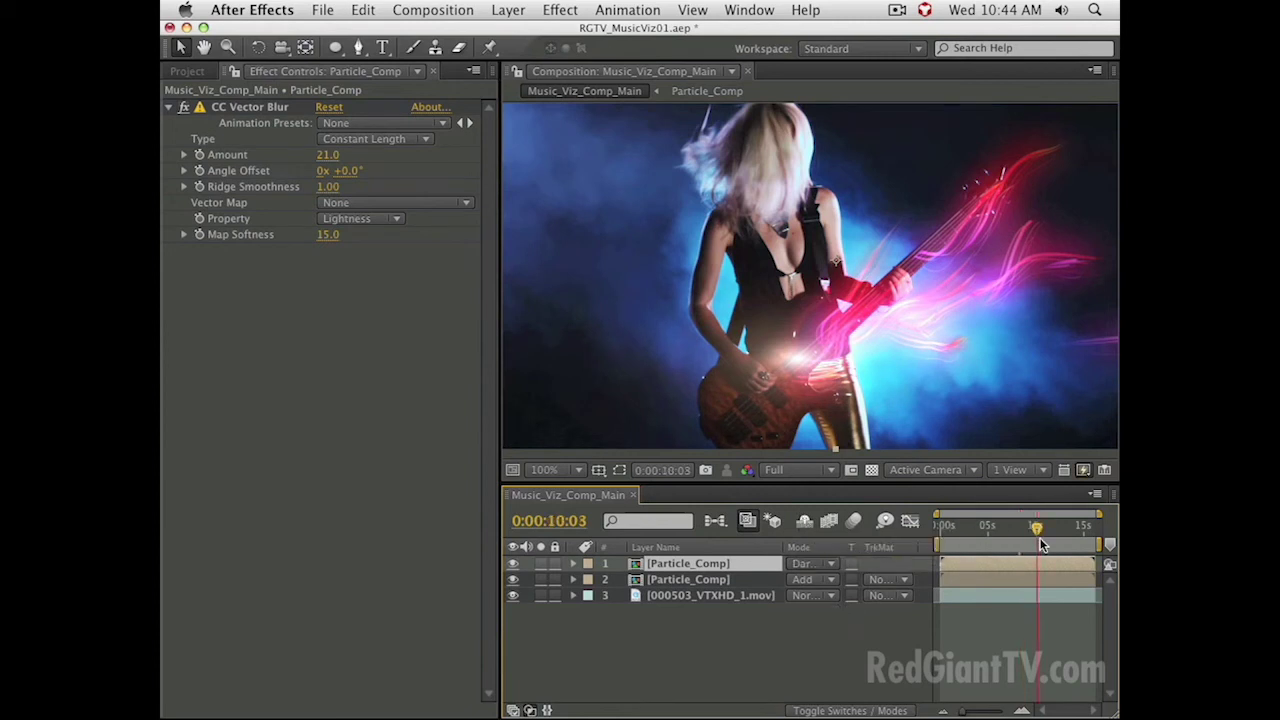
{"action": "left_click", "coordinate": [1035, 545]}
{"action": "left_click", "coordinate": [1032, 545]}
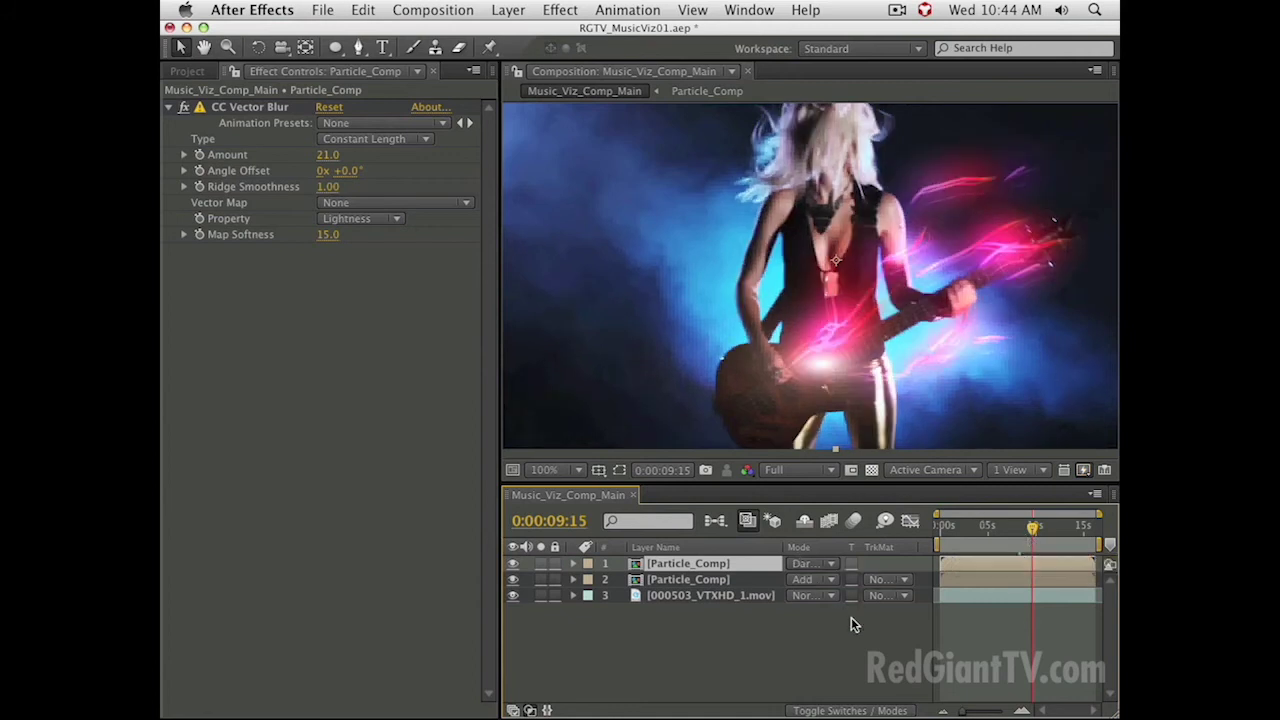
{"action": "left_click", "coordinate": [777, 636]}
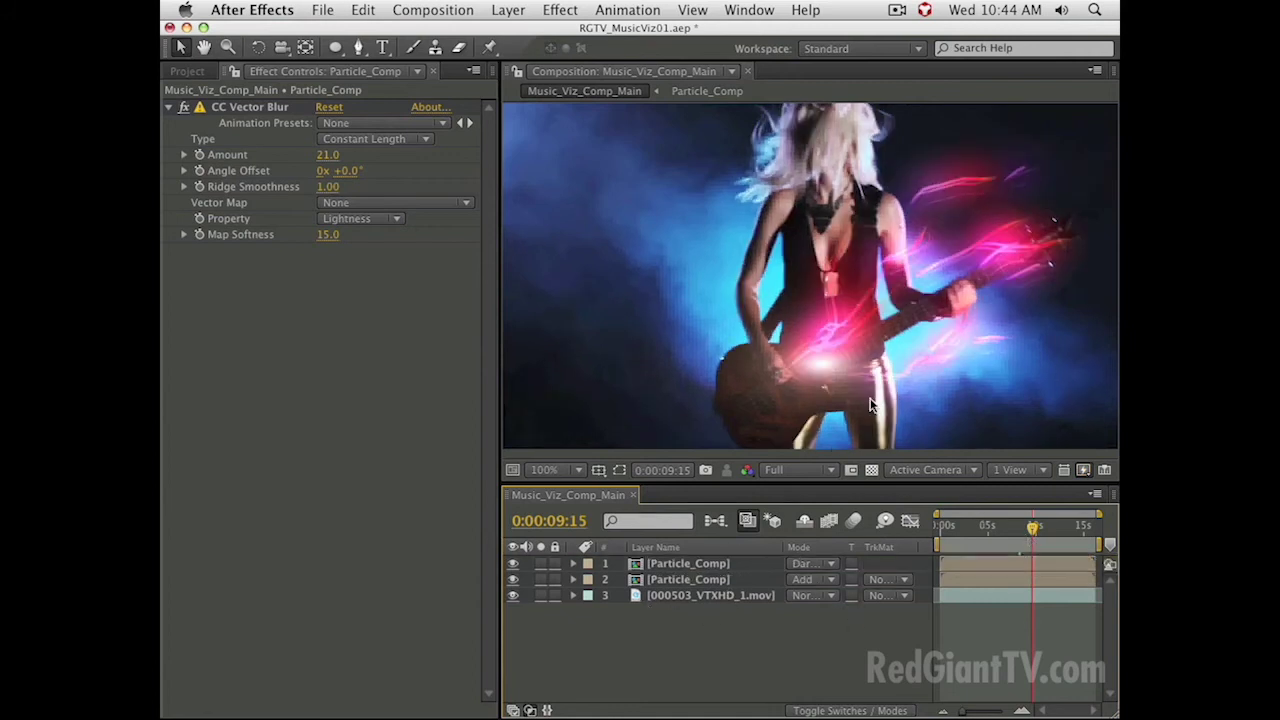
{"action": "mouse_move", "coordinate": [1062, 532]}
{"action": "left_mouse_down"}
{"action": "mouse_move", "coordinate": [1044, 538]}
{"action": "mouse_move", "coordinate": [1056, 540]}
{"action": "left_mouse_up"}
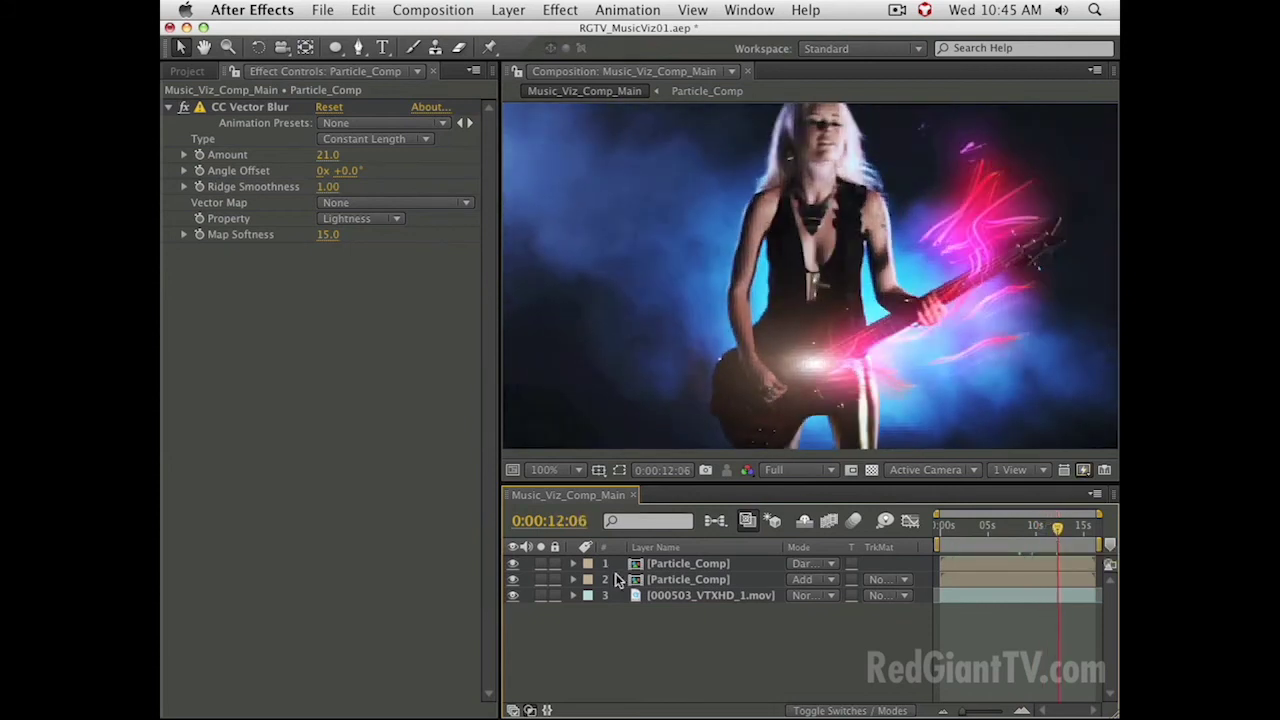
- Add a black 720 x 405 px solid named Vignette above all layers in Music_Viz_Comp_Main
{"action": "left_click", "coordinate": [669, 600]}
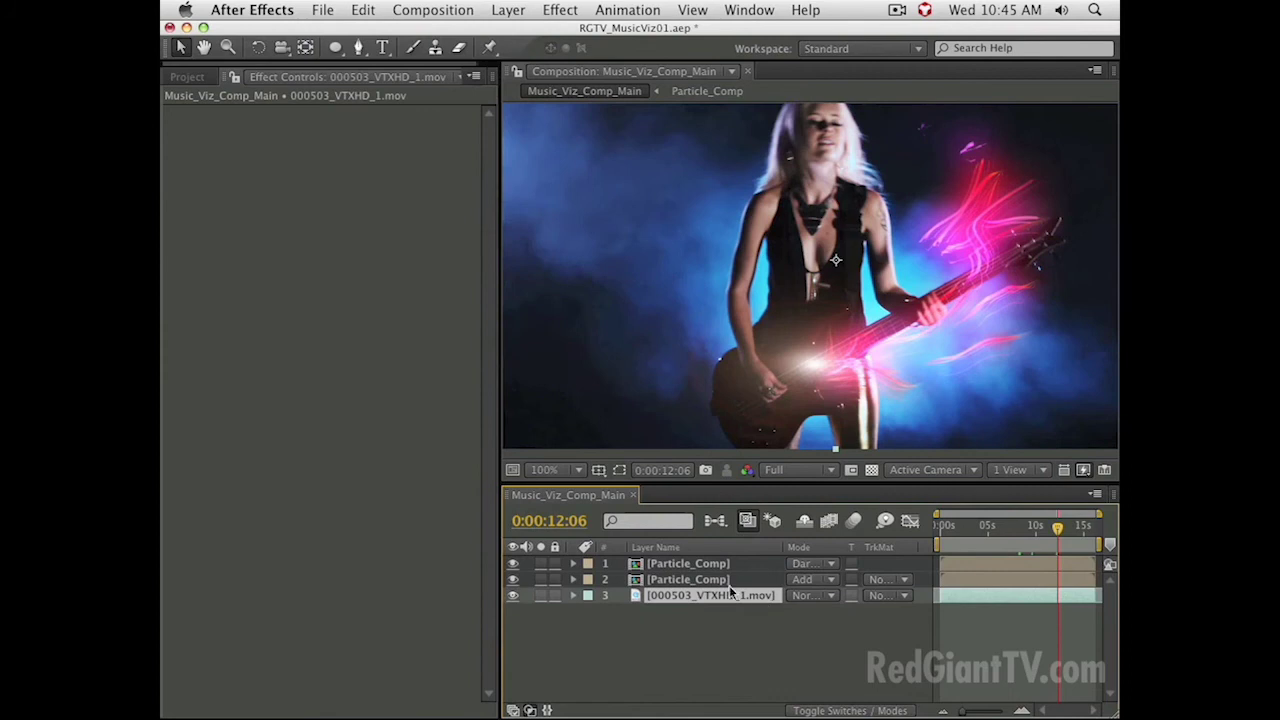
{"action": "left_click", "coordinate": [645, 625]}
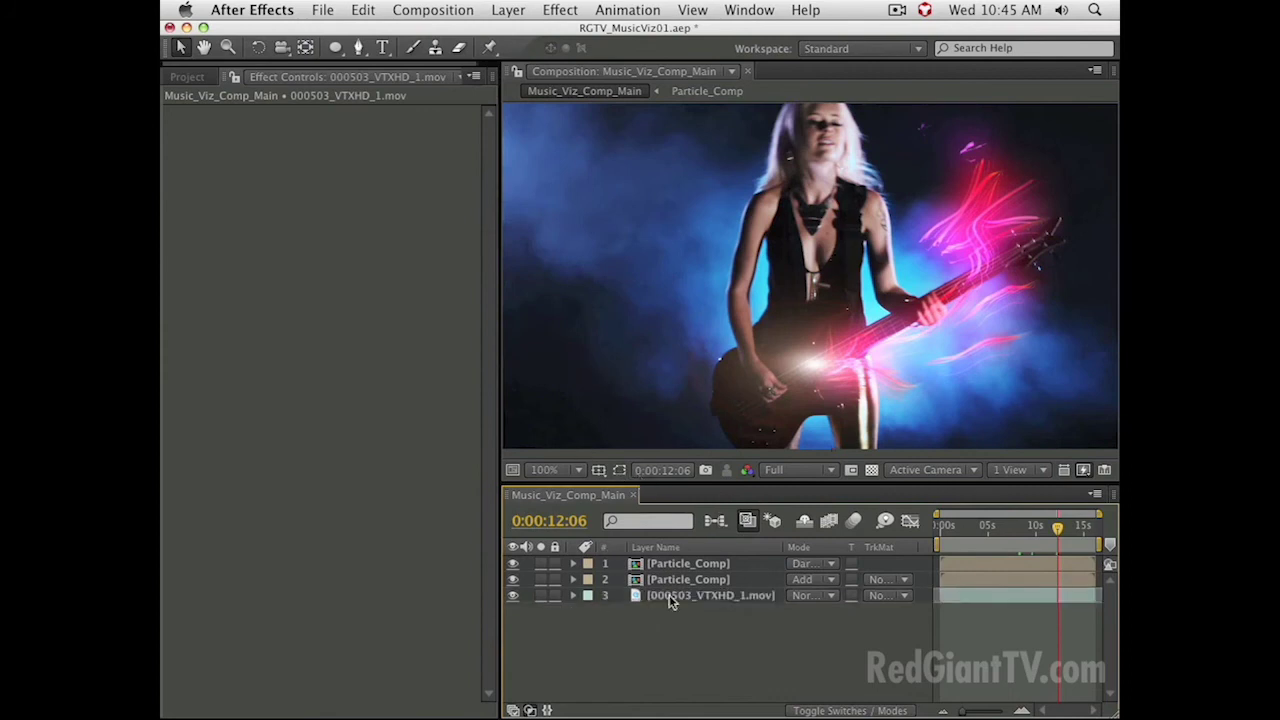
{"action": "left_click", "coordinate": [518, 9]}
{"action": "mouse_move", "coordinate": [540, 38]}
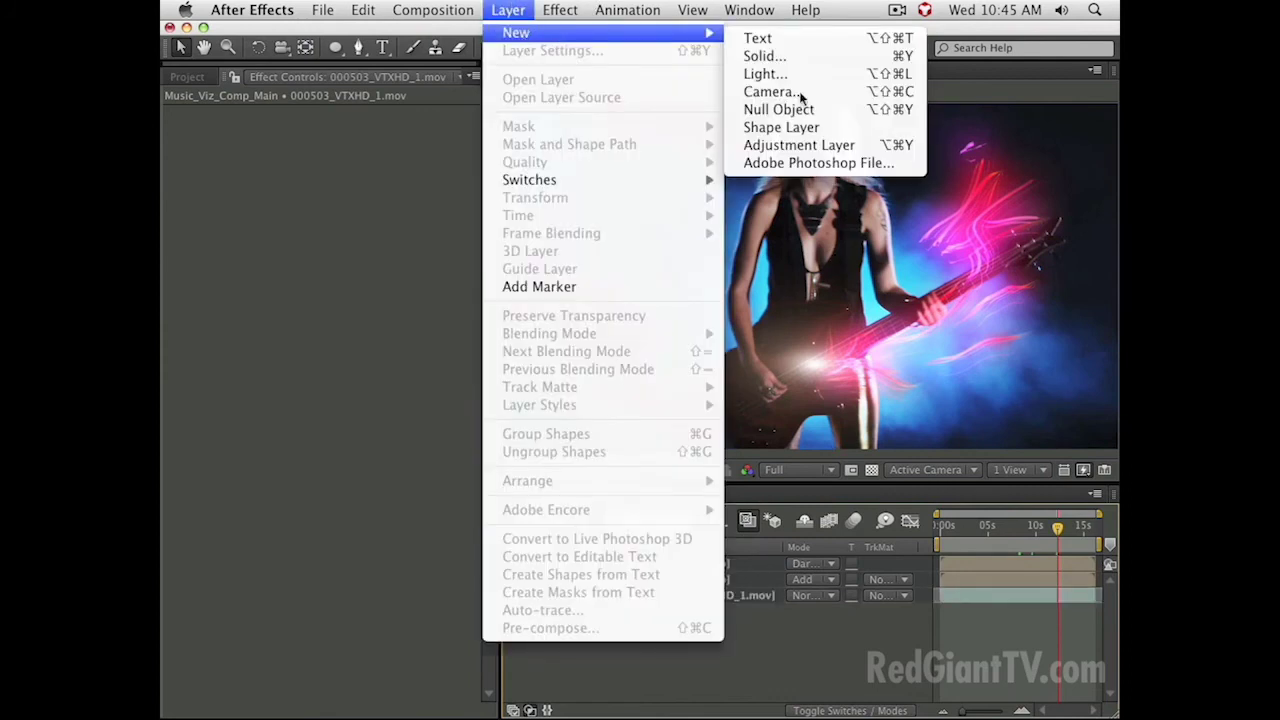
{"action": "left_click", "coordinate": [800, 56]}
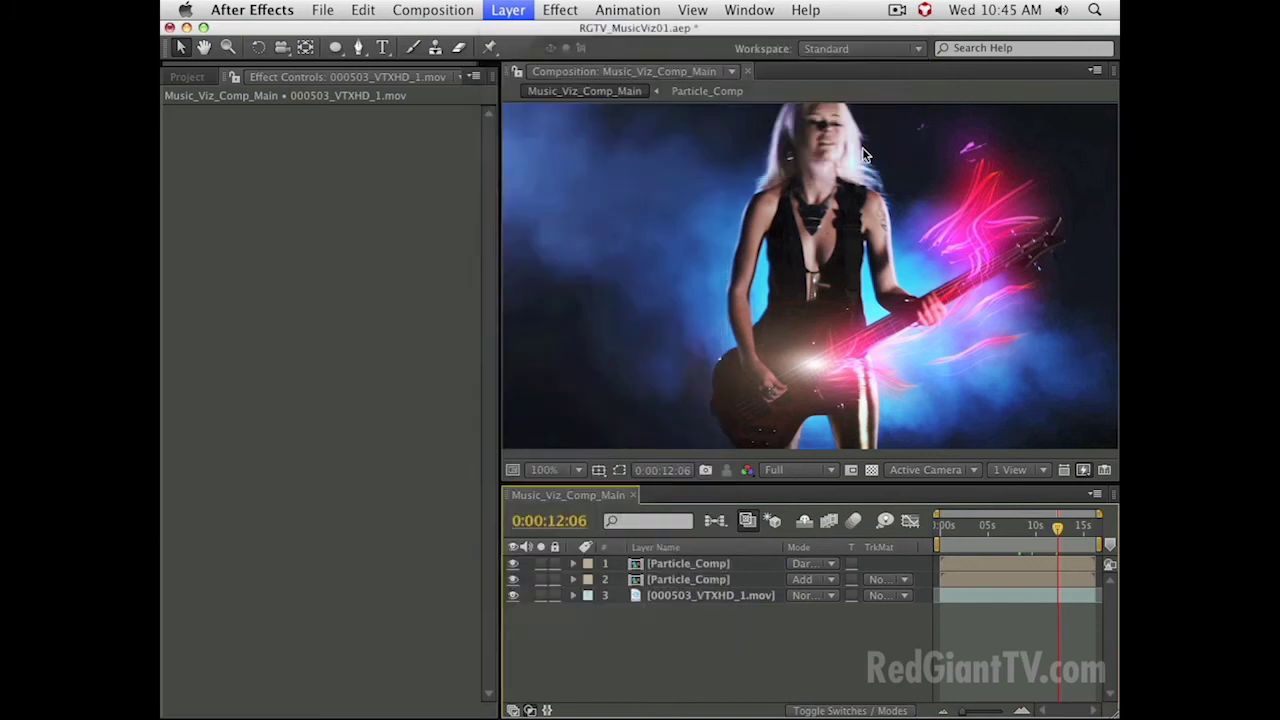
{"action": "type", "text": "Vign"}
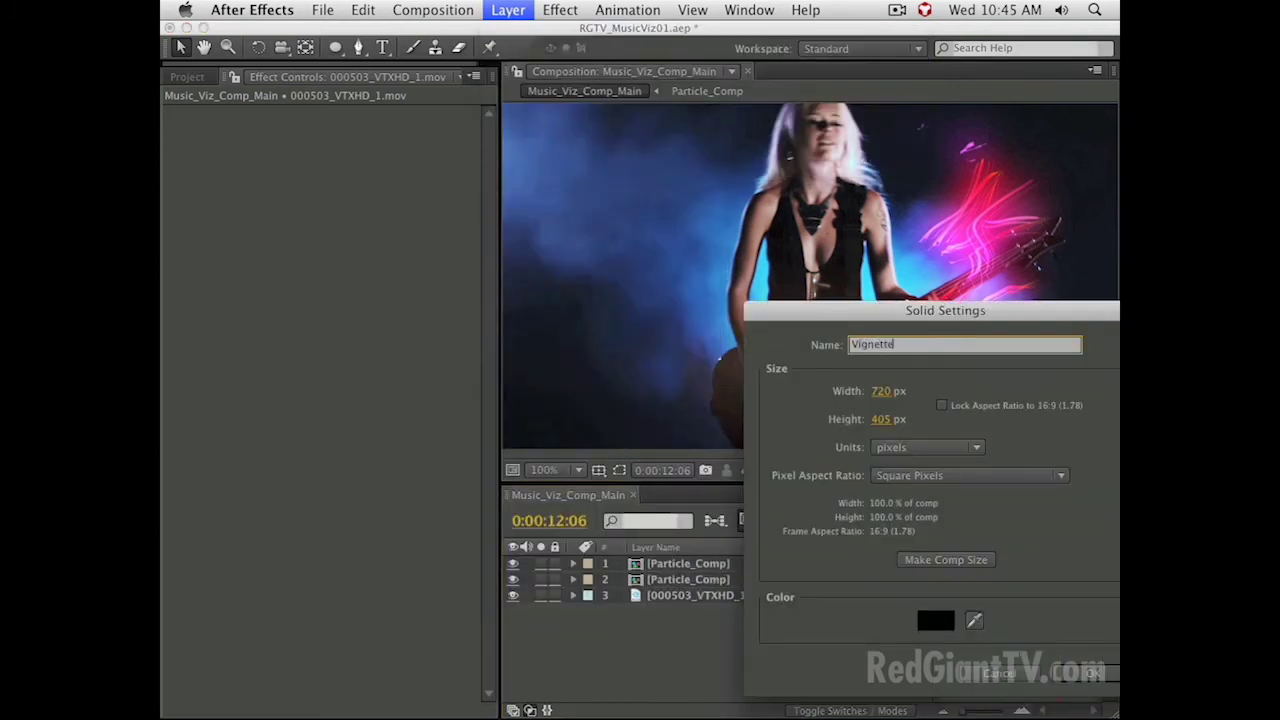
{"action": "type", "text": "ette"}
{"action": "key", "text": "Return"}
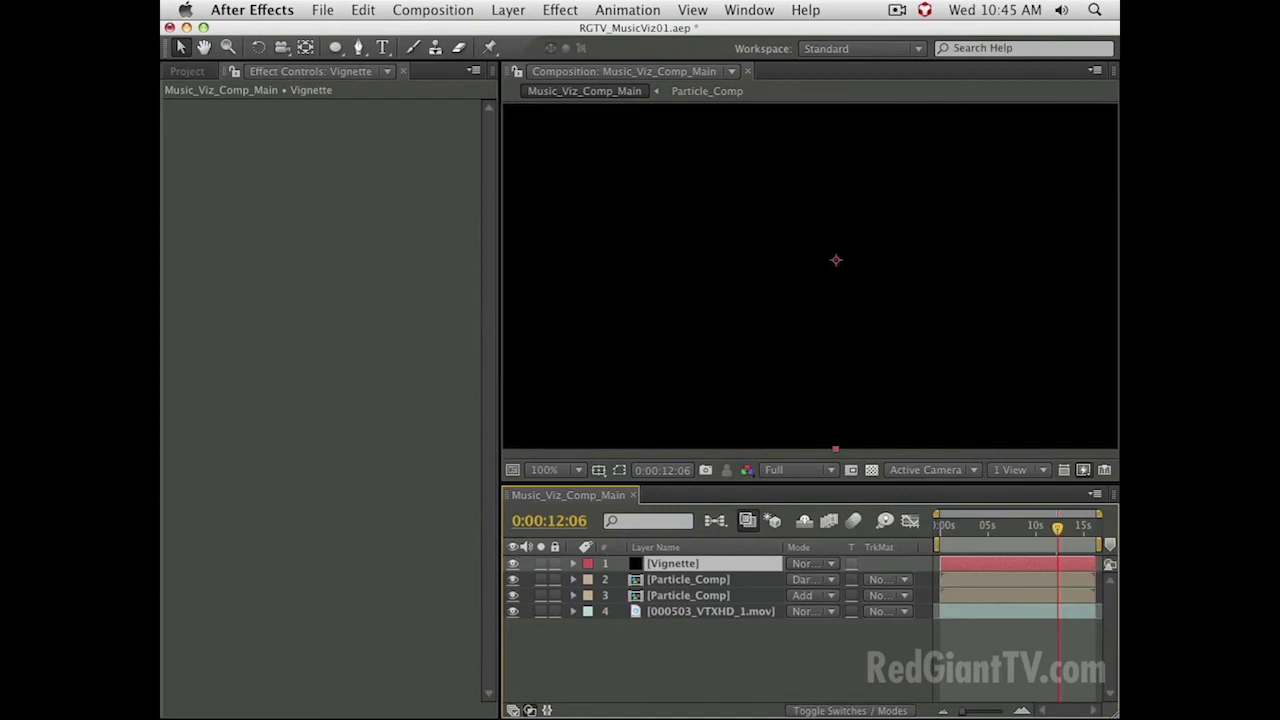
- Give the Vignette solid a full-size elliptical mask set to Subtract, with a Mask Feather of 100 pixels
{"action": "double_click", "coordinate": [335, 47]}
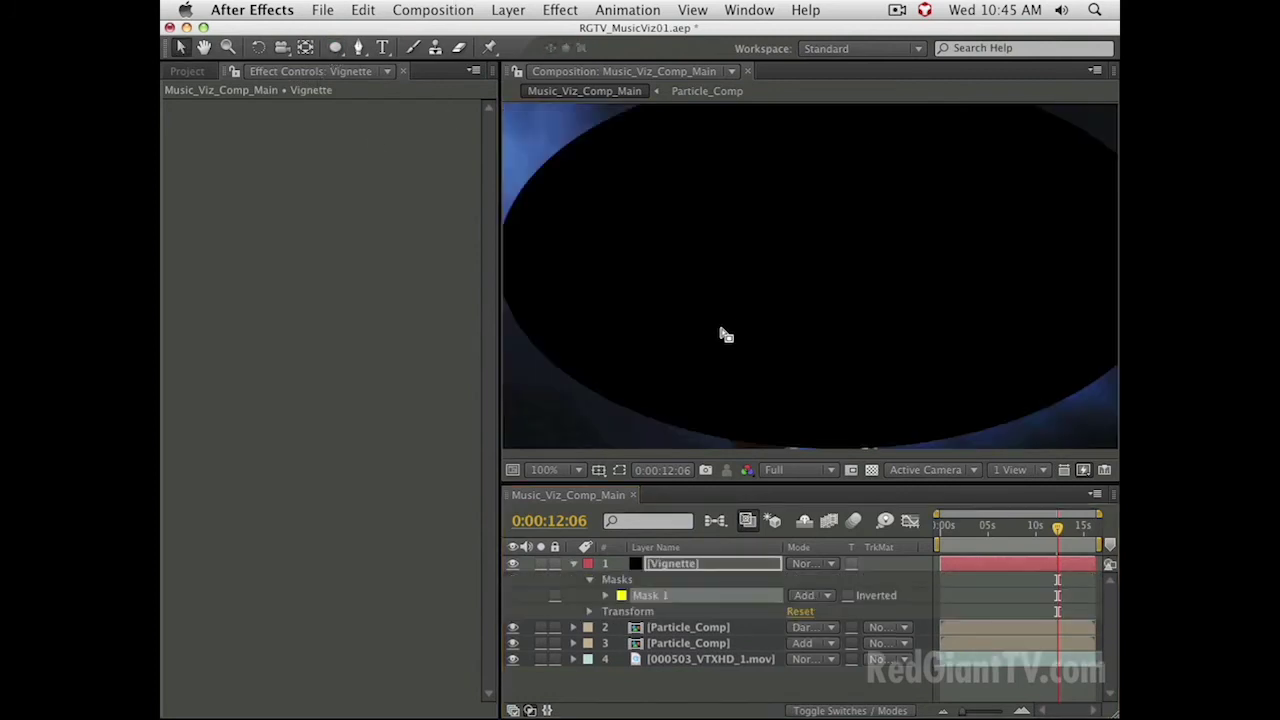
{"action": "left_click", "coordinate": [826, 595]}
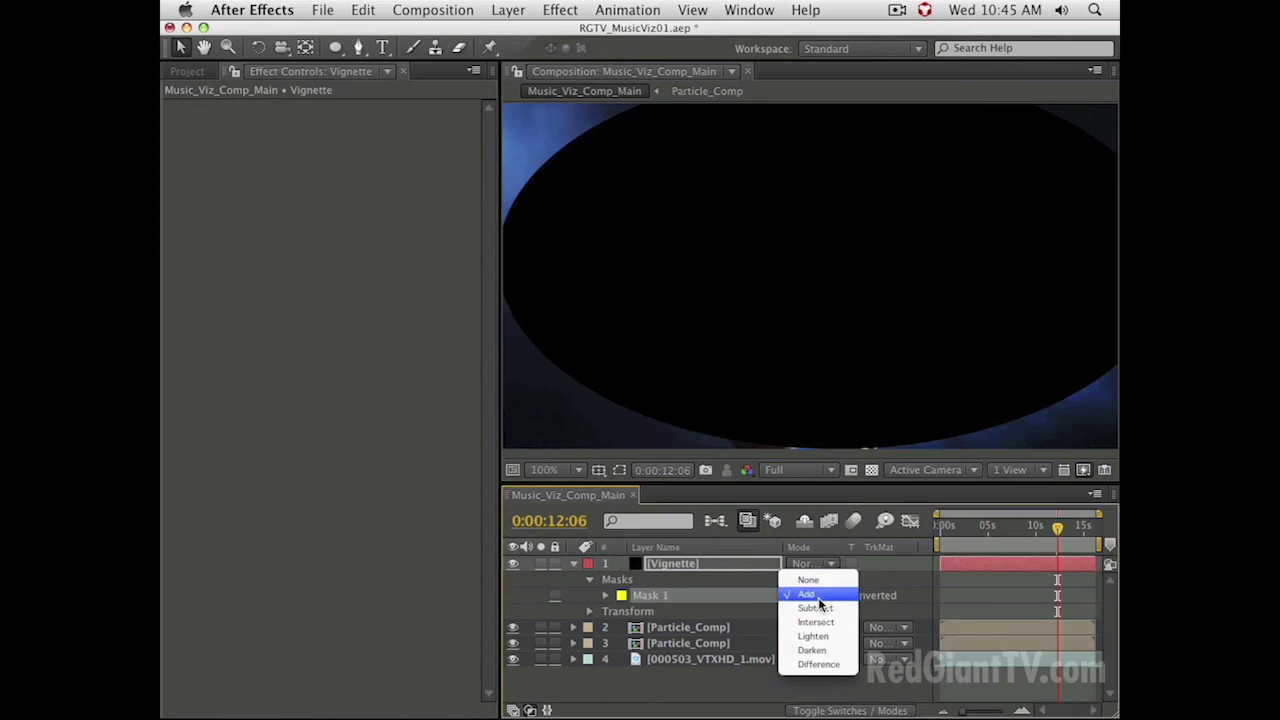
{"action": "left_click", "coordinate": [815, 611]}
{"action": "key", "text": "f"}
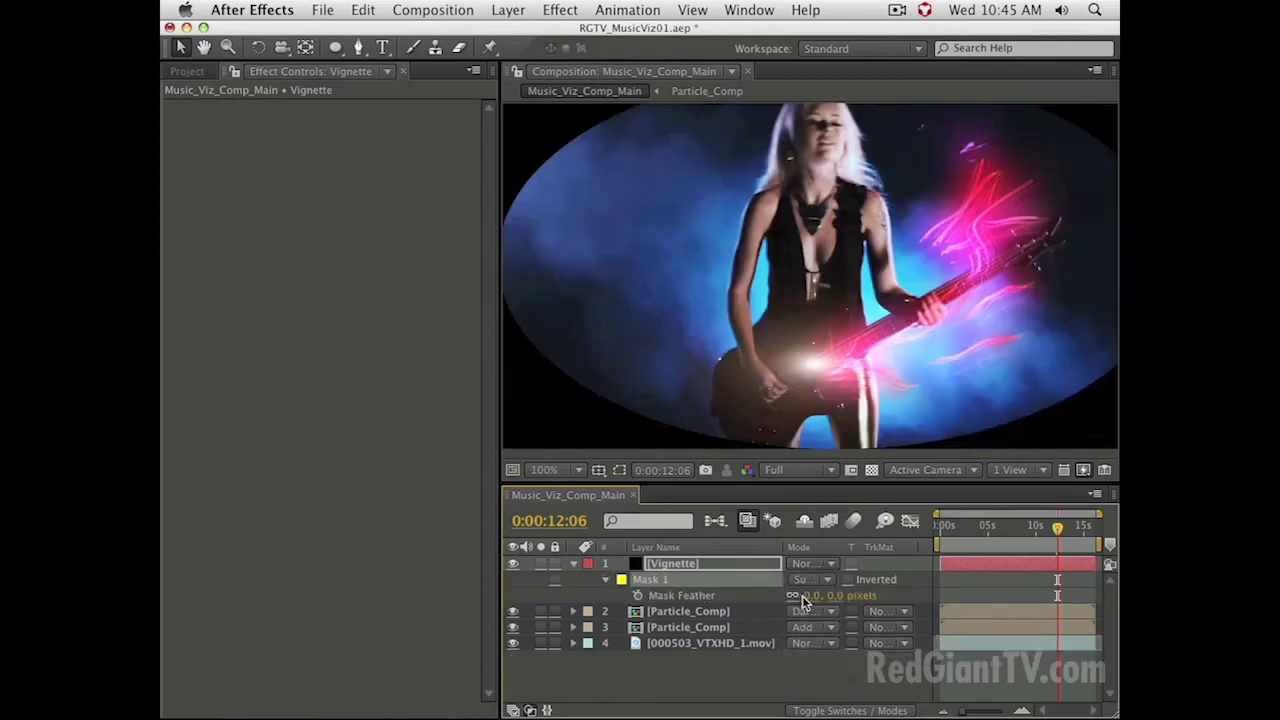
{"action": "left_click", "coordinate": [810, 595]}
{"action": "type", "text": "100"}
{"action": "key", "text": "Return"}
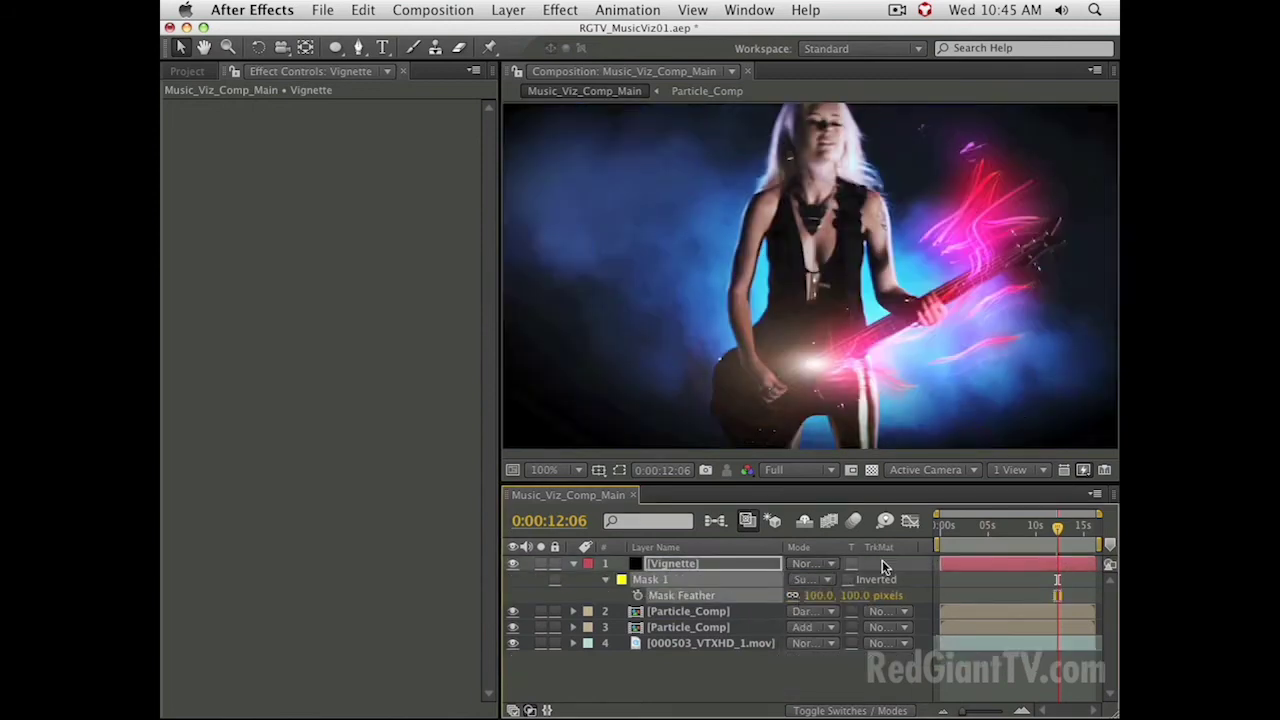
- Turn on the display of mask paths in the composition's view options
{"action": "scroll", "coordinate": [866, 279], "scroll_direction": "down", "scroll_amount": 2}
{"action": "scroll", "coordinate": [866, 279], "scroll_direction": "up", "scroll_amount": 2}
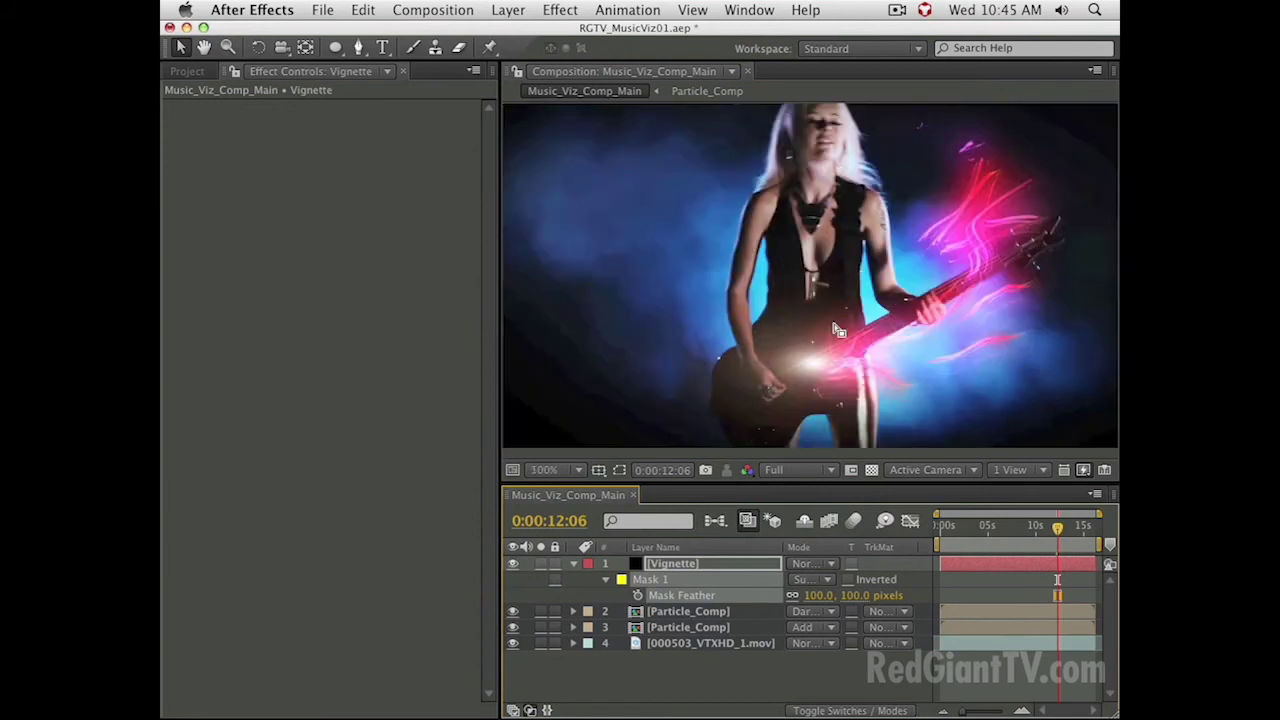
{"action": "scroll", "coordinate": [737, 383], "scroll_direction": "down", "scroll_amount": 2}
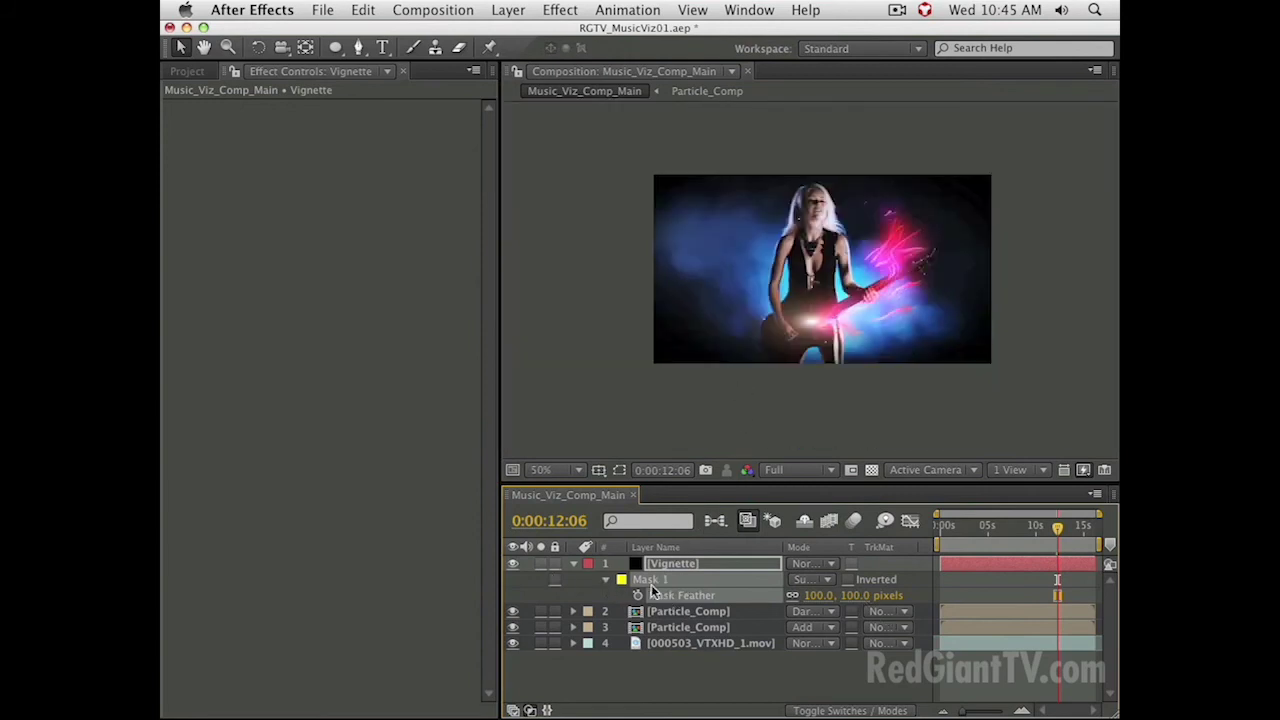
{"action": "left_click", "coordinate": [1094, 74]}
{"action": "left_click", "coordinate": [971, 174]}
{"action": "left_click", "coordinate": [800, 440]}
{"action": "left_click", "coordinate": [1053, 628]}
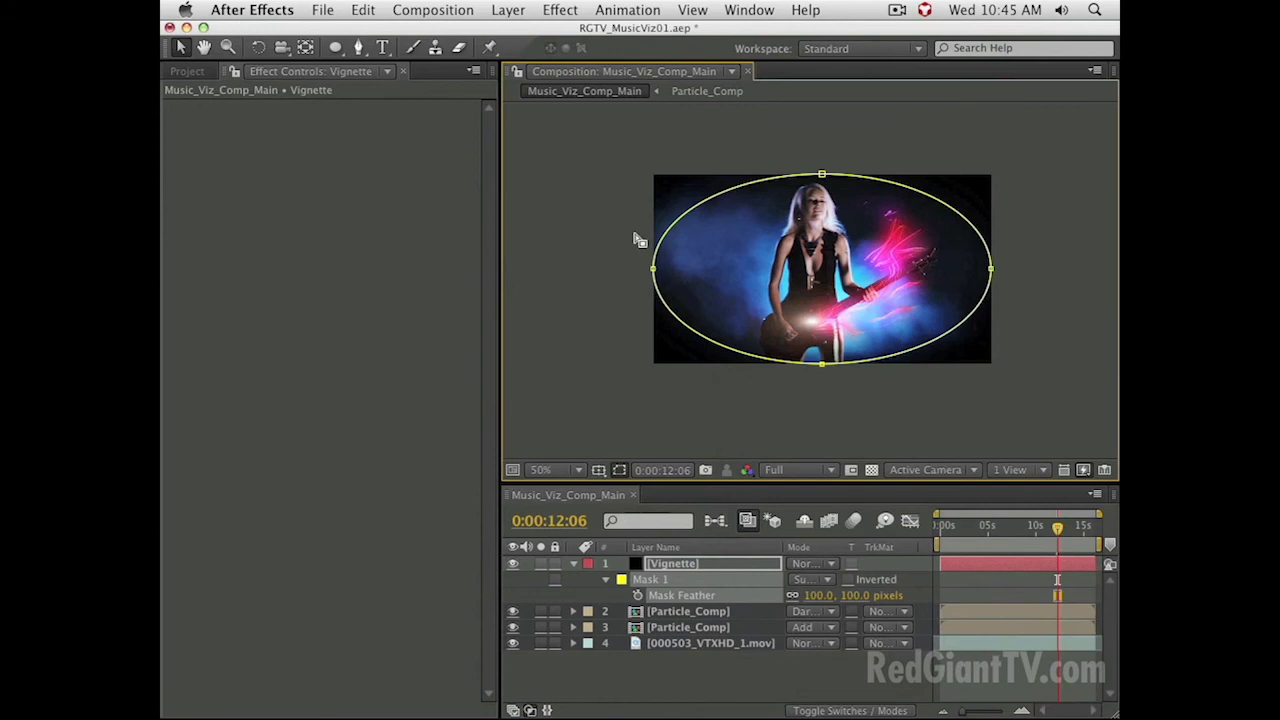
- Narrow the Vignette mask on both sides around the guitarist and rotate it clockwise to a steep diagonal
{"action": "left_click", "coordinate": [655, 270]}
{"action": "double_click", "coordinate": [655, 270]}
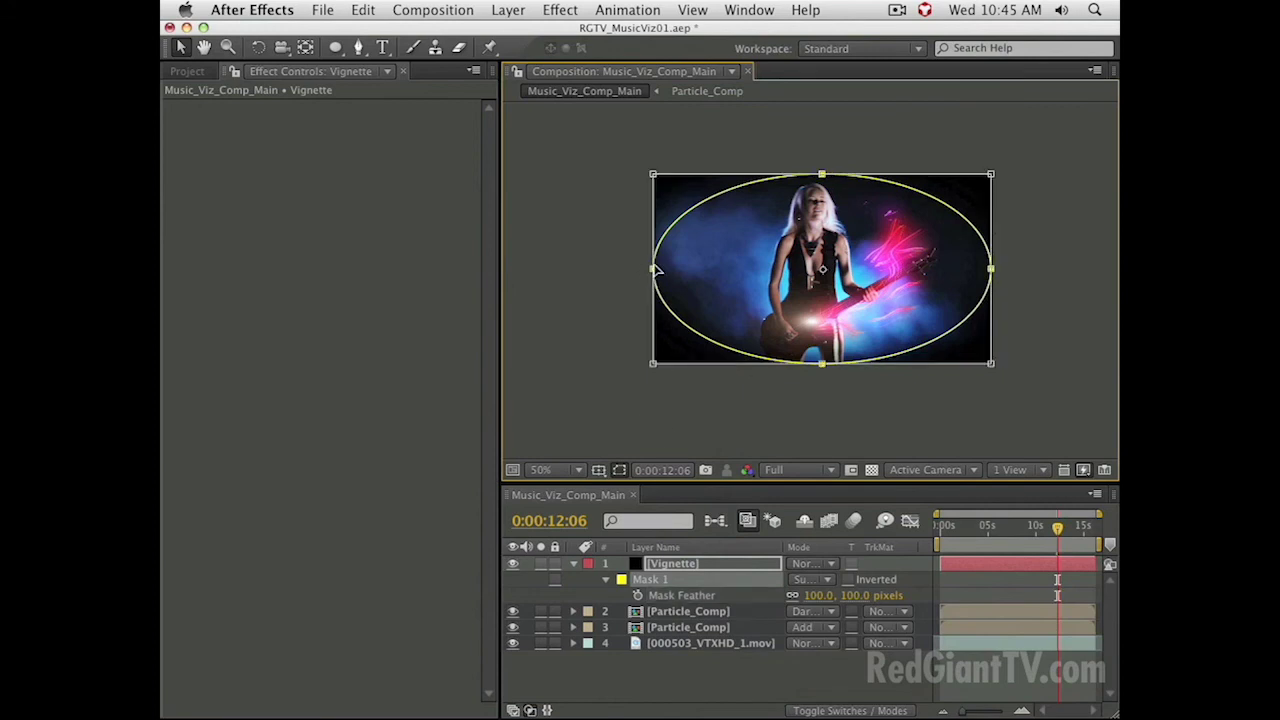
{"action": "left_click_drag", "start_coordinate": [655, 268], "coordinate": [727, 281]}
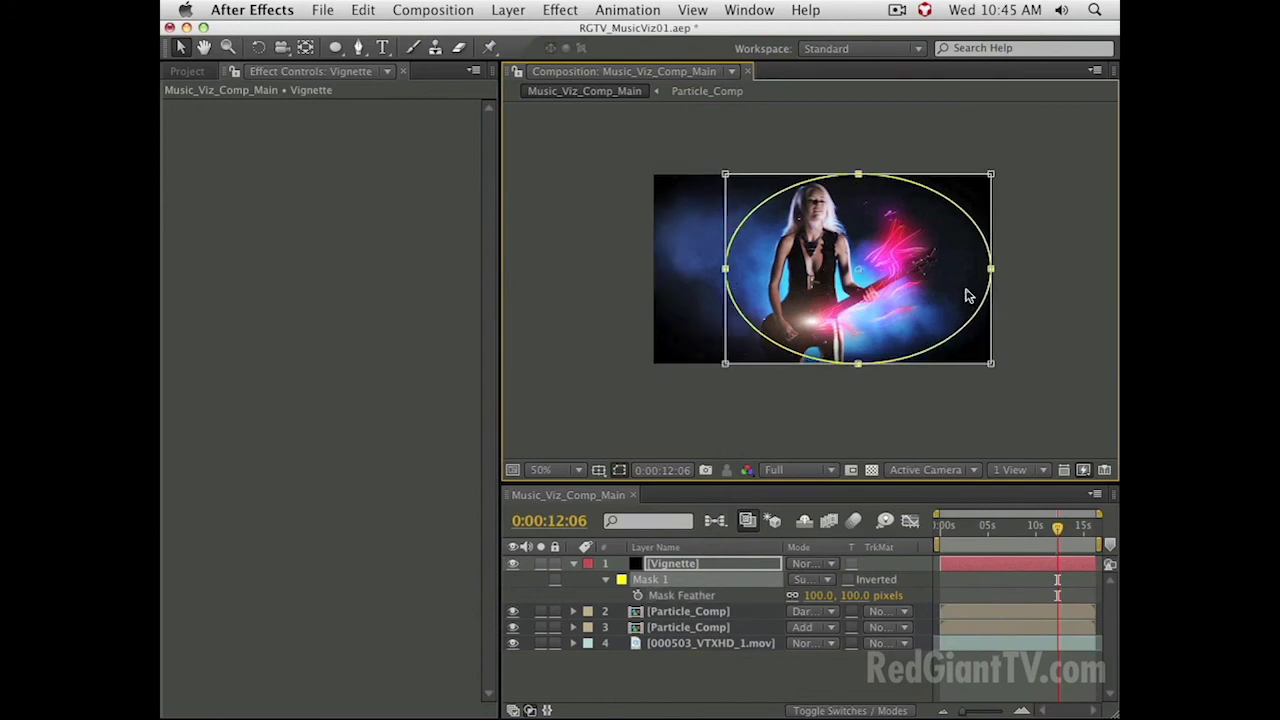
{"action": "left_click_drag", "start_coordinate": [993, 270], "coordinate": [884, 281]}
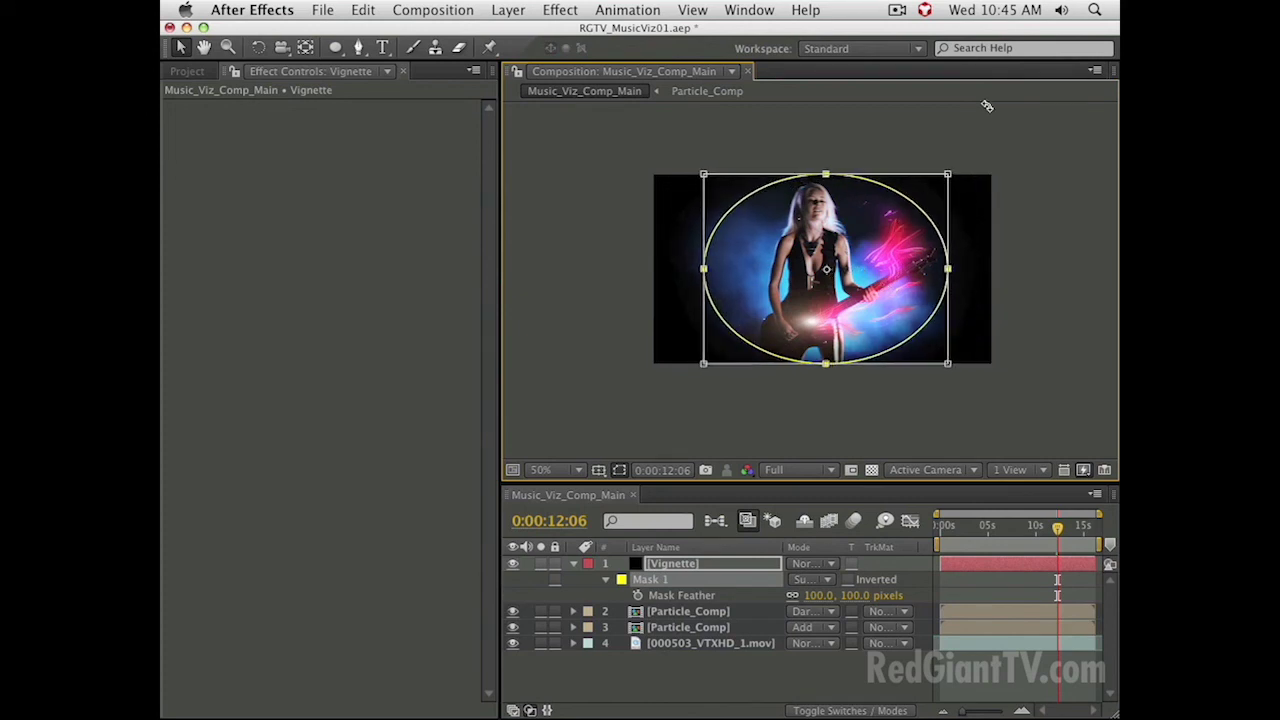
{"action": "left_click_drag", "start_coordinate": [959, 149], "coordinate": [1006, 311]}
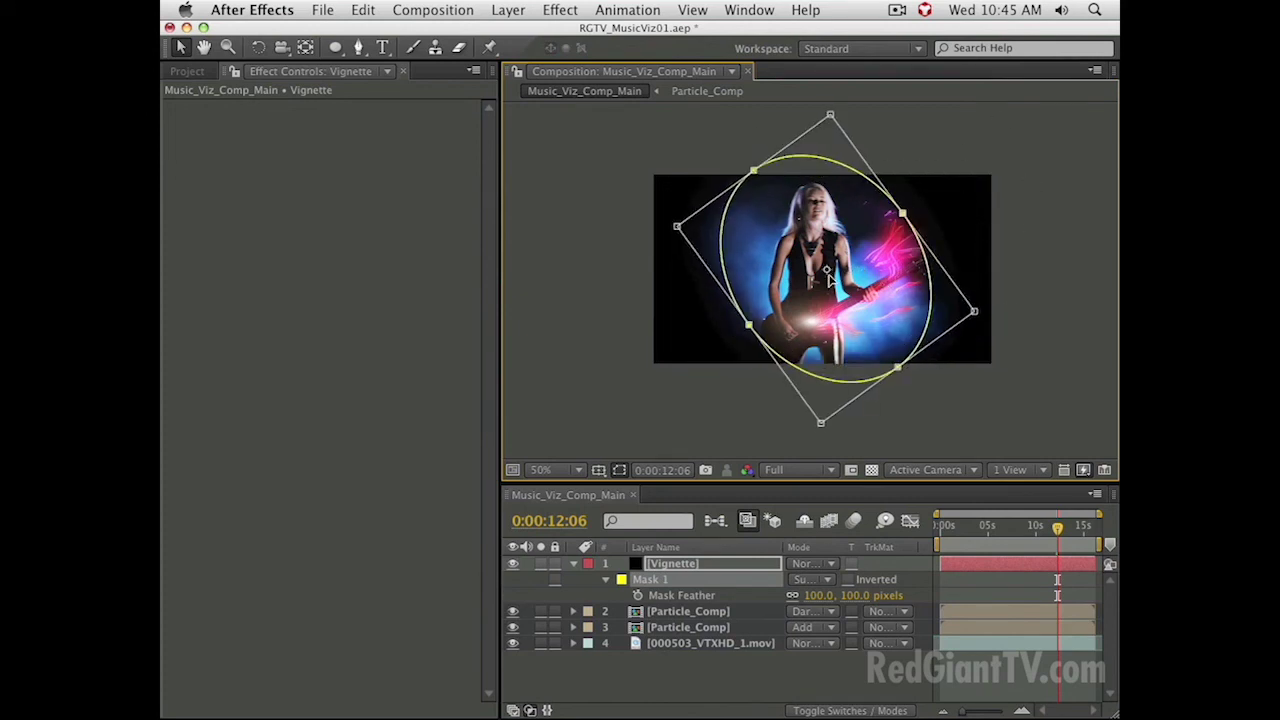
{"action": "left_click", "coordinate": [640, 688]}
- Set the Vignette layer's Opacity to 72%
{"action": "left_click", "coordinate": [692, 557]}
{"action": "left_click", "coordinate": [692, 565]}
{"action": "key", "text": "t"}
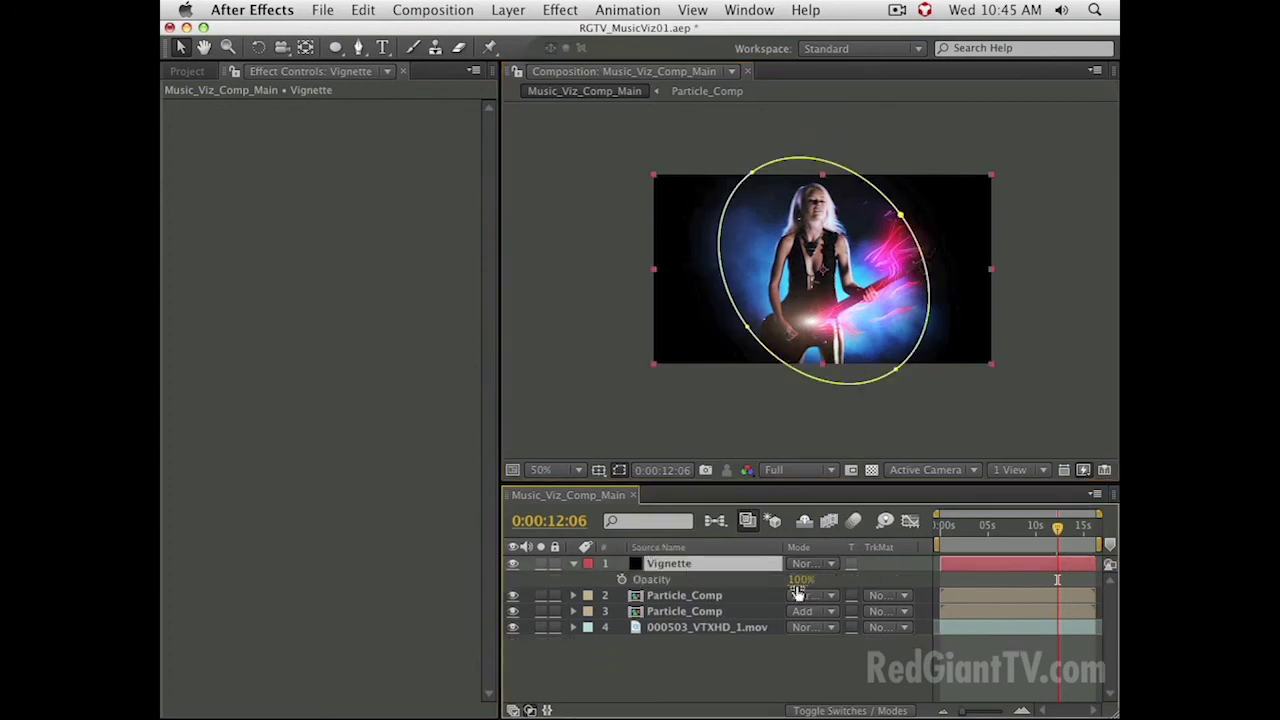
{"action": "left_click_drag", "start_coordinate": [805, 580], "coordinate": [777, 577]}
{"action": "left_click", "coordinate": [707, 670]}
{"action": "key", "text": "period"}
{"action": "key", "text": "comma"}
- Pull the Vignette mask's upper-right point outward, rotate the ellipse back to nearly horizontal and shift it over the guitar
{"action": "left_click", "coordinate": [665, 565]}
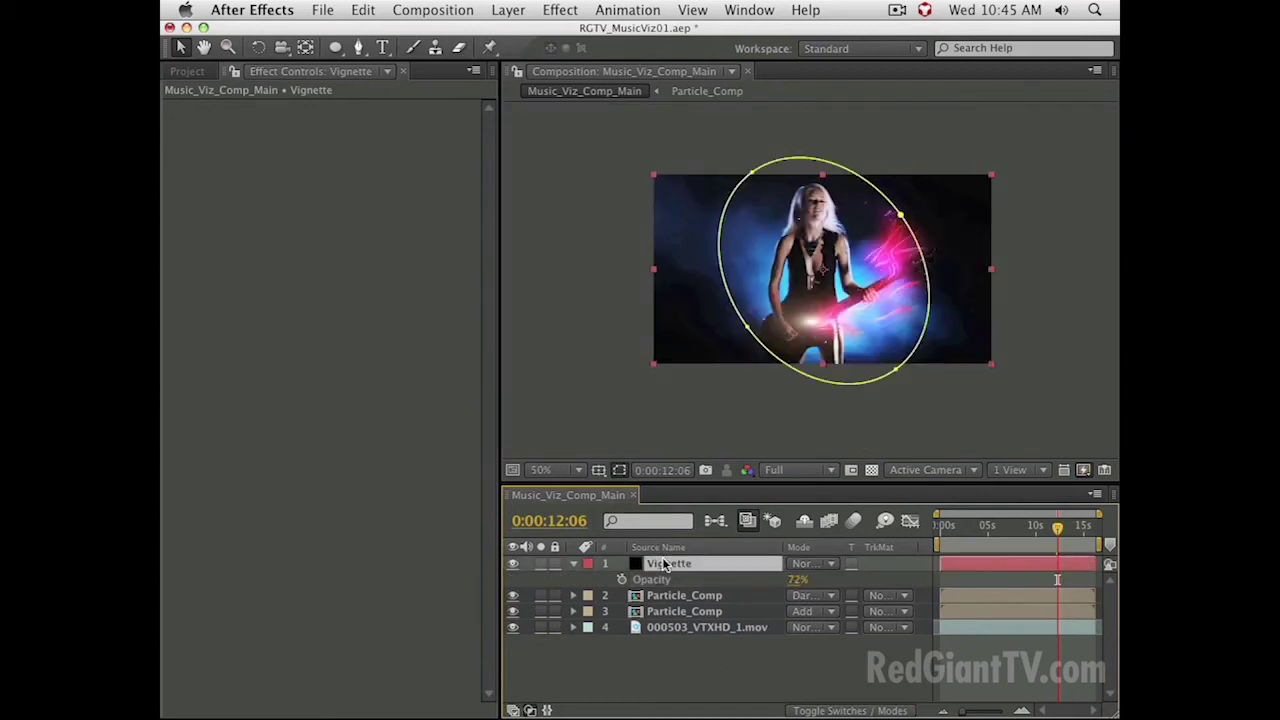
{"action": "key", "text": "m"}
{"action": "left_click", "coordinate": [650, 580]}
{"action": "key", "text": "super+t"}
{"action": "left_click", "coordinate": [901, 216]}
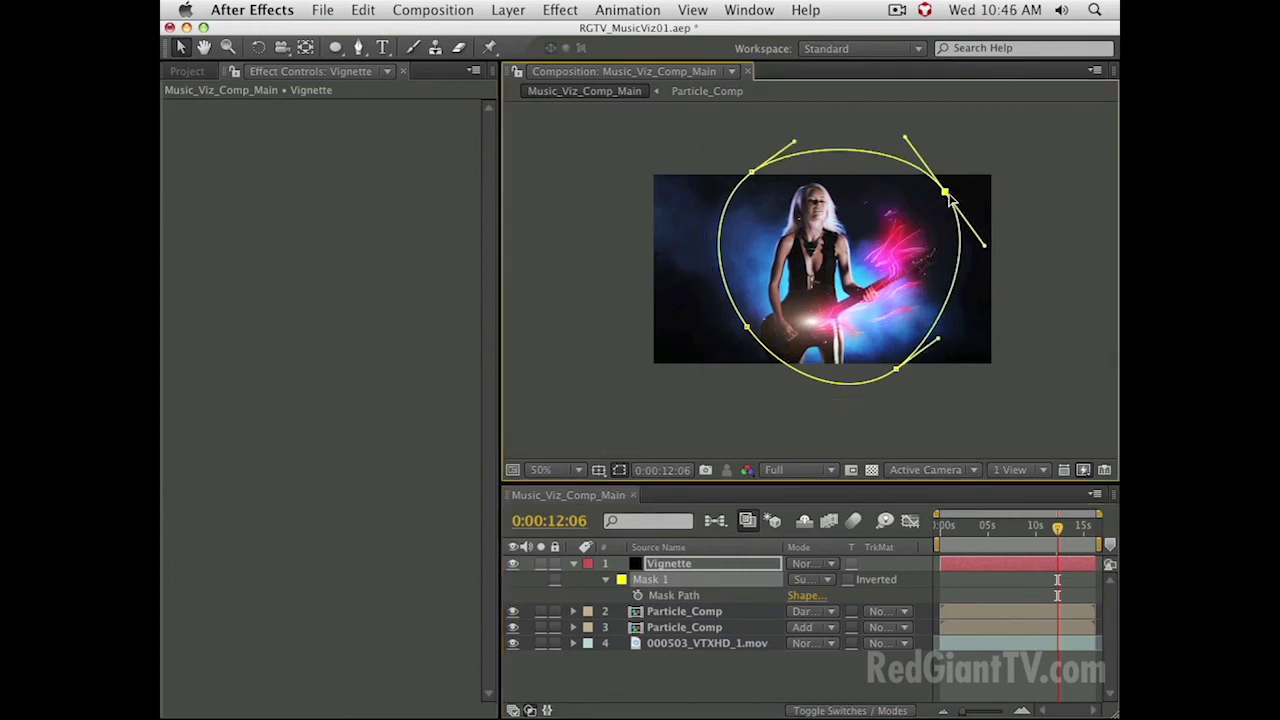
{"action": "double_click", "coordinate": [895, 371]}
{"action": "left_click_drag", "start_coordinate": [1050, 271], "coordinate": [973, 123]}
{"action": "left_click_drag", "start_coordinate": [880, 273], "coordinate": [909, 274]}
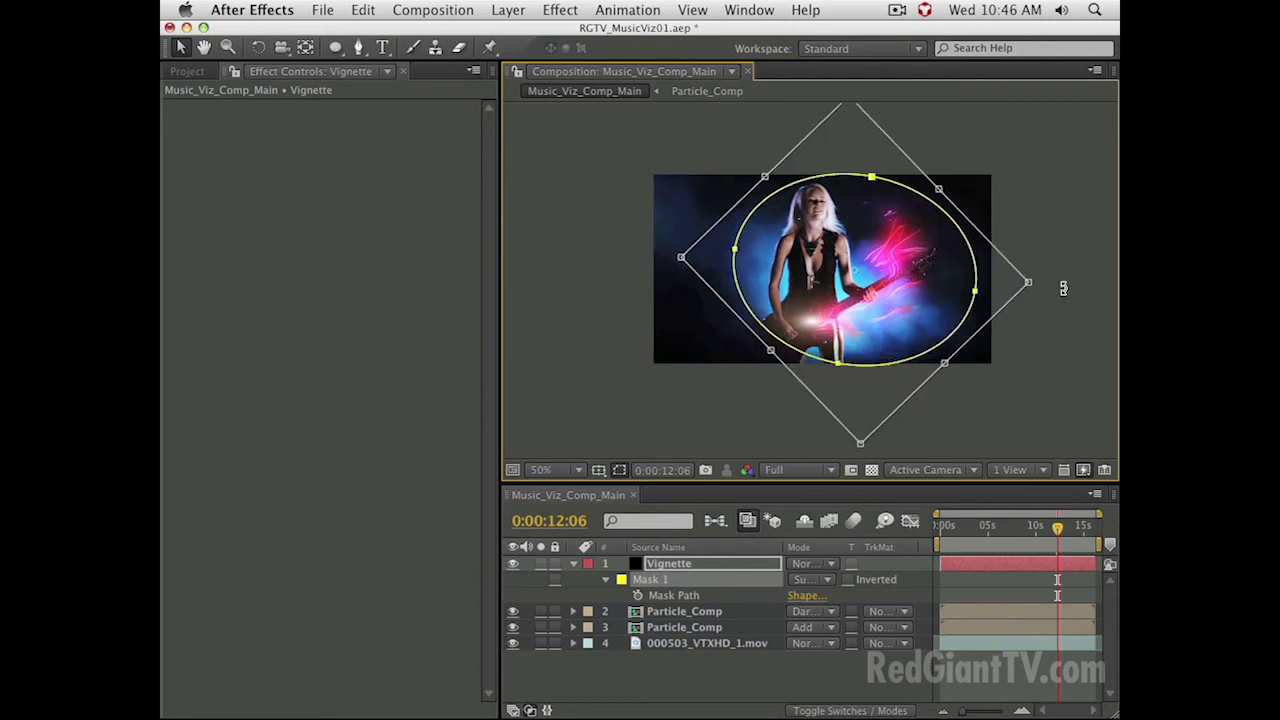
{"action": "key", "text": "Return"}
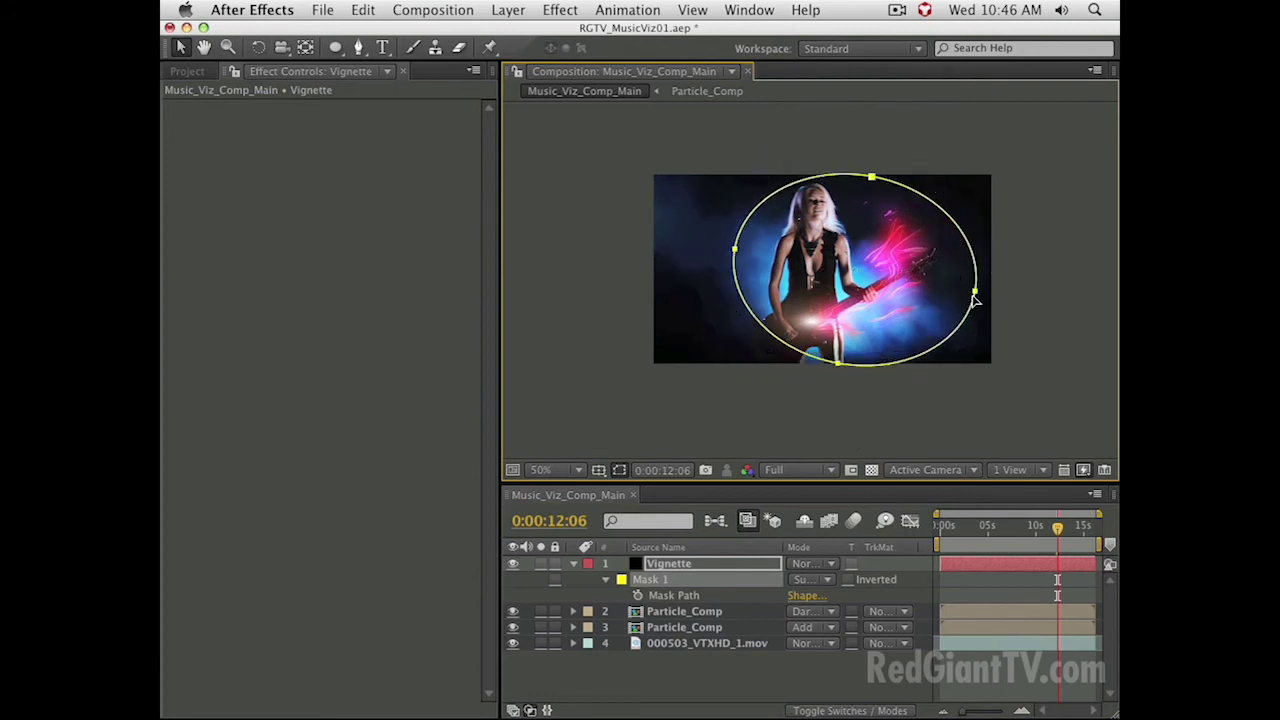
- Stretch the Vignette mask by moving its right-hand point just past the edge of the frame
{"action": "left_click", "coordinate": [975, 293]}
{"action": "left_click_drag", "start_coordinate": [981, 297], "coordinate": [1004, 301]}
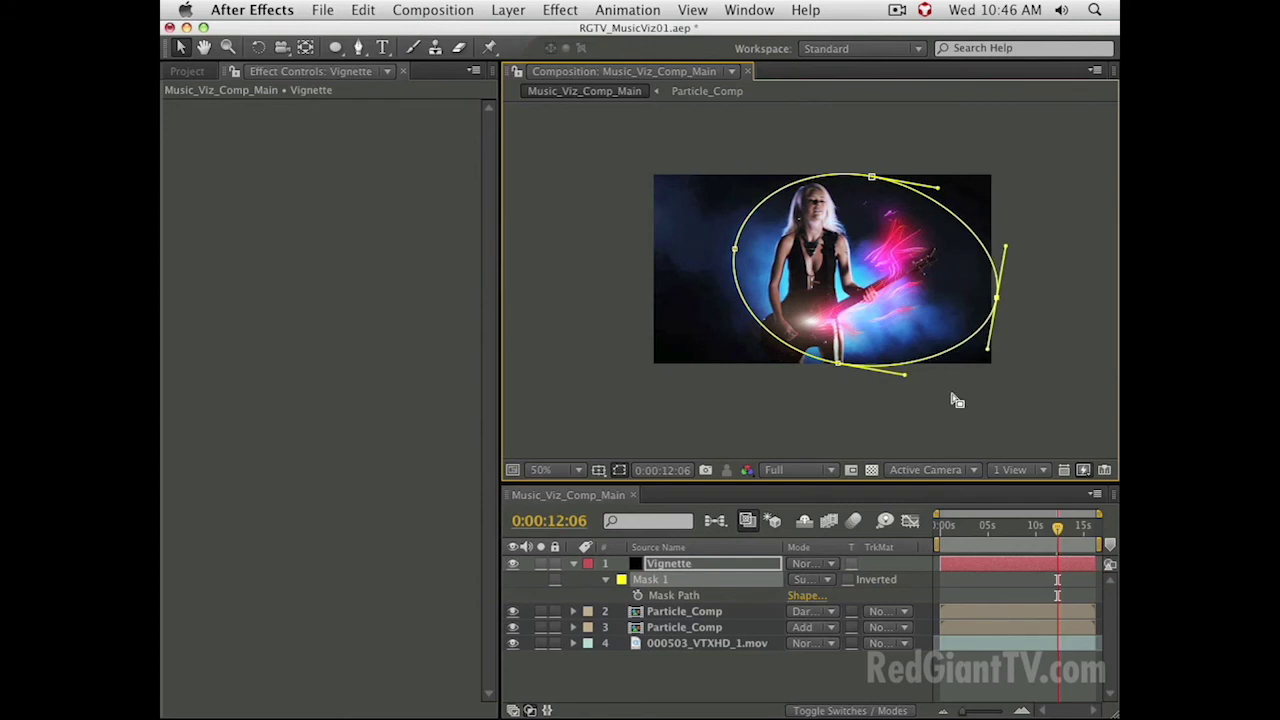
{"action": "double_click", "coordinate": [838, 363]}
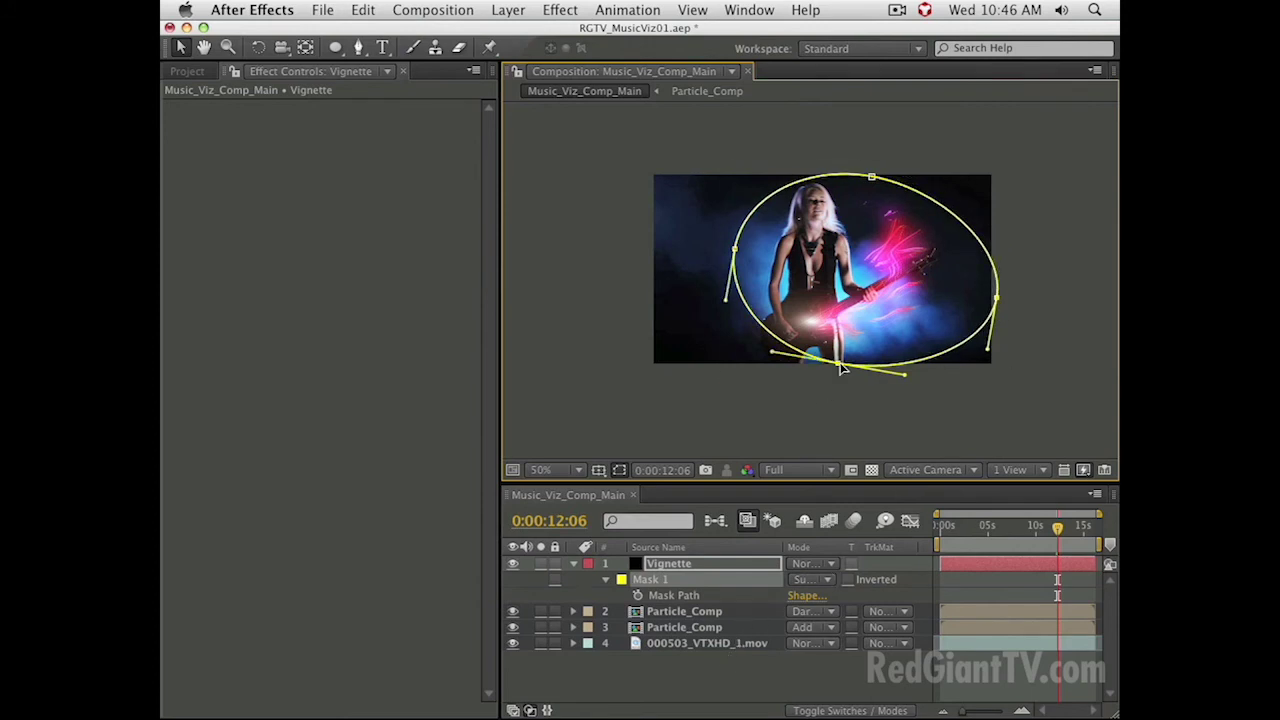
{"action": "left_click_drag", "start_coordinate": [858, 335], "coordinate": [851, 336]}
- Collapse the Vignette layer's mask properties and save the project
{"action": "left_click", "coordinate": [692, 626]}
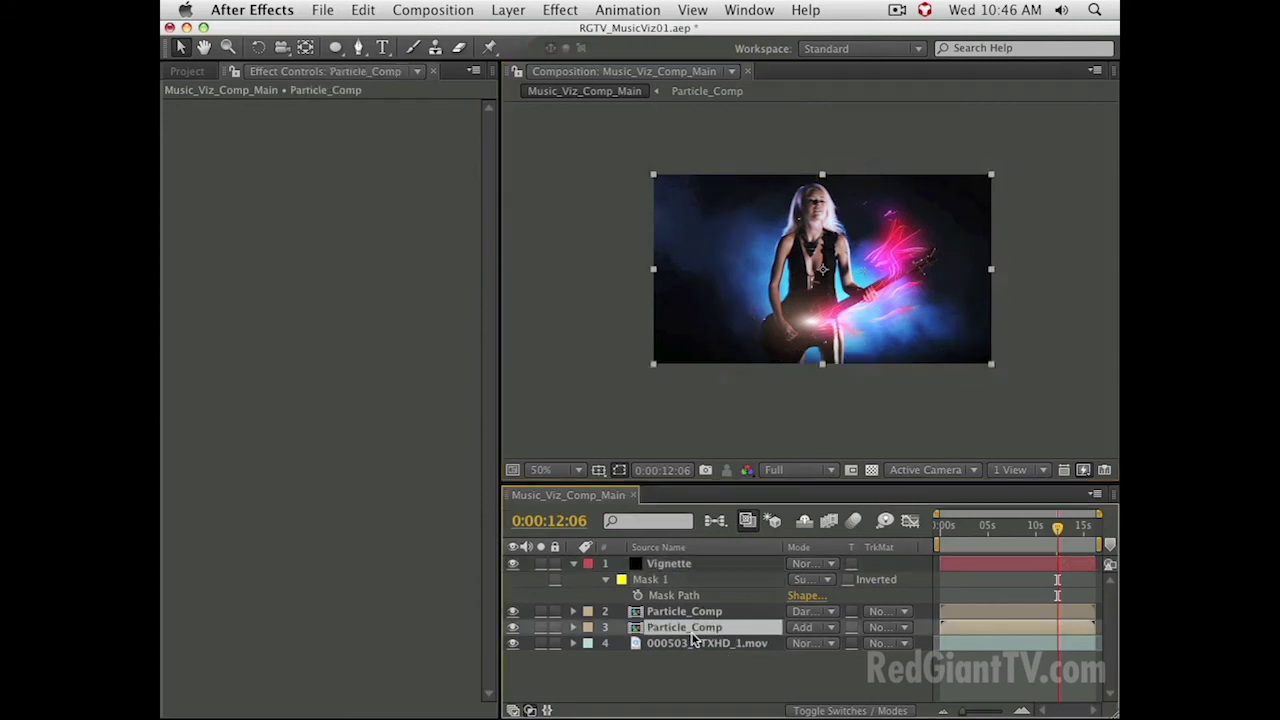
{"action": "left_click", "coordinate": [685, 562]}
{"action": "key", "text": "m"}
{"action": "left_click", "coordinate": [706, 613]}
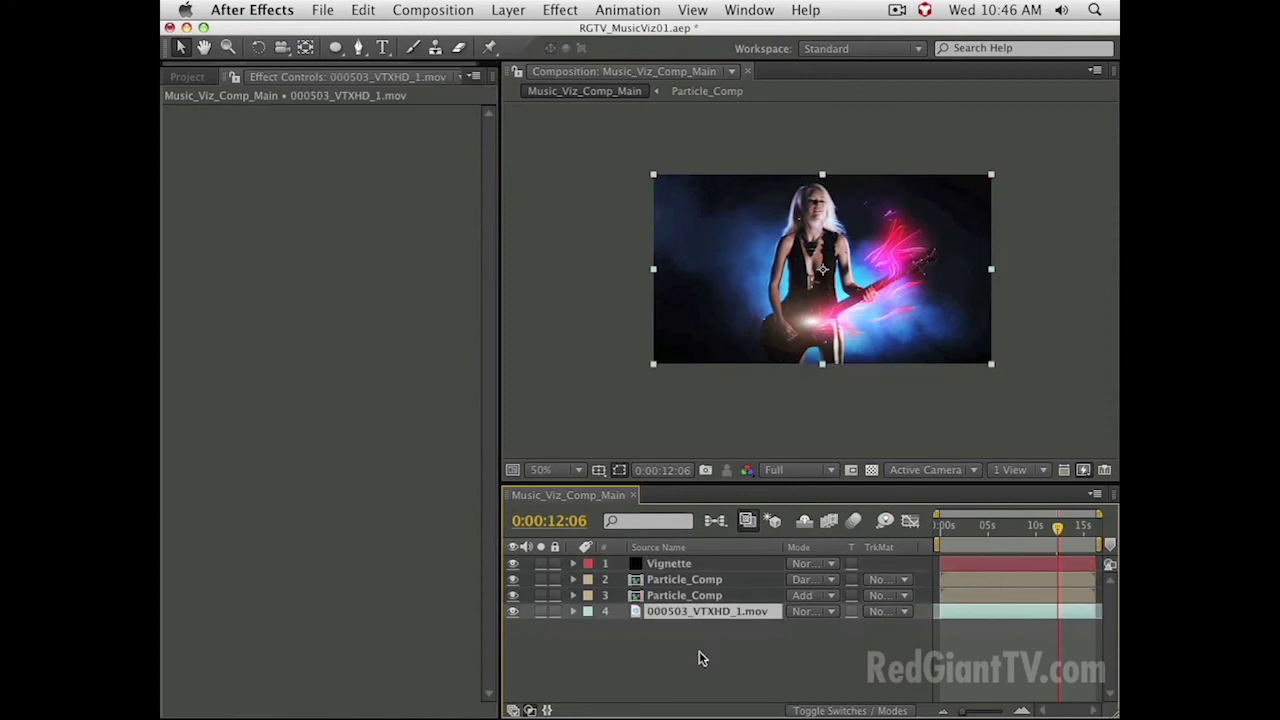
{"action": "key", "text": "period"}
{"action": "key", "text": "space"}
{"action": "left_click_drag", "start_coordinate": [881, 292], "coordinate": [883, 297]}
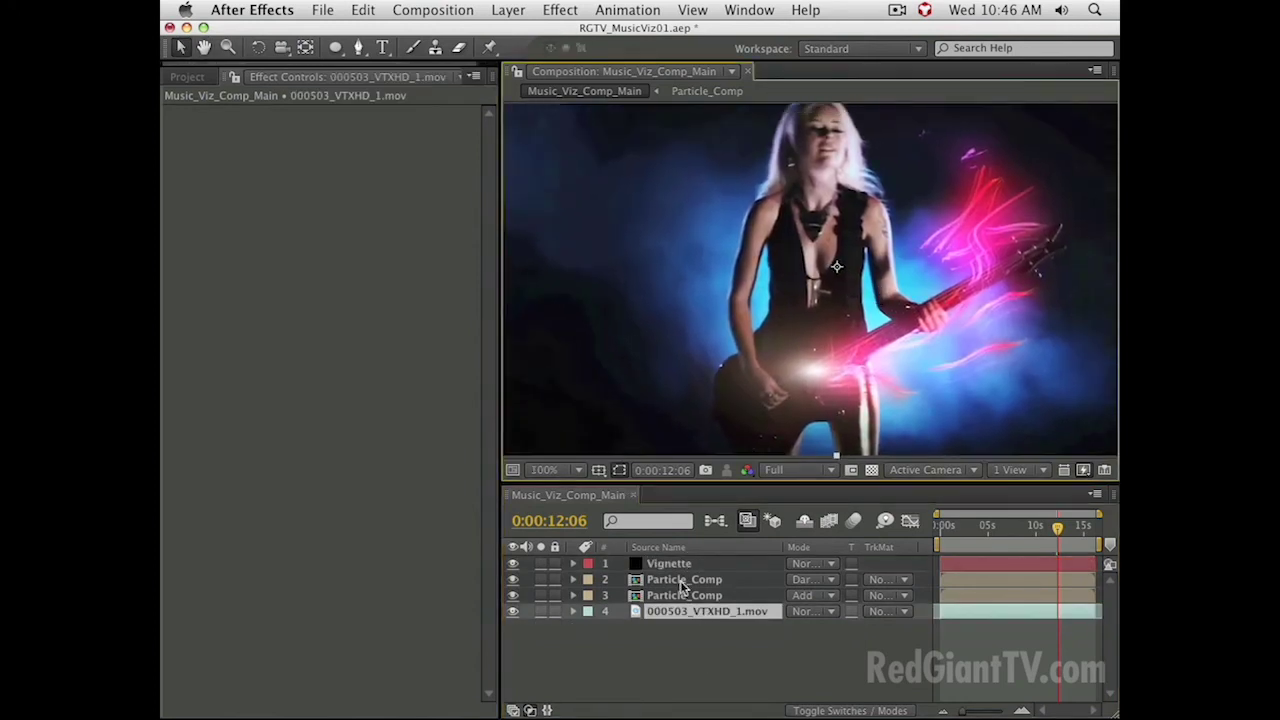
{"action": "left_click", "coordinate": [667, 625]}
{"action": "left_click", "coordinate": [669, 612]}
{"action": "key", "text": "super+s"}
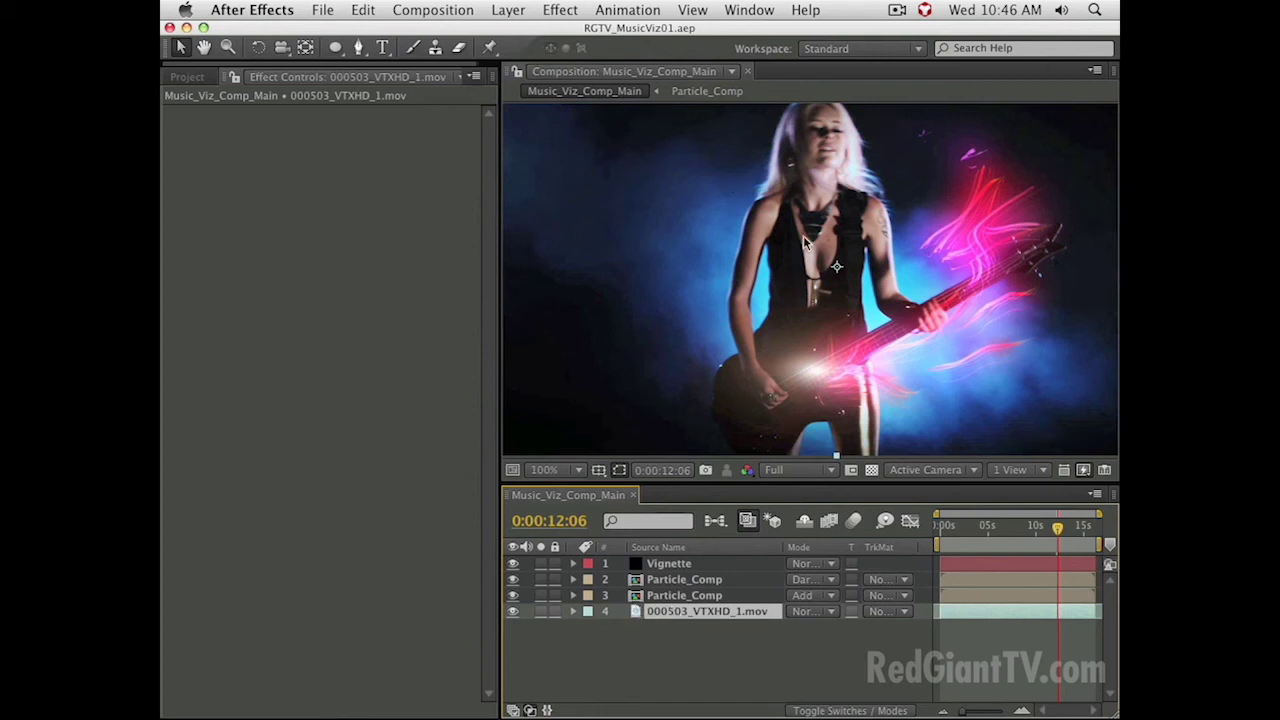
- Apply the Magic Bullet Mojo effect to the 000503_VTXHD_1.mov footage layer
{"action": "right_click", "coordinate": [675, 617]}
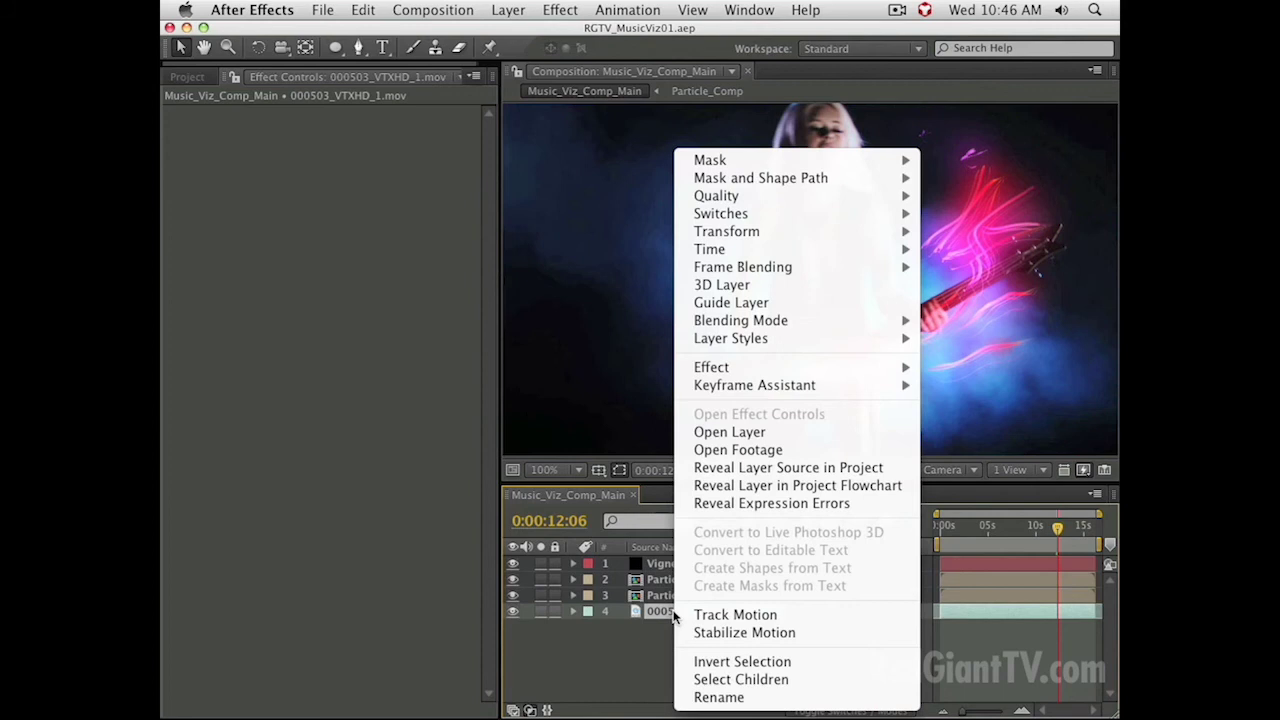
{"action": "left_click", "coordinate": [653, 597]}
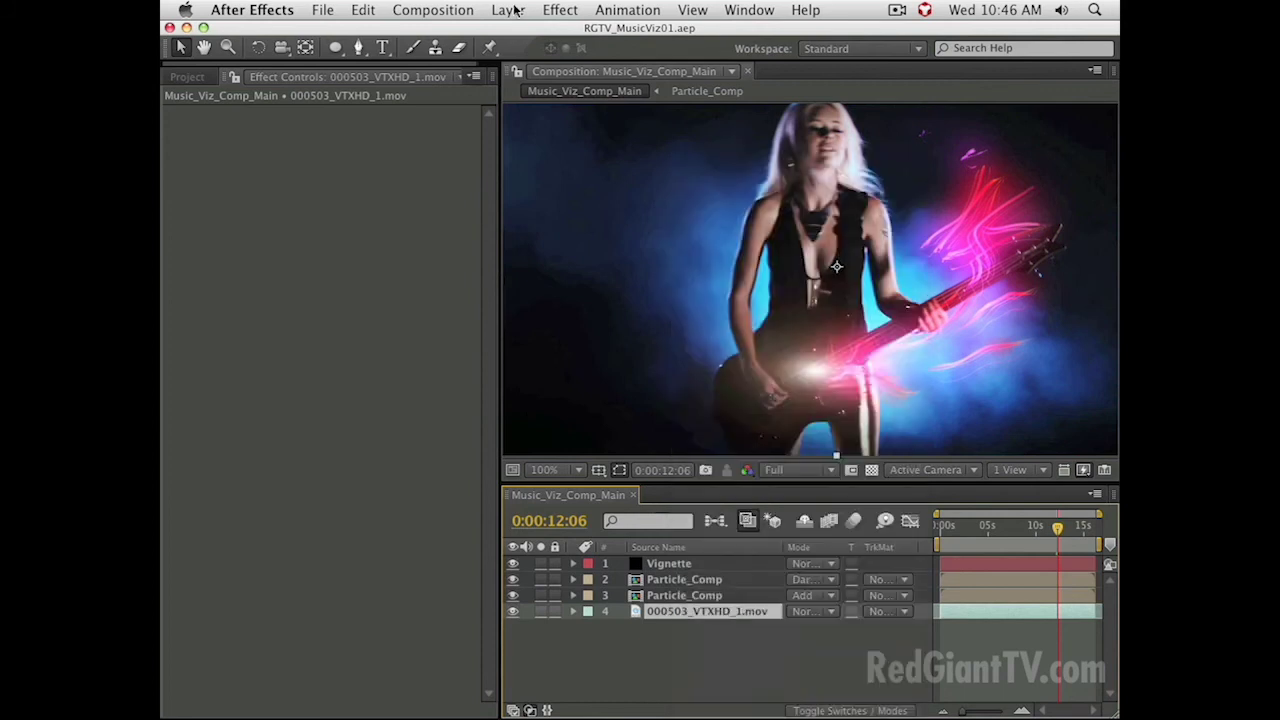
{"action": "left_click", "coordinate": [576, 9]}
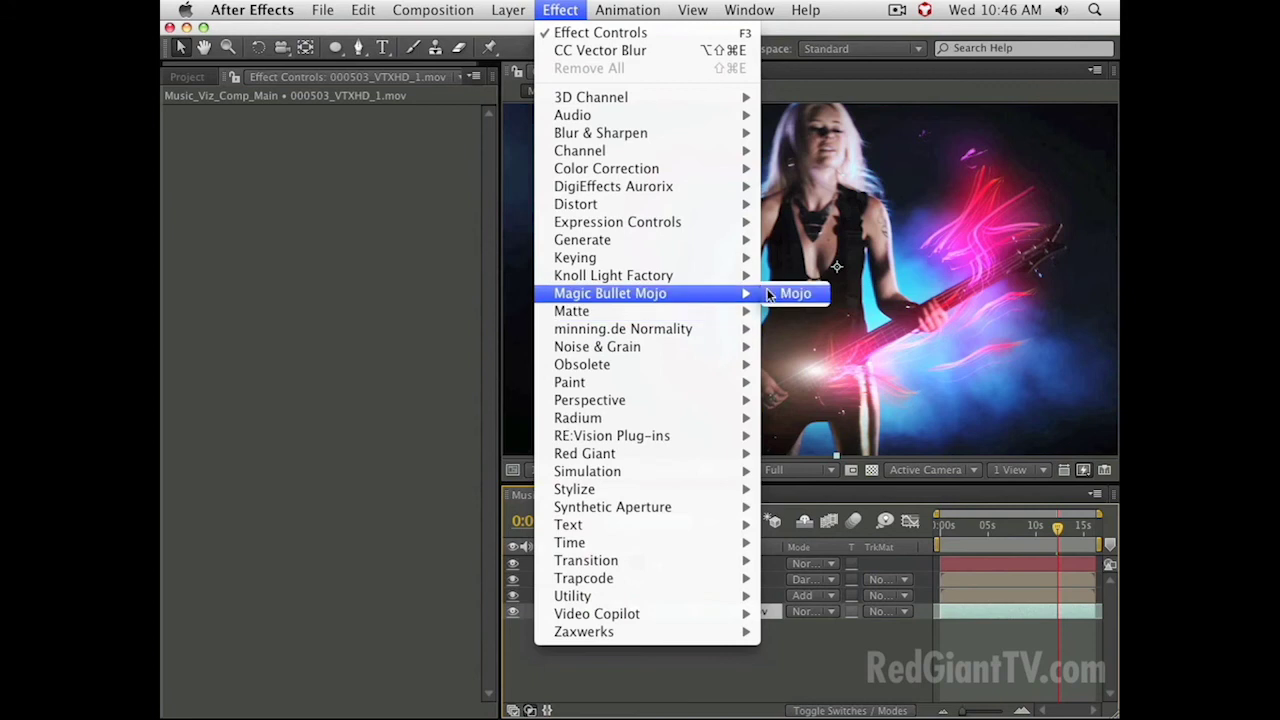
{"action": "left_click", "coordinate": [769, 293]}
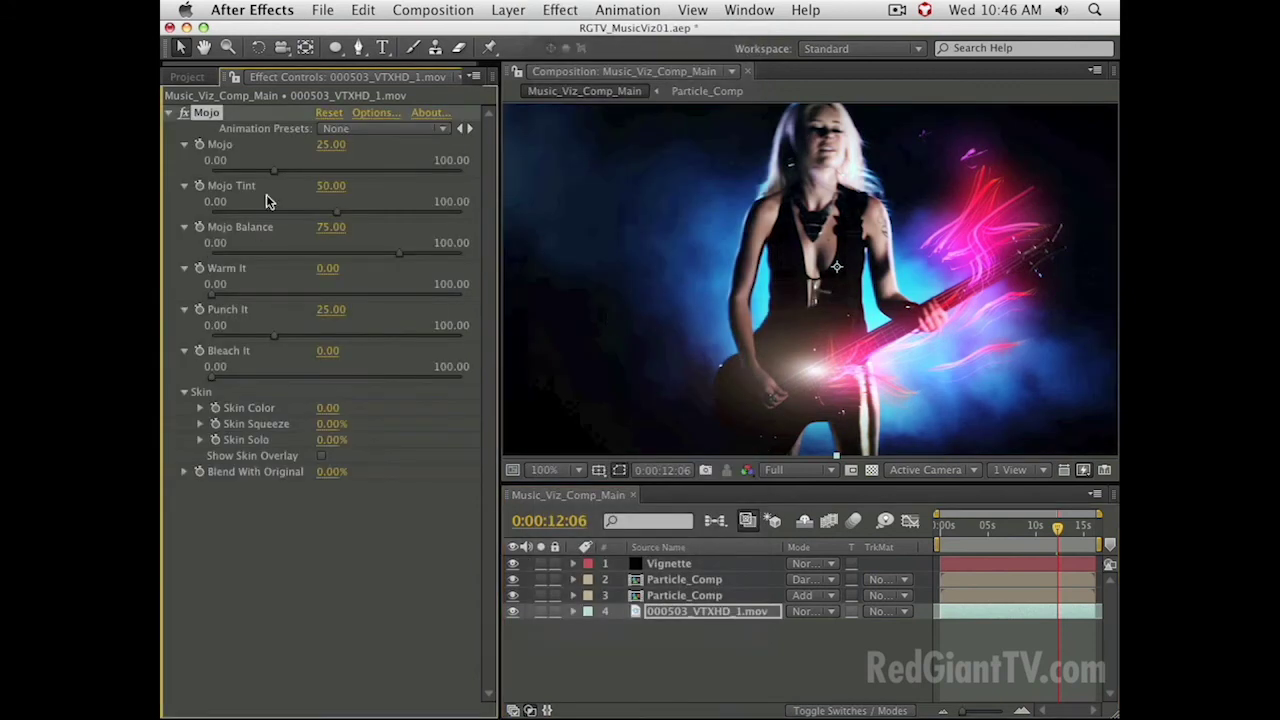
- Set Mojo's Bleach It to 42.32 and Warm It to 49, and check the grade at 0:00:06:21
{"action": "left_click_drag", "start_coordinate": [224, 375], "coordinate": [320, 385]}
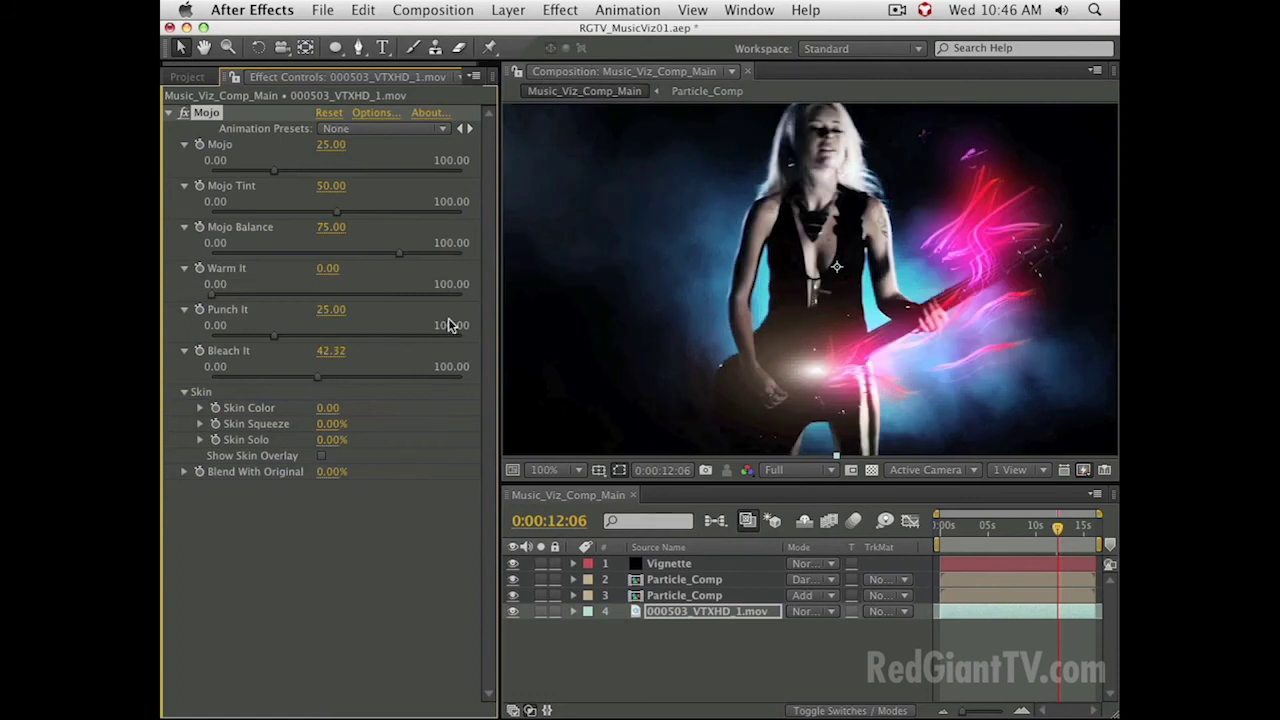
{"action": "mouse_move", "coordinate": [310, 377]}
{"action": "left_mouse_down"}
{"action": "mouse_move", "coordinate": [268, 383]}
{"action": "mouse_move", "coordinate": [320, 380]}
{"action": "left_mouse_up"}
{"action": "left_click_drag", "start_coordinate": [330, 268], "coordinate": [381, 272]}
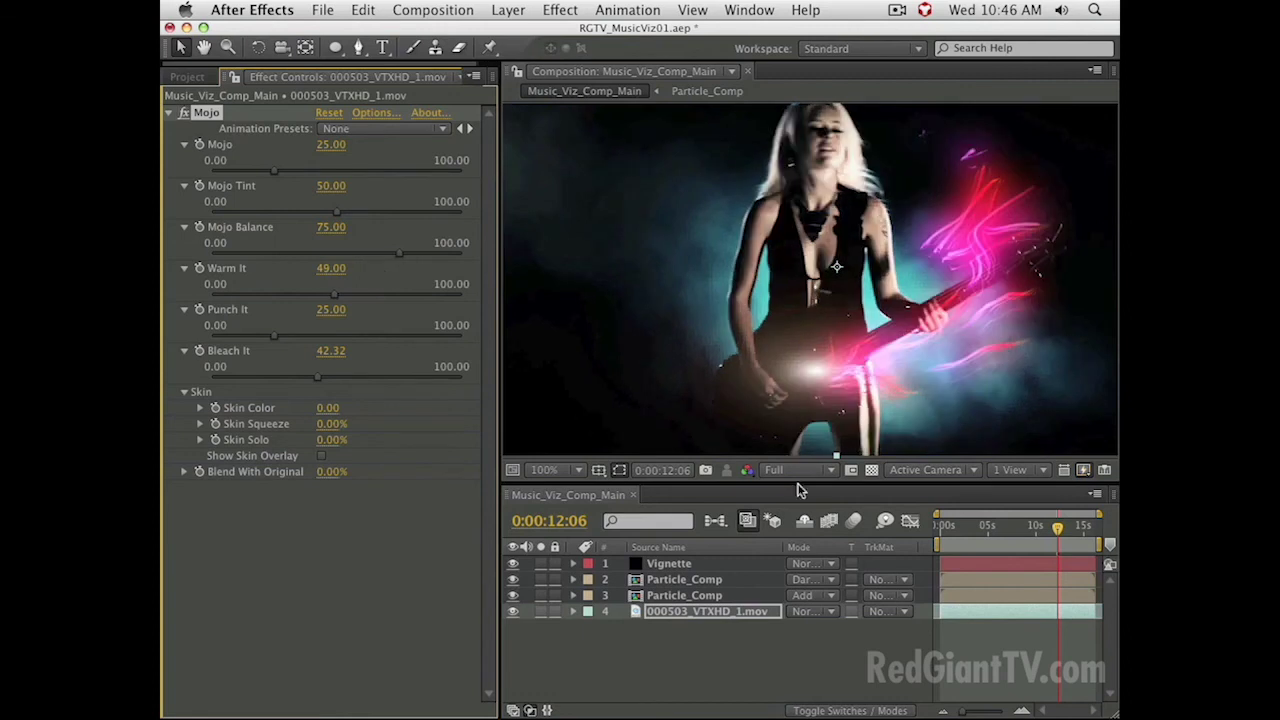
{"action": "left_click_drag", "start_coordinate": [998, 528], "coordinate": [1008, 533]}
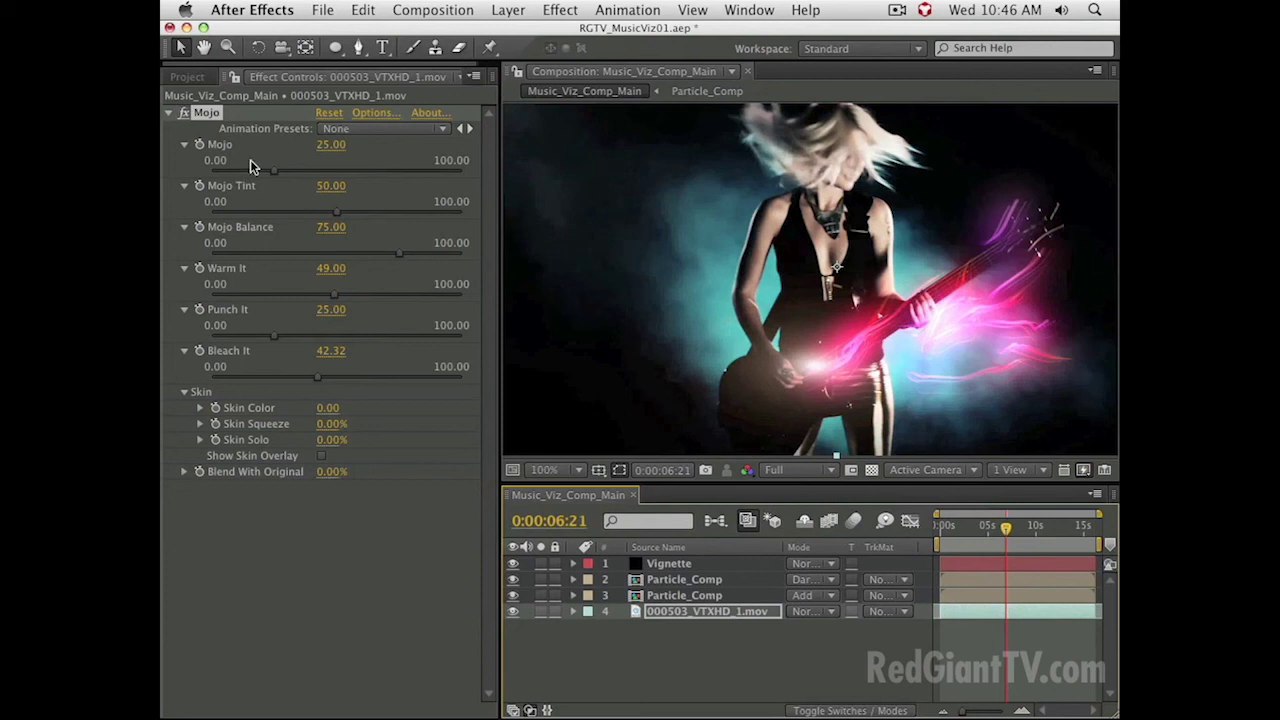
- Apply a Hue/Saturation effect to the 000503_VTXHD_1.mov footage layer and set its Channel Control to Cyans
{"action": "left_click", "coordinate": [575, 9]}
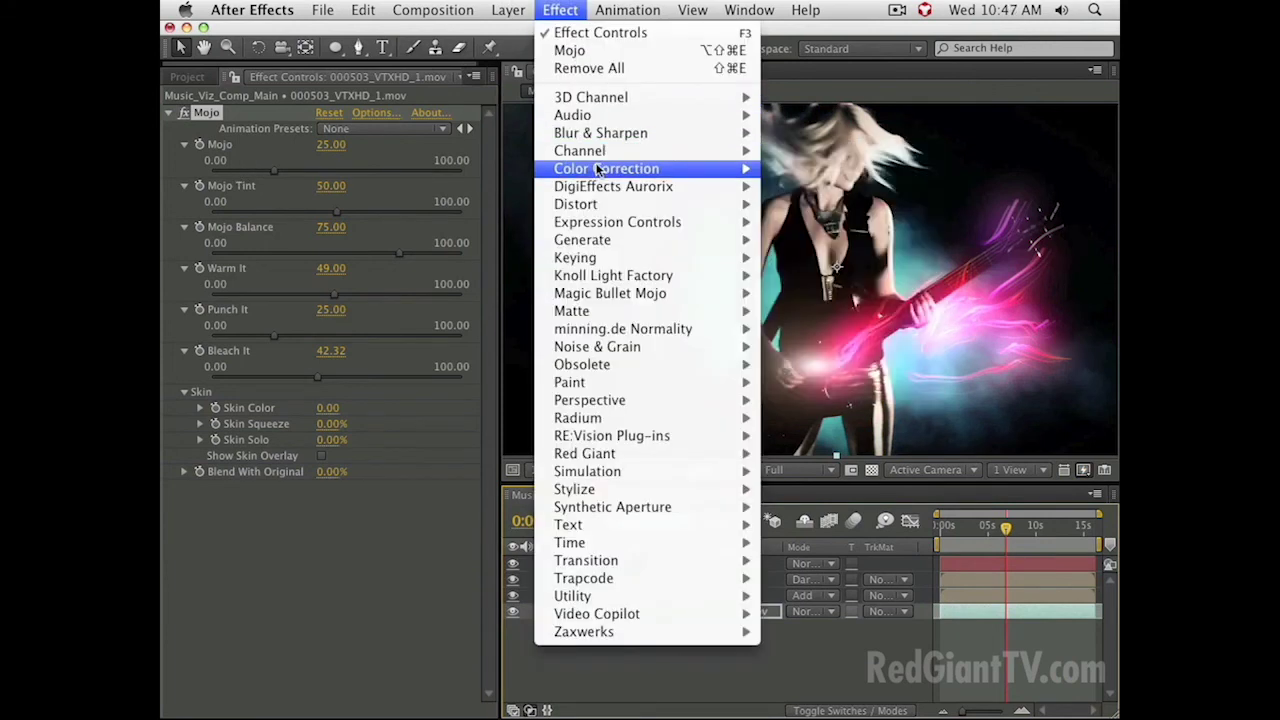
{"action": "mouse_move", "coordinate": [610, 168]}
{"action": "left_click", "coordinate": [856, 513]}
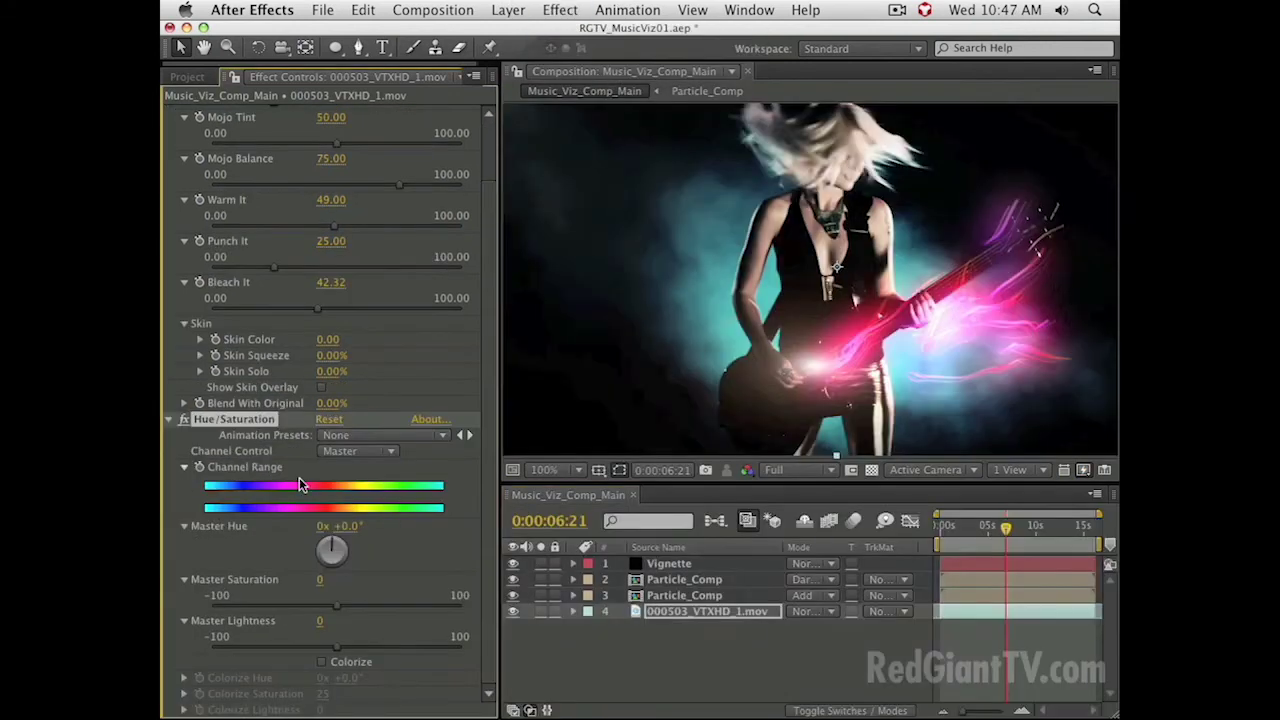
{"action": "left_click", "coordinate": [362, 455]}
{"action": "left_click", "coordinate": [343, 508]}
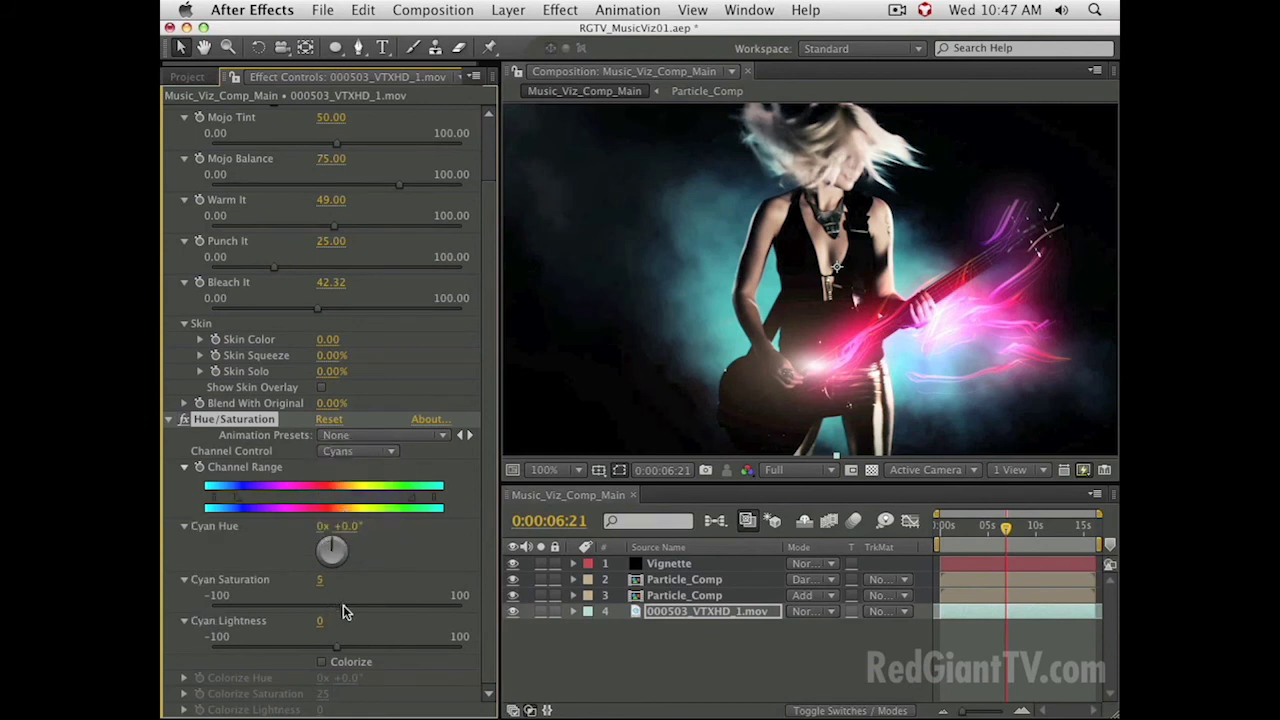
- Widen the Cyans channel range, then set Cyan Saturation to -44 and Cyan Hue to +159°
{"action": "left_click_drag", "start_coordinate": [348, 530], "coordinate": [332, 590]}
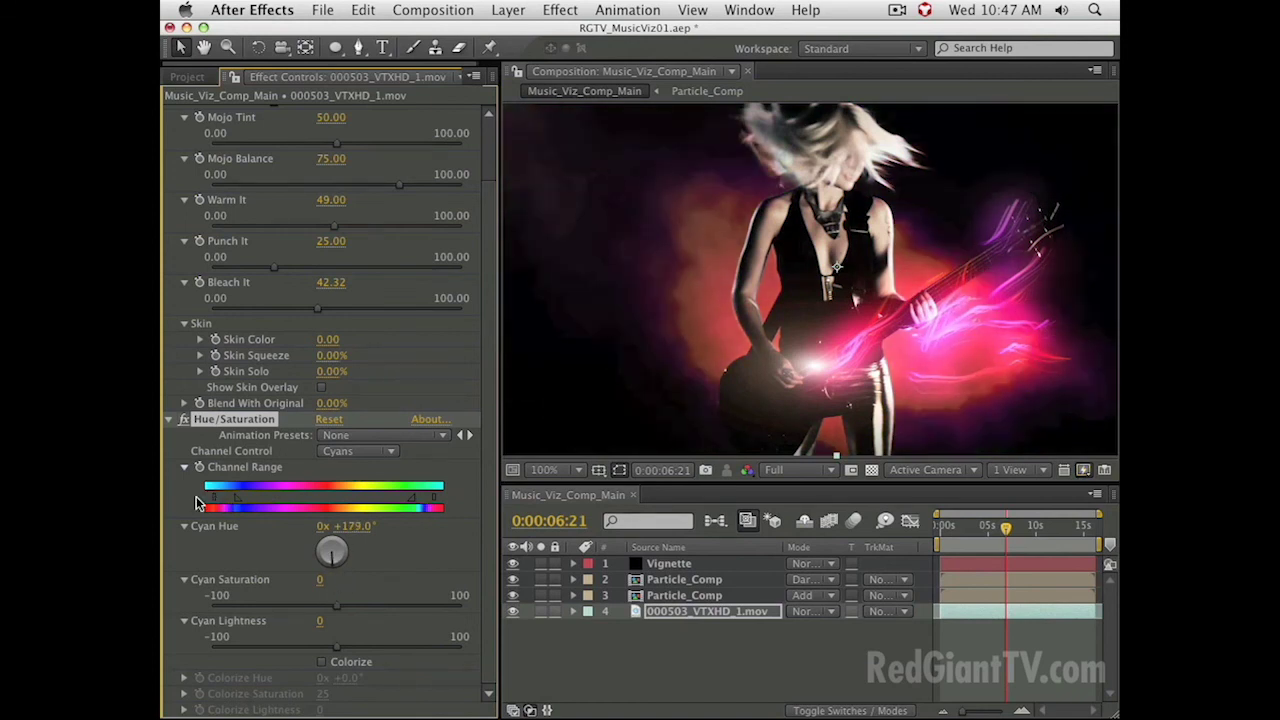
{"action": "mouse_move", "coordinate": [410, 498]}
{"action": "left_mouse_down"}
{"action": "mouse_move", "coordinate": [387, 501]}
{"action": "mouse_move", "coordinate": [429, 499]}
{"action": "mouse_move", "coordinate": [415, 500]}
{"action": "left_mouse_up"}
{"action": "mouse_move", "coordinate": [239, 497]}
{"action": "left_mouse_down"}
{"action": "mouse_move", "coordinate": [255, 500]}
{"action": "mouse_move", "coordinate": [229, 499]}
{"action": "left_mouse_up"}
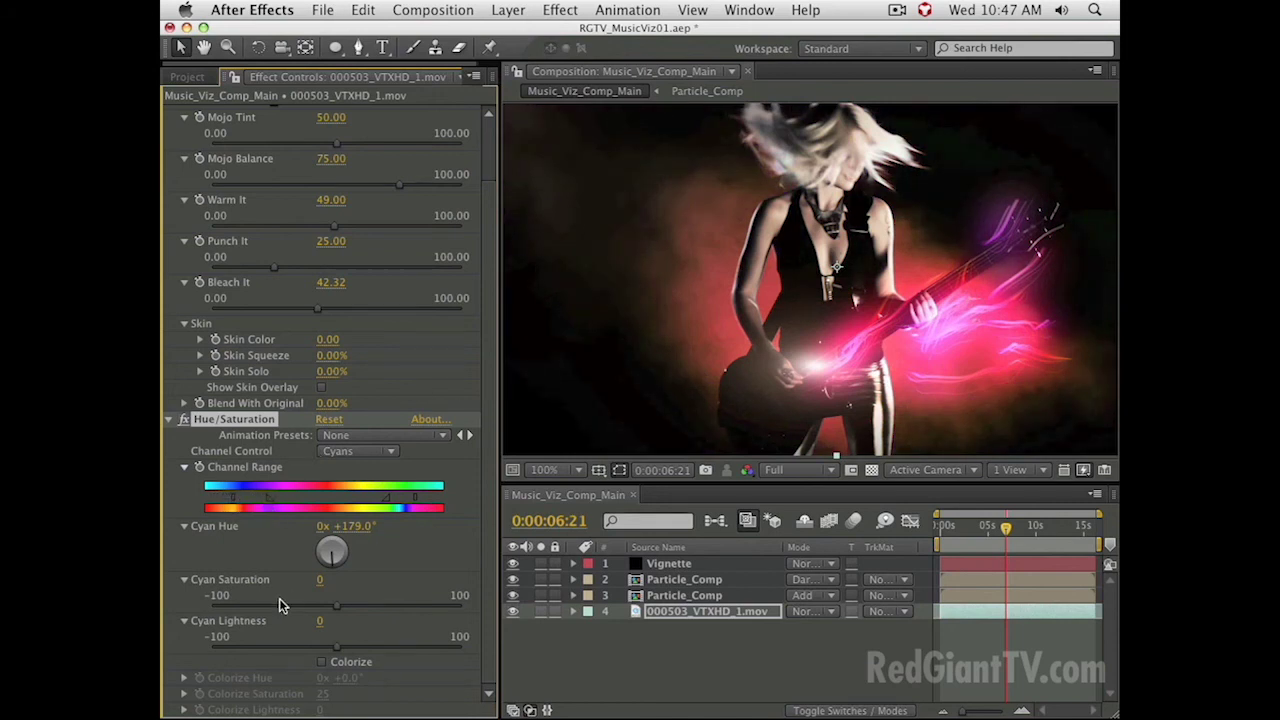
{"action": "left_click_drag", "start_coordinate": [309, 607], "coordinate": [282, 606]}
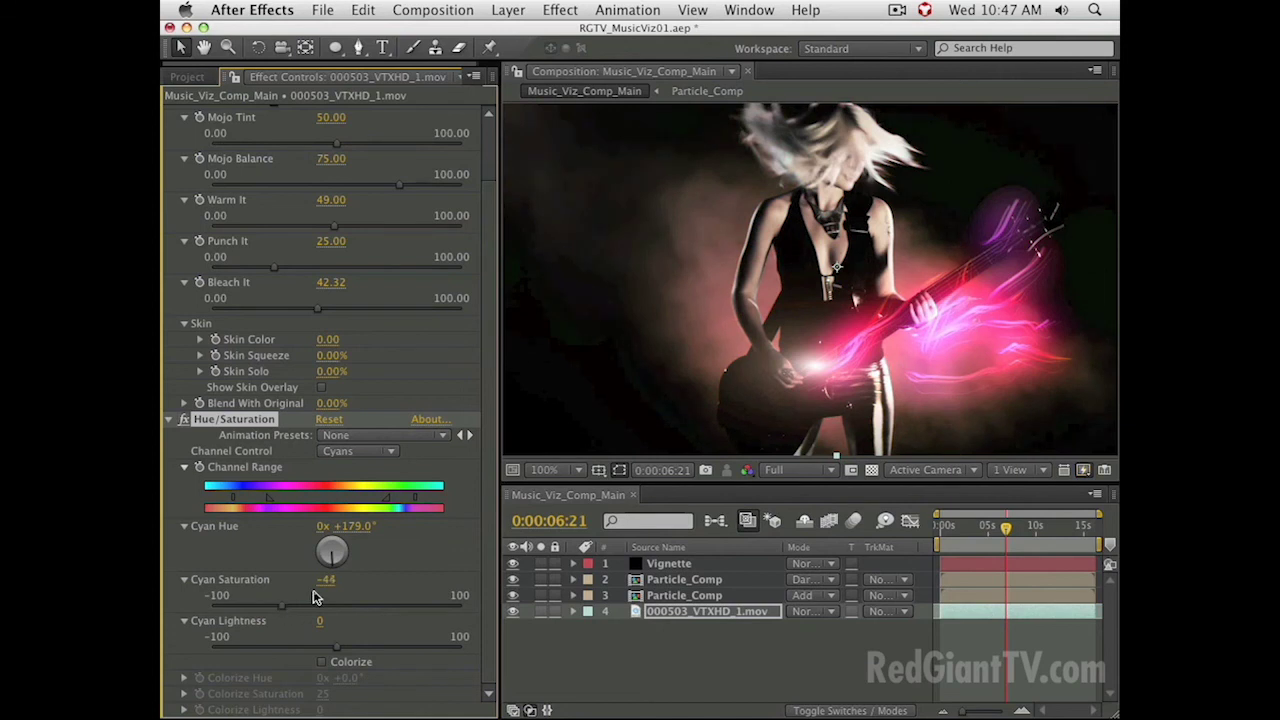
{"action": "mouse_move", "coordinate": [333, 568]}
{"action": "left_mouse_down"}
{"action": "mouse_move", "coordinate": [345, 562]}
{"action": "mouse_move", "coordinate": [338, 588]}
{"action": "mouse_move", "coordinate": [346, 560]}
{"action": "mouse_move", "coordinate": [344, 585]}
{"action": "left_mouse_up"}
- Preview the recolored composition in an enlarged viewer and check the look around 0:00:06:11
{"action": "left_click_drag", "start_coordinate": [972, 526], "coordinate": [1026, 528]}
{"action": "key", "text": "grave"}
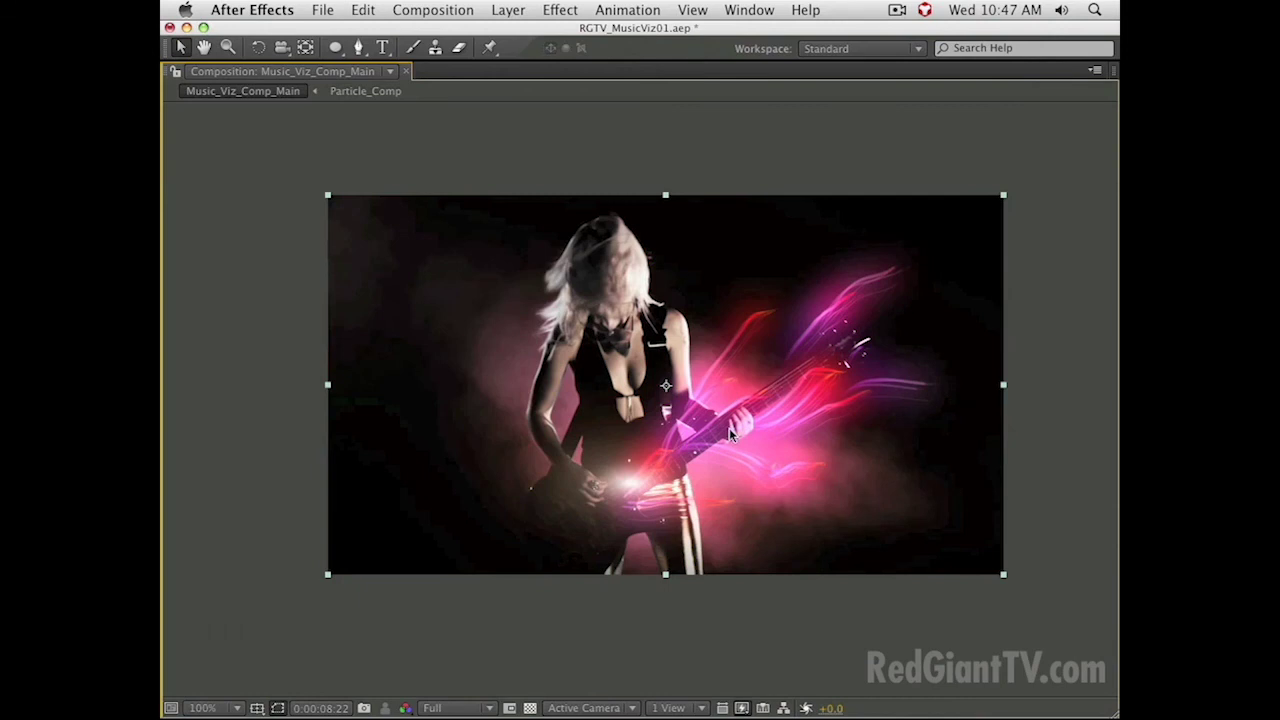
{"action": "key", "text": "KP_0"}
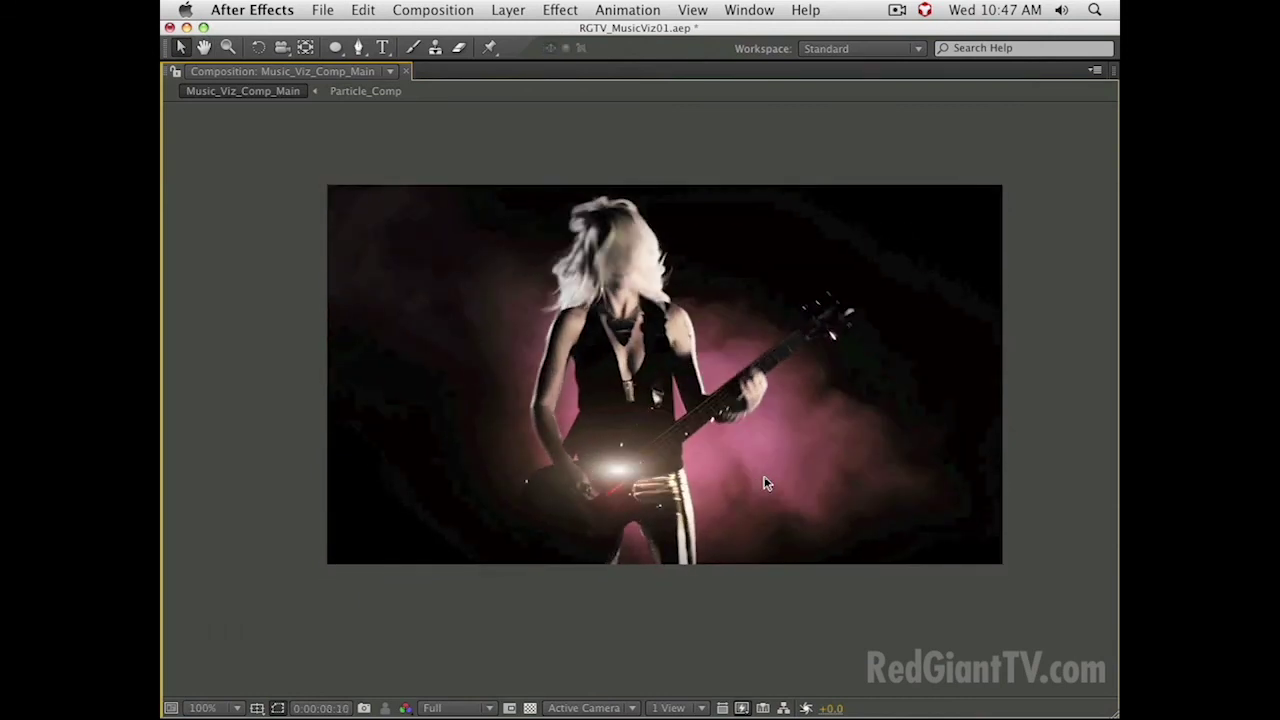
{"action": "key", "text": "space"}
{"action": "key", "text": "grave"}
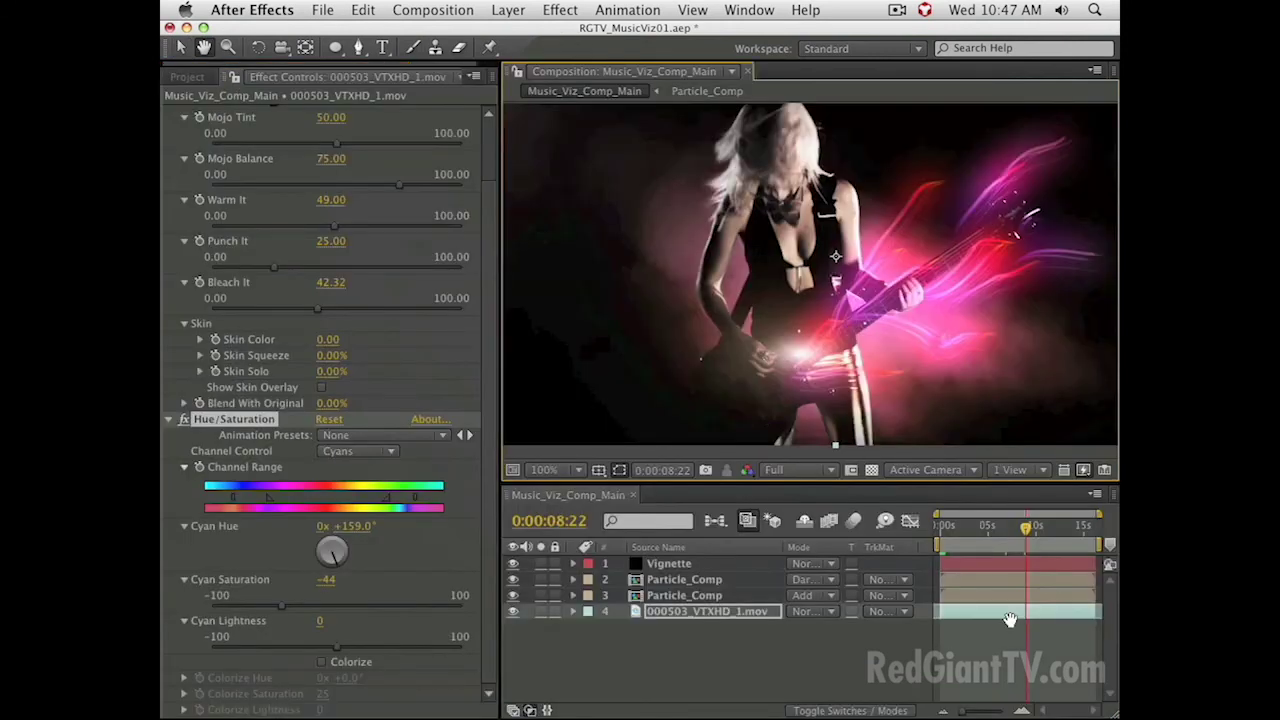
{"action": "left_click", "coordinate": [1020, 532]}
{"action": "left_click_drag", "start_coordinate": [1030, 540], "coordinate": [997, 540]}
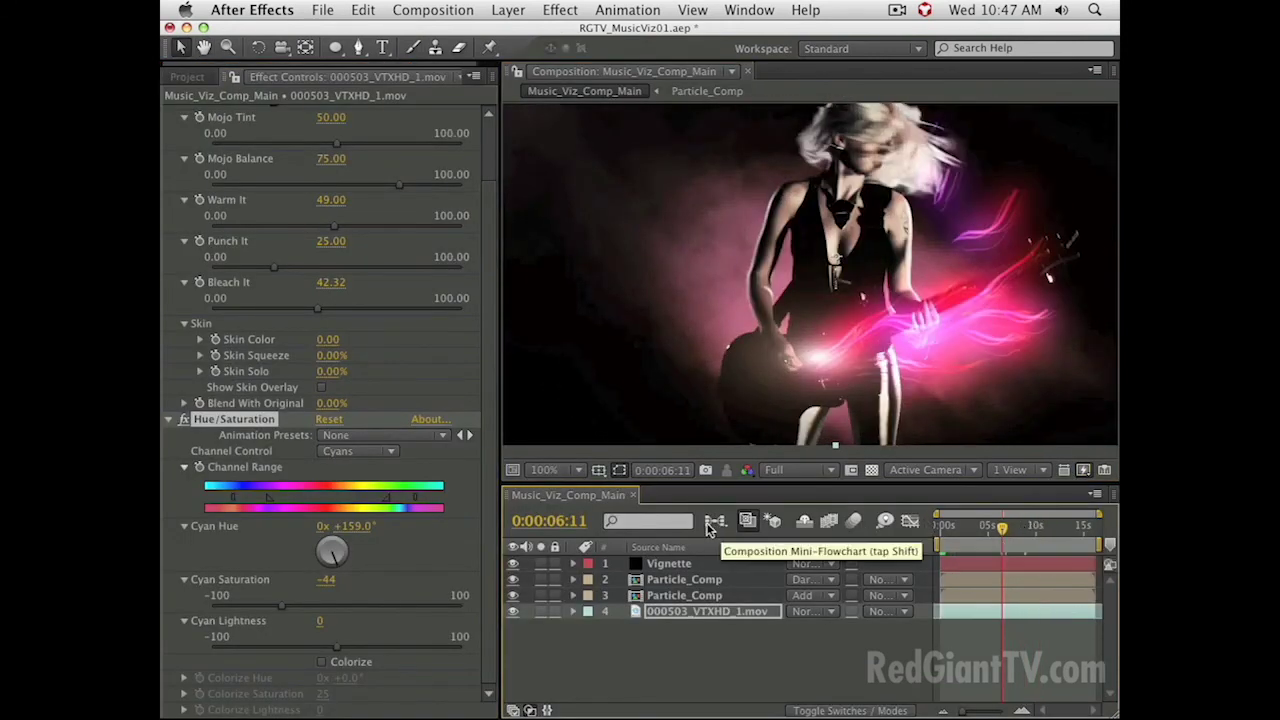
- Open the Particle_Comp precomp and select the Particular effect on its Particular layer
{"action": "left_click", "coordinate": [660, 643]}
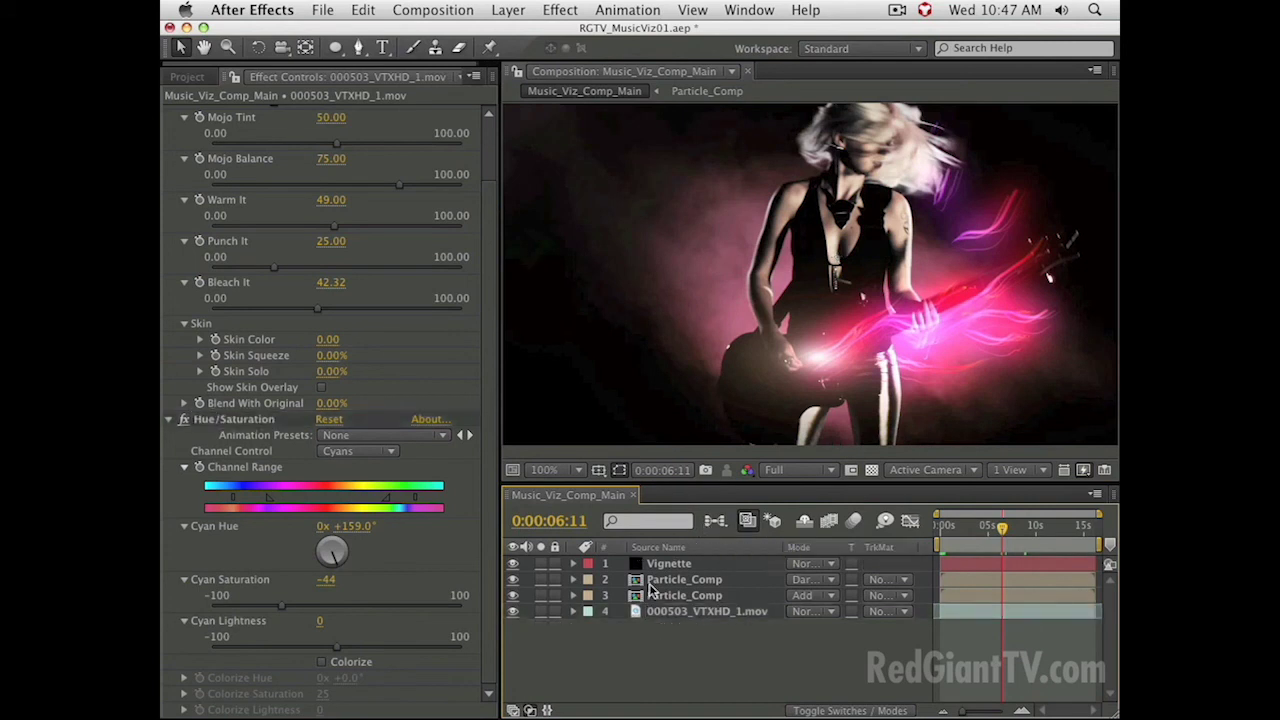
{"action": "left_click", "coordinate": [668, 580]}
{"action": "double_click", "coordinate": [701, 594]}
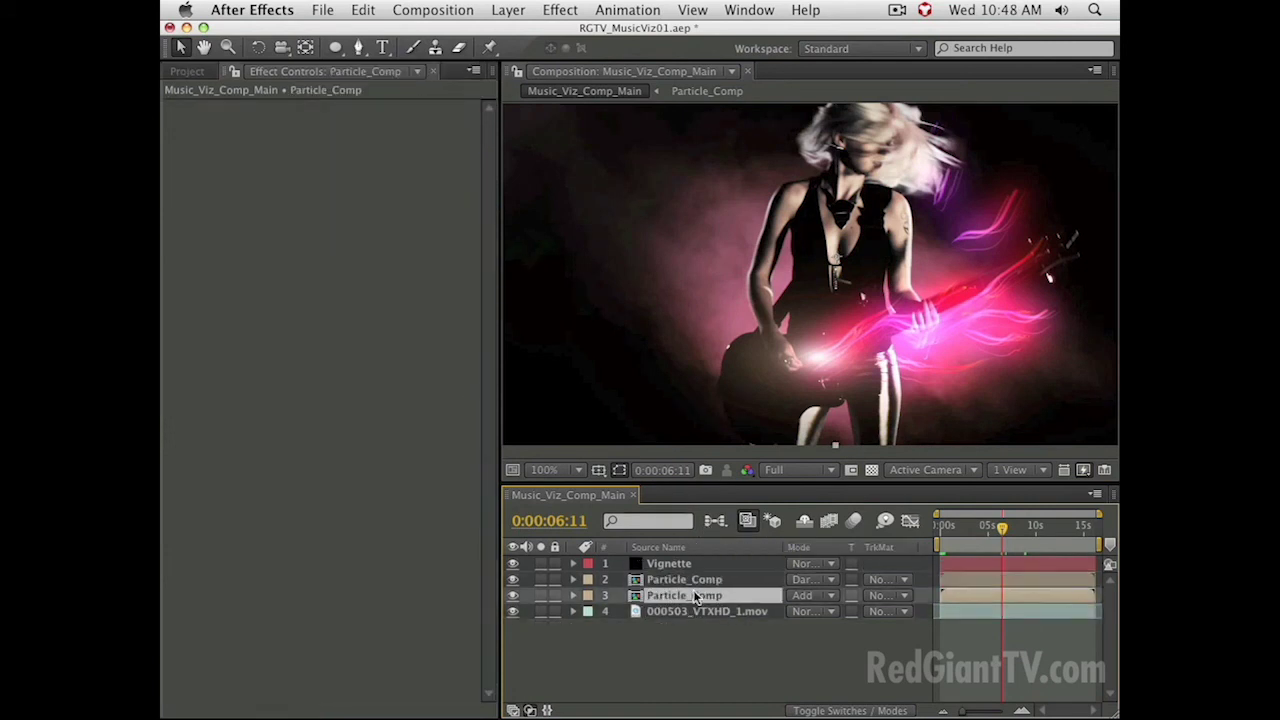
{"action": "key", "text": "e"}
{"action": "left_click", "coordinate": [645, 611]}
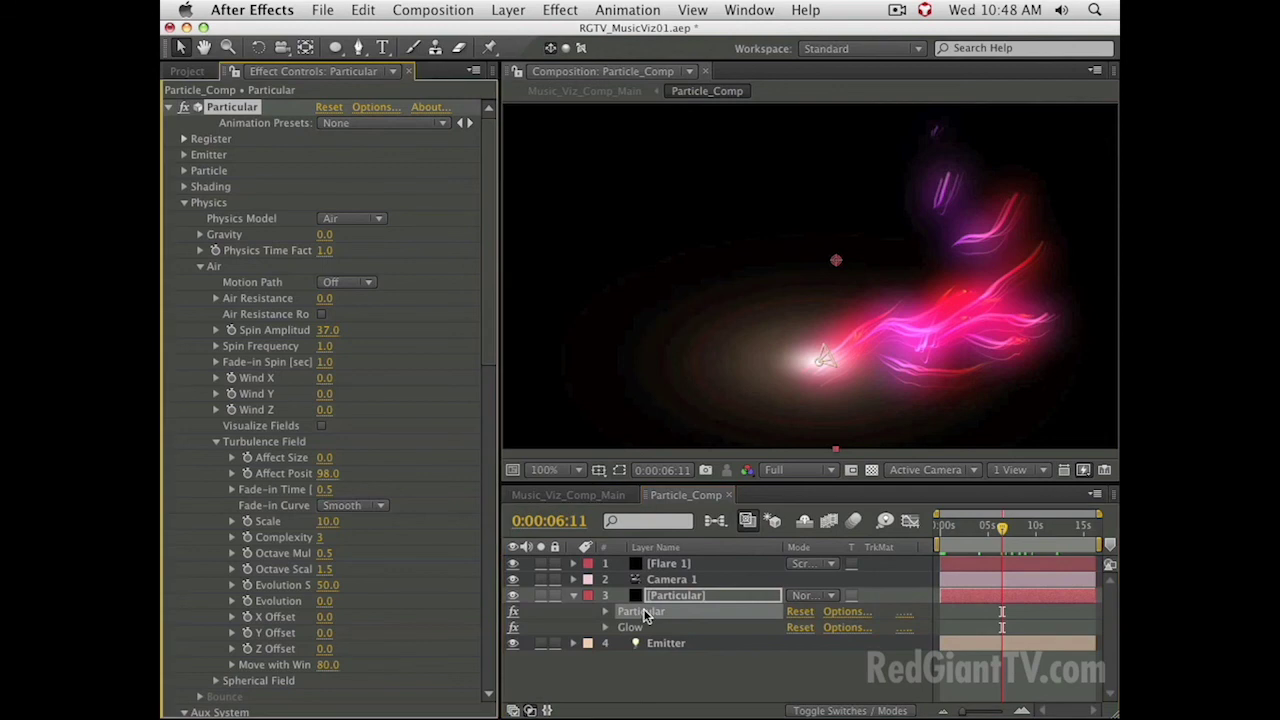
- Set the Particular emitter's Particles/sec to 7
{"action": "left_click", "coordinate": [183, 154]}
{"action": "left_click", "coordinate": [325, 171]}
{"action": "key", "text": "shift+Up"}
{"action": "key", "text": "shift+Down"}
{"action": "key", "text": "Up"}
{"action": "key", "text": "Up"}
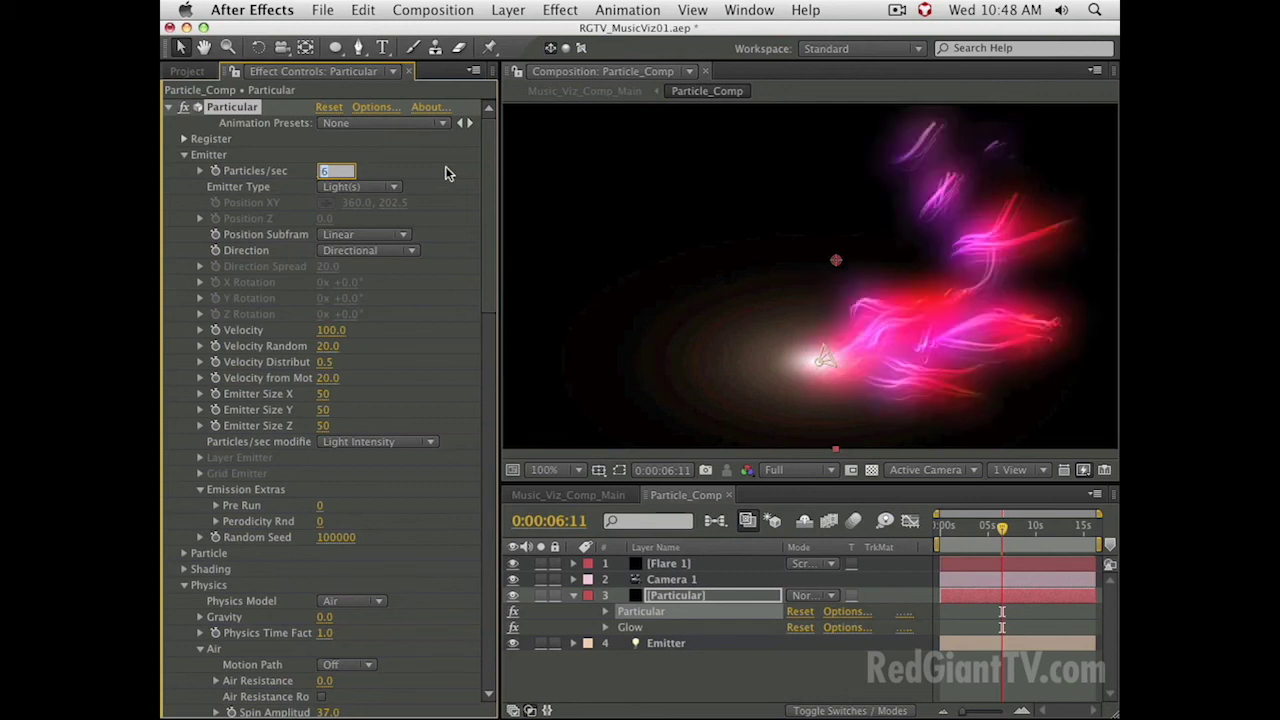
{"action": "key", "text": "Return"}
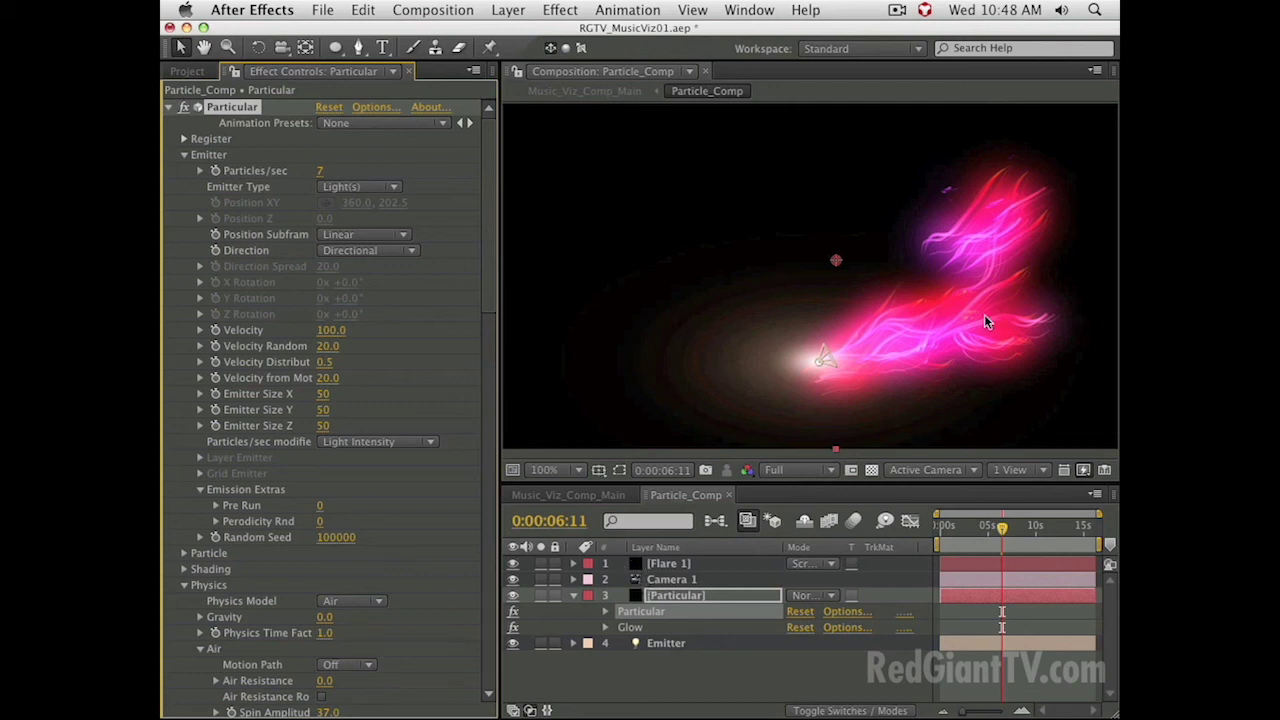
- Return to Music_Viz_Comp_Main and set the upper Particle_Comp layer's CC Vector Blur to an Amount of 39 and the Perpendicular type
{"action": "left_click", "coordinate": [563, 497]}
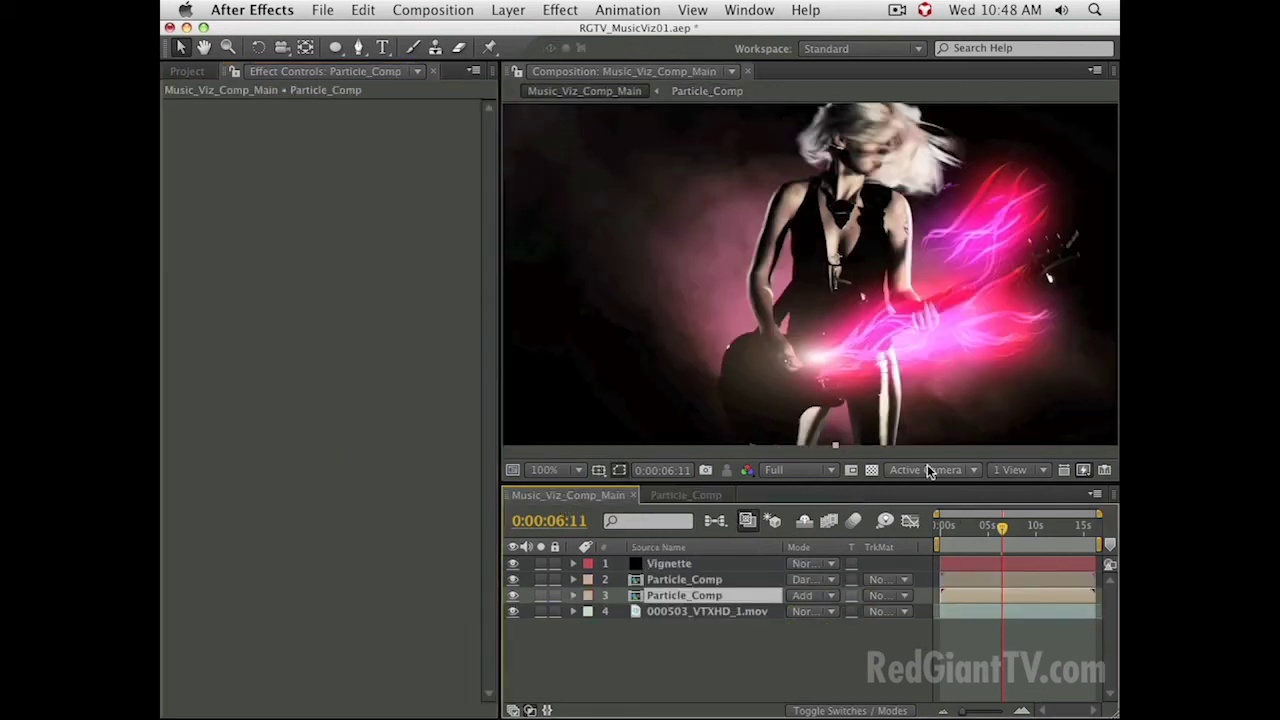
{"action": "left_click_drag", "start_coordinate": [1000, 538], "coordinate": [992, 535]}
{"action": "left_click", "coordinate": [673, 582]}
{"action": "key", "text": "e"}
{"action": "left_click", "coordinate": [630, 597]}
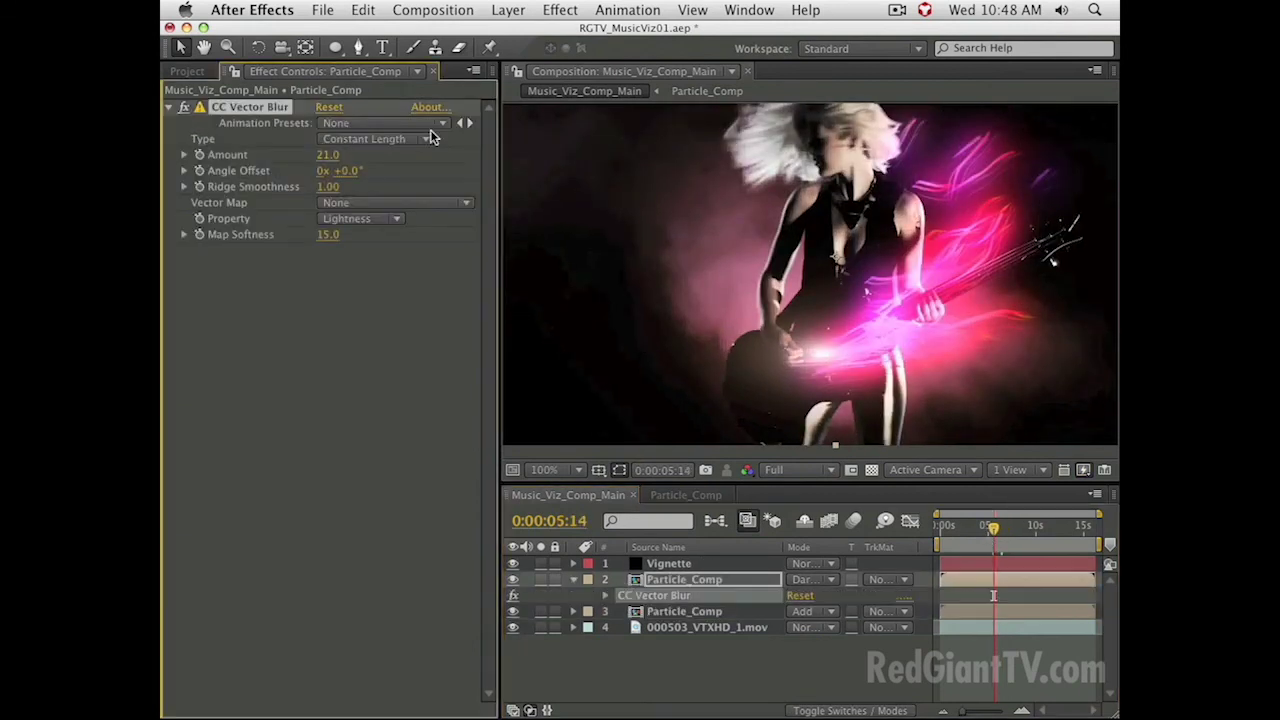
{"action": "left_click_drag", "start_coordinate": [323, 160], "coordinate": [340, 151]}
{"action": "left_click", "coordinate": [356, 141]}
{"action": "left_click", "coordinate": [352, 155]}
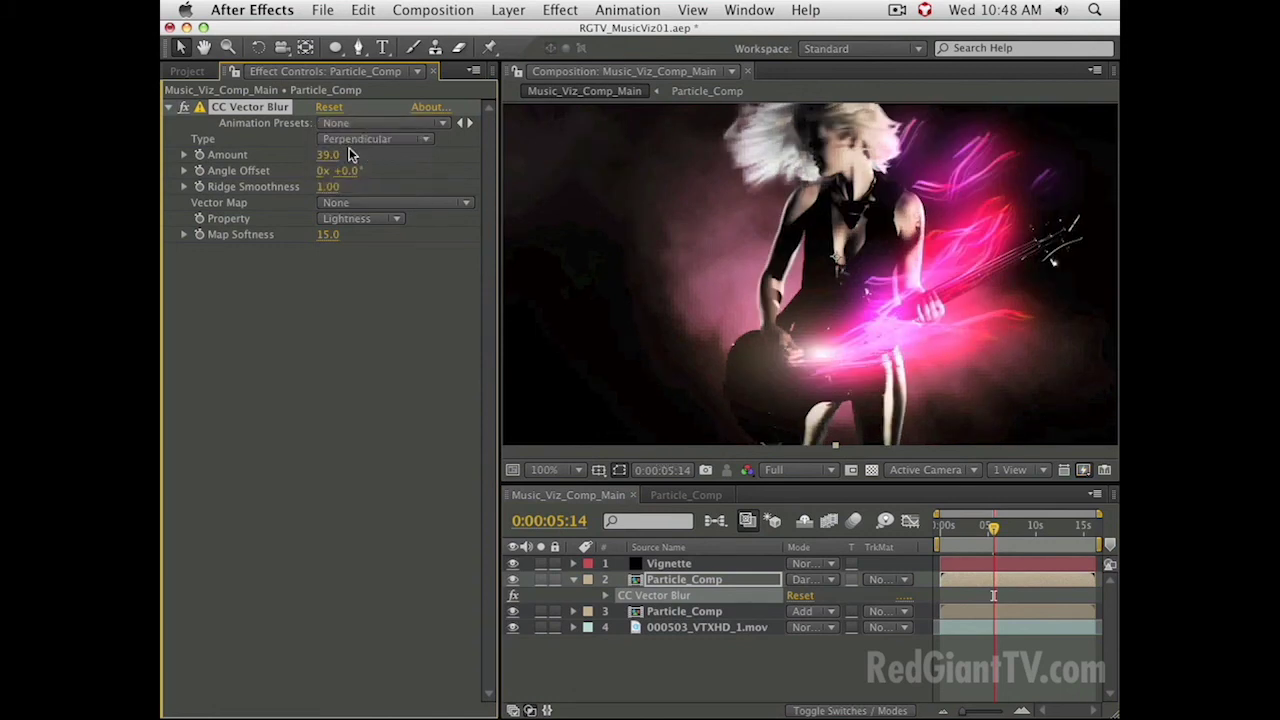
- Change the upper Particle_Comp layer's blending mode to Screen
{"action": "left_click", "coordinate": [745, 579]}
{"action": "key", "text": "shift+equal"}
{"action": "key", "text": "shift+equal"}
{"action": "key", "text": "shift+equal"}
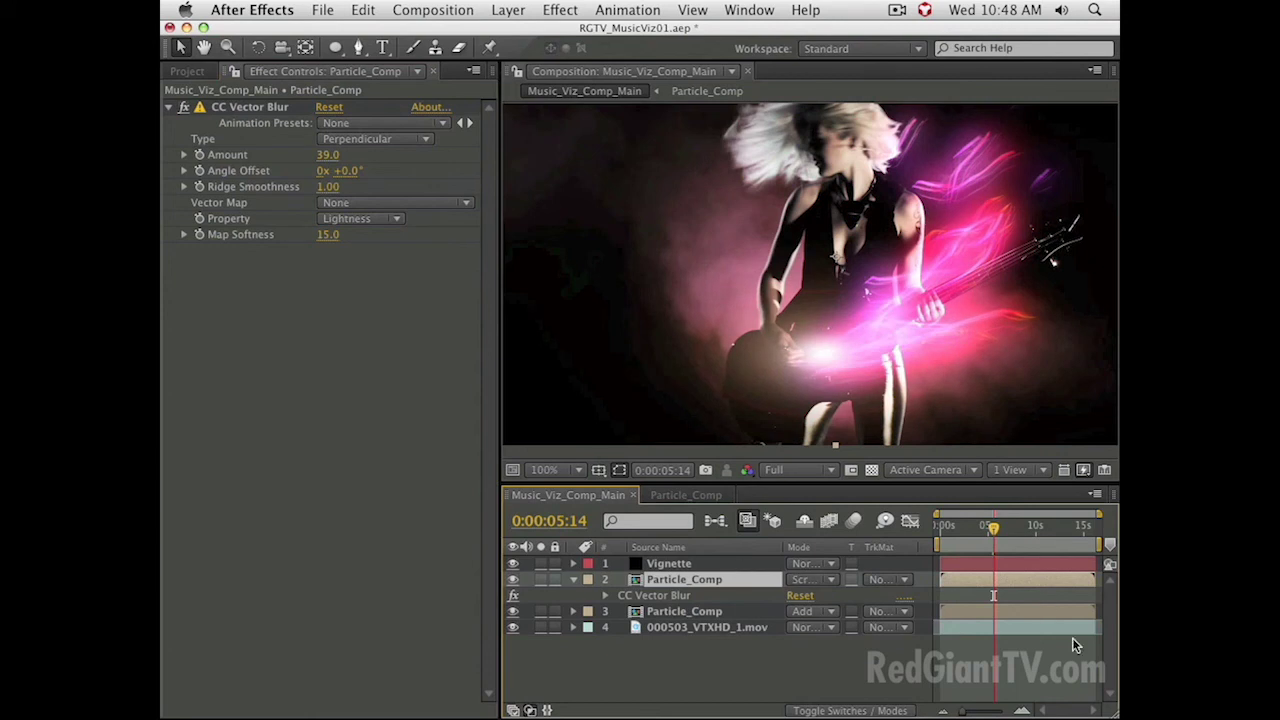
- Scrub through the main composition between about 6 and 13 seconds to examine the blended trails over the graded footage
{"action": "left_click", "coordinate": [1034, 527]}
{"action": "left_click_drag", "start_coordinate": [1036, 528], "coordinate": [1032, 531]}
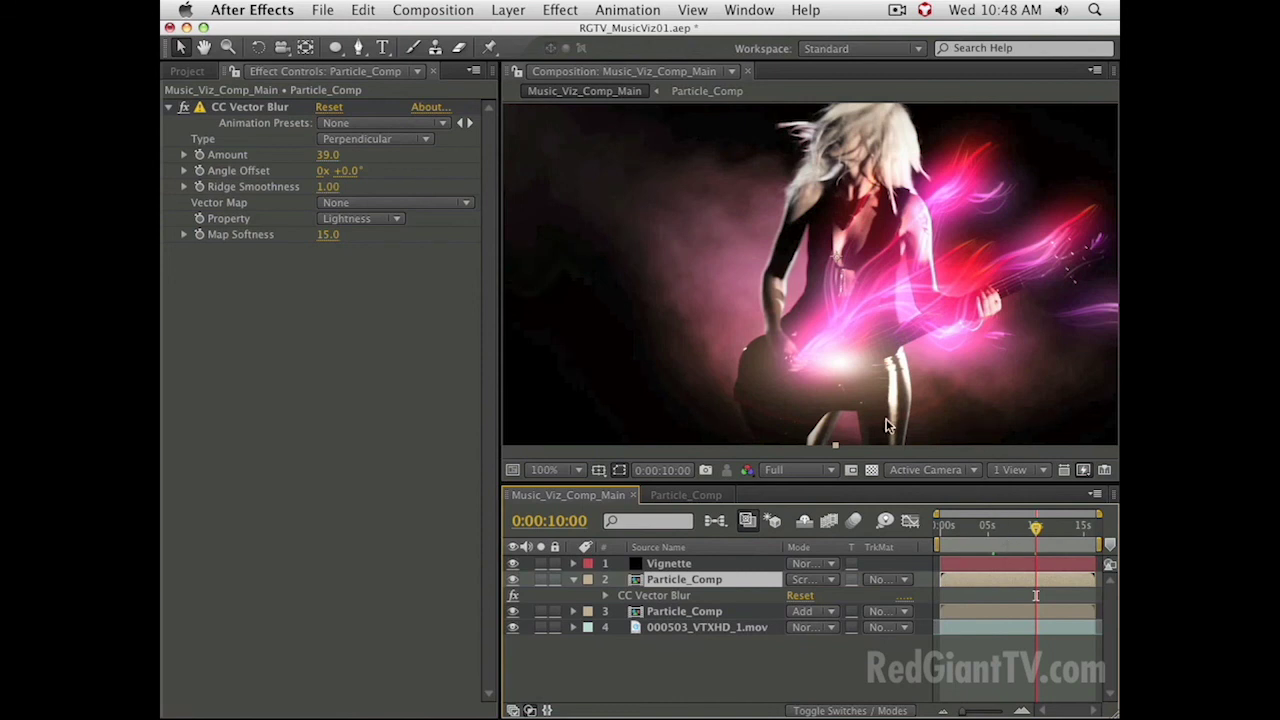
{"action": "left_click", "coordinate": [1036, 530]}
{"action": "left_click_drag", "start_coordinate": [1036, 530], "coordinate": [1039, 530]}
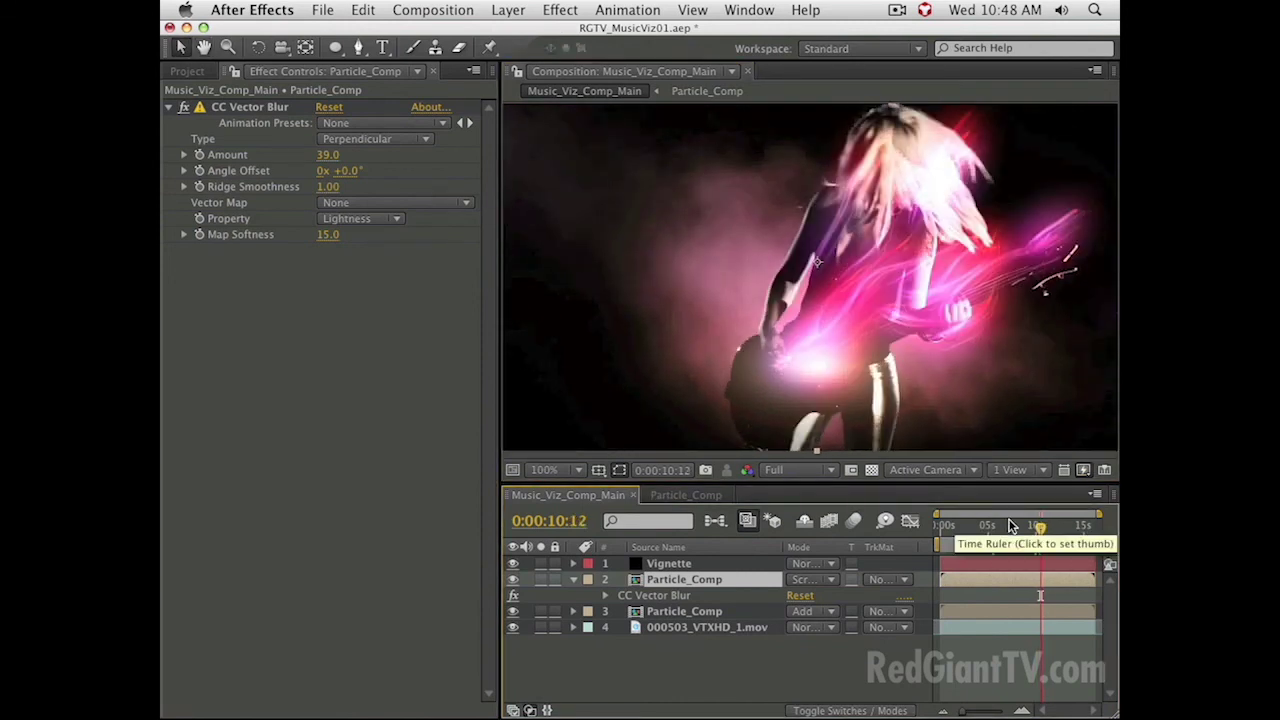
{"action": "left_click_drag", "start_coordinate": [1050, 540], "coordinate": [1063, 541]}
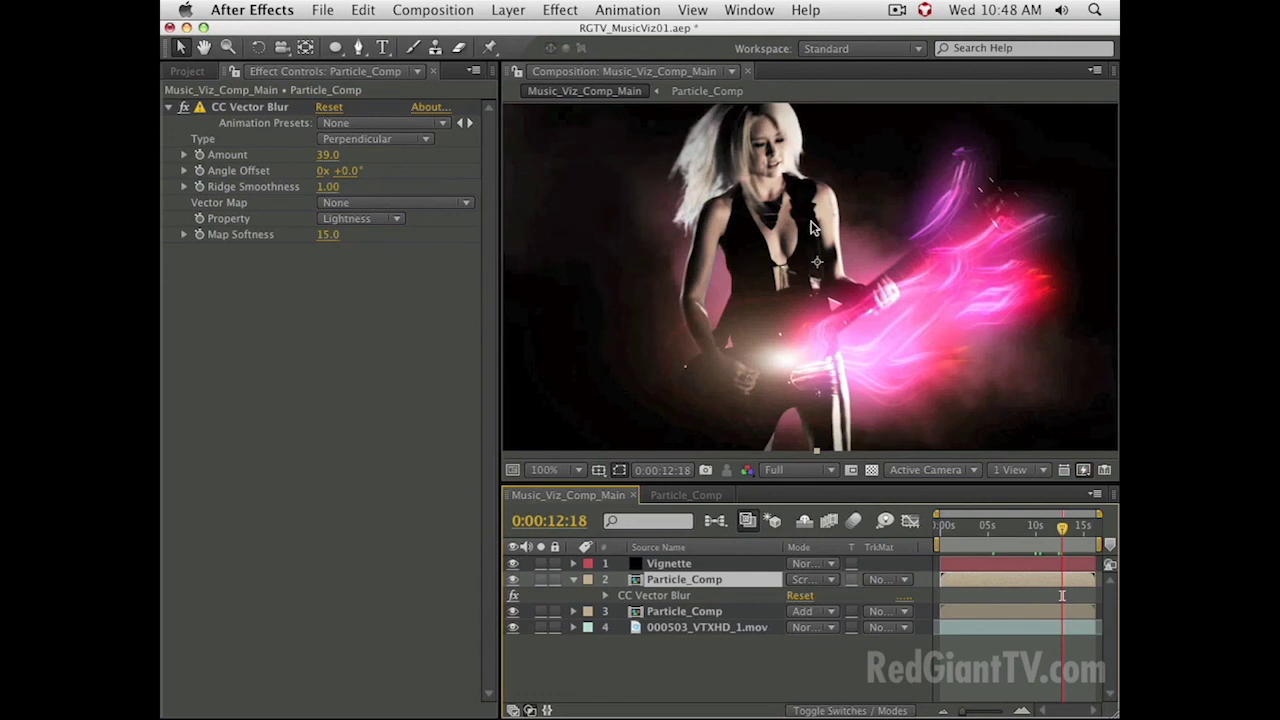
{"action": "left_click", "coordinate": [1036, 540]}
{"action": "left_click", "coordinate": [1031, 541]}
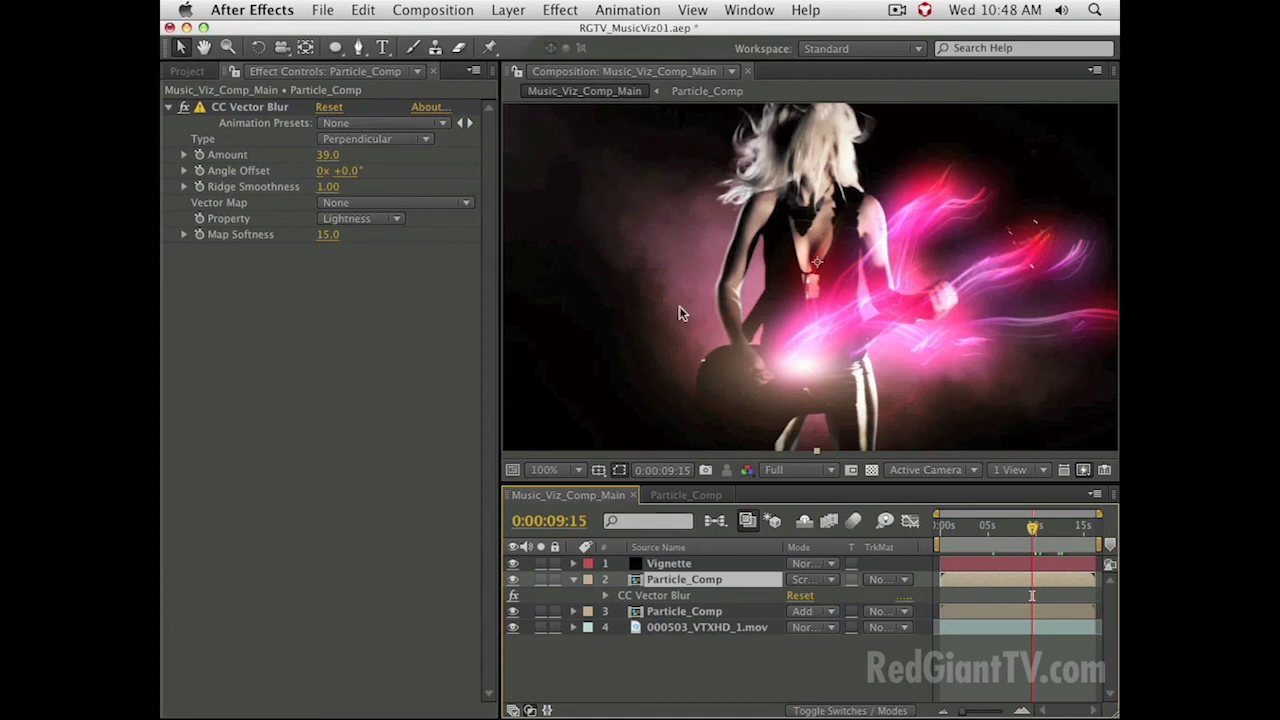
{"action": "left_click_drag", "start_coordinate": [1048, 533], "coordinate": [1013, 534]}
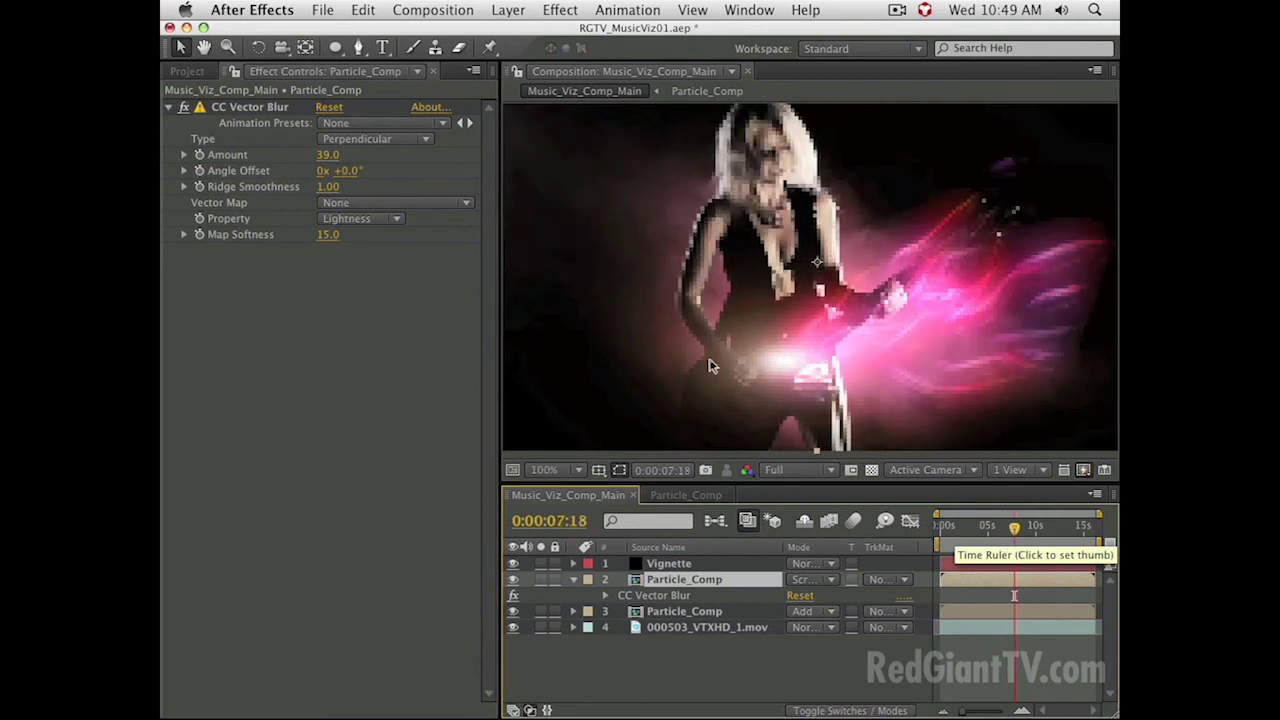
{"action": "mouse_move", "coordinate": [1005, 527]}
{"action": "left_mouse_down"}
{"action": "mouse_move", "coordinate": [986, 531]}
{"action": "mouse_move", "coordinate": [1004, 532]}
{"action": "left_mouse_up"}
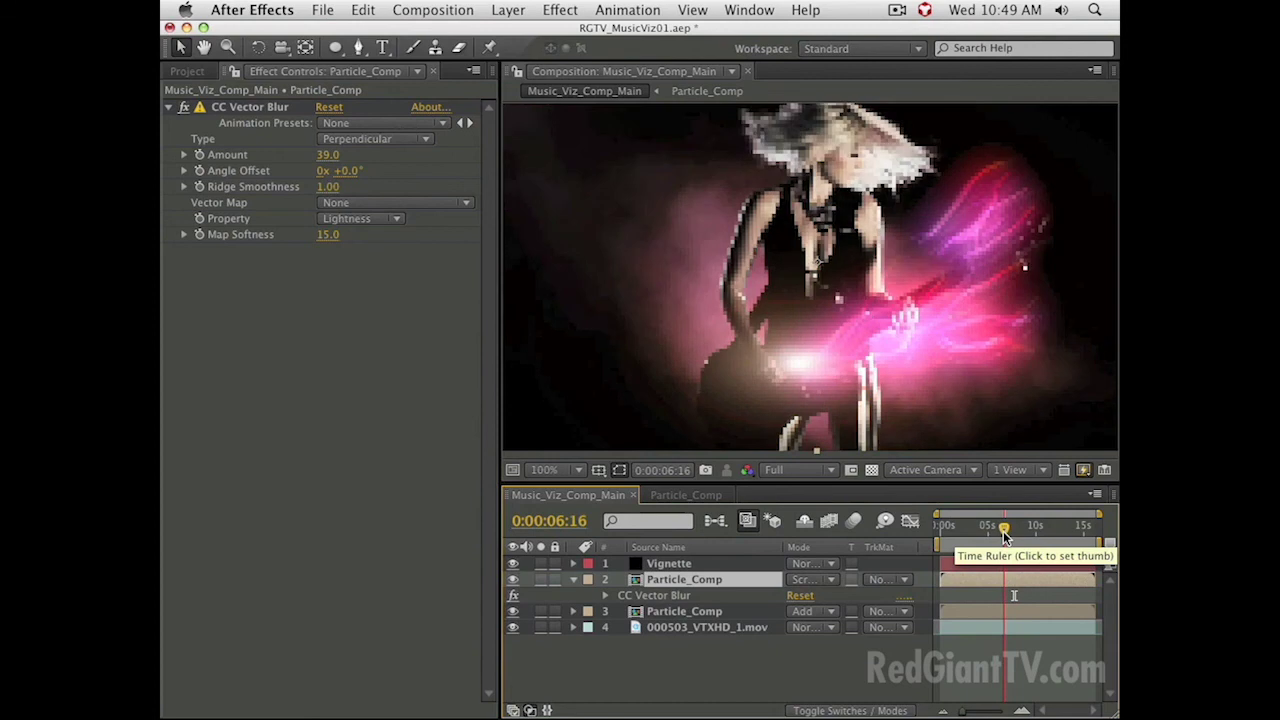